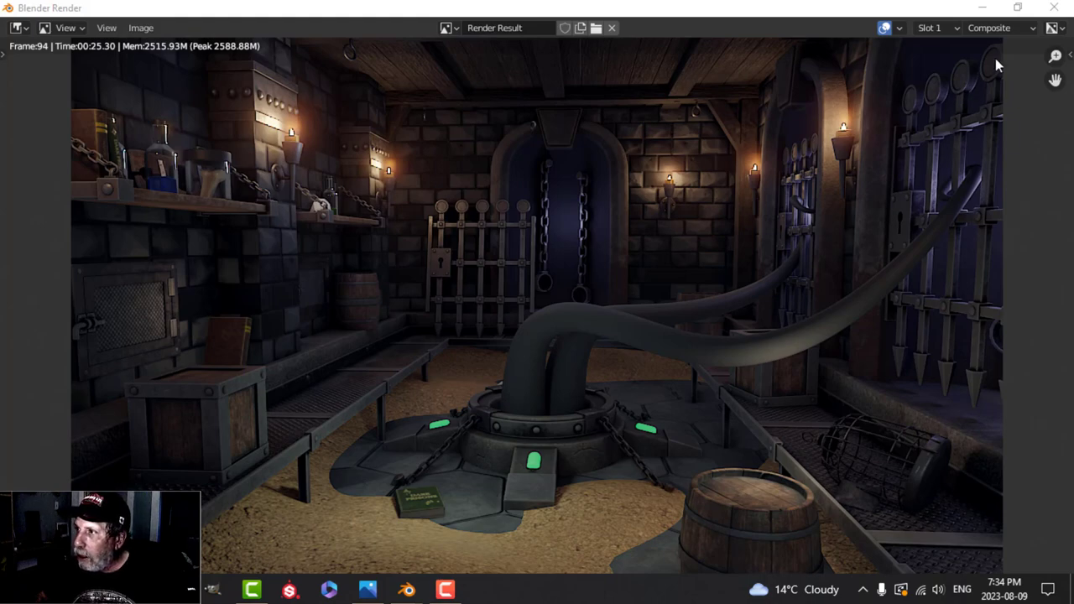
- Close the render result and go to the Layout workspace with nothing selected in the dungeon scene
{"action": "left_click", "coordinate": [1054, 7]}
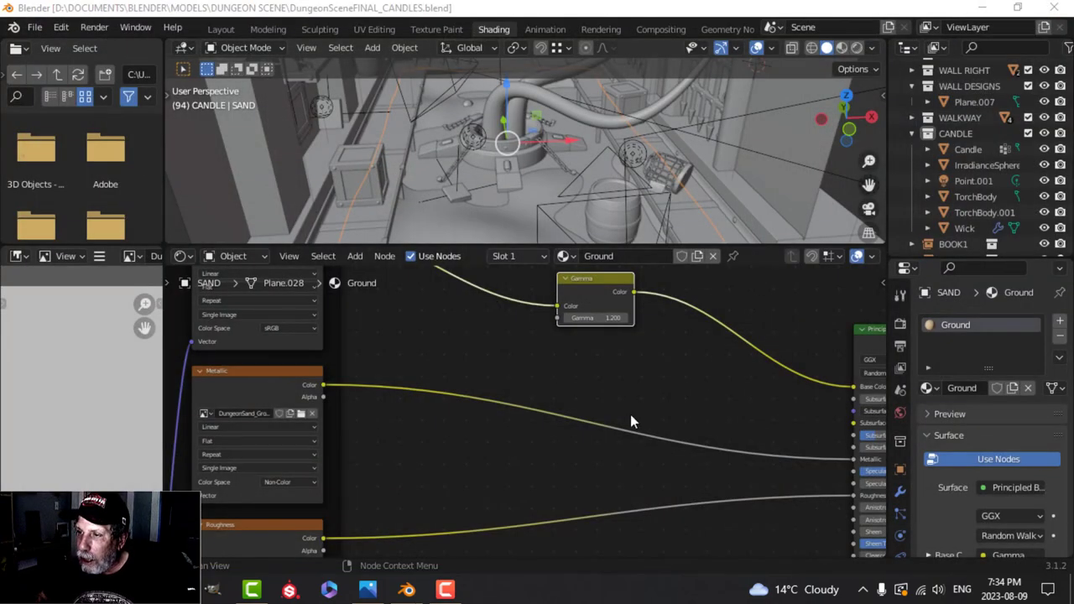
{"action": "left_click", "coordinate": [223, 29]}
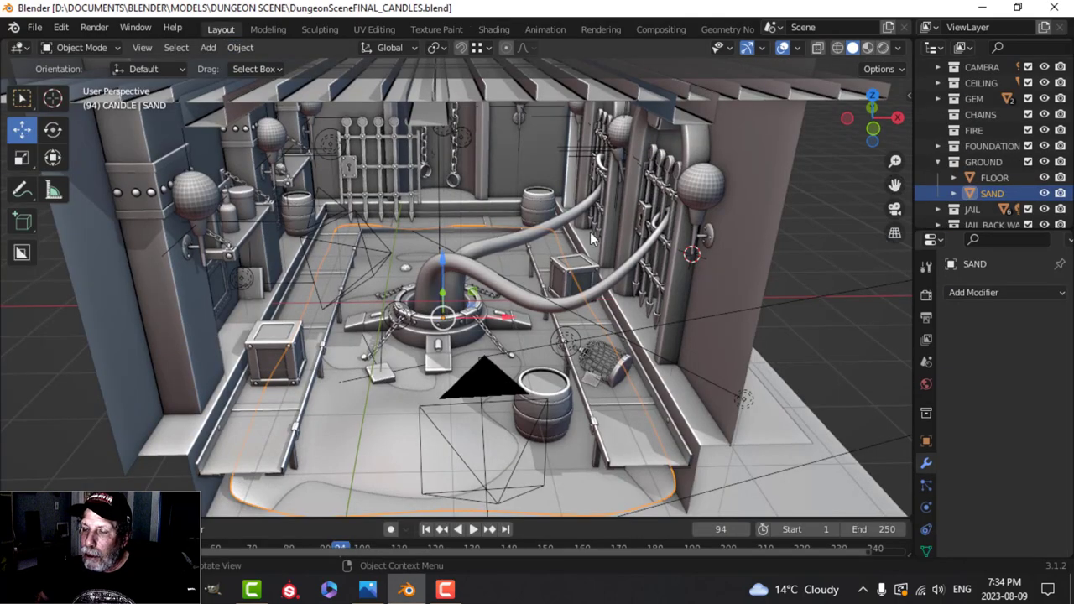
{"action": "key", "text": "alt+a"}
- Save the dungeon scene file and collapse the GROUND collection
{"action": "middle_click_drag", "start_coordinate": [630, 283], "coordinate": [570, 306]}
{"action": "key", "text": "ctrl+s"}
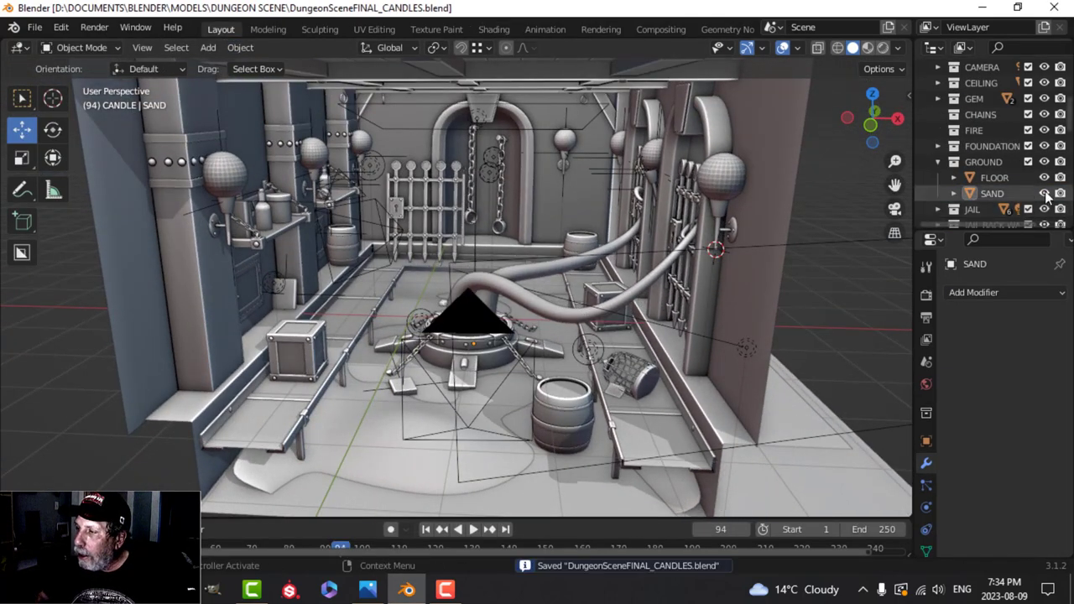
{"action": "left_click", "coordinate": [938, 162]}
- Show the viewport statistics to check the scene's geometry counts, and hide them again
{"action": "middle_click_drag", "start_coordinate": [553, 277], "coordinate": [737, 136]}
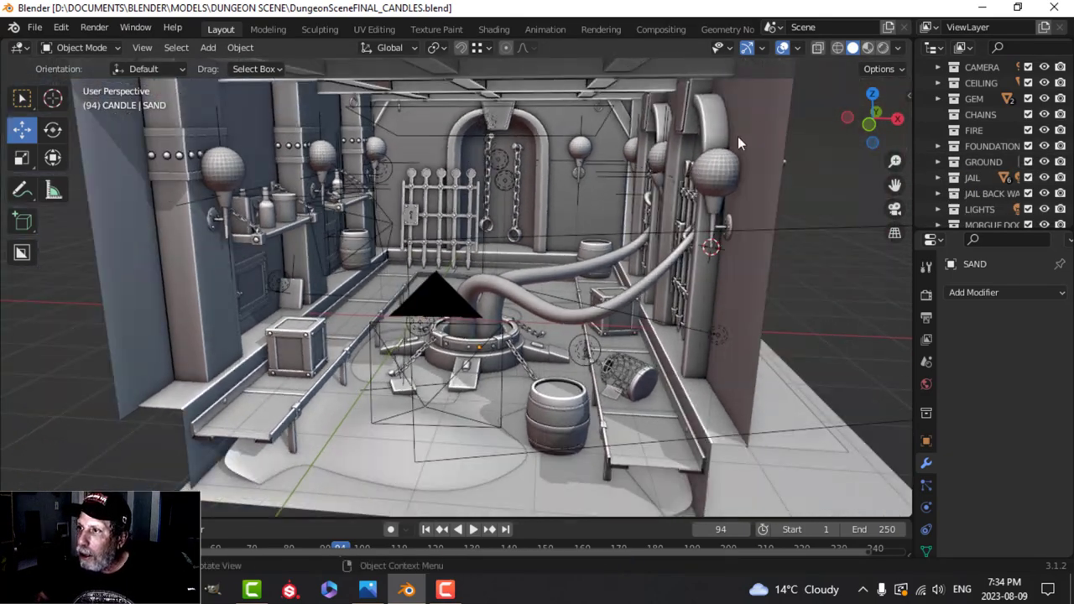
{"action": "left_click", "coordinate": [797, 47]}
{"action": "left_click", "coordinate": [700, 177]}
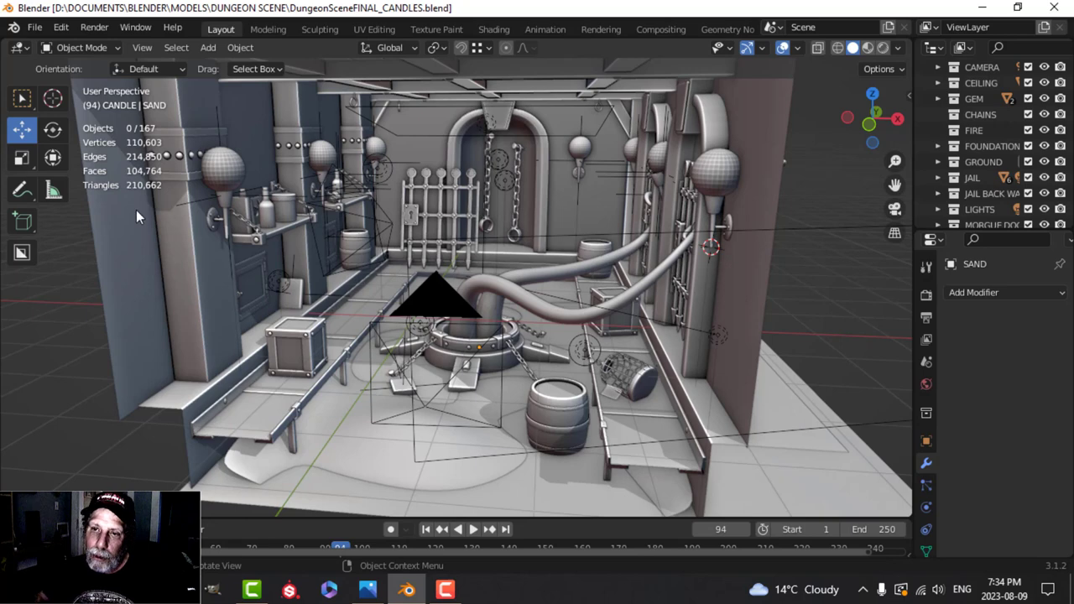
{"action": "left_click", "coordinate": [797, 48]}
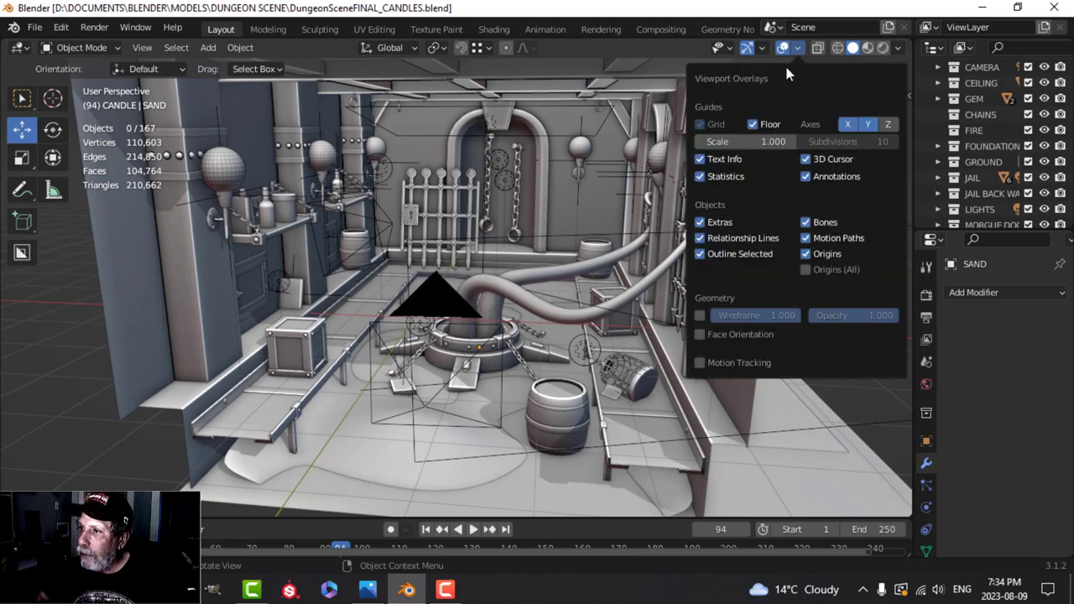
{"action": "left_click", "coordinate": [699, 177]}
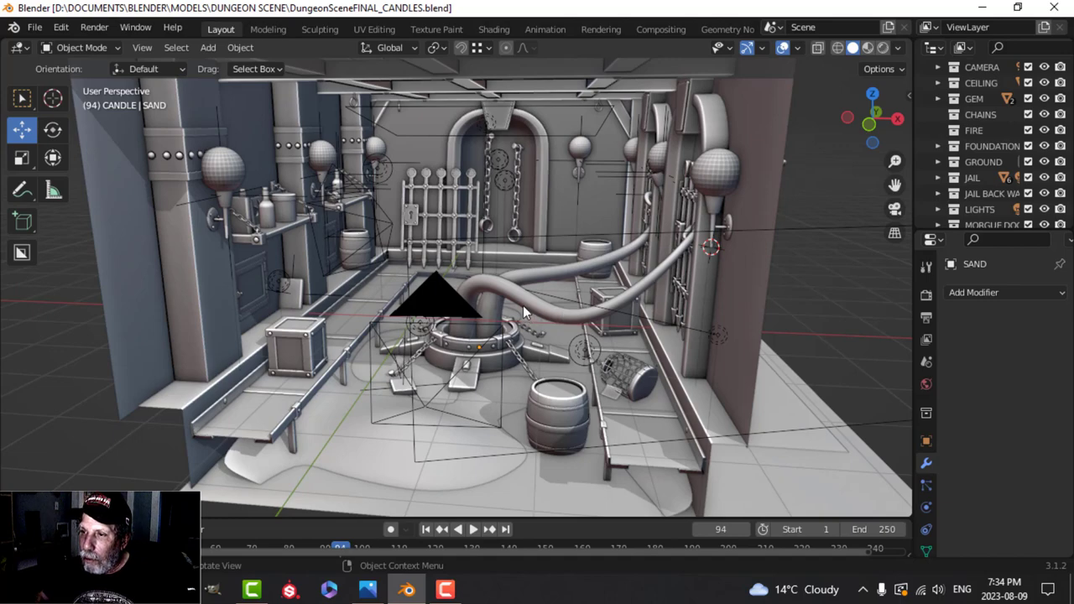
- Set the viewport shading to Material Preview to display the dungeon's textures
{"action": "scroll", "coordinate": [524, 307], "scroll_direction": "down", "scroll_amount": 1}
{"action": "middle_click_drag", "start_coordinate": [547, 310], "coordinate": [518, 307]}
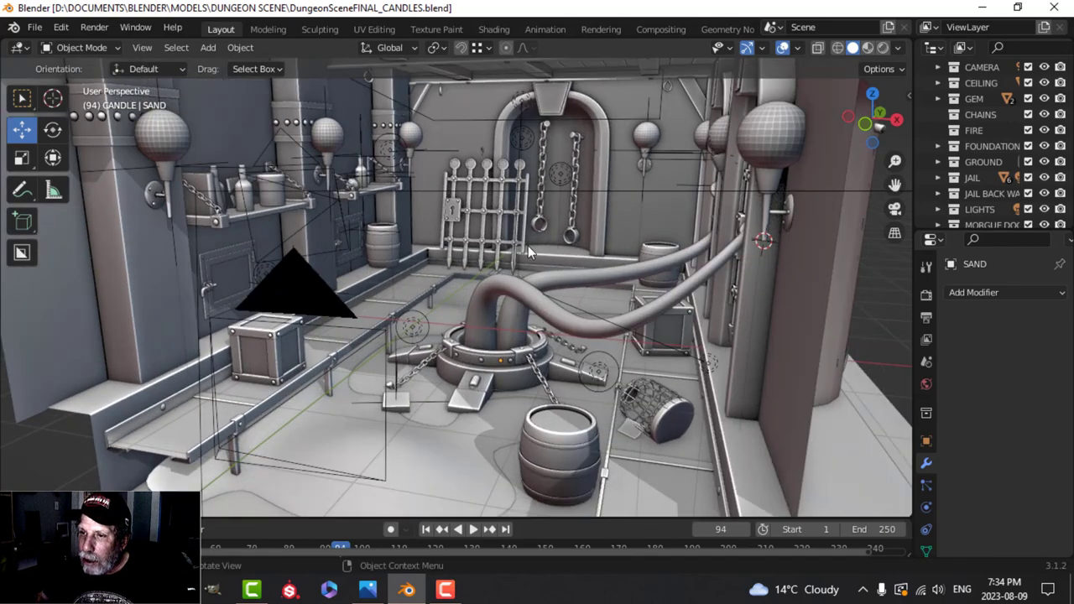
{"action": "scroll", "coordinate": [528, 245], "scroll_direction": "up", "scroll_amount": 5}
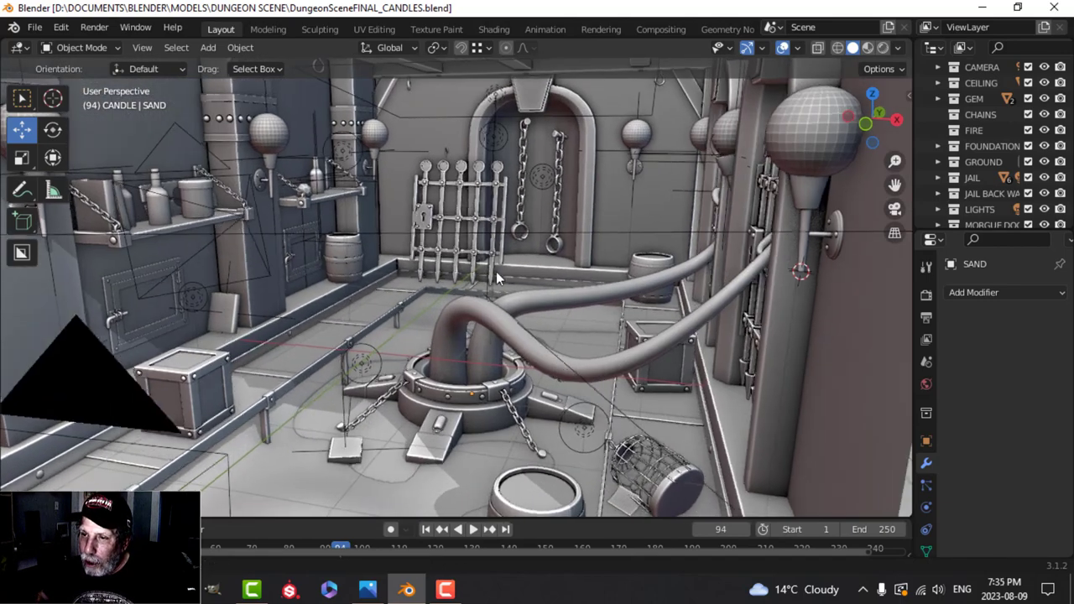
{"action": "middle_click_drag", "start_coordinate": [496, 271], "coordinate": [499, 271]}
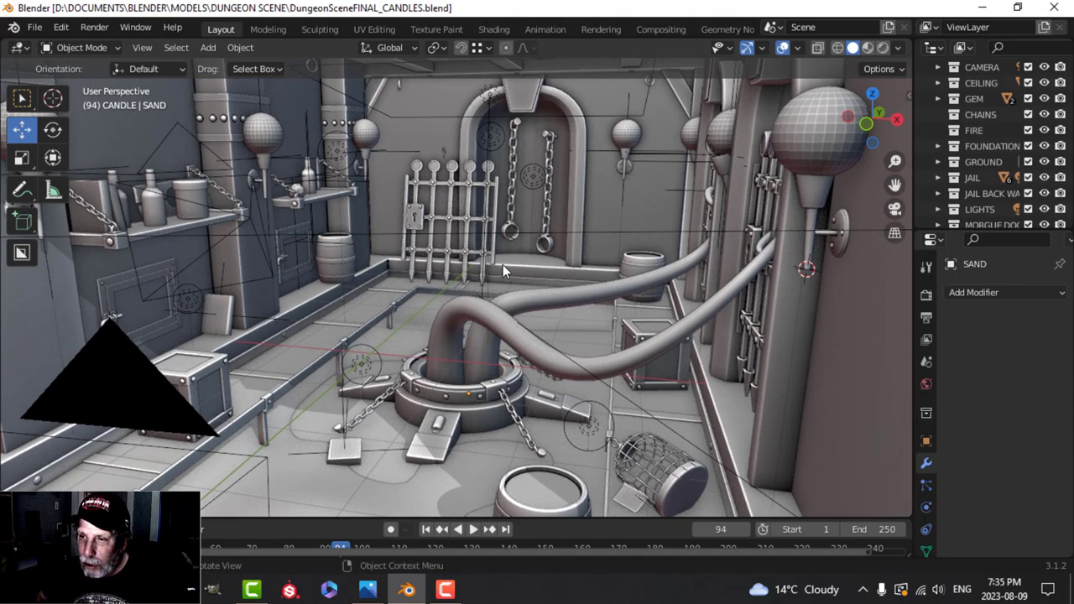
{"action": "mouse_move", "coordinate": [503, 265]}
{"action": "middle_mouse_down"}
{"action": "mouse_move", "coordinate": [493, 251]}
{"action": "mouse_move", "coordinate": [350, 224]}
{"action": "mouse_move", "coordinate": [516, 268]}
{"action": "mouse_move", "coordinate": [420, 273]}
{"action": "mouse_move", "coordinate": [399, 285]}
{"action": "middle_mouse_up"}
{"action": "mouse_move", "coordinate": [452, 234]}
{"action": "middle_mouse_down"}
{"action": "mouse_move", "coordinate": [479, 235]}
{"action": "mouse_move", "coordinate": [444, 297]}
{"action": "mouse_move", "coordinate": [501, 249]}
{"action": "mouse_move", "coordinate": [408, 232]}
{"action": "mouse_move", "coordinate": [486, 232]}
{"action": "mouse_move", "coordinate": [353, 232]}
{"action": "mouse_move", "coordinate": [460, 228]}
{"action": "mouse_move", "coordinate": [425, 253]}
{"action": "mouse_move", "coordinate": [508, 277]}
{"action": "mouse_move", "coordinate": [497, 266]}
{"action": "mouse_move", "coordinate": [516, 252]}
{"action": "middle_mouse_up"}
{"action": "left_click", "coordinate": [868, 47]}
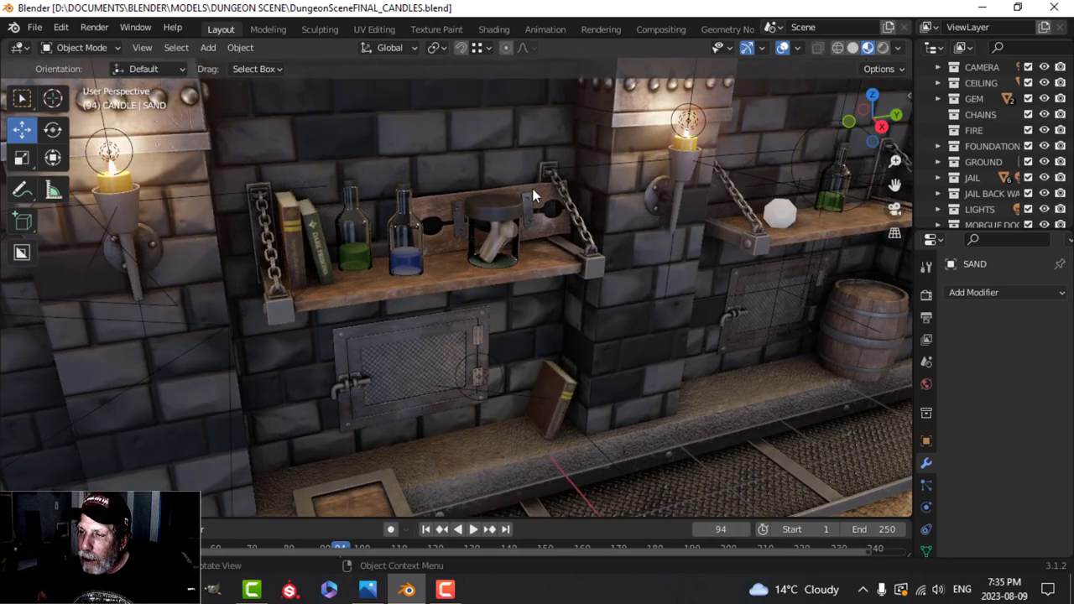
- Examine the wall shelf up close, including its books, potion bottles, bone jar and supporting chains
{"action": "scroll", "coordinate": [485, 239], "scroll_direction": "up", "scroll_amount": 3}
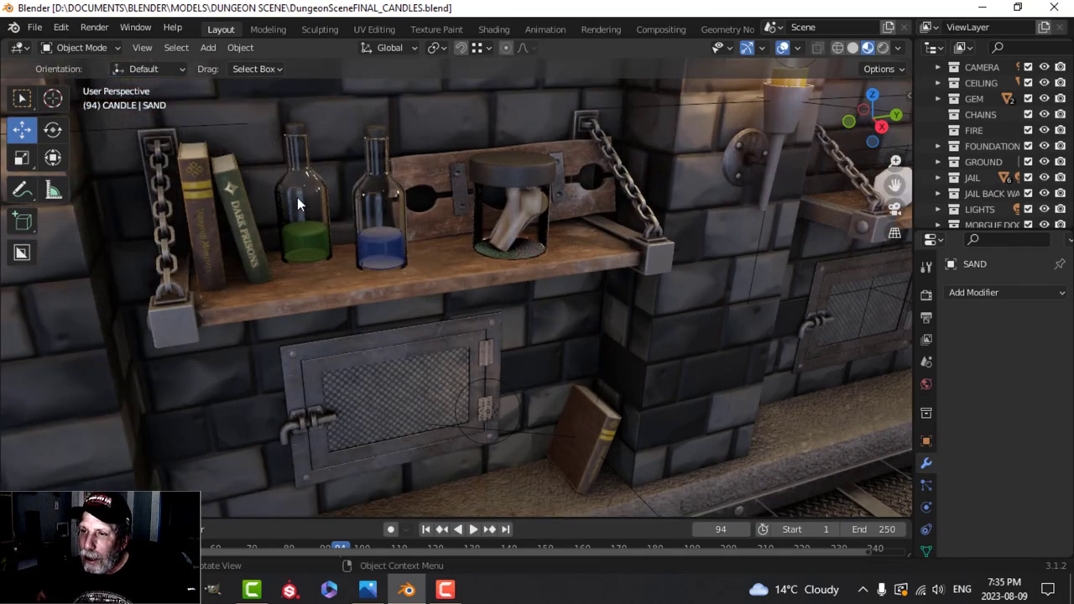
{"action": "scroll", "coordinate": [479, 250], "scroll_direction": "down", "scroll_amount": 1}
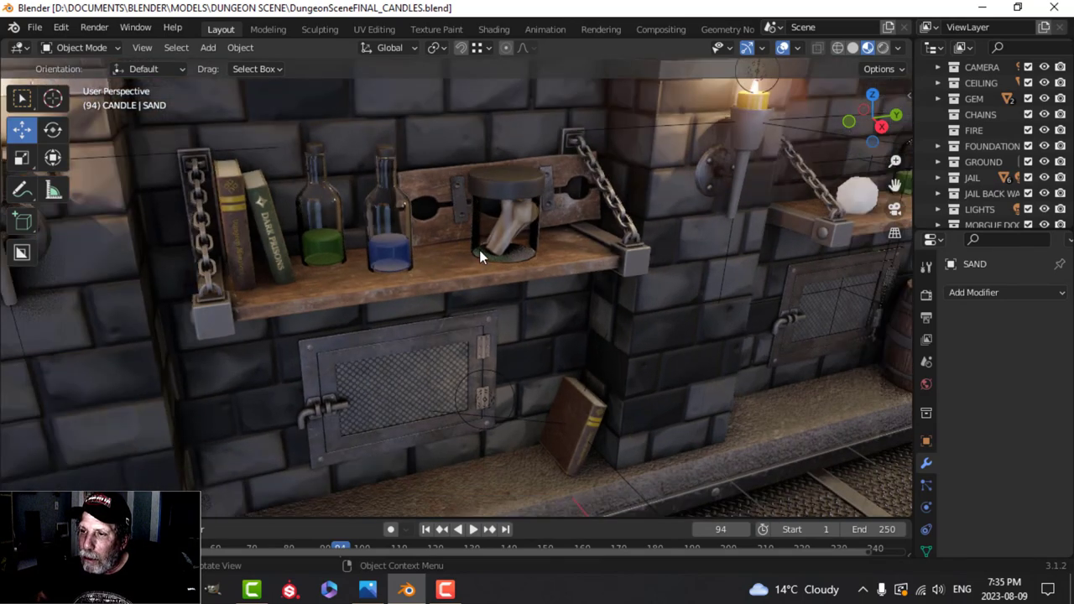
{"action": "middle_click_drag", "start_coordinate": [546, 256], "coordinate": [535, 241]}
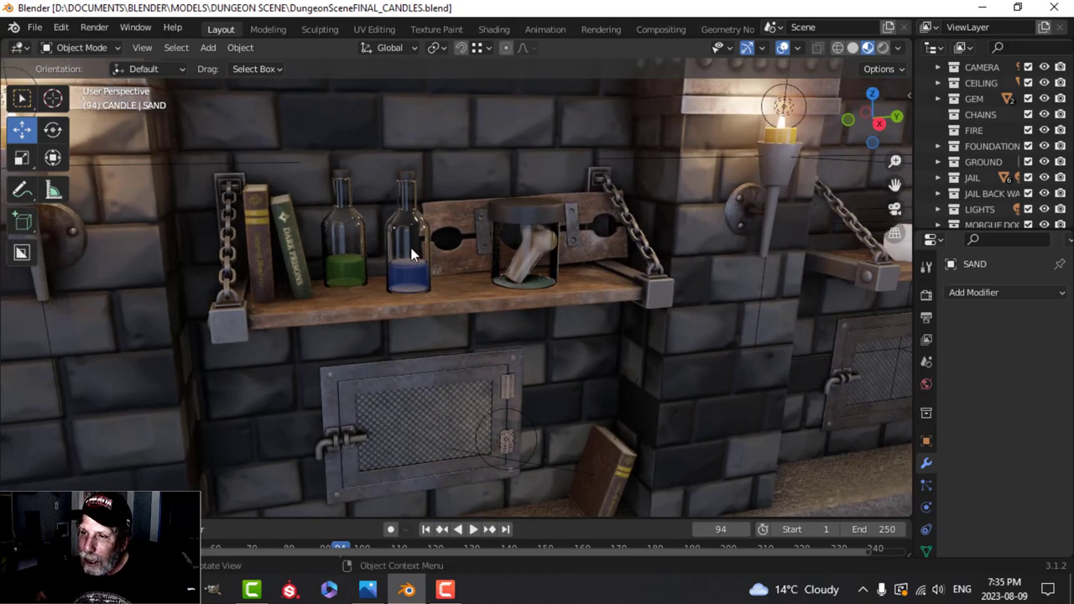
{"action": "scroll", "coordinate": [318, 261], "scroll_direction": "up", "scroll_amount": 2}
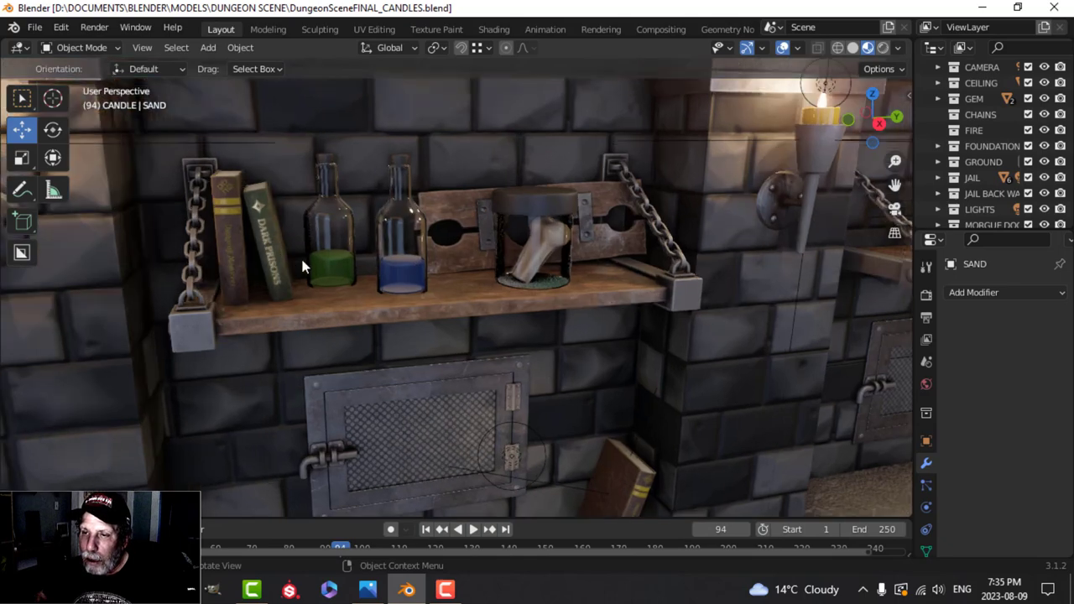
{"action": "middle_click_drag", "start_coordinate": [204, 244], "coordinate": [312, 328]}
{"action": "scroll", "coordinate": [312, 328], "scroll_direction": "up", "scroll_amount": 1}
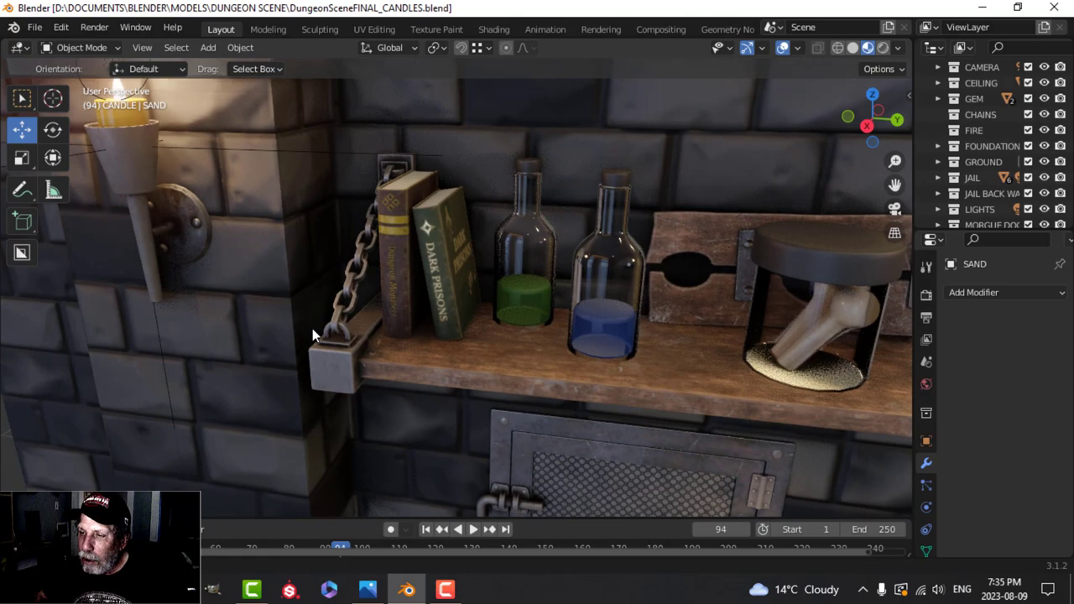
{"action": "scroll", "coordinate": [474, 299], "scroll_direction": "up", "scroll_amount": 3}
{"action": "scroll", "coordinate": [472, 304], "scroll_direction": "up", "scroll_amount": 1}
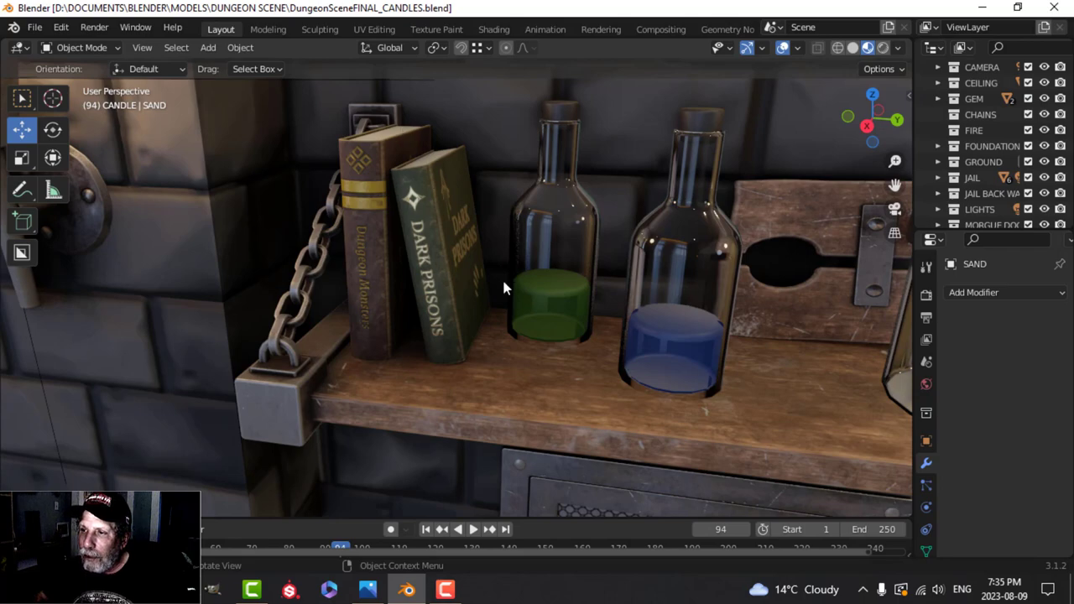
{"action": "scroll", "coordinate": [503, 288], "scroll_direction": "down", "scroll_amount": 3}
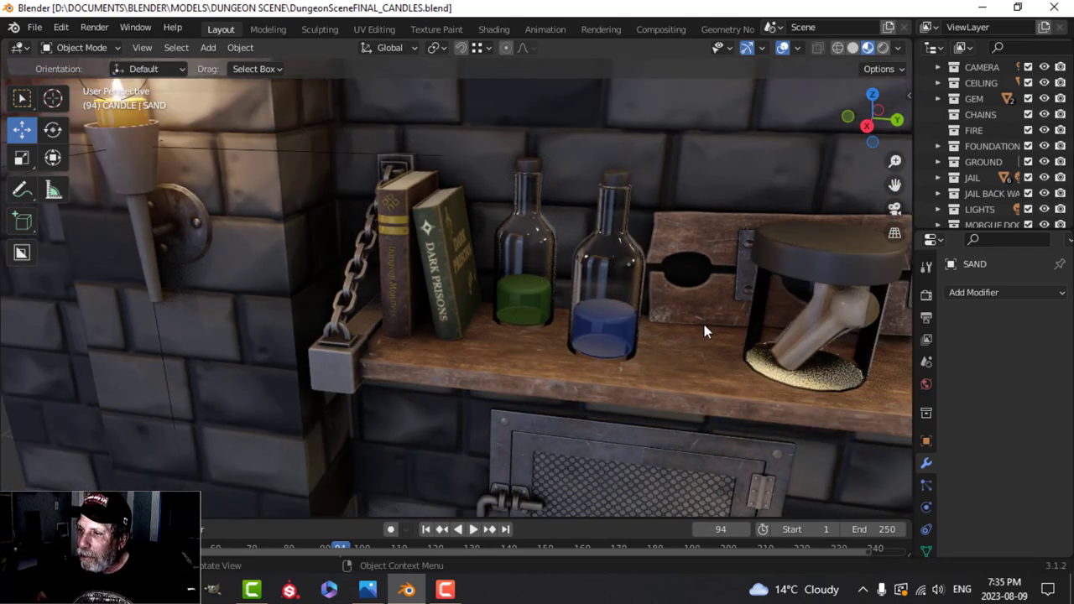
{"action": "scroll", "coordinate": [636, 297], "scroll_direction": "down", "scroll_amount": 4}
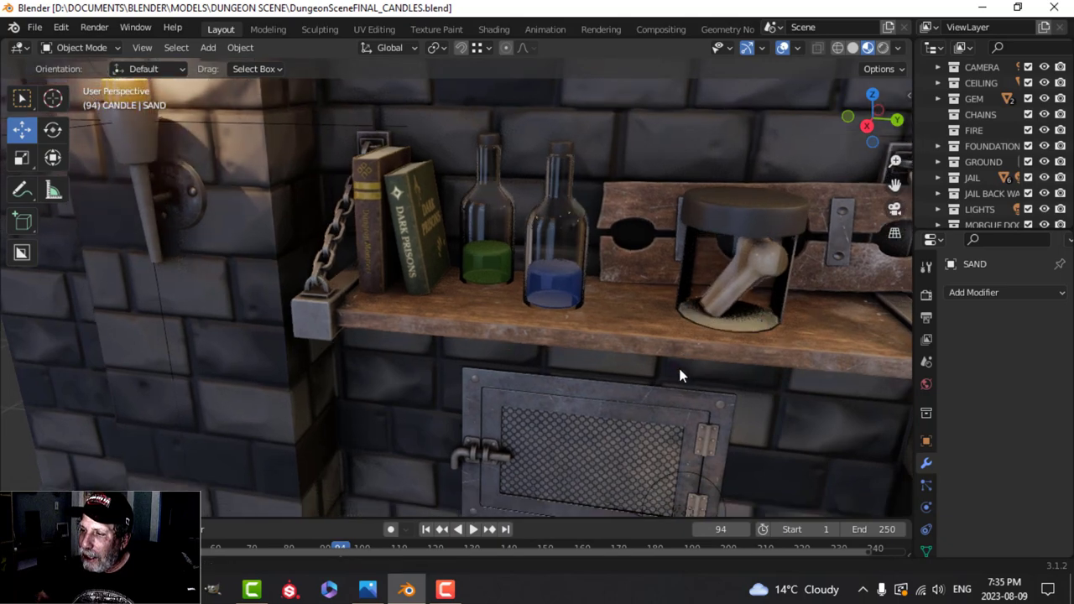
{"action": "middle_click_drag", "start_coordinate": [680, 369], "coordinate": [661, 392]}
{"action": "scroll", "coordinate": [671, 382], "scroll_direction": "down", "scroll_amount": 2}
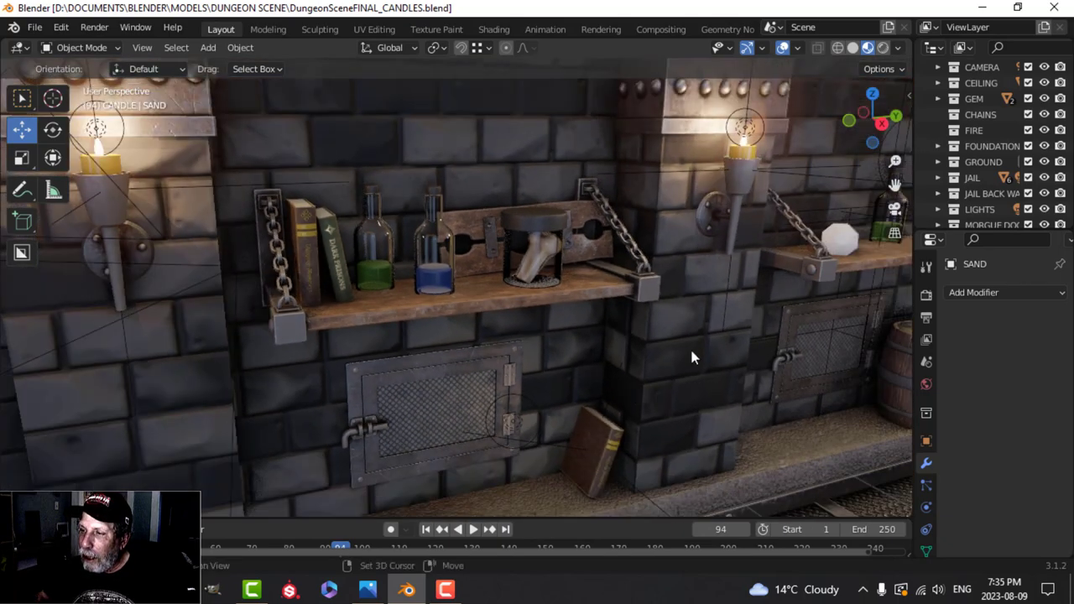
- Examine the metal hatch with the mesh panel below the shelf and the ledge beside it
{"action": "middle_click_drag", "start_coordinate": [692, 351], "coordinate": [749, 287], "text": "shift"}
{"action": "scroll", "coordinate": [710, 329], "scroll_direction": "down", "scroll_amount": 1}
{"action": "scroll", "coordinate": [703, 354], "scroll_direction": "up", "scroll_amount": 1}
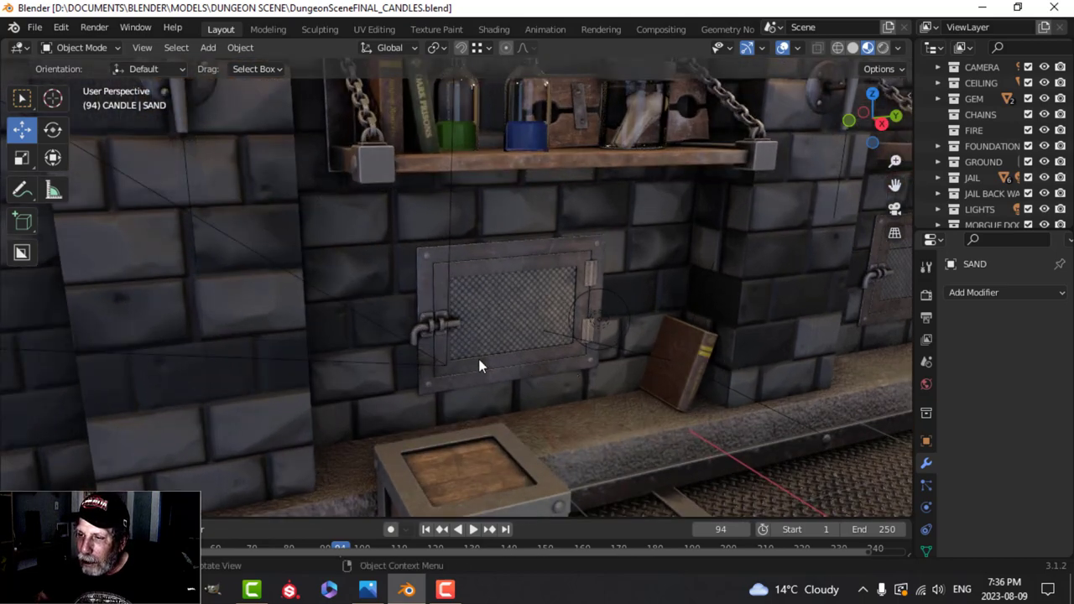
{"action": "scroll", "coordinate": [508, 327], "scroll_direction": "up", "scroll_amount": 2}
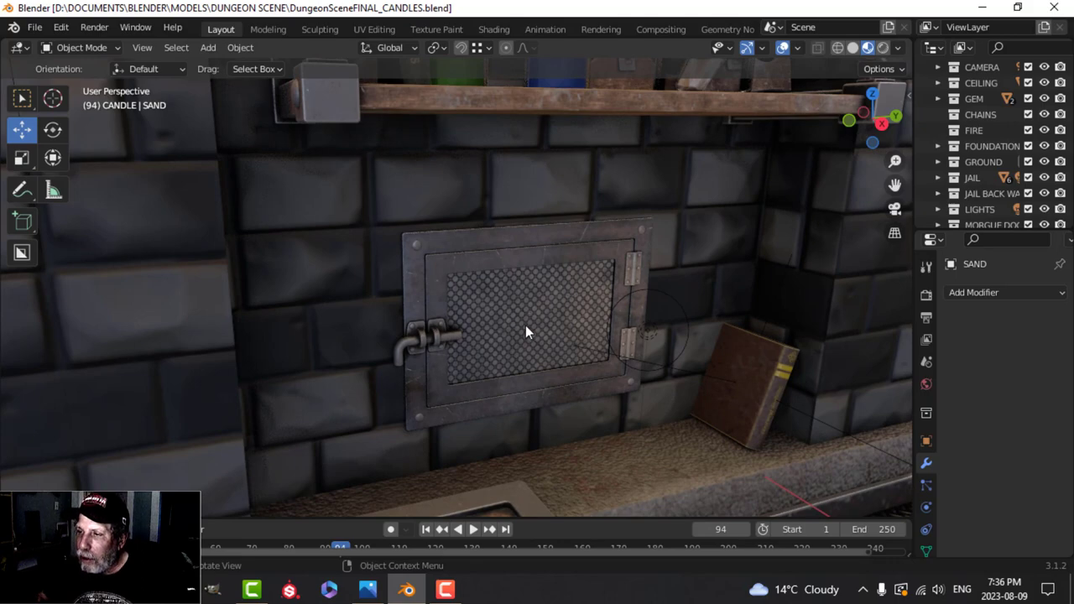
{"action": "scroll", "coordinate": [525, 325], "scroll_direction": "down", "scroll_amount": 2}
{"action": "scroll", "coordinate": [632, 334], "scroll_direction": "down", "scroll_amount": 1}
{"action": "middle_click_drag", "start_coordinate": [632, 334], "coordinate": [667, 297]}
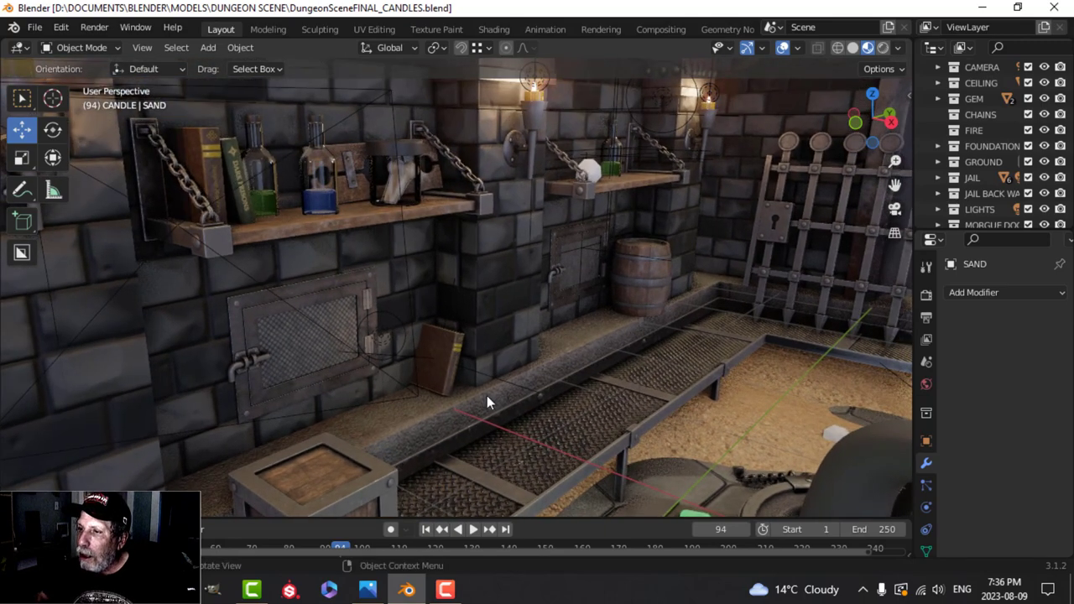
- Examine the central pit with its tentacles, chains and green gems, and the surrounding sand, barrel and cage
{"action": "mouse_move", "coordinate": [548, 356]}
{"action": "middle_mouse_down"}
{"action": "mouse_move", "coordinate": [526, 371]}
{"action": "mouse_move", "coordinate": [559, 362]}
{"action": "mouse_move", "coordinate": [590, 371]}
{"action": "mouse_move", "coordinate": [606, 338]}
{"action": "mouse_move", "coordinate": [619, 350]}
{"action": "mouse_move", "coordinate": [695, 355]}
{"action": "middle_mouse_up"}
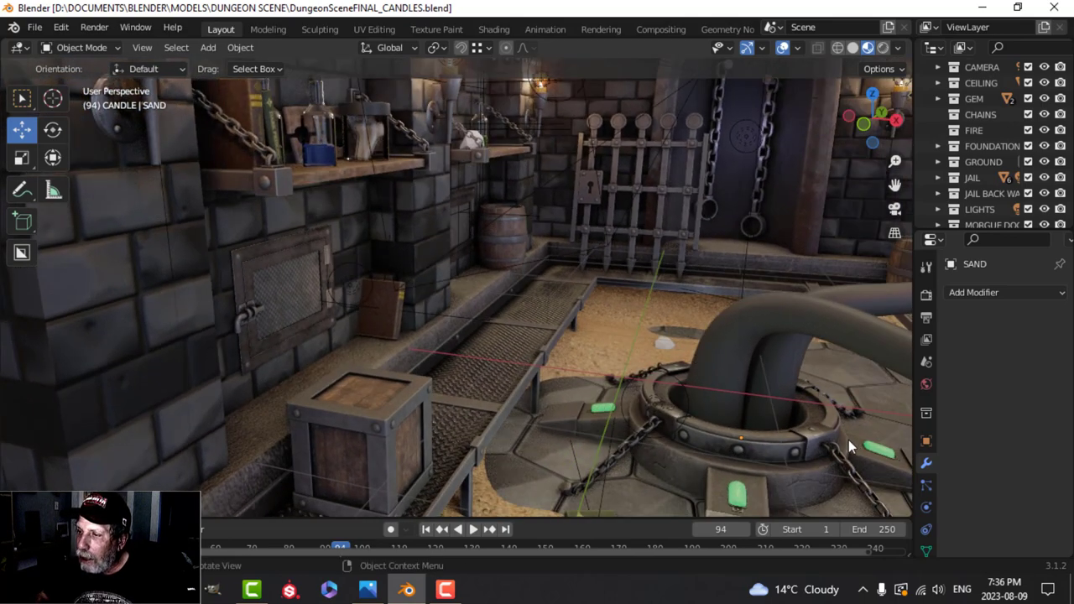
{"action": "scroll", "coordinate": [839, 446], "scroll_direction": "down", "scroll_amount": 1}
{"action": "middle_click_drag", "start_coordinate": [822, 457], "coordinate": [695, 334], "text": "shift"}
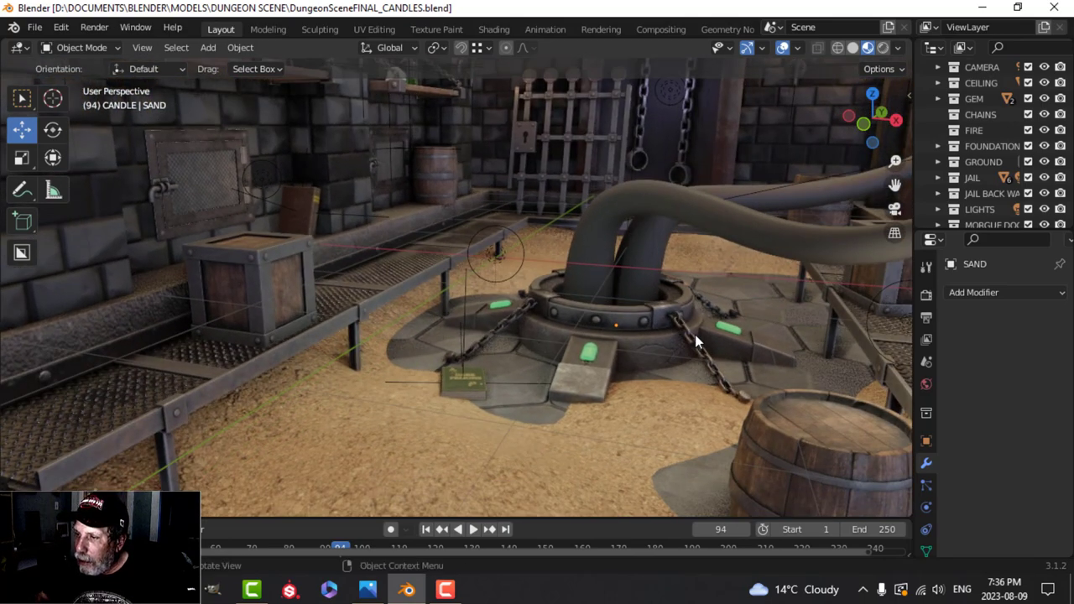
{"action": "scroll", "coordinate": [701, 357], "scroll_direction": "up", "scroll_amount": 2}
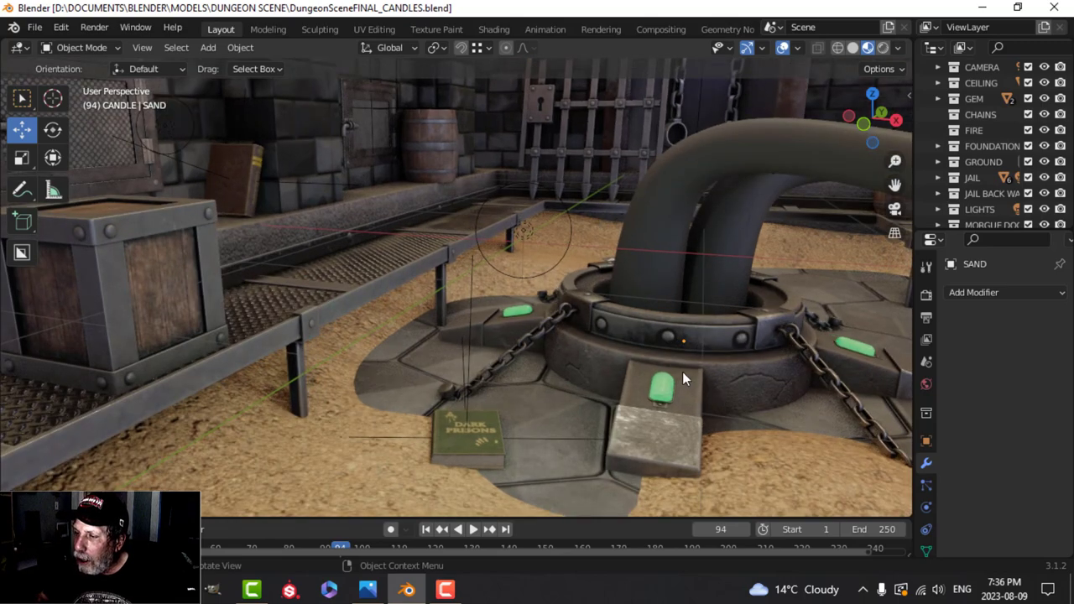
{"action": "scroll", "coordinate": [666, 391], "scroll_direction": "down", "scroll_amount": 1}
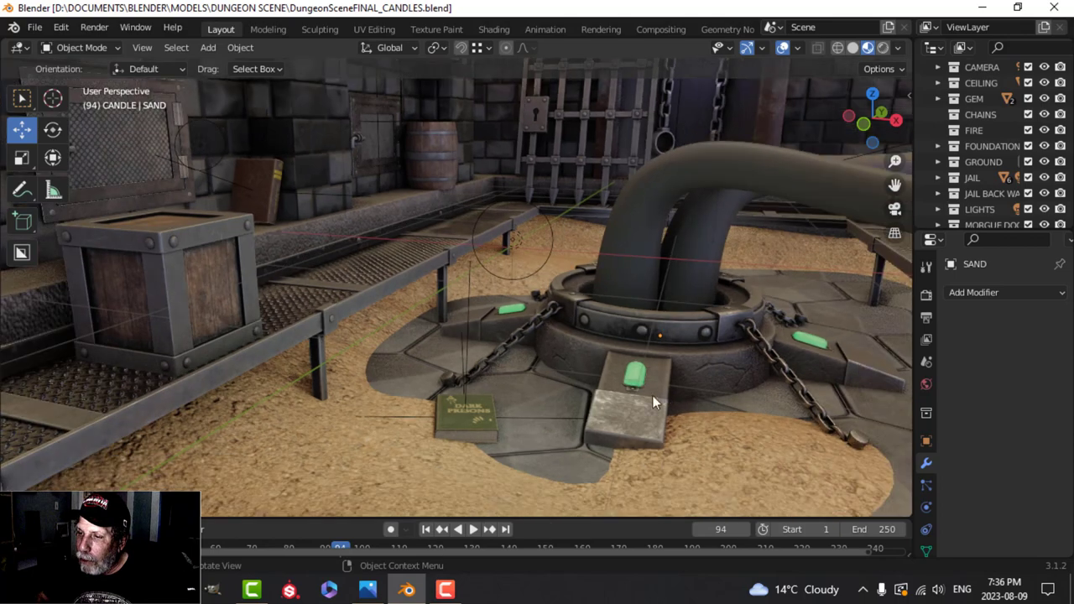
{"action": "middle_click_drag", "start_coordinate": [583, 419], "coordinate": [654, 413]}
{"action": "scroll", "coordinate": [612, 403], "scroll_direction": "down", "scroll_amount": 2}
{"action": "scroll", "coordinate": [795, 381], "scroll_direction": "up", "scroll_amount": 1}
{"action": "middle_click_drag", "start_coordinate": [783, 381], "coordinate": [871, 381]}
{"action": "scroll", "coordinate": [849, 376], "scroll_direction": "down", "scroll_amount": 1}
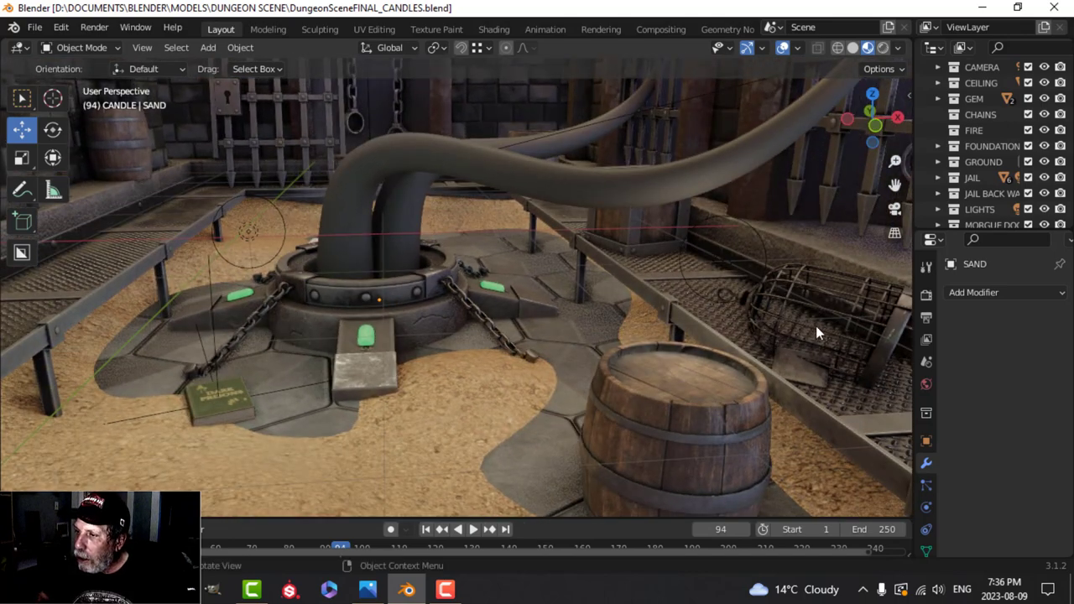
{"action": "scroll", "coordinate": [815, 325], "scroll_direction": "up", "scroll_amount": 1}
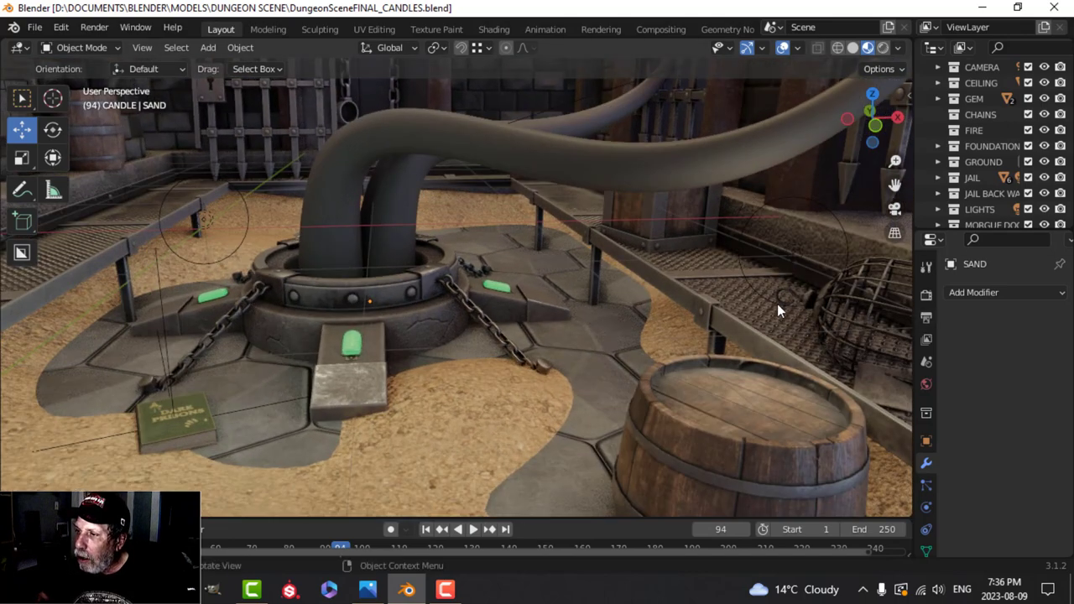
{"action": "middle_click_drag", "start_coordinate": [814, 314], "coordinate": [790, 325]}
{"action": "scroll", "coordinate": [489, 306], "scroll_direction": "down", "scroll_amount": 3}
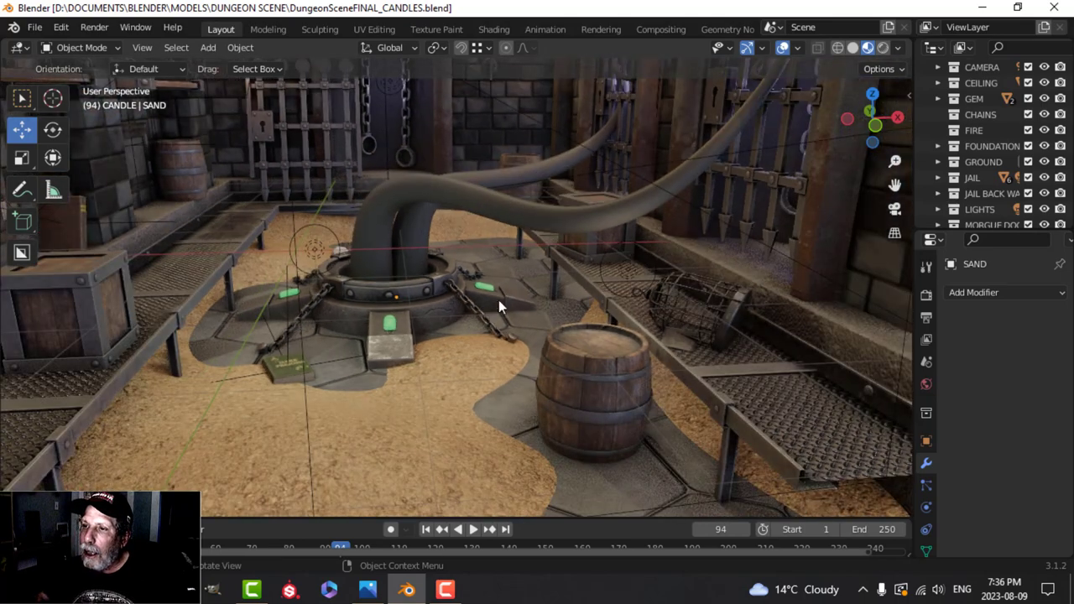
- Examine the whole dungeon room, including the jail gates, wall torches and wooden ceiling
{"action": "middle_click_drag", "start_coordinate": [517, 275], "coordinate": [593, 245]}
{"action": "scroll", "coordinate": [588, 262], "scroll_direction": "down", "scroll_amount": 2}
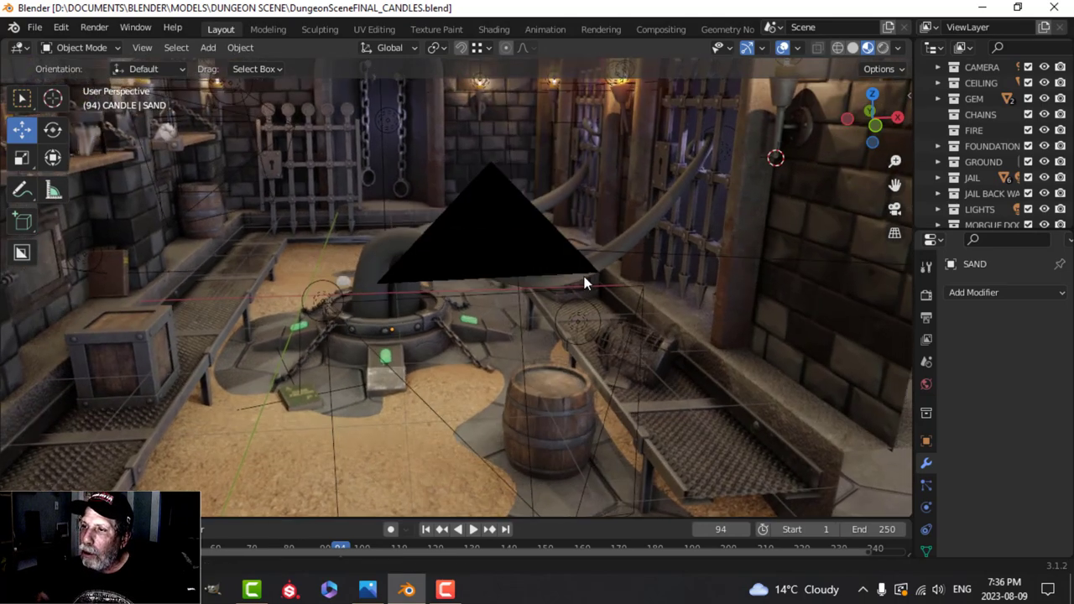
{"action": "mouse_move", "coordinate": [607, 304]}
{"action": "middle_mouse_down"}
{"action": "mouse_move", "coordinate": [596, 283]}
{"action": "mouse_move", "coordinate": [568, 280]}
{"action": "mouse_move", "coordinate": [621, 297]}
{"action": "mouse_move", "coordinate": [601, 307]}
{"action": "mouse_move", "coordinate": [592, 292]}
{"action": "middle_mouse_up"}
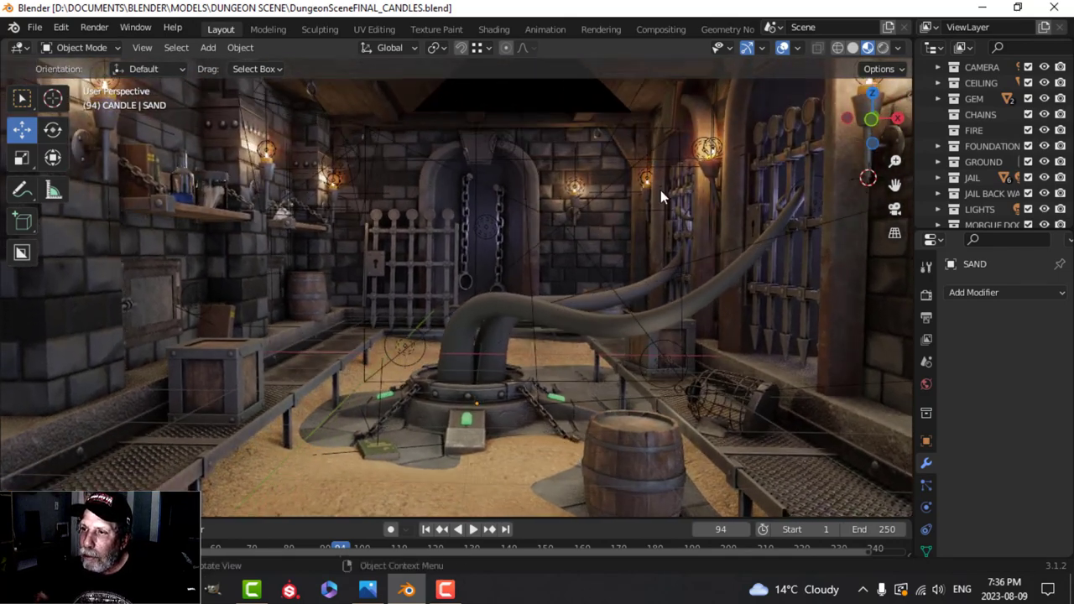
{"action": "scroll", "coordinate": [546, 210], "scroll_direction": "down", "scroll_amount": 2}
{"action": "middle_click_drag", "start_coordinate": [546, 225], "coordinate": [587, 206]}
{"action": "scroll", "coordinate": [587, 206], "scroll_direction": "up", "scroll_amount": 2}
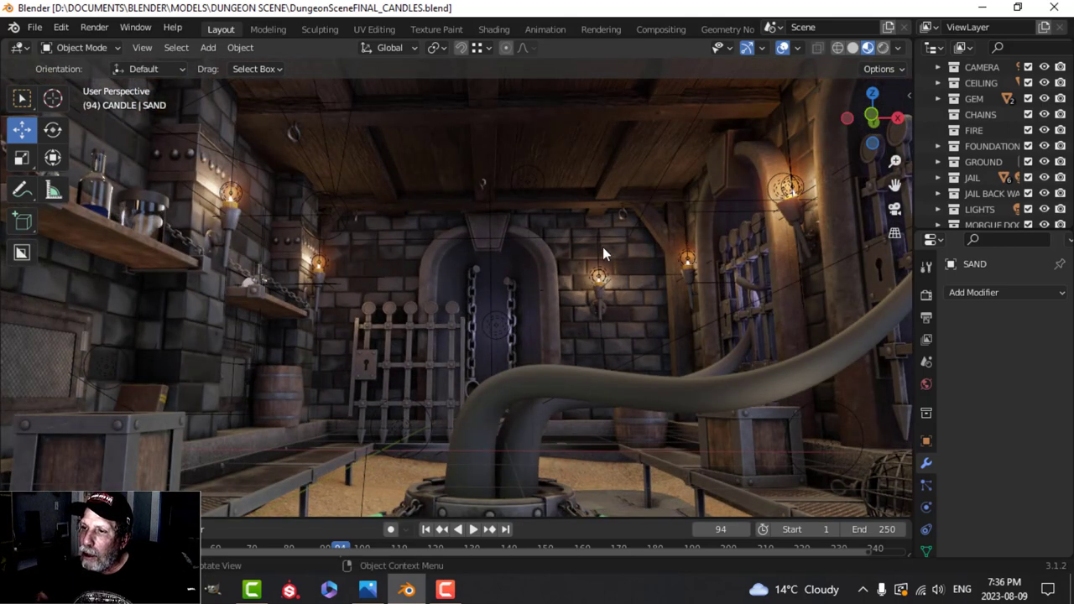
{"action": "scroll", "coordinate": [601, 223], "scroll_direction": "down", "scroll_amount": 1}
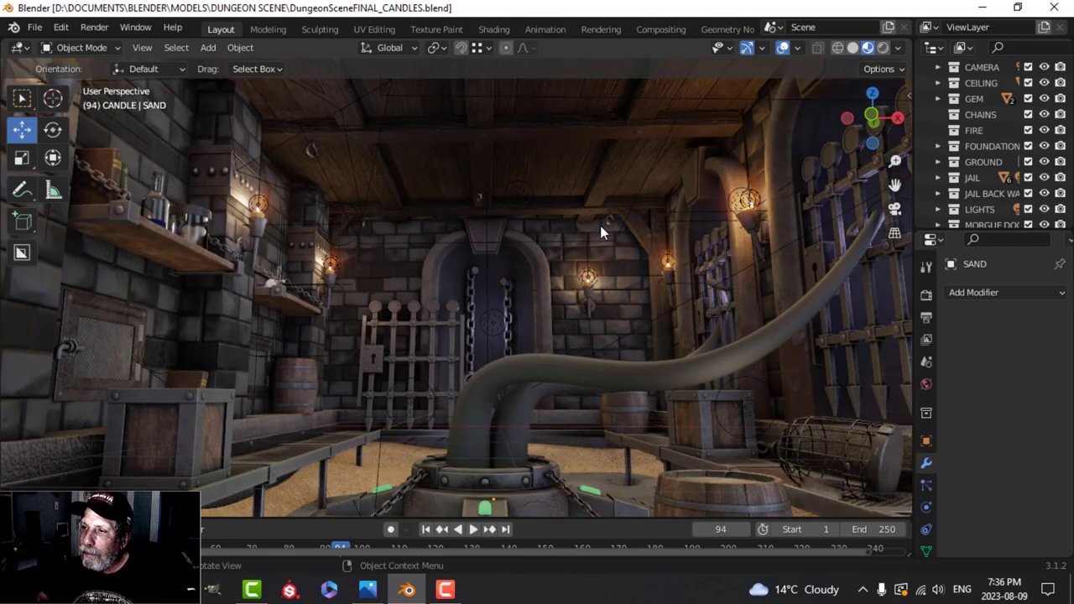
{"action": "scroll", "coordinate": [600, 226], "scroll_direction": "down", "scroll_amount": 1}
{"action": "mouse_move", "coordinate": [606, 306]}
{"action": "middle_mouse_down"}
{"action": "mouse_move", "coordinate": [596, 270]}
{"action": "mouse_move", "coordinate": [605, 315]}
{"action": "middle_mouse_up"}
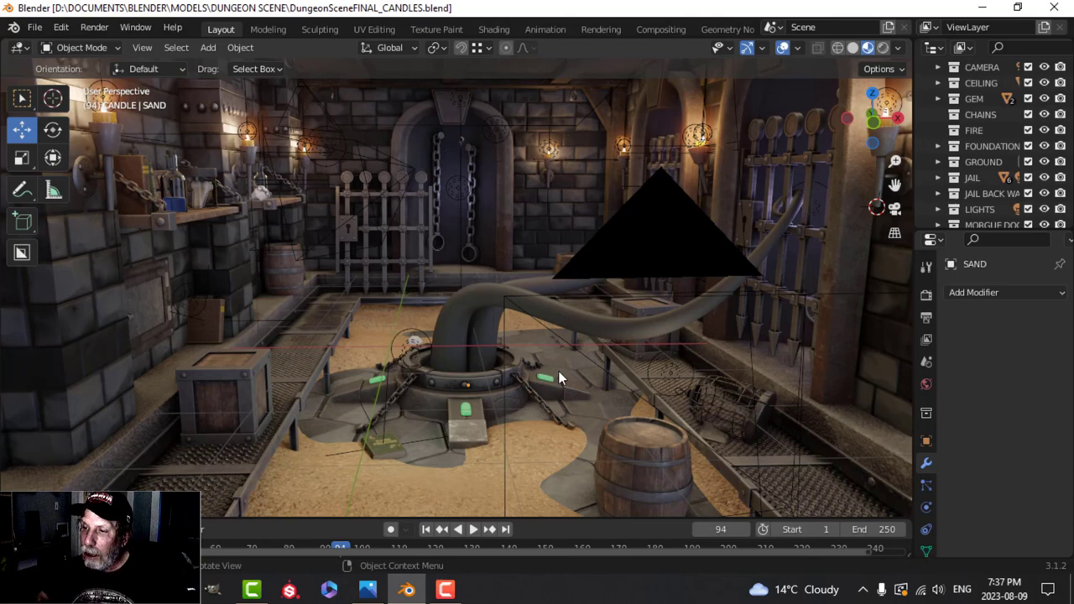
- Examine the dungeon room from several angles, including the shelves, wall hatch, leaning gate, chained doorway and tentacle pit
{"action": "middle_click_drag", "start_coordinate": [555, 367], "coordinate": [532, 362]}
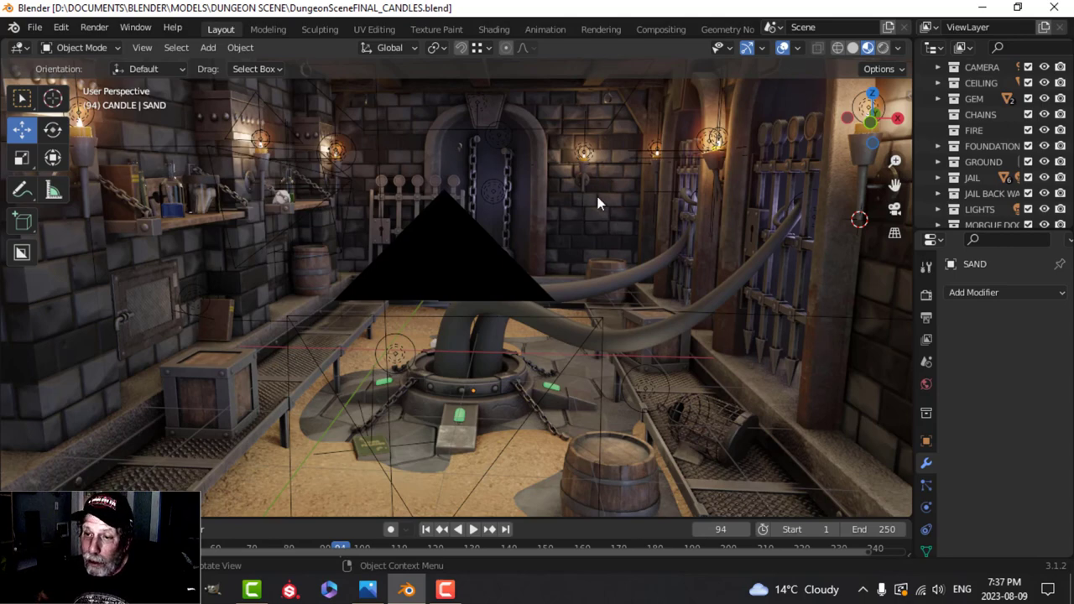
{"action": "scroll", "coordinate": [598, 198], "scroll_direction": "up", "scroll_amount": 1}
{"action": "scroll", "coordinate": [621, 200], "scroll_direction": "down", "scroll_amount": 1}
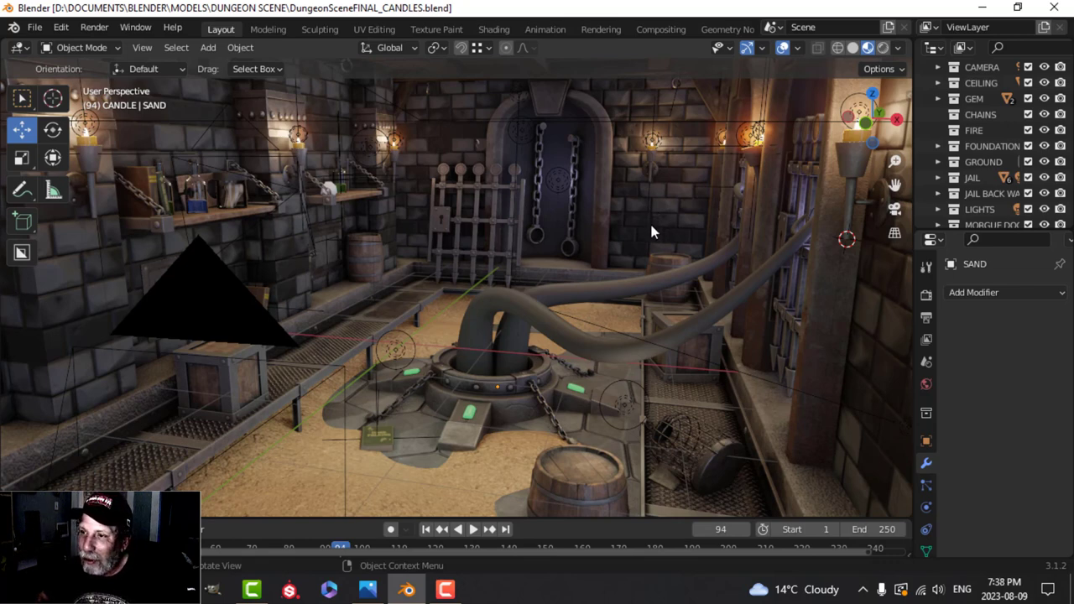
{"action": "scroll", "coordinate": [631, 239], "scroll_direction": "up", "scroll_amount": 2}
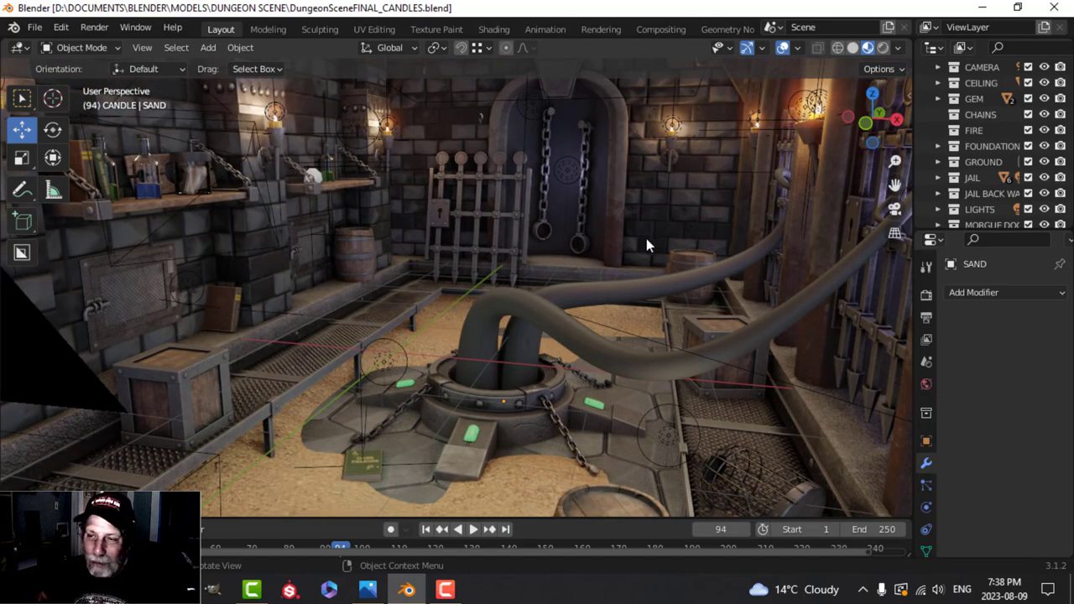
{"action": "scroll", "coordinate": [646, 239], "scroll_direction": "down", "scroll_amount": 1}
{"action": "middle_click_drag", "start_coordinate": [624, 230], "coordinate": [506, 259]}
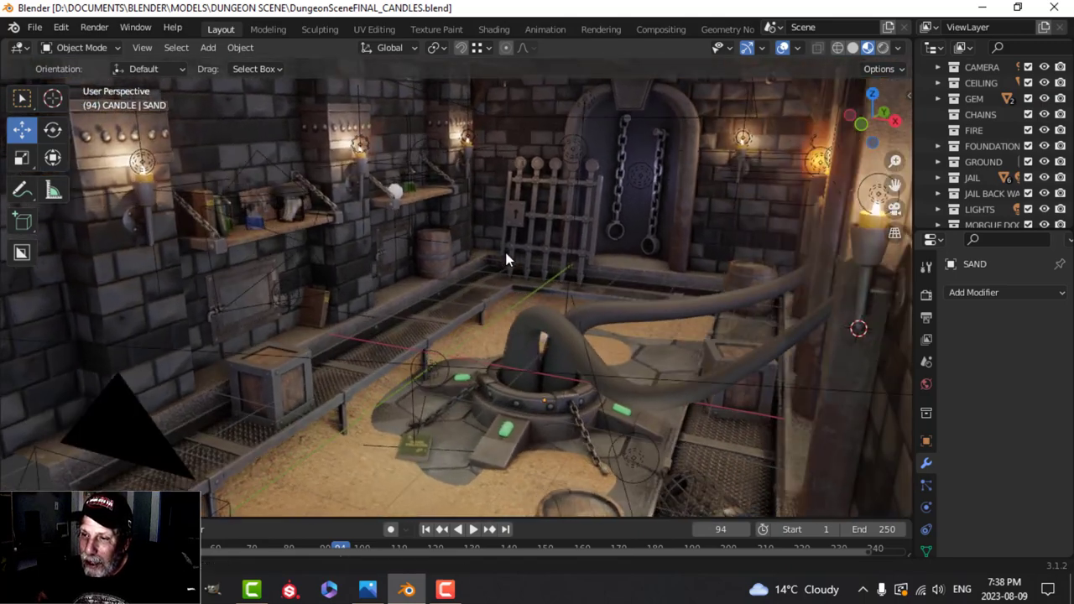
{"action": "scroll", "coordinate": [501, 253], "scroll_direction": "up", "scroll_amount": 2}
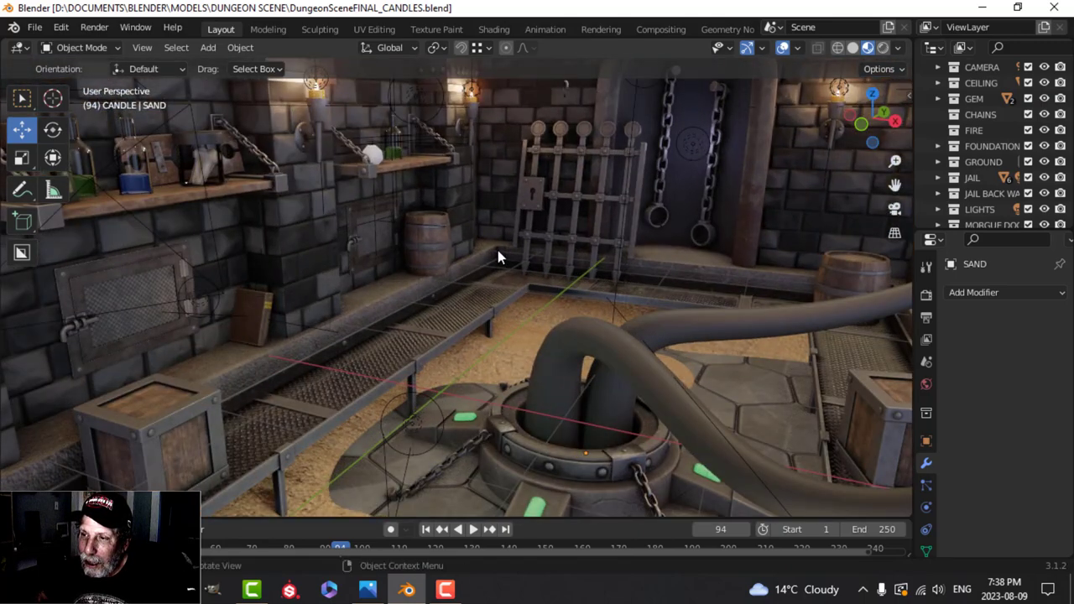
{"action": "scroll", "coordinate": [497, 256], "scroll_direction": "down", "scroll_amount": 2}
{"action": "scroll", "coordinate": [456, 266], "scroll_direction": "down", "scroll_amount": 2}
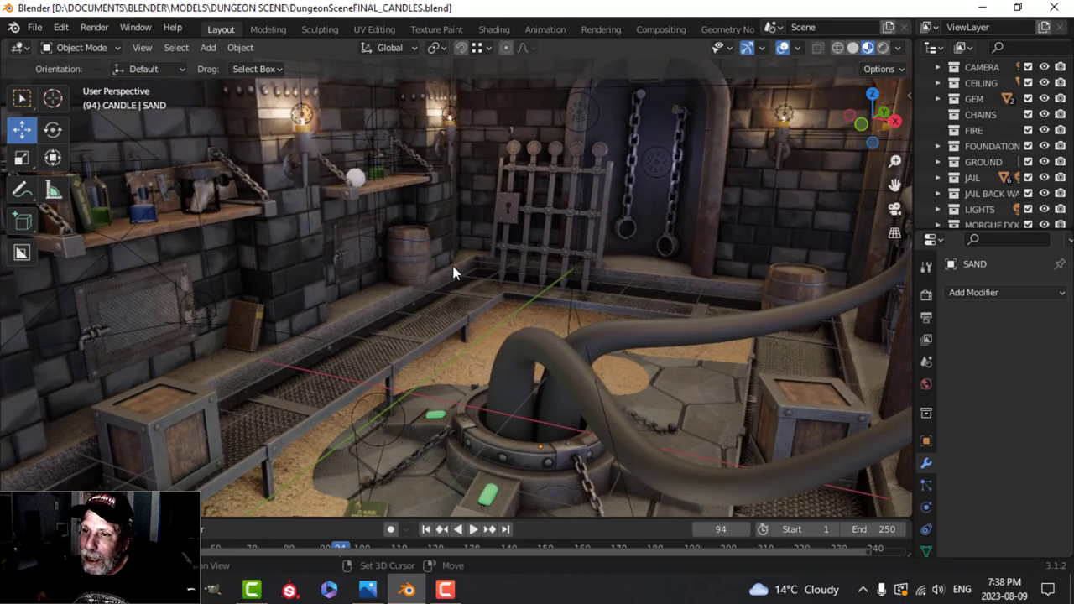
{"action": "middle_click_drag", "start_coordinate": [465, 273], "coordinate": [486, 258]}
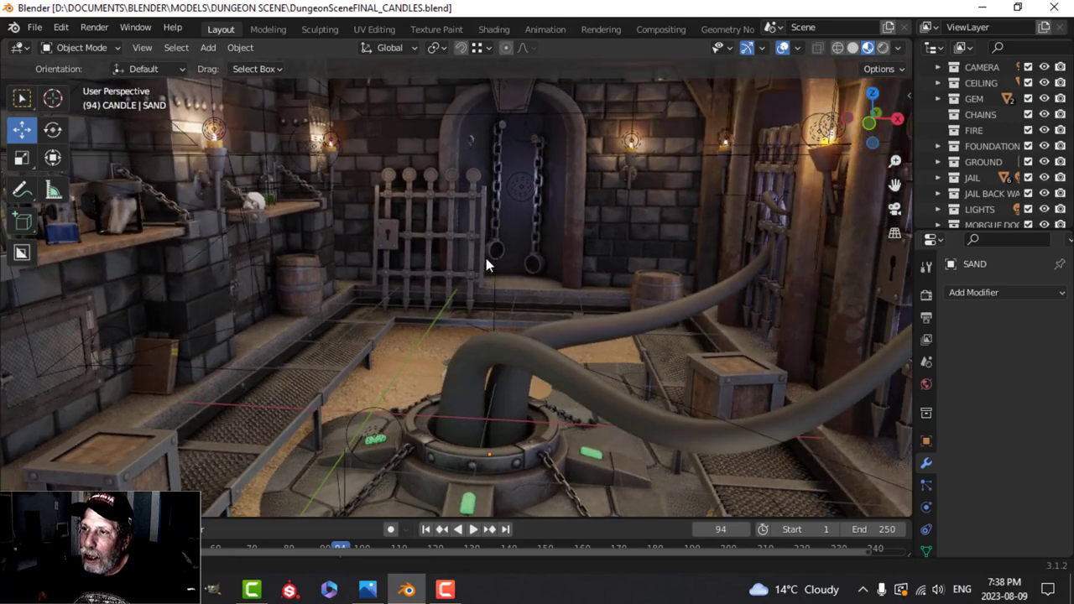
- Delete the stray metal hook floating near the ceiling in front of the leaning jail gate
{"action": "middle_click_drag", "start_coordinate": [547, 256], "coordinate": [462, 128]}
{"action": "left_click", "coordinate": [461, 110]}
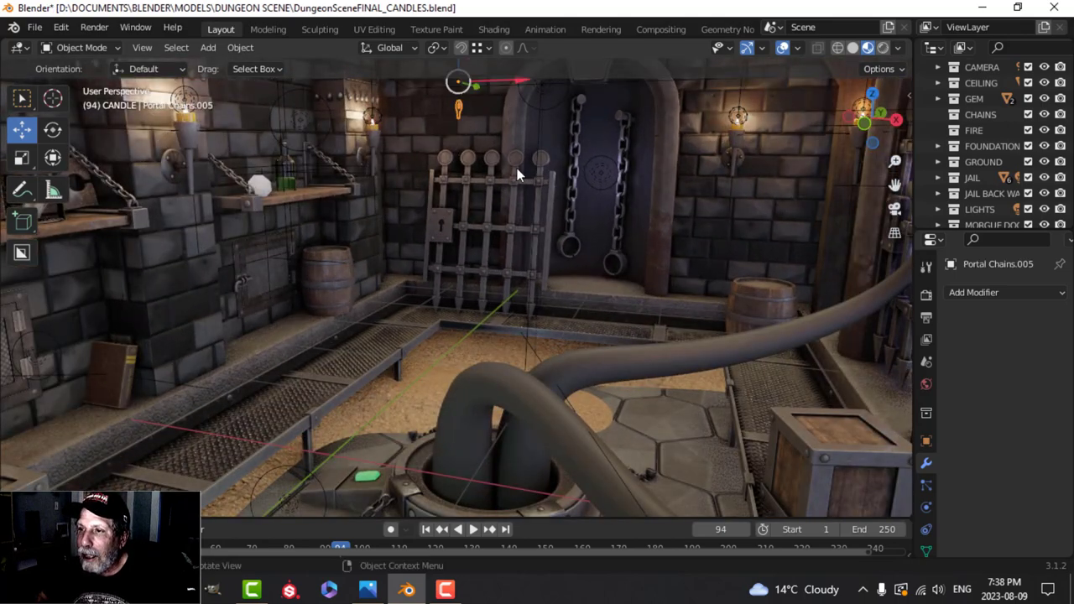
{"action": "key", "text": "KP_Decimal"}
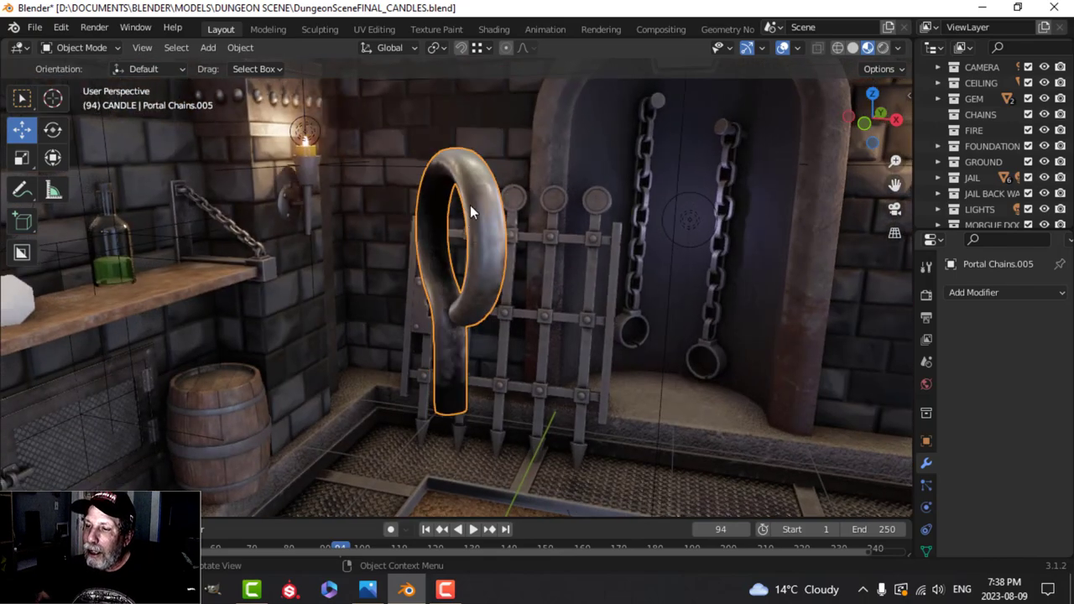
{"action": "middle_click_drag", "start_coordinate": [493, 238], "coordinate": [525, 235]}
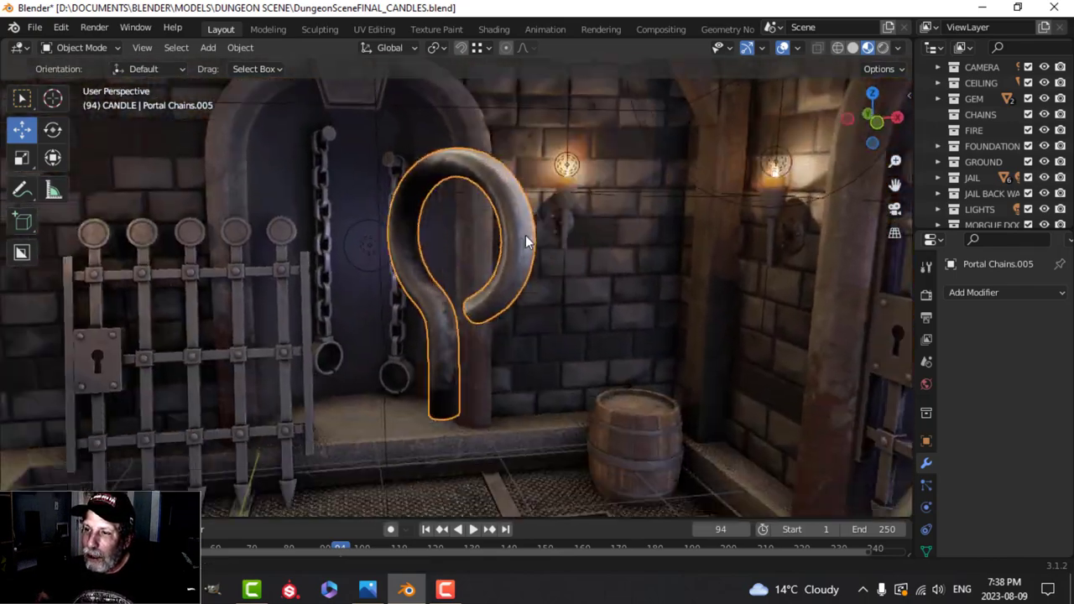
{"action": "key", "text": "x"}
{"action": "left_click", "coordinate": [526, 235]}
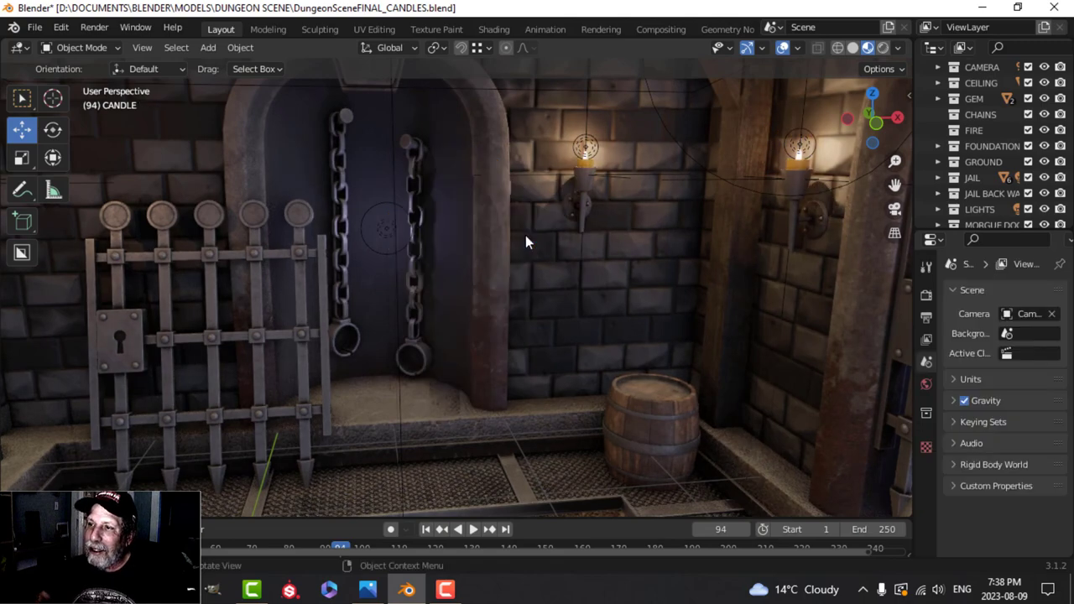
- Save the dungeon scene file and display the whole room in solid shading
{"action": "scroll", "coordinate": [555, 318], "scroll_direction": "down", "scroll_amount": 2}
{"action": "scroll", "coordinate": [554, 318], "scroll_direction": "down", "scroll_amount": 8}
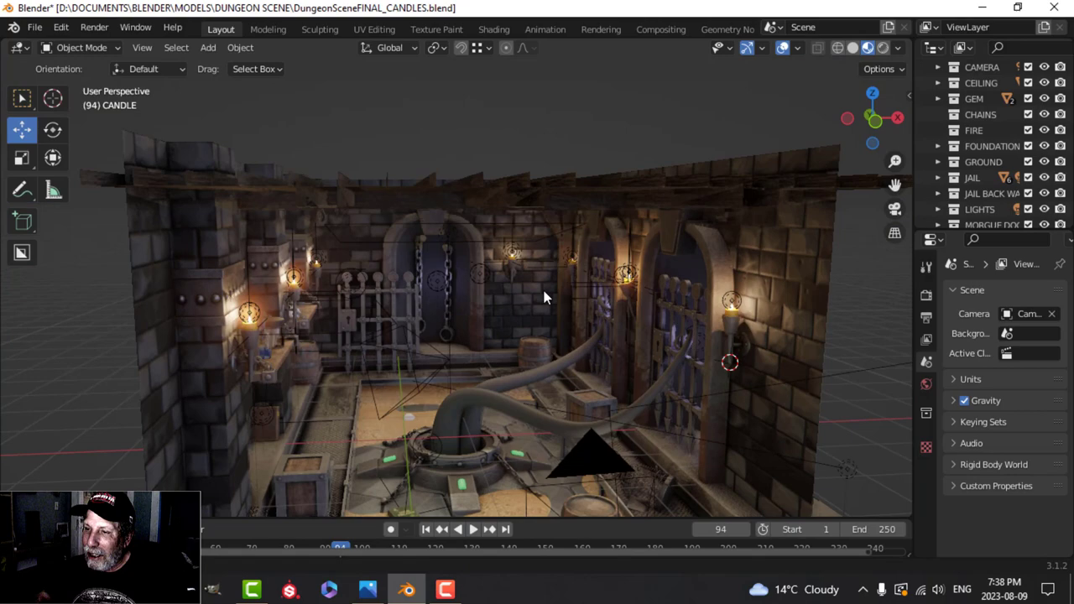
{"action": "middle_click_drag", "start_coordinate": [544, 297], "coordinate": [541, 287]}
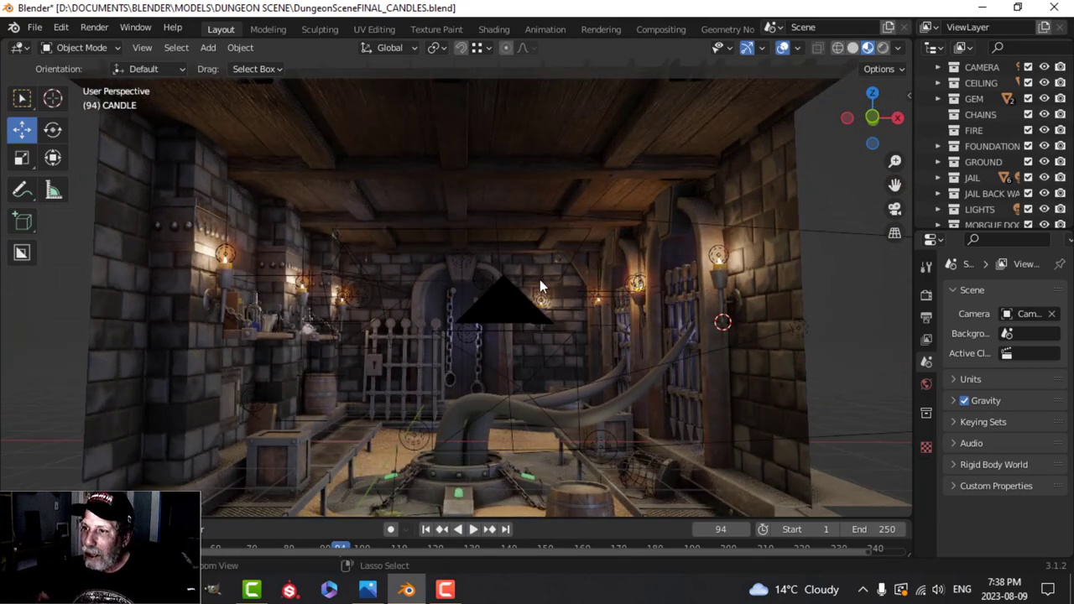
{"action": "key", "text": "ctrl+s"}
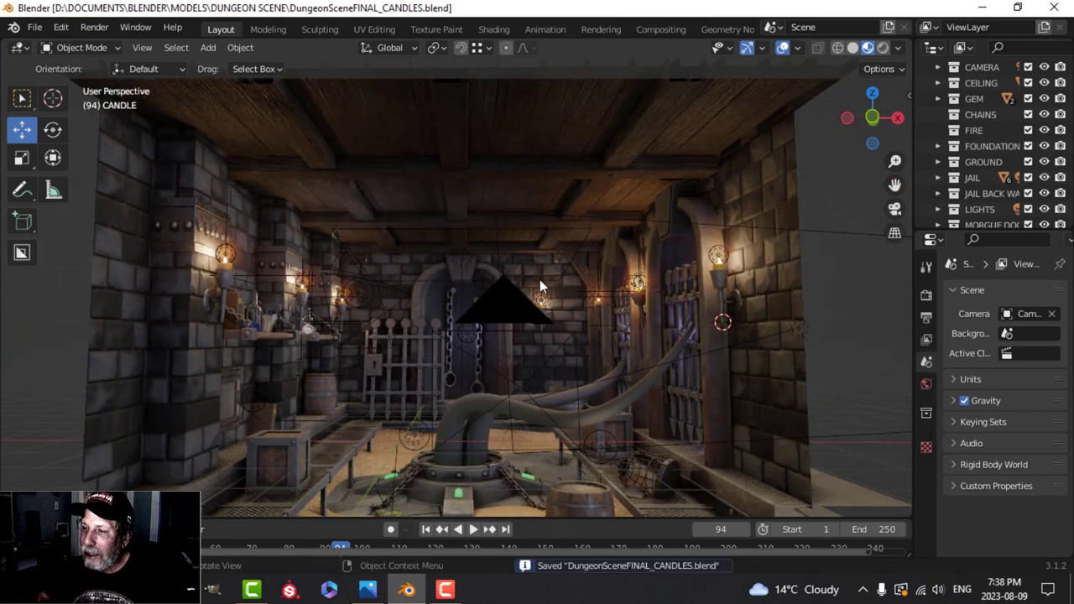
{"action": "left_click", "coordinate": [853, 48]}
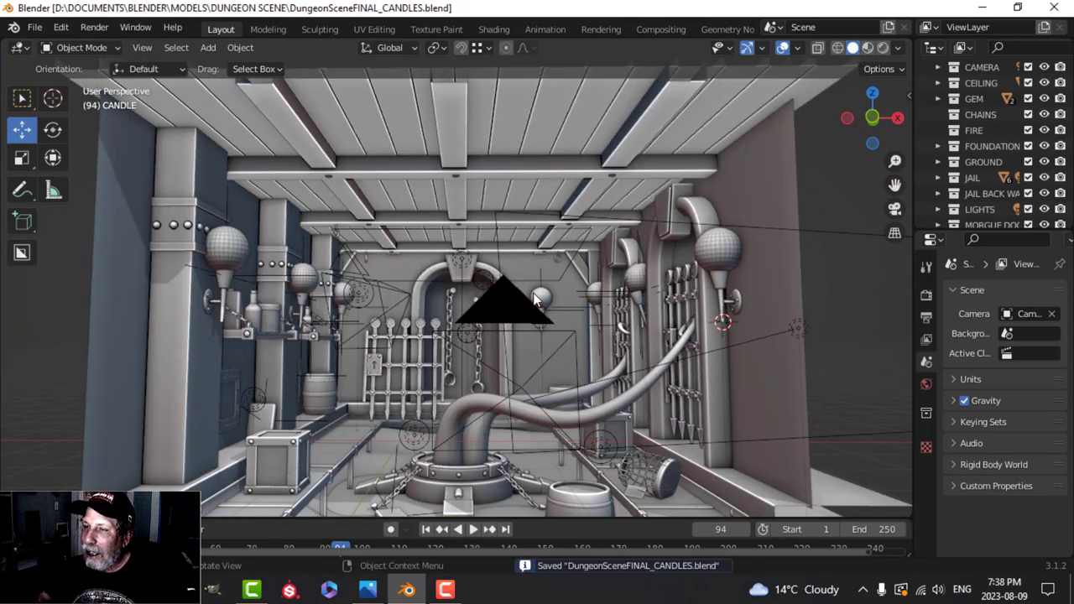
- Create a new General file and delete the default camera, cube and light
{"action": "left_click", "coordinate": [40, 29]}
{"action": "mouse_move", "coordinate": [56, 45]}
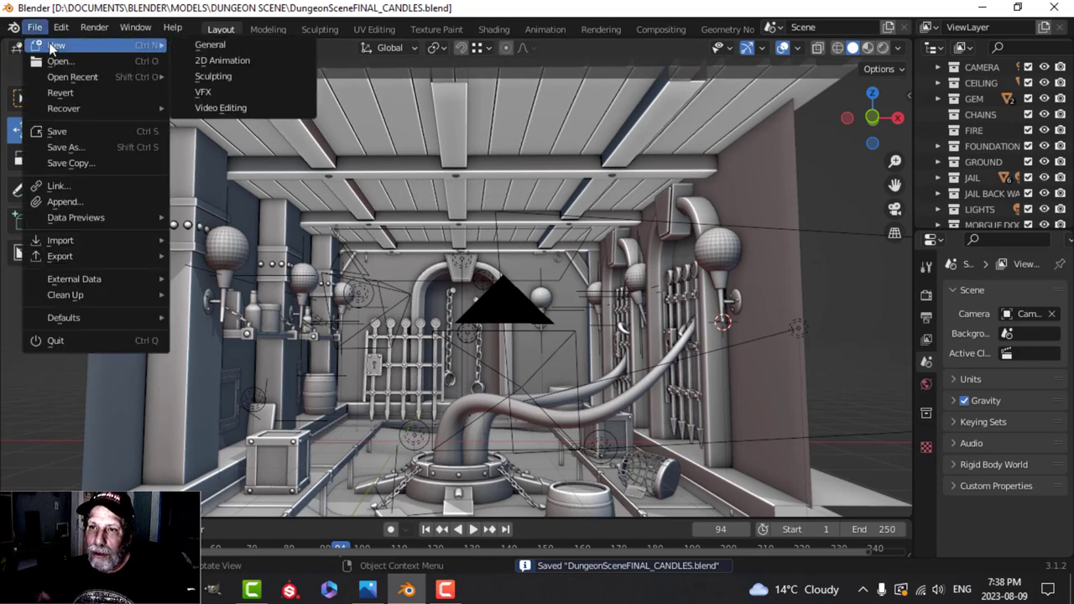
{"action": "left_click", "coordinate": [211, 45]}
{"action": "key", "text": "a"}
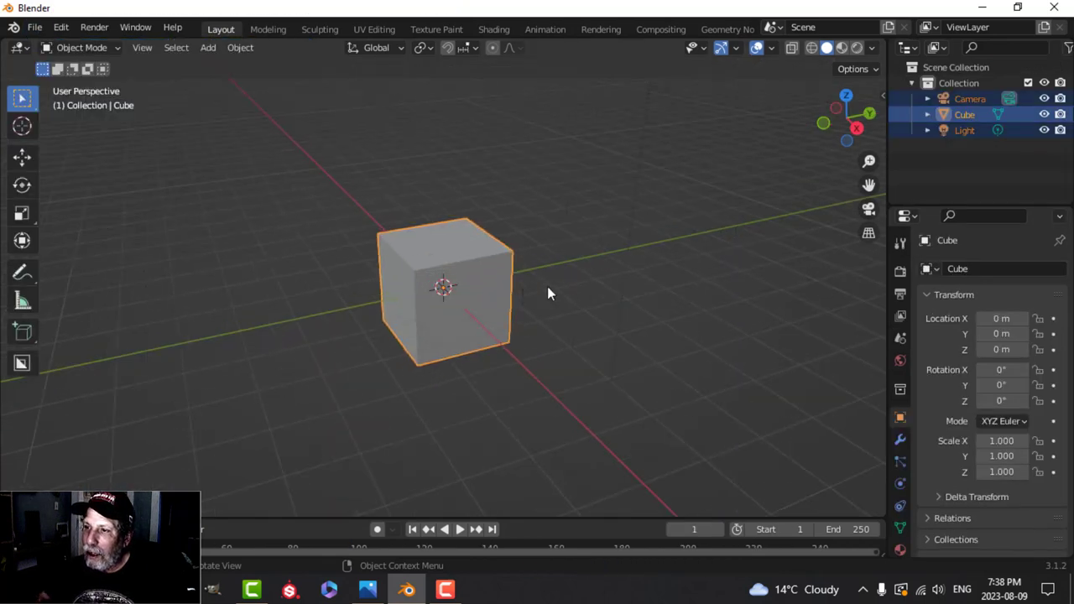
{"action": "key", "text": "x"}
{"action": "left_click", "coordinate": [556, 293]}
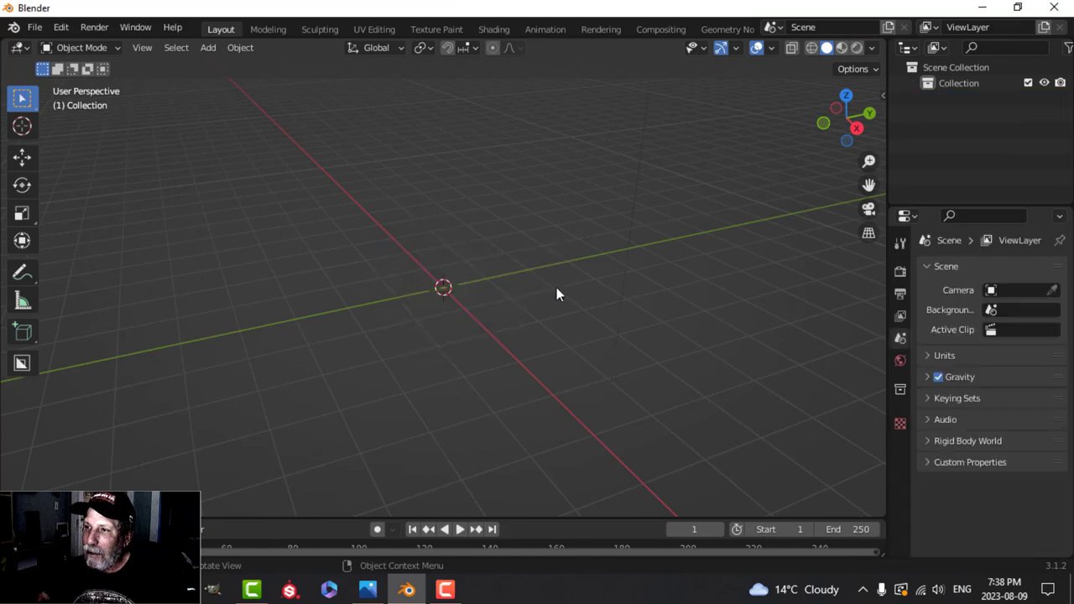
- Turn on the Screencast Keys display for the viewport and hide its settings again
{"action": "left_click", "coordinate": [736, 47]}
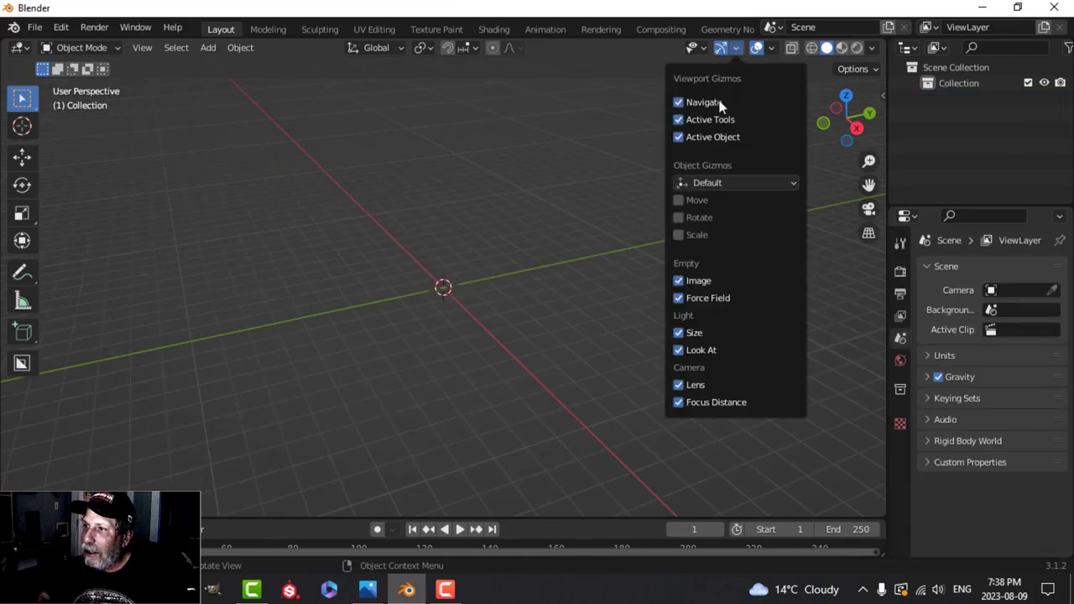
{"action": "key", "text": "n"}
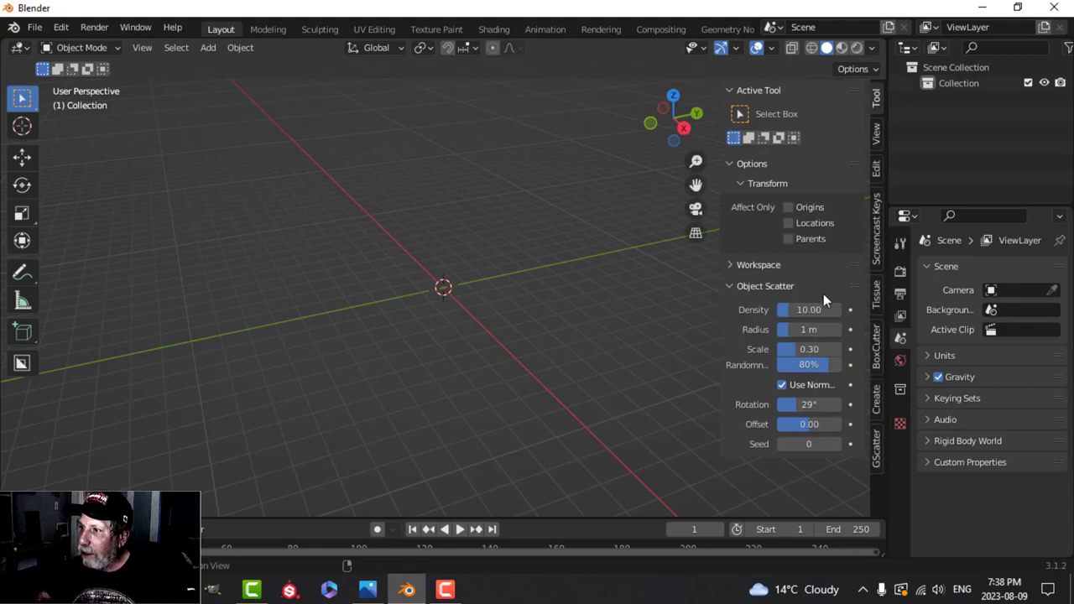
{"action": "left_click", "coordinate": [877, 251]}
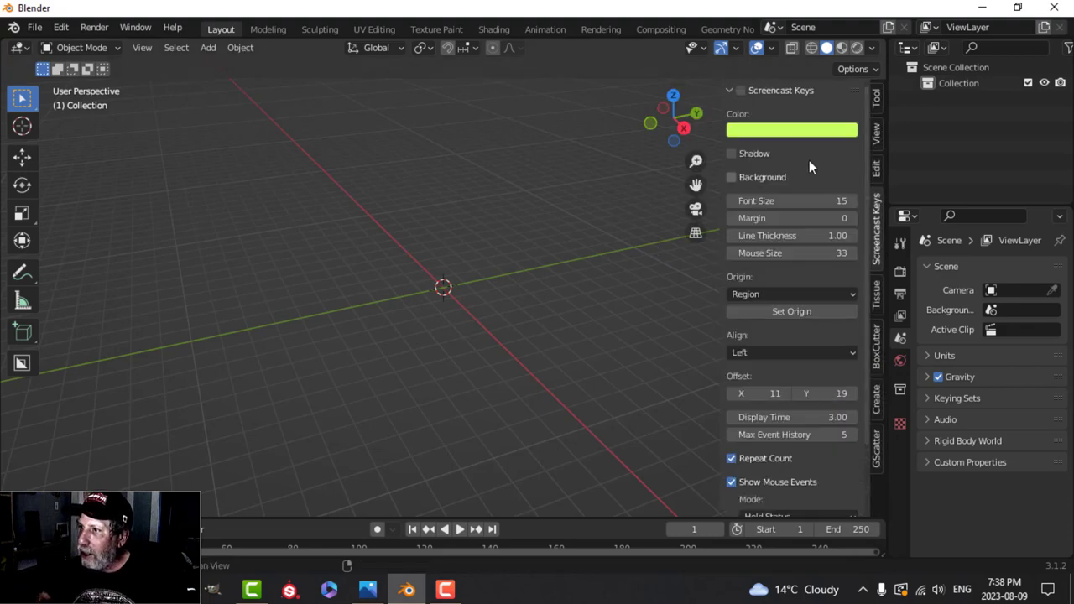
{"action": "left_click", "coordinate": [740, 90]}
{"action": "key", "text": "n"}
{"action": "middle_click_drag", "start_coordinate": [486, 283], "coordinate": [453, 277], "text": "shift"}
{"action": "middle_click_drag", "start_coordinate": [454, 276], "coordinate": [495, 303]}
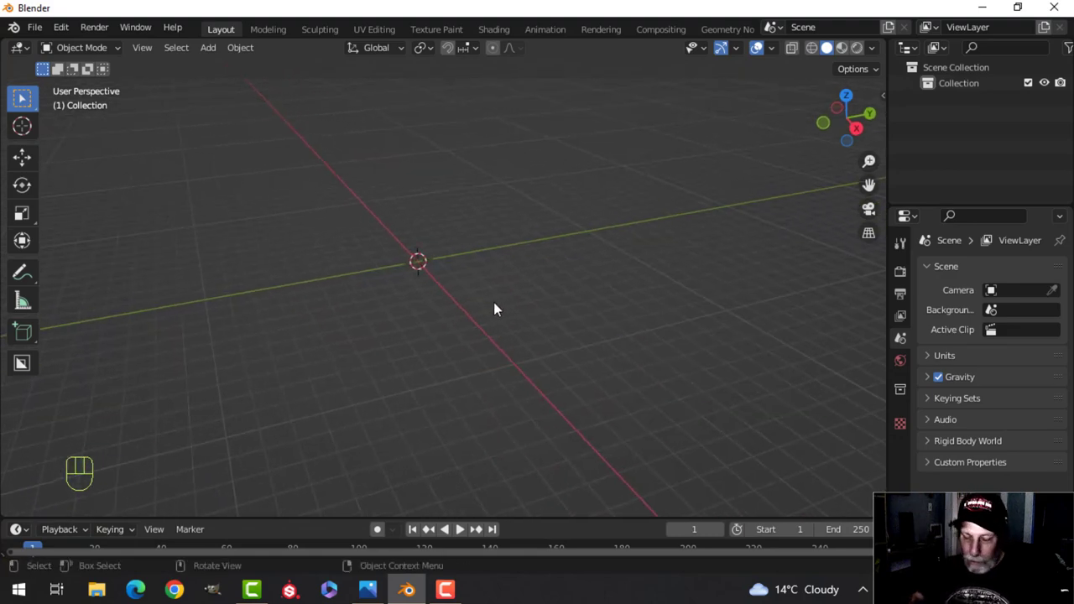
- Add a mesh circle at the origin with 22 vertices
{"action": "key", "text": "shift+a"}
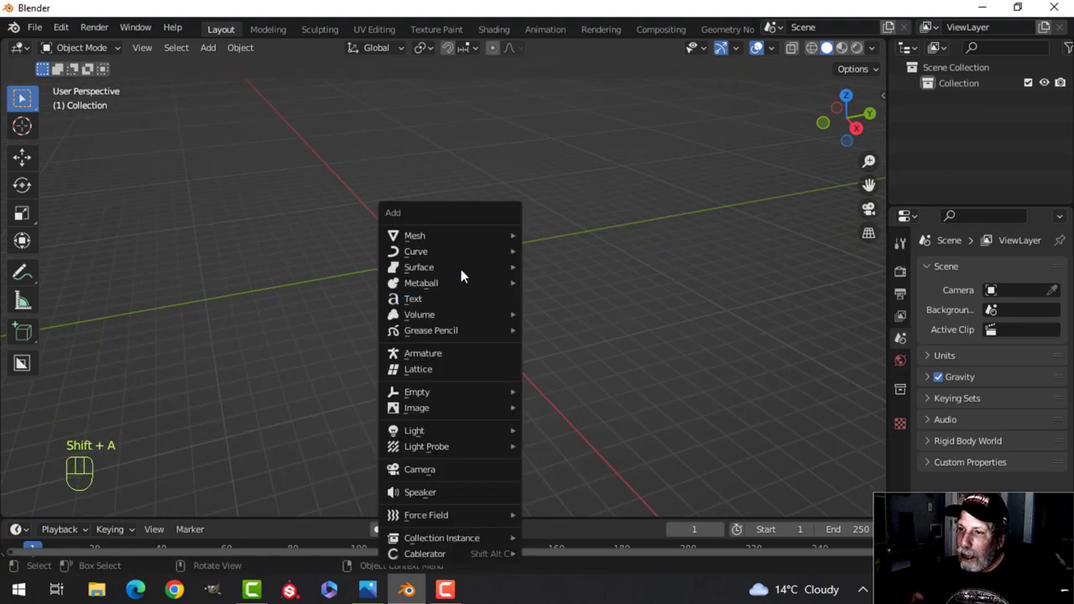
{"action": "mouse_move", "coordinate": [451, 237]}
{"action": "left_click", "coordinate": [567, 265]}
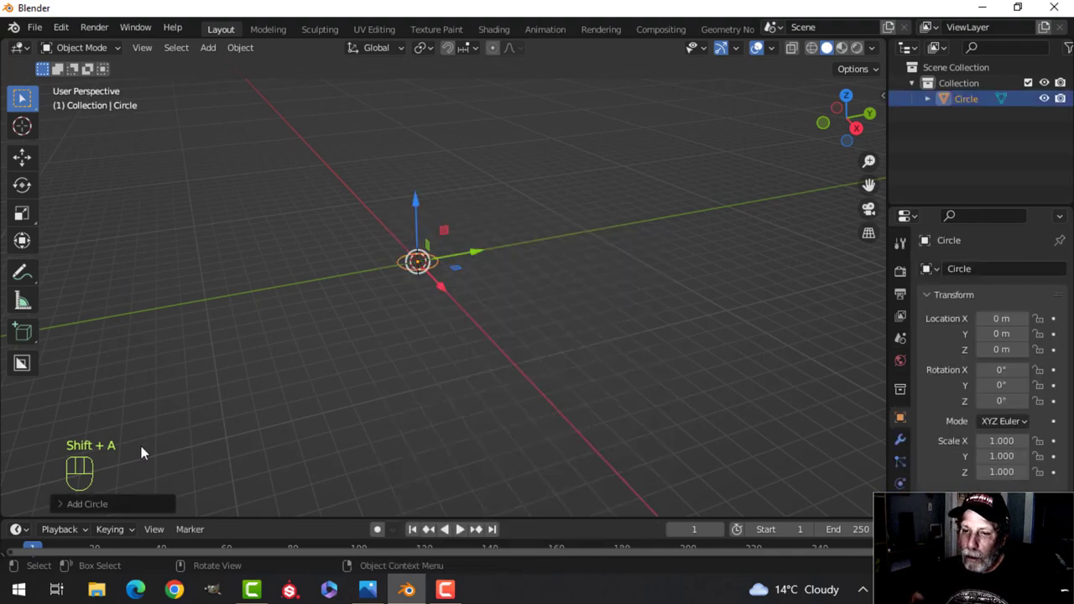
{"action": "left_click", "coordinate": [106, 503]}
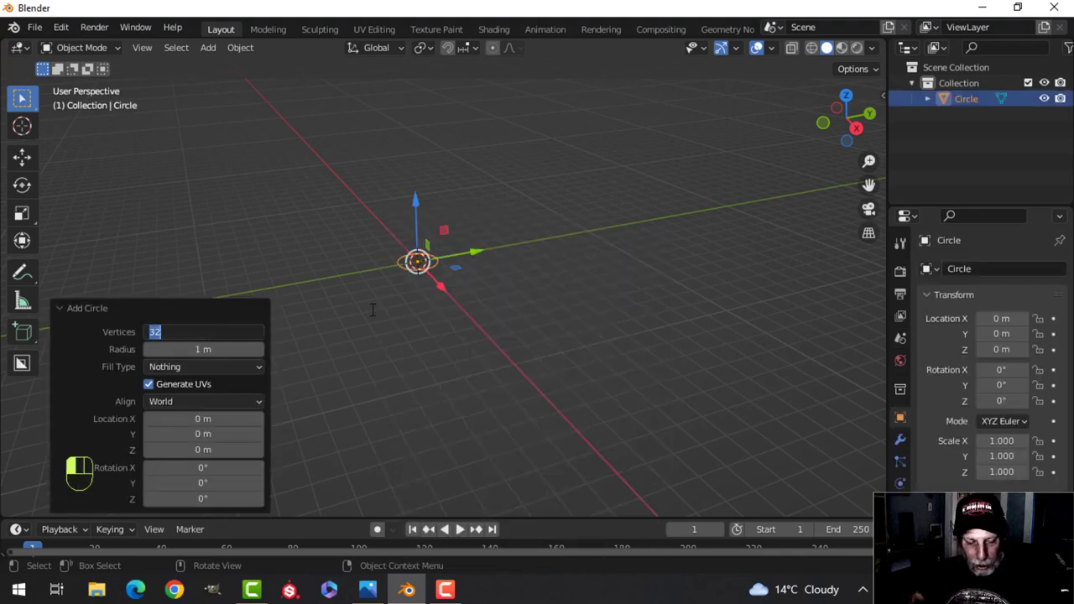
{"action": "key", "text": "Return"}
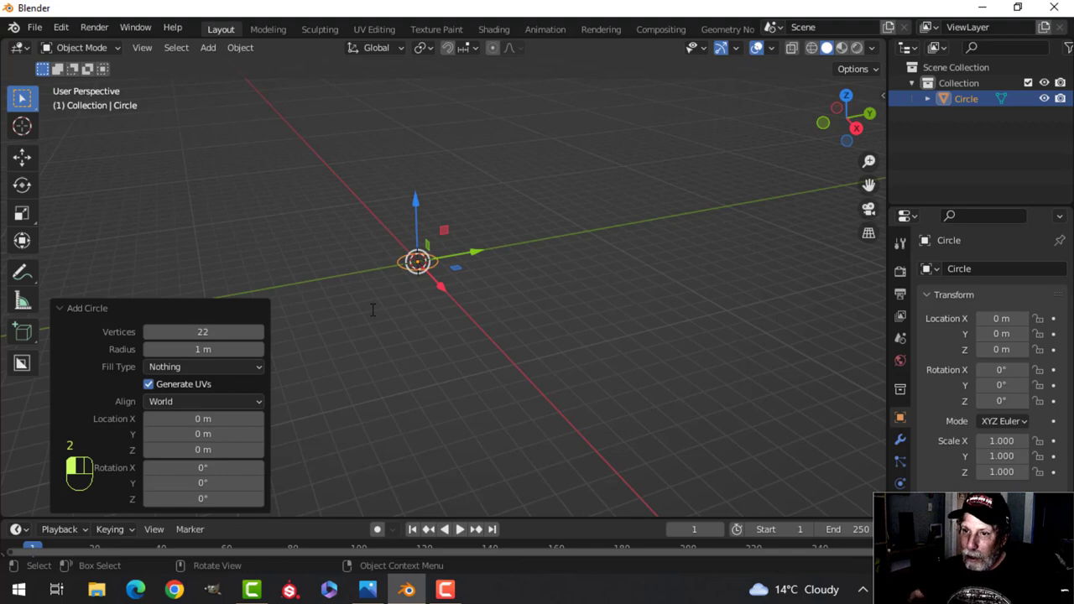
- Rotate the circle's vertices 90° about the X axis in Edit Mode so it stands upright in front view
{"action": "scroll", "coordinate": [498, 322], "scroll_direction": "up", "scroll_amount": 2}
{"action": "key", "text": "Tab"}
{"action": "middle_click_drag", "start_coordinate": [441, 316], "coordinate": [463, 311]}
{"action": "key", "text": "KP_1"}
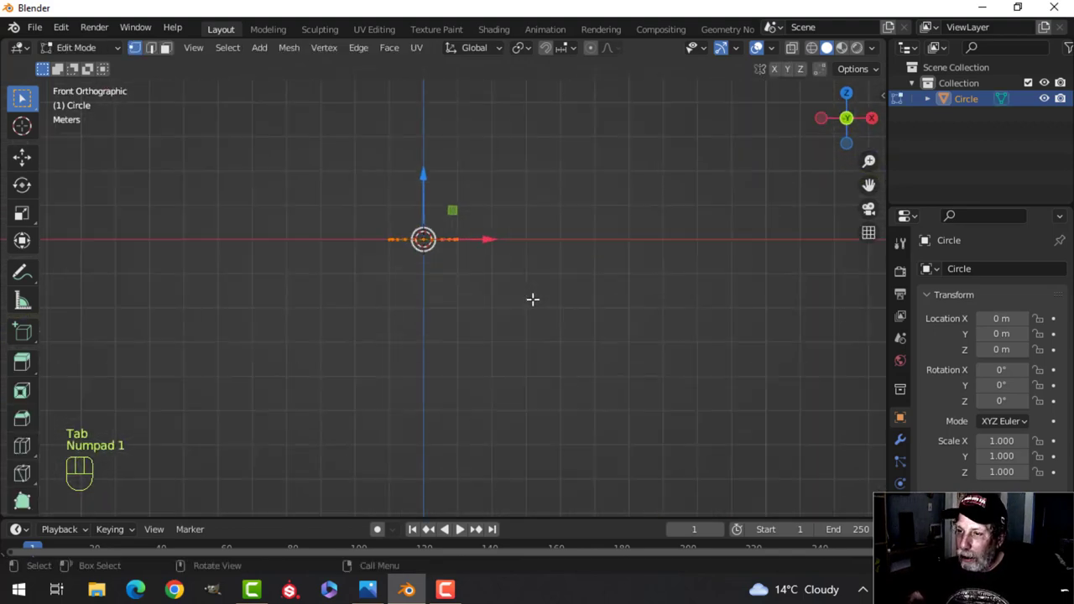
{"action": "type", "text": "rx90"}
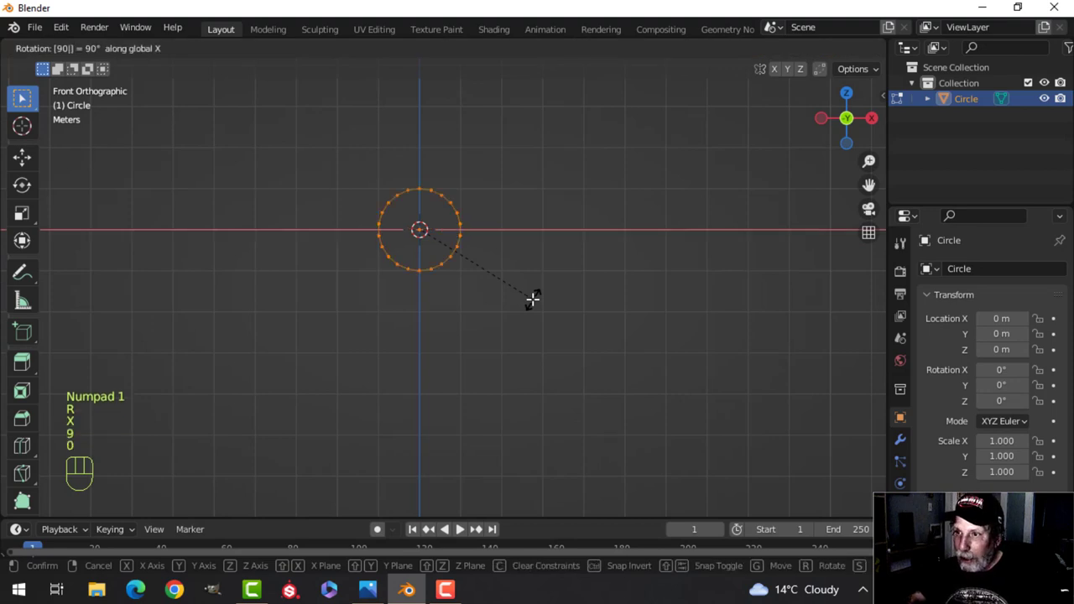
{"action": "left_click", "coordinate": [496, 307]}
{"action": "scroll", "coordinate": [489, 307], "scroll_direction": "up", "scroll_amount": 2}
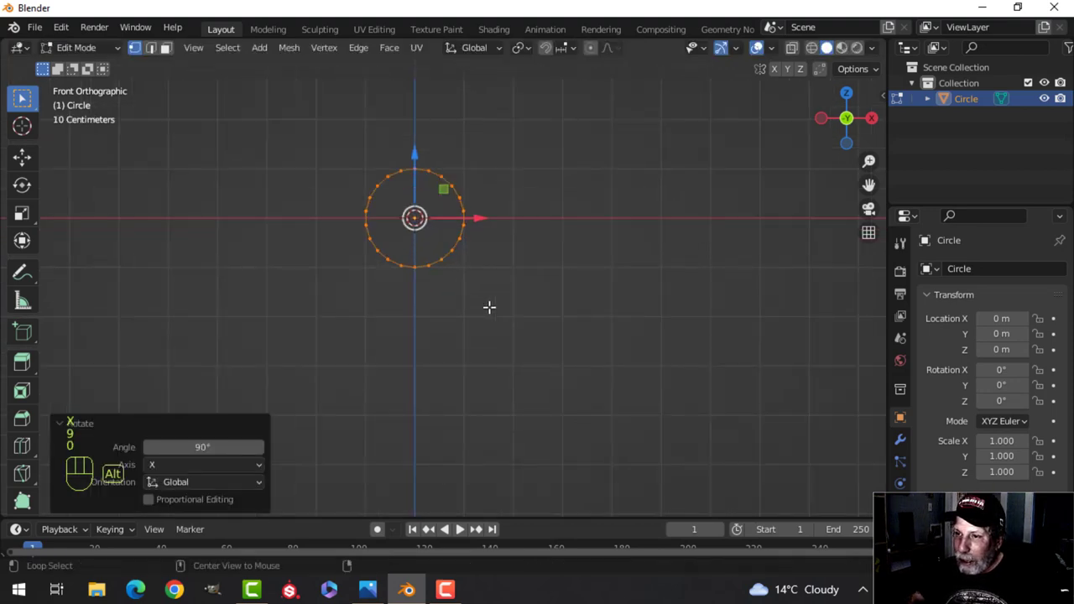
- Delete the four vertices along the circle's lower-right arc between its bottom point and its right side
{"action": "key", "text": "alt+a"}
{"action": "scroll", "coordinate": [470, 299], "scroll_direction": "up", "scroll_amount": 1}
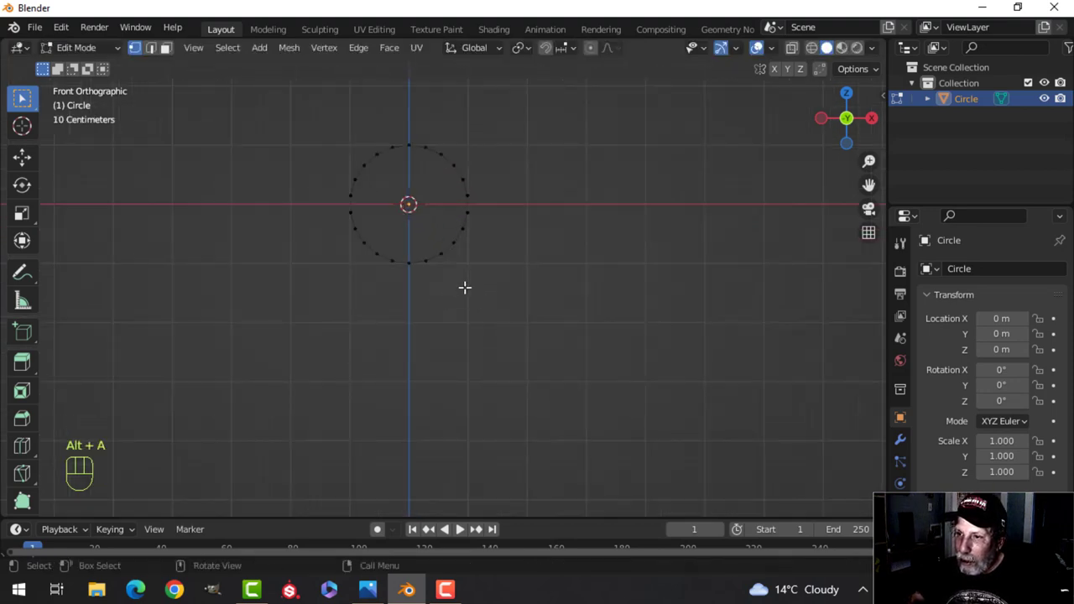
{"action": "left_click", "coordinate": [449, 253], "text": "shift"}
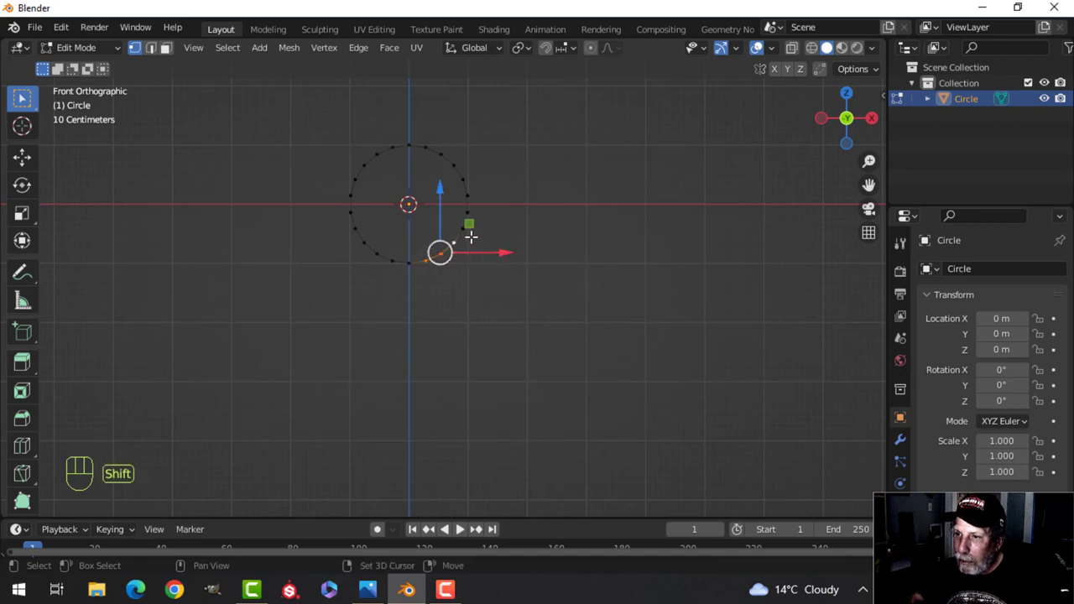
{"action": "left_click", "coordinate": [464, 227], "text": "shift"}
{"action": "key", "text": "x"}
{"action": "left_click", "coordinate": [486, 216]}
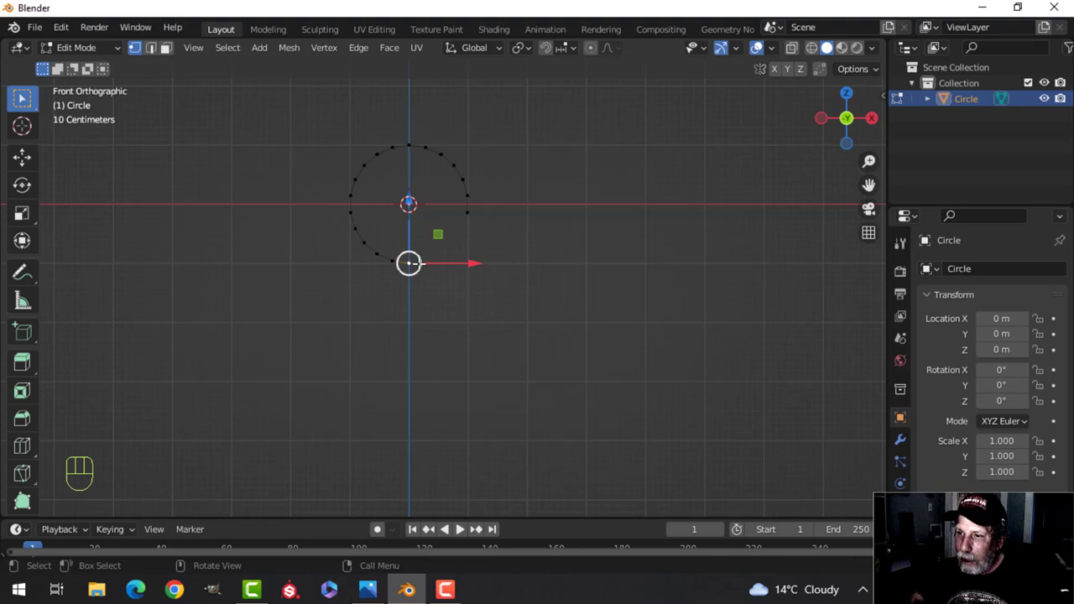
- Extrude the circle's bottom vertex straight down to form the hook's shank, moving the new point -1.655 m along Z
{"action": "key", "text": "e"}
{"action": "left_click", "coordinate": [422, 318]}
{"action": "key", "text": "g"}
{"action": "key", "text": "z"}
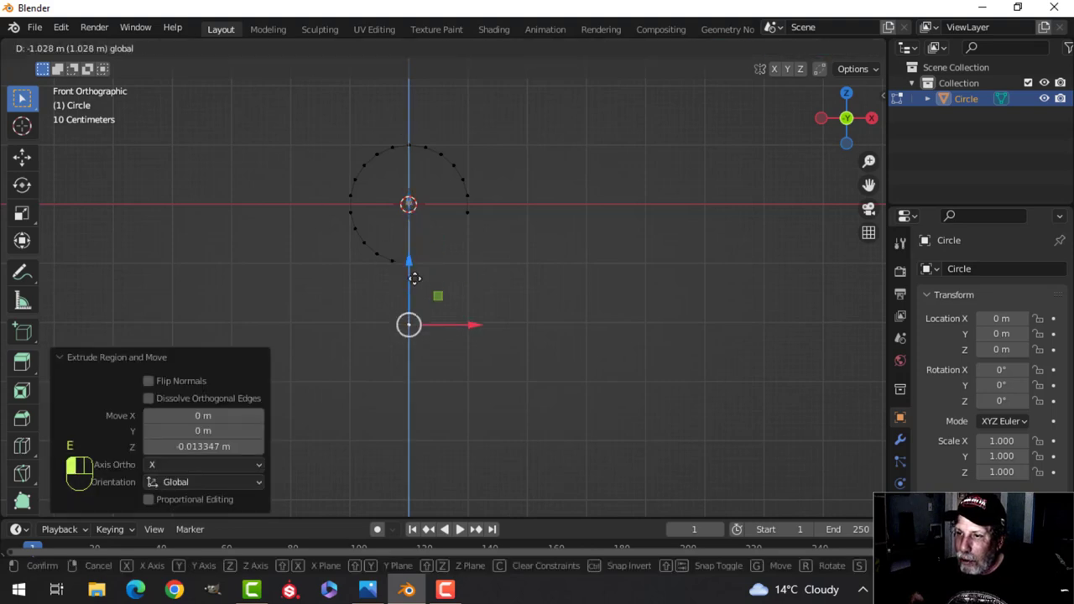
{"action": "left_click", "coordinate": [418, 312]}
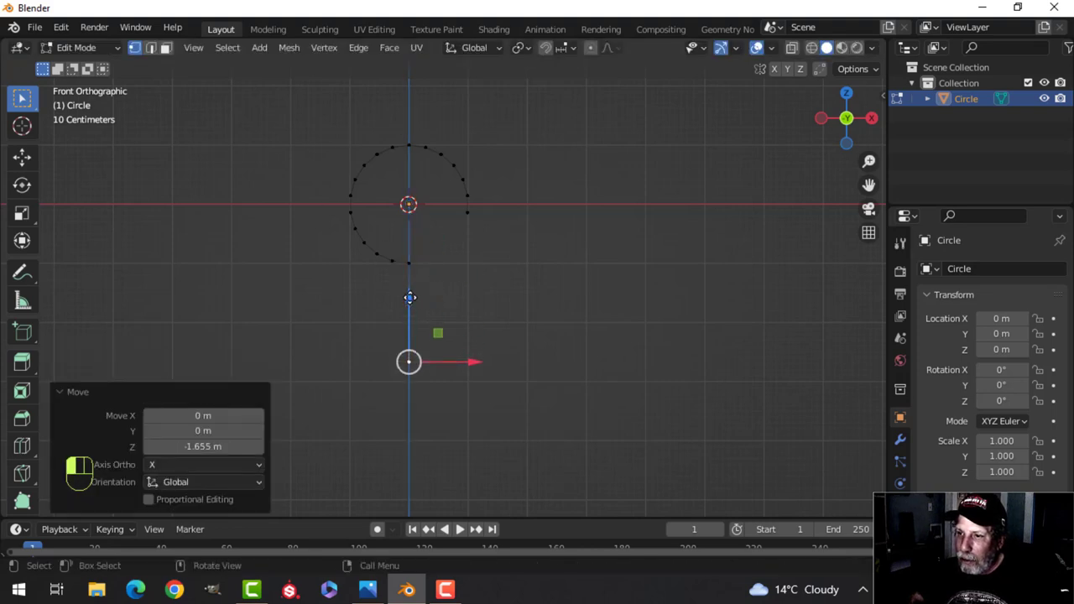
{"action": "key", "text": "alt+a"}
{"action": "middle_click_drag", "start_coordinate": [470, 276], "coordinate": [545, 301]}
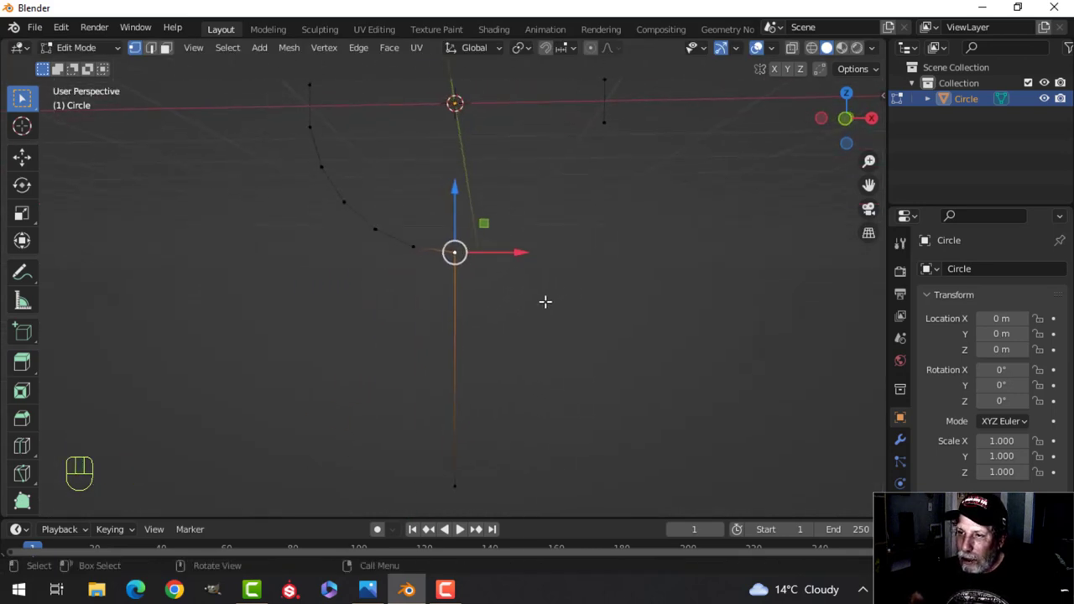
- Bevel the vertex joining the circle arc to the shank by 0.144 m with 2 segments, finishing in Object Mode
{"action": "key", "text": "shift+ctrl+b"}
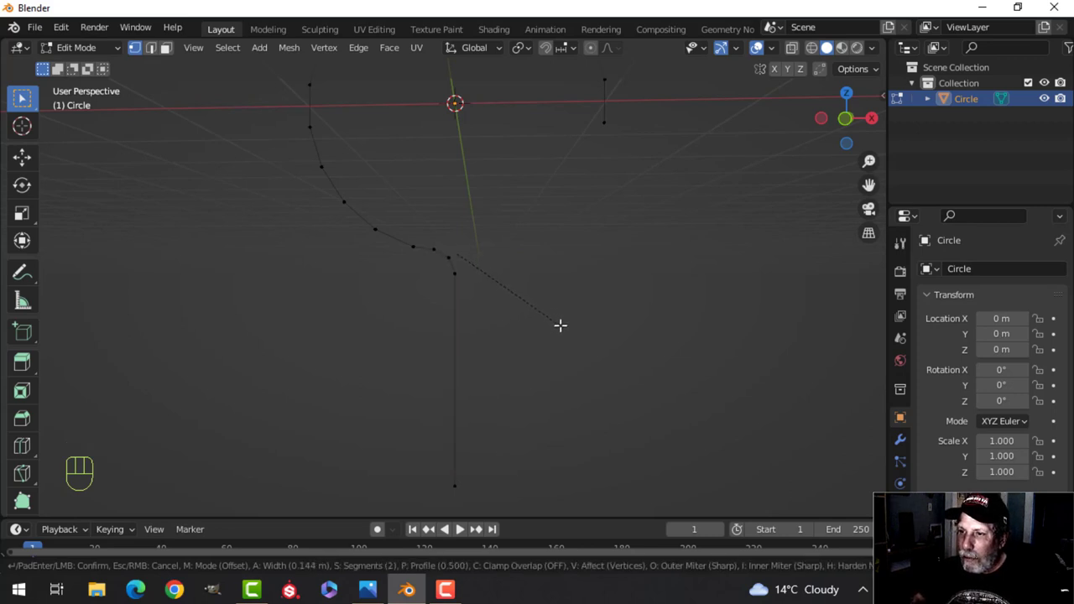
{"action": "left_click", "coordinate": [560, 325]}
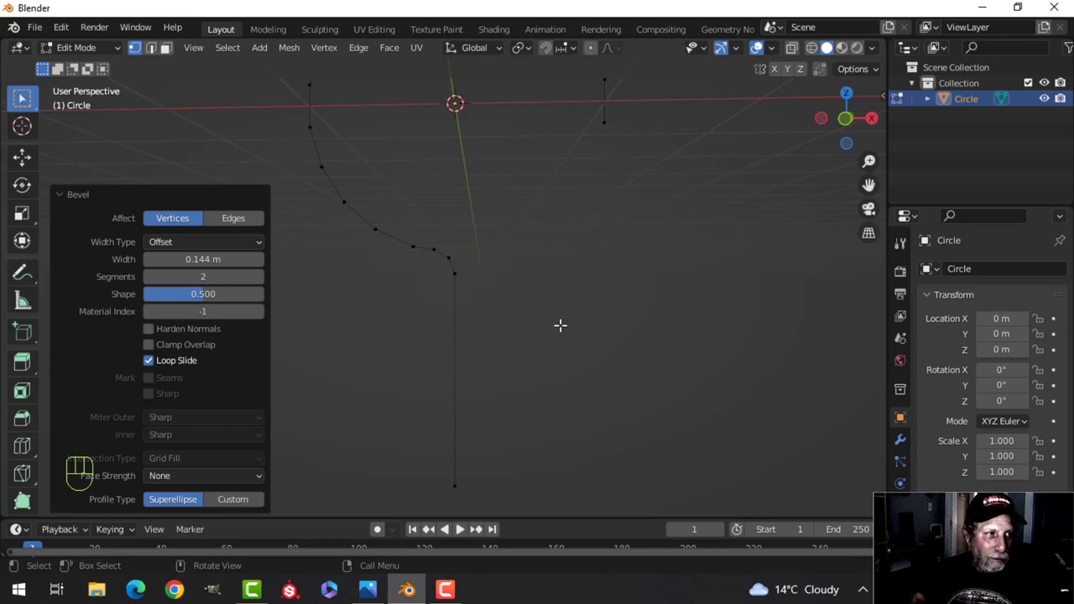
{"action": "key", "text": "Tab"}
{"action": "scroll", "coordinate": [554, 317], "scroll_direction": "down", "scroll_amount": 4}
{"action": "key", "text": "alt+a"}
{"action": "middle_click_drag", "start_coordinate": [549, 310], "coordinate": [532, 330]}
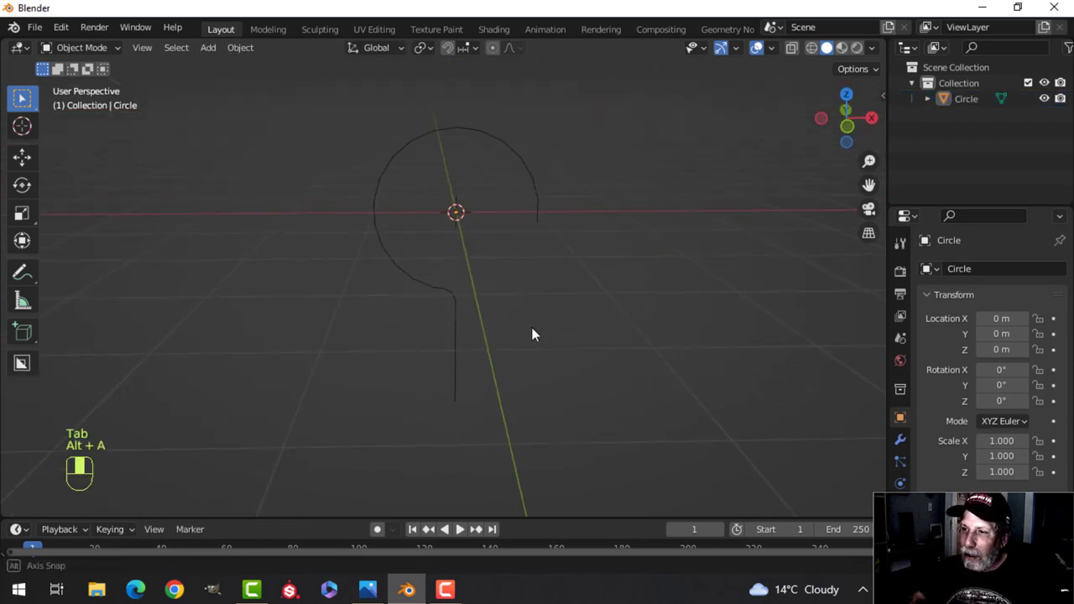
- Convert the hook outline from a mesh to a curve object
{"action": "left_click", "coordinate": [542, 211]}
{"action": "middle_click_drag", "start_coordinate": [610, 245], "coordinate": [515, 297]}
{"action": "scroll", "coordinate": [551, 313], "scroll_direction": "up", "scroll_amount": 2}
{"action": "middle_click_drag", "start_coordinate": [612, 338], "coordinate": [574, 320], "text": "shift"}
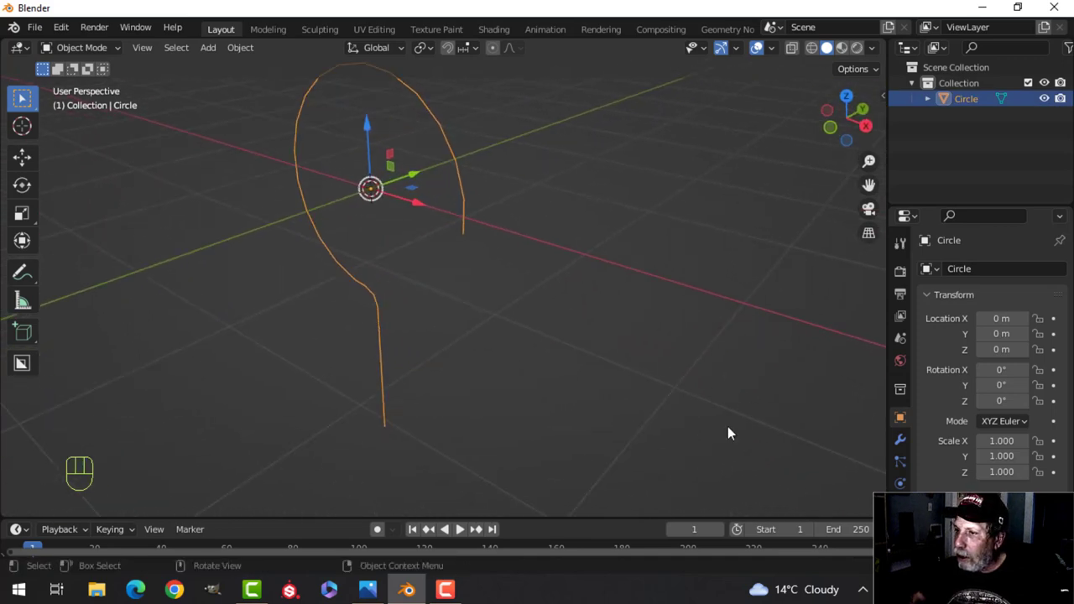
{"action": "right_click", "coordinate": [461, 173]}
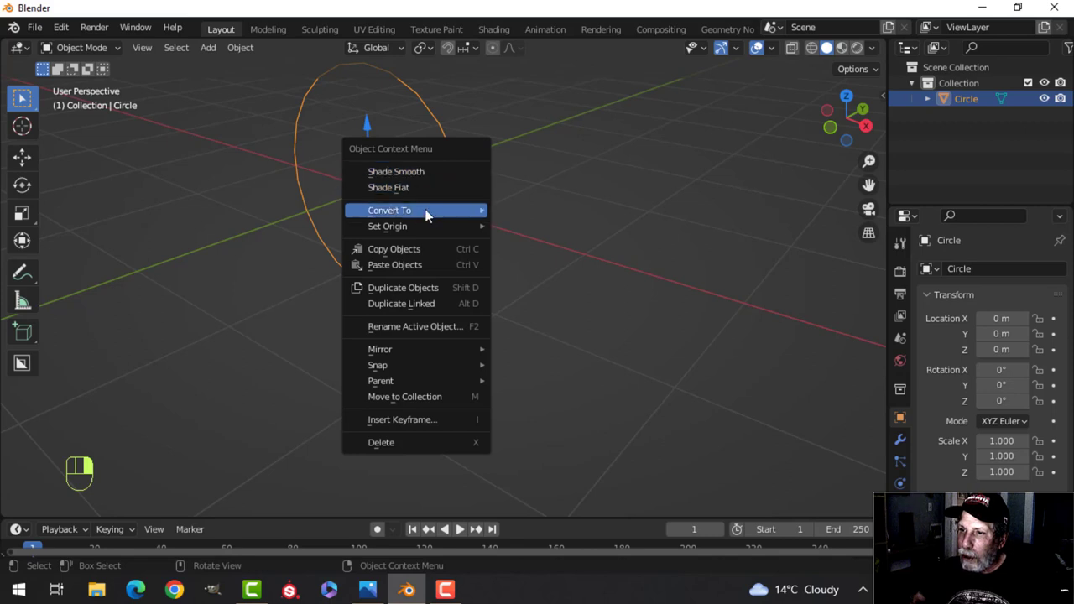
{"action": "mouse_move", "coordinate": [425, 215]}
{"action": "left_click", "coordinate": [528, 210]}
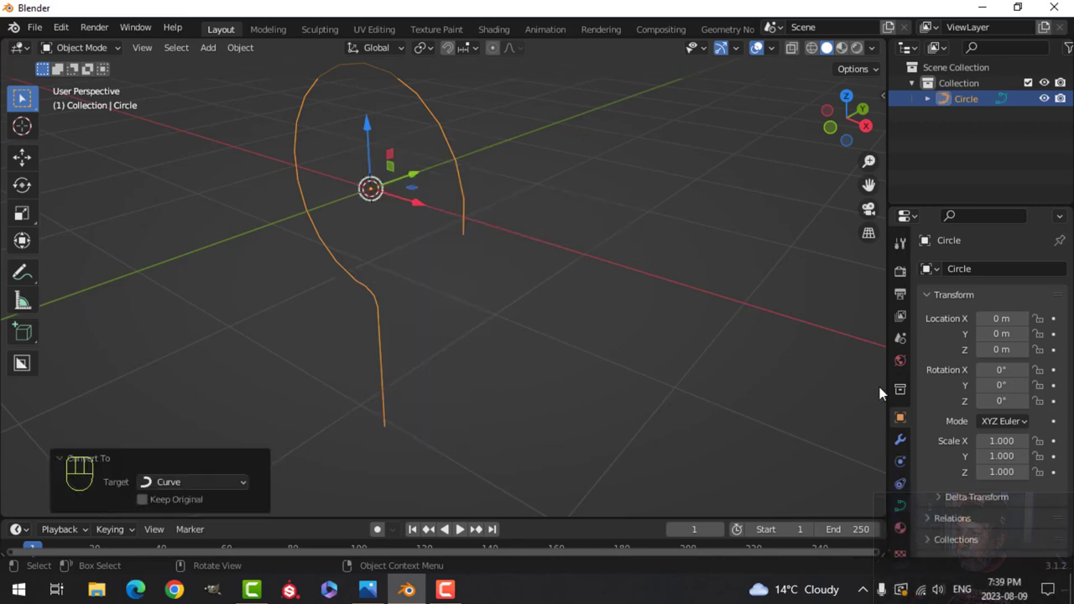
- Give the hook curve a round bevel with a depth of 0.184 m to turn it into a tube
{"action": "left_click", "coordinate": [900, 505]}
{"action": "scroll", "coordinate": [975, 491], "scroll_direction": "down", "scroll_amount": 4}
{"action": "left_click", "coordinate": [936, 389]}
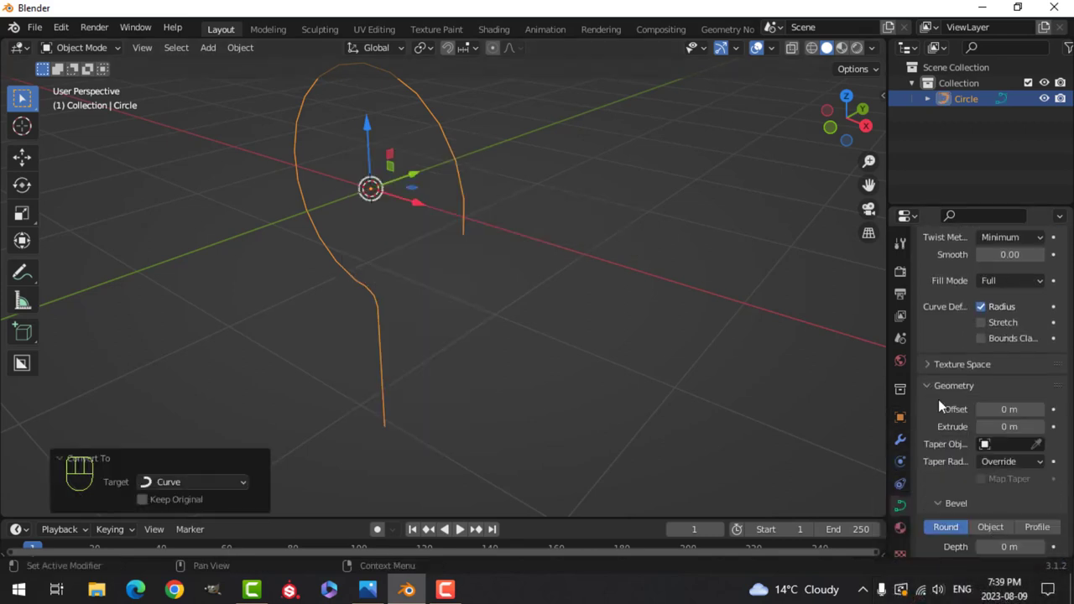
{"action": "scroll", "coordinate": [957, 428], "scroll_direction": "down", "scroll_amount": 4}
{"action": "left_click_drag", "start_coordinate": [999, 420], "coordinate": [1048, 420], "text": "shift"}
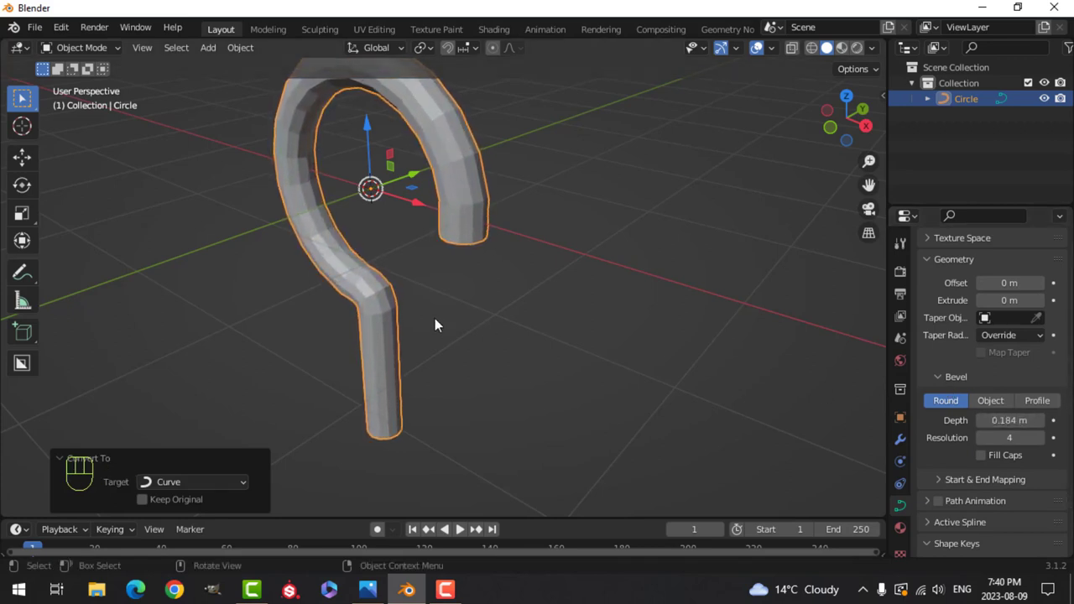
- Examine the tube's bend between the hook's ring and the shank from several angles
{"action": "middle_click_drag", "start_coordinate": [435, 318], "coordinate": [501, 247]}
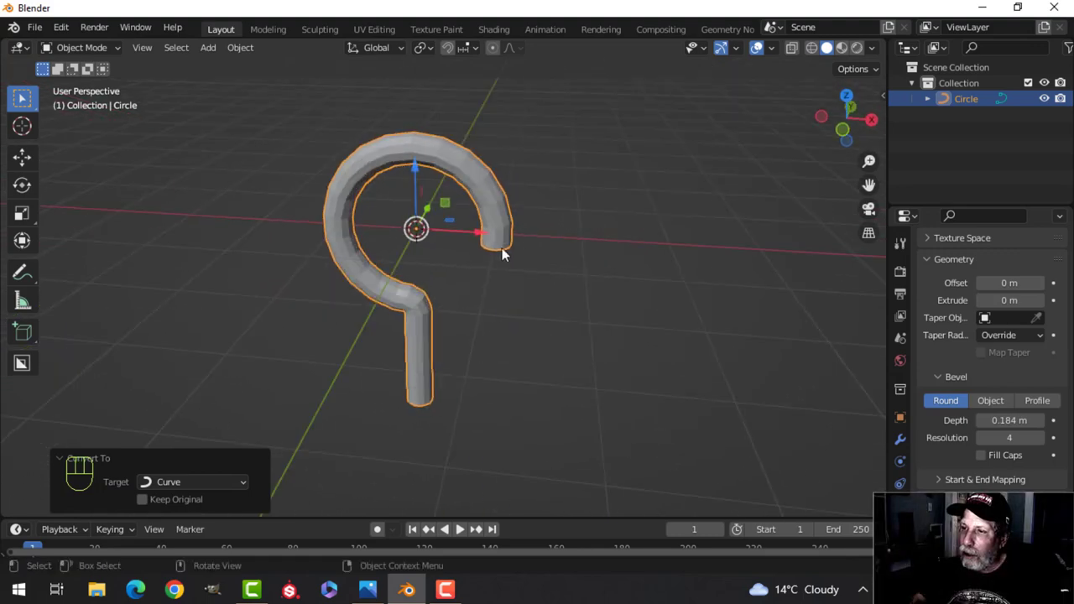
{"action": "middle_click_drag", "start_coordinate": [563, 347], "coordinate": [479, 290]}
{"action": "scroll", "coordinate": [557, 302], "scroll_direction": "up", "scroll_amount": 4}
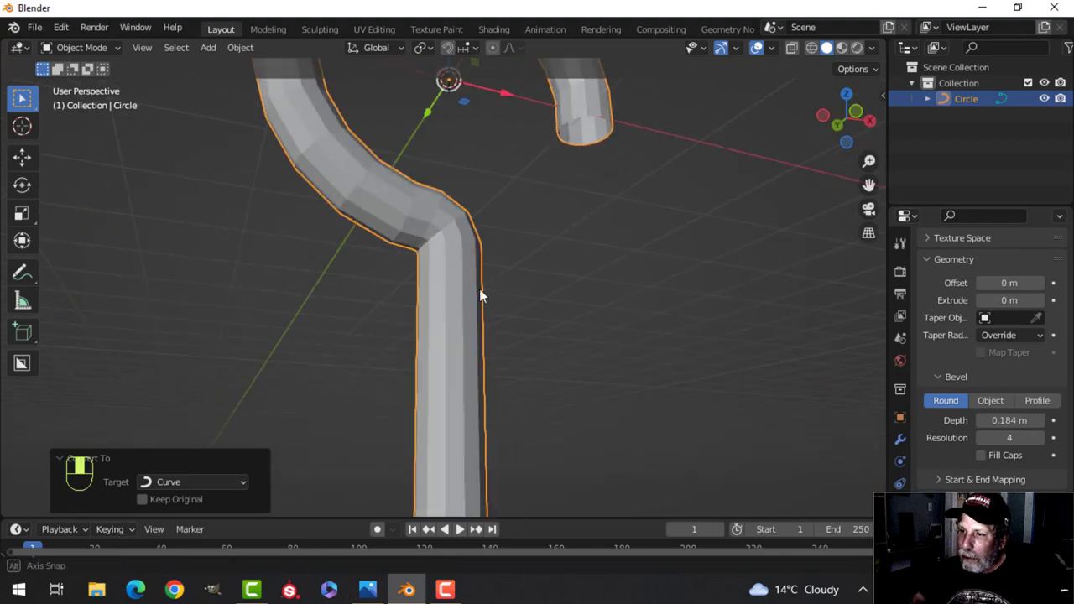
{"action": "scroll", "coordinate": [458, 252], "scroll_direction": "up", "scroll_amount": 4}
{"action": "middle_click_drag", "start_coordinate": [426, 193], "coordinate": [483, 260]}
{"action": "scroll", "coordinate": [403, 213], "scroll_direction": "down", "scroll_amount": 2}
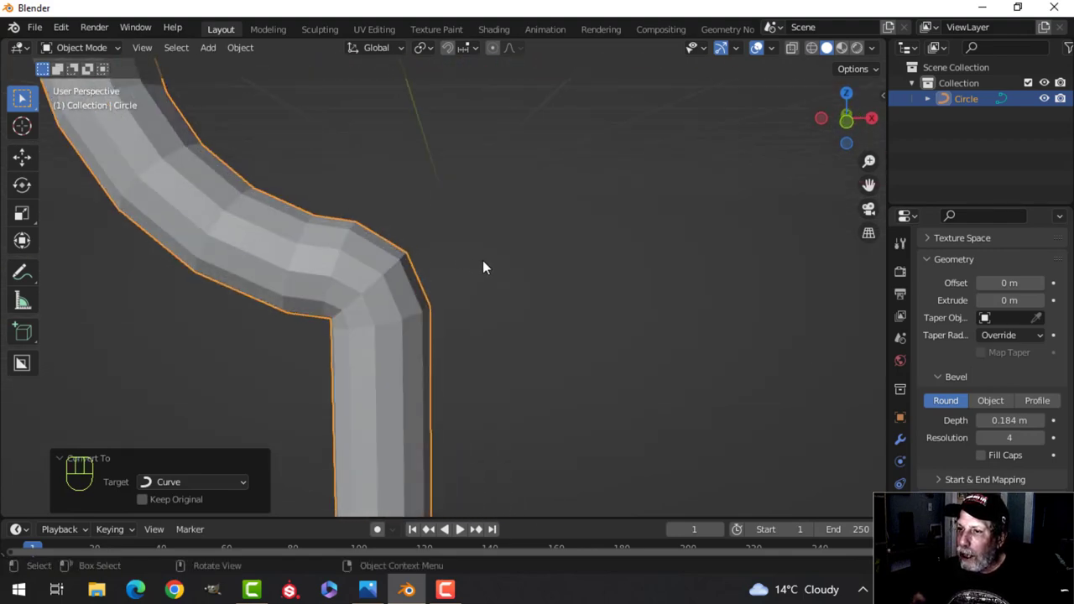
{"action": "scroll", "coordinate": [487, 262], "scroll_direction": "down", "scroll_amount": 2}
{"action": "middle_click_drag", "start_coordinate": [561, 313], "coordinate": [357, 296], "text": "shift"}
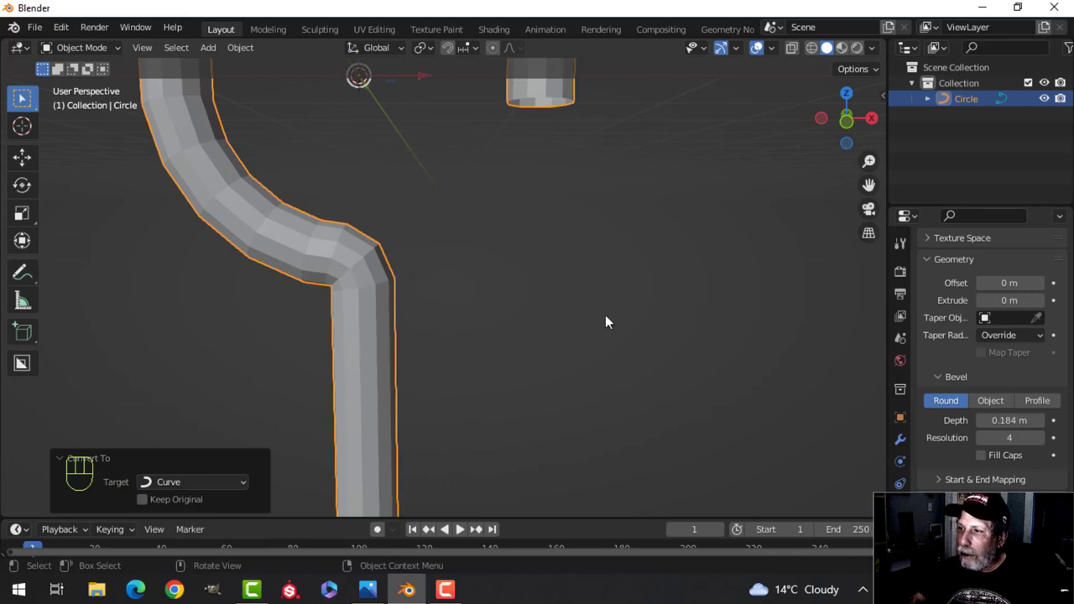
{"action": "middle_click_drag", "start_coordinate": [607, 321], "coordinate": [629, 332]}
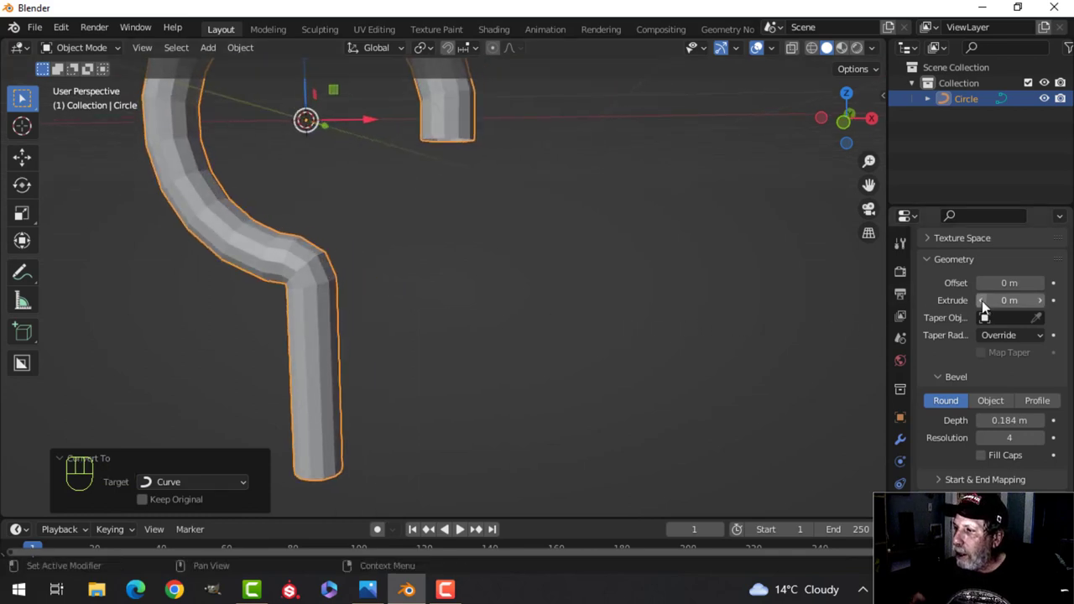
- Set the curve's preview resolution to 3 and convert the hook to a mesh
{"action": "scroll", "coordinate": [982, 301], "scroll_direction": "up", "scroll_amount": 6}
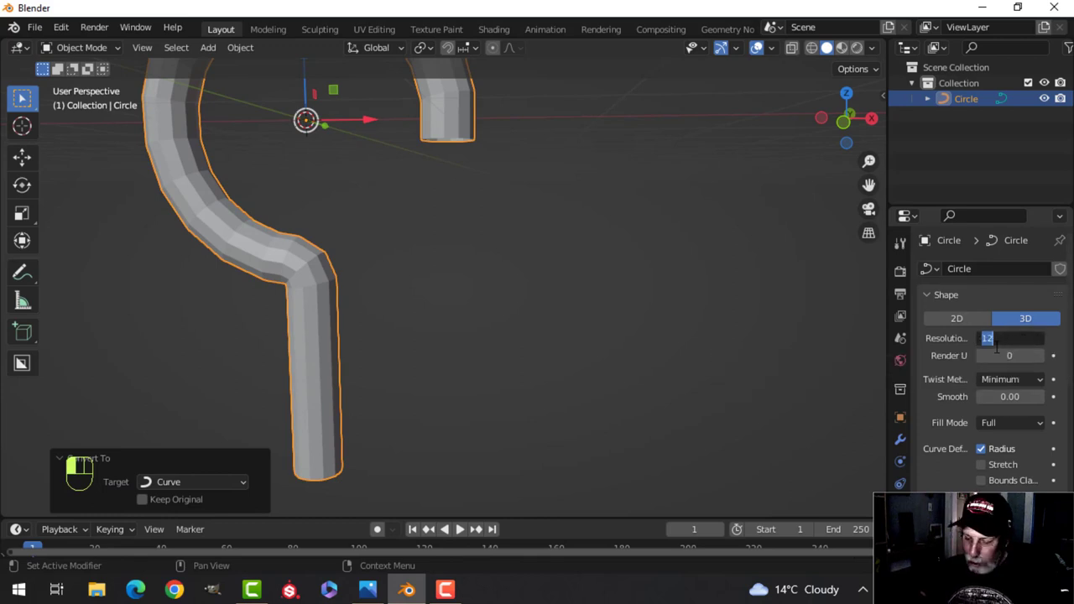
{"action": "right_click", "coordinate": [321, 294]}
{"action": "mouse_move", "coordinate": [320, 292]}
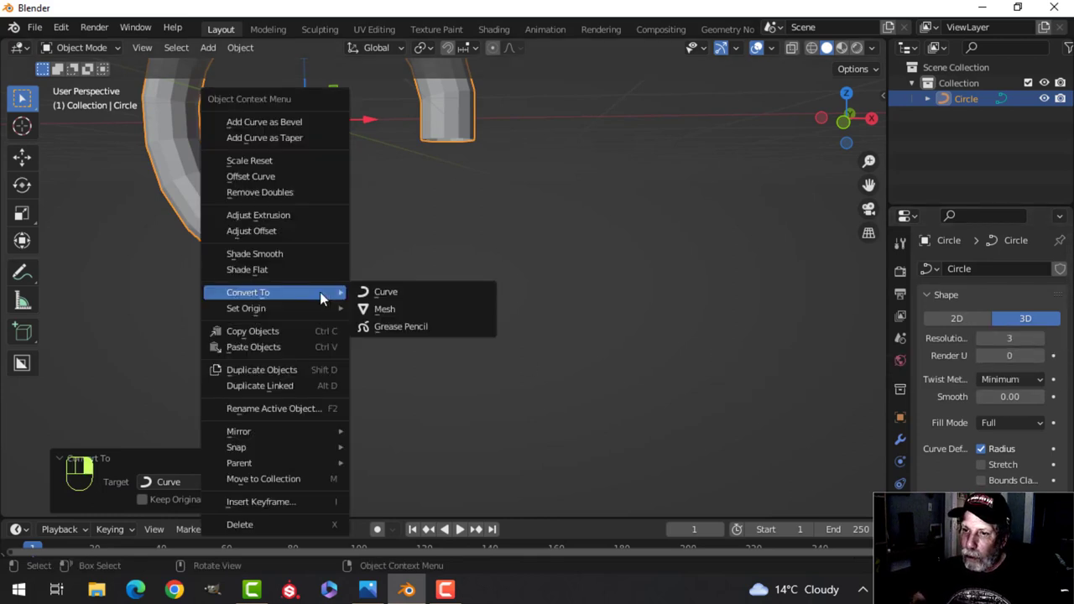
{"action": "left_click", "coordinate": [379, 309]}
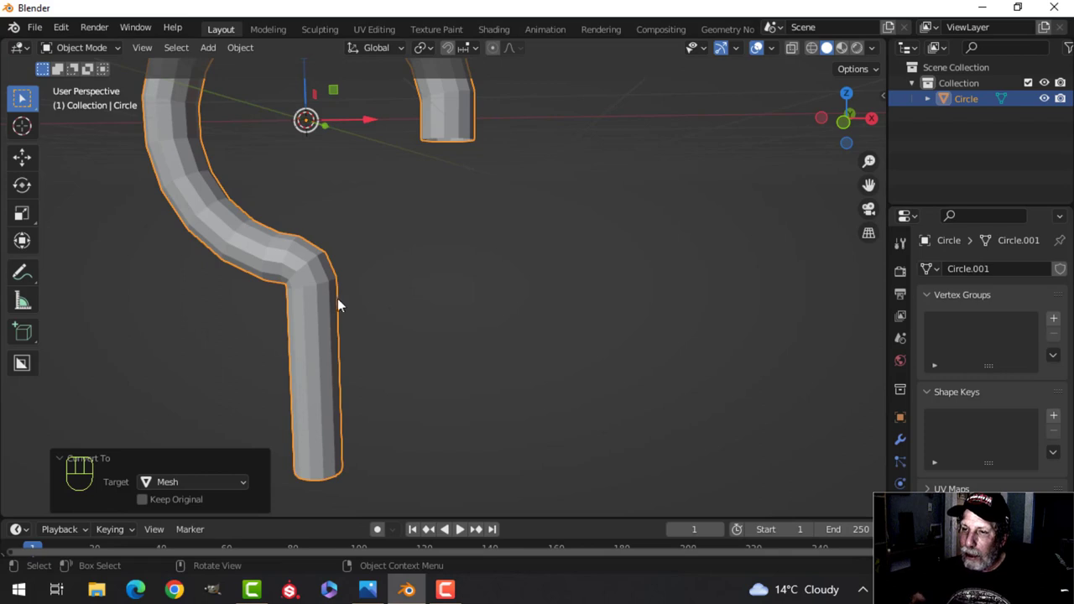
- Slide the edge loop at the top of the straight shank, just below the bend, along the tube
{"action": "key", "text": "Tab"}
{"action": "scroll", "coordinate": [312, 302], "scroll_direction": "up", "scroll_amount": 2}
{"action": "scroll", "coordinate": [311, 302], "scroll_direction": "up", "scroll_amount": 1}
{"action": "middle_click_drag", "start_coordinate": [311, 302], "coordinate": [419, 293], "text": "shift"}
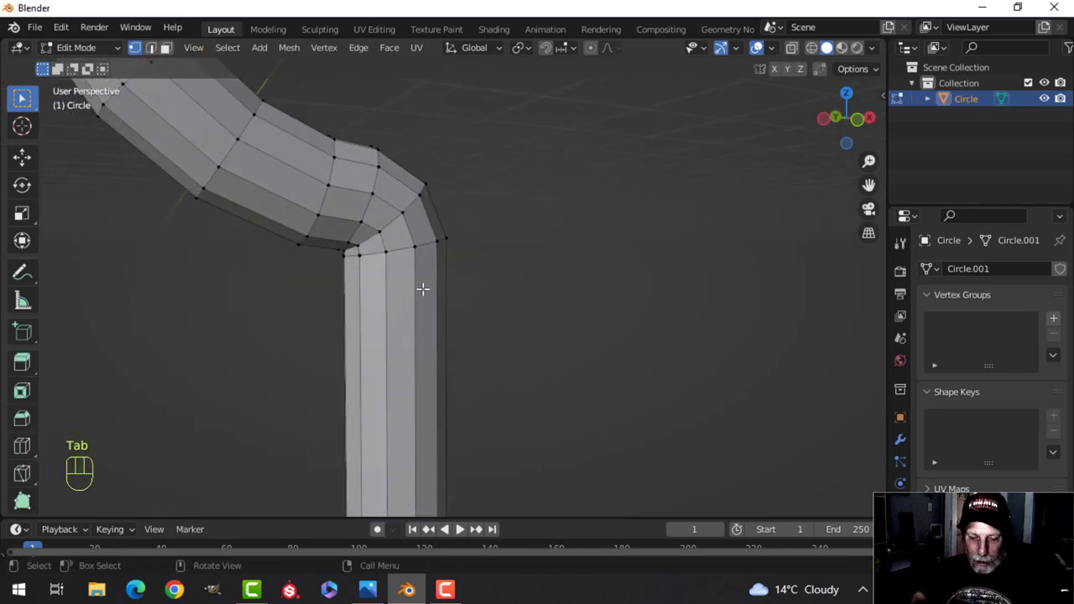
{"action": "key", "text": "2"}
{"action": "left_click", "coordinate": [419, 248], "text": "alt+shift"}
{"action": "mouse_move", "coordinate": [419, 248]}
{"action": "middle_mouse_down"}
{"action": "mouse_move", "coordinate": [510, 271]}
{"action": "mouse_move", "coordinate": [445, 274]}
{"action": "mouse_move", "coordinate": [408, 243]}
{"action": "middle_mouse_up"}
{"action": "key", "text": "g"}
{"action": "key", "text": "g"}
{"action": "left_click", "coordinate": [510, 282]}
- Slide the edge loop in the middle of the bend along the tube to even out the loop spacing
{"action": "key", "text": "alt+a"}
{"action": "left_click", "coordinate": [403, 240], "text": "alt+shift"}
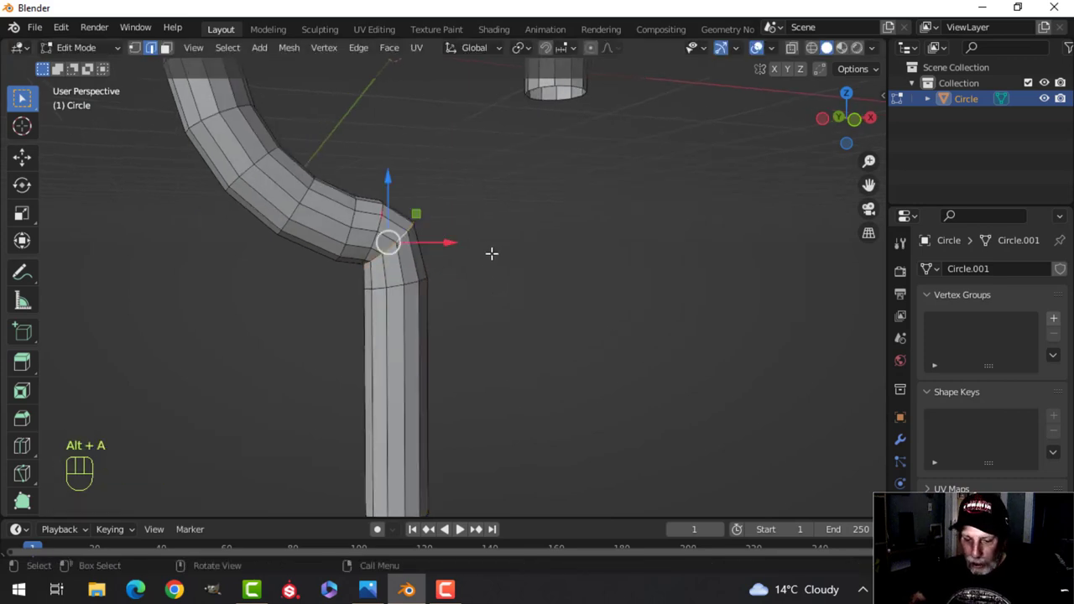
{"action": "key", "text": "g"}
{"action": "key", "text": "g"}
{"action": "left_click", "coordinate": [497, 264]}
{"action": "key", "text": "Tab"}
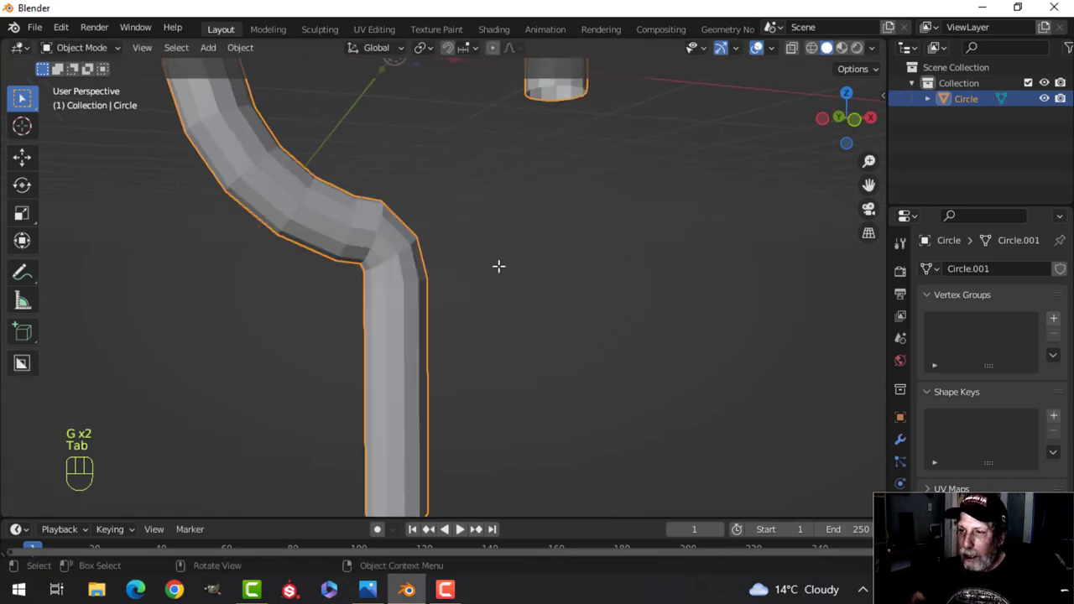
- Add a level 1 subdivision surface to the hook and shade it smooth
{"action": "middle_click_drag", "start_coordinate": [498, 266], "coordinate": [424, 287]}
{"action": "scroll", "coordinate": [425, 285], "scroll_direction": "down", "scroll_amount": 2}
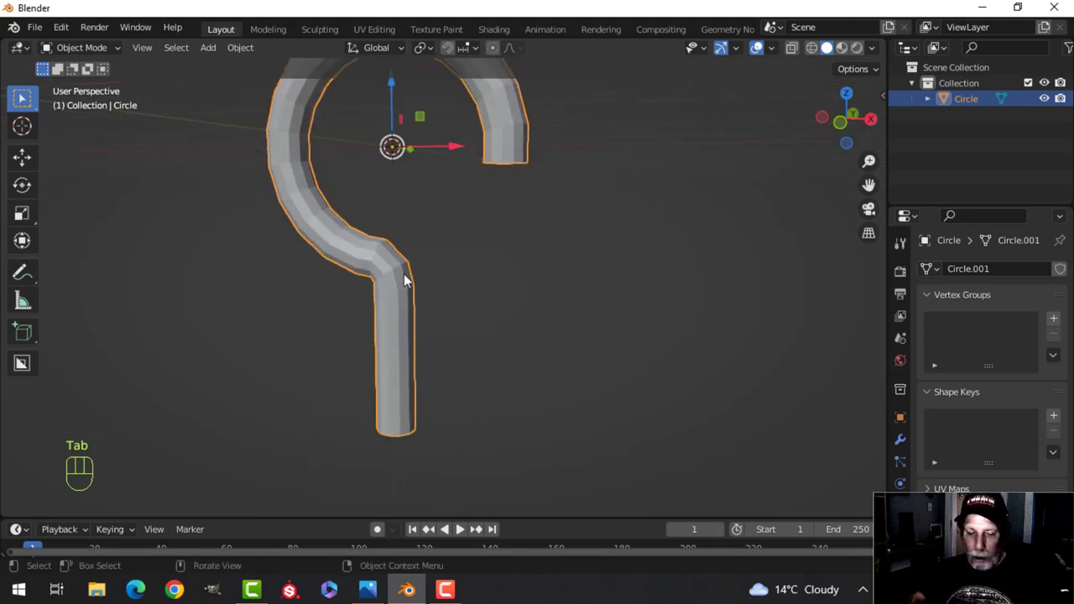
{"action": "key", "text": "ctrl+1"}
{"action": "right_click", "coordinate": [398, 267]}
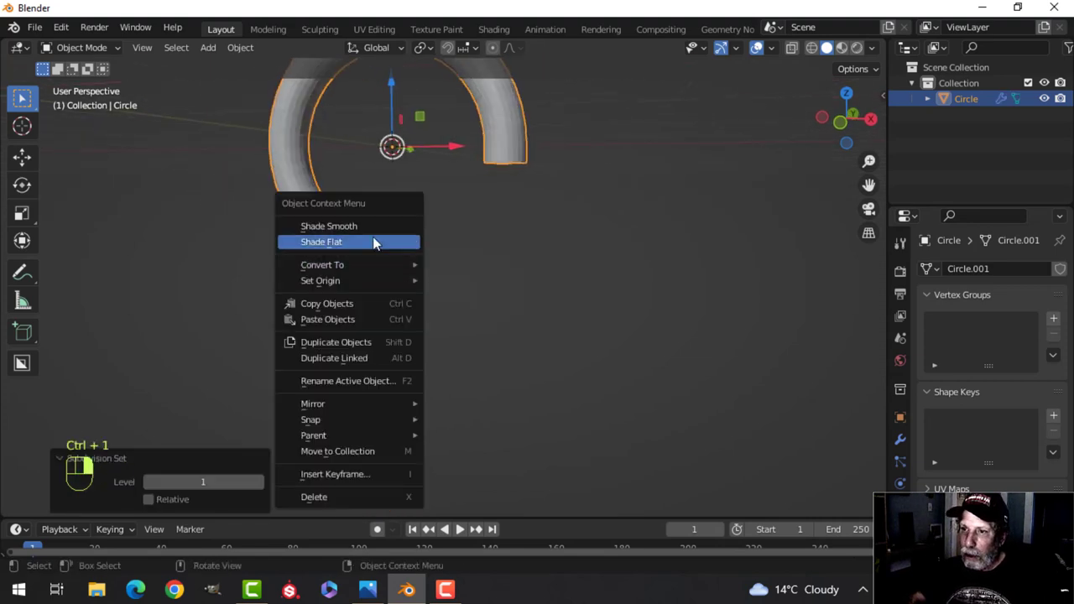
{"action": "left_click", "coordinate": [373, 226]}
{"action": "key", "text": "alt+a"}
{"action": "scroll", "coordinate": [432, 271], "scroll_direction": "down", "scroll_amount": 4}
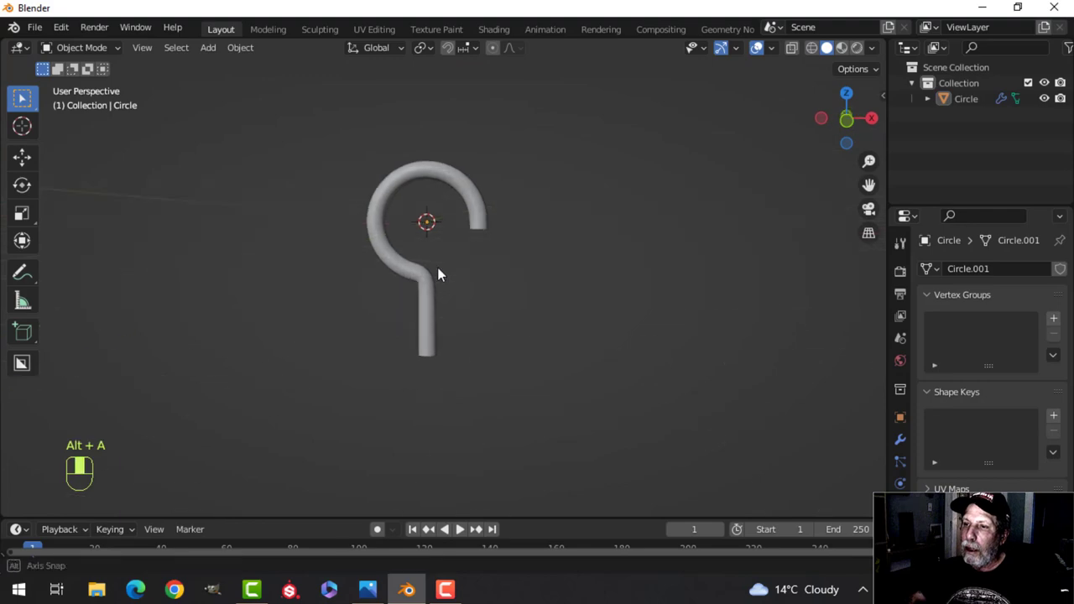
- Fill the open rim at the hook's curved tip with a face in Edit Mode
{"action": "scroll", "coordinate": [454, 260], "scroll_direction": "up", "scroll_amount": 4}
{"action": "middle_click_drag", "start_coordinate": [487, 240], "coordinate": [451, 305], "text": "shift"}
{"action": "middle_click_drag", "start_coordinate": [451, 305], "coordinate": [453, 287]}
{"action": "left_click", "coordinate": [473, 213]}
{"action": "key", "text": "Tab"}
{"action": "scroll", "coordinate": [535, 242], "scroll_direction": "up", "scroll_amount": 4}
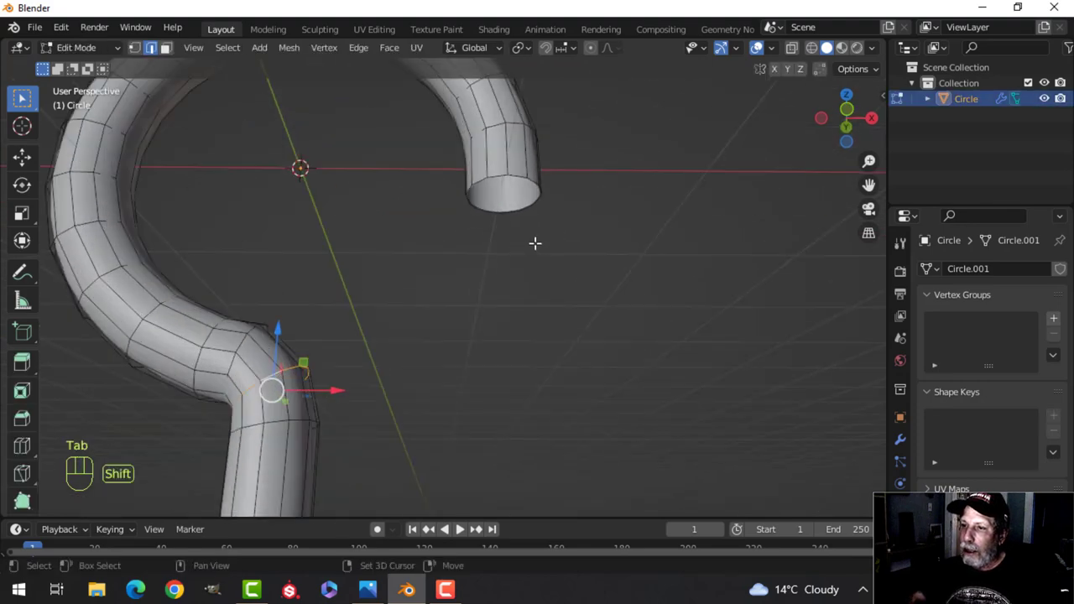
{"action": "middle_click_drag", "start_coordinate": [534, 243], "coordinate": [472, 327], "text": "shift"}
{"action": "key", "text": "alt+a"}
{"action": "left_click", "coordinate": [448, 264], "text": "alt"}
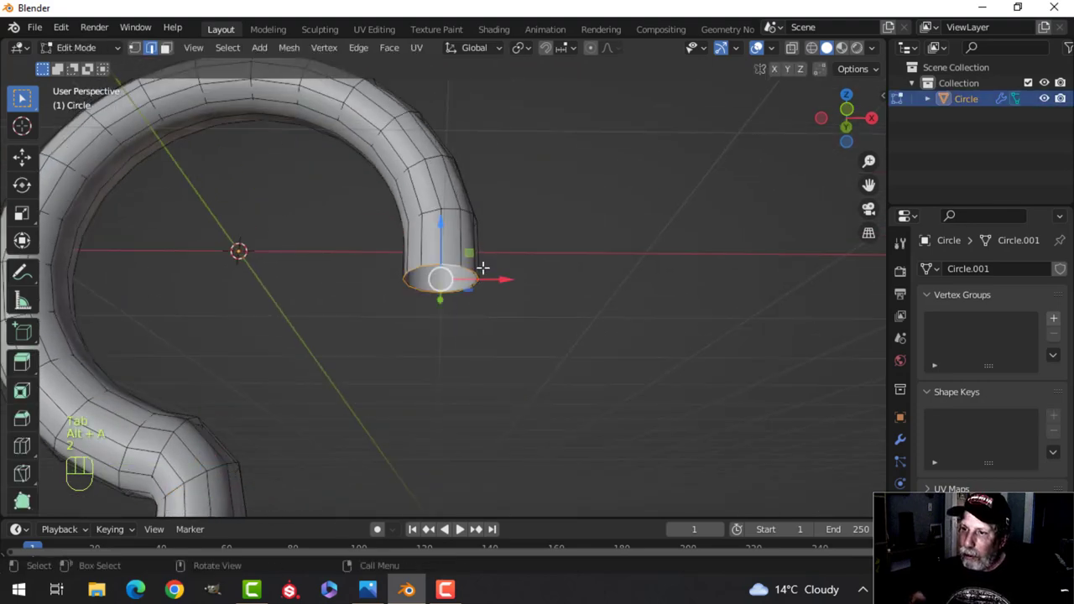
{"action": "key", "text": "f"}
- Bevel the rim of the hook tip's end face with 2 segments to sharpen it under subdivision
{"action": "scroll", "coordinate": [516, 270], "scroll_direction": "up", "scroll_amount": 3}
{"action": "middle_click_drag", "start_coordinate": [518, 268], "coordinate": [539, 302], "text": "shift"}
{"action": "key", "text": "ctrl+b"}
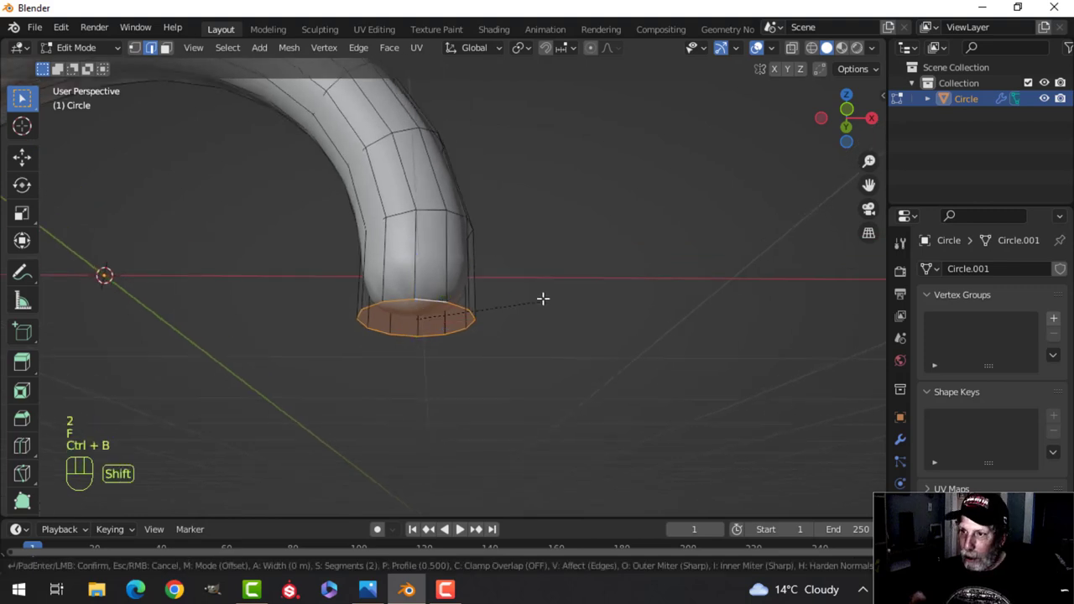
{"action": "left_click", "coordinate": [659, 222]}
{"action": "scroll", "coordinate": [486, 321], "scroll_direction": "down", "scroll_amount": 6}
{"action": "key", "text": "alt+a"}
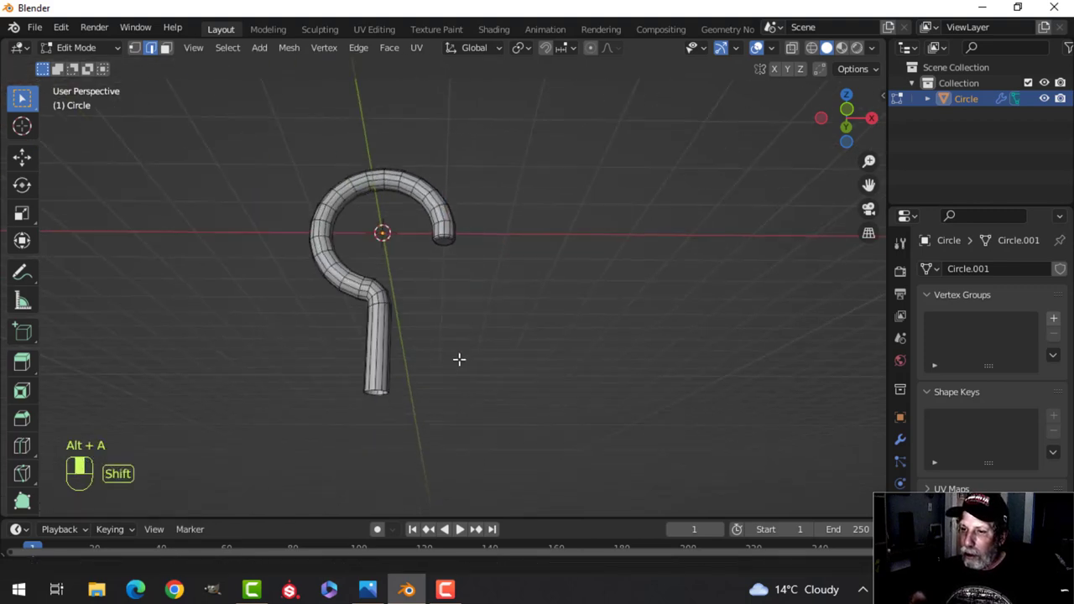
- Fill the open rim at the shank's lower end and bevel its edge, finishing in Object Mode
{"action": "middle_click_drag", "start_coordinate": [459, 359], "coordinate": [459, 345], "text": "shift"}
{"action": "middle_click_drag", "start_coordinate": [424, 405], "coordinate": [367, 336]}
{"action": "scroll", "coordinate": [434, 389], "scroll_direction": "up", "scroll_amount": 4}
{"action": "left_click", "coordinate": [390, 330]}
{"action": "left_click_drag", "start_coordinate": [367, 335], "coordinate": [478, 302]}
{"action": "key", "text": "Tab"}
{"action": "scroll", "coordinate": [475, 283], "scroll_direction": "down", "scroll_amount": 6}
{"action": "key", "text": "alt+a"}
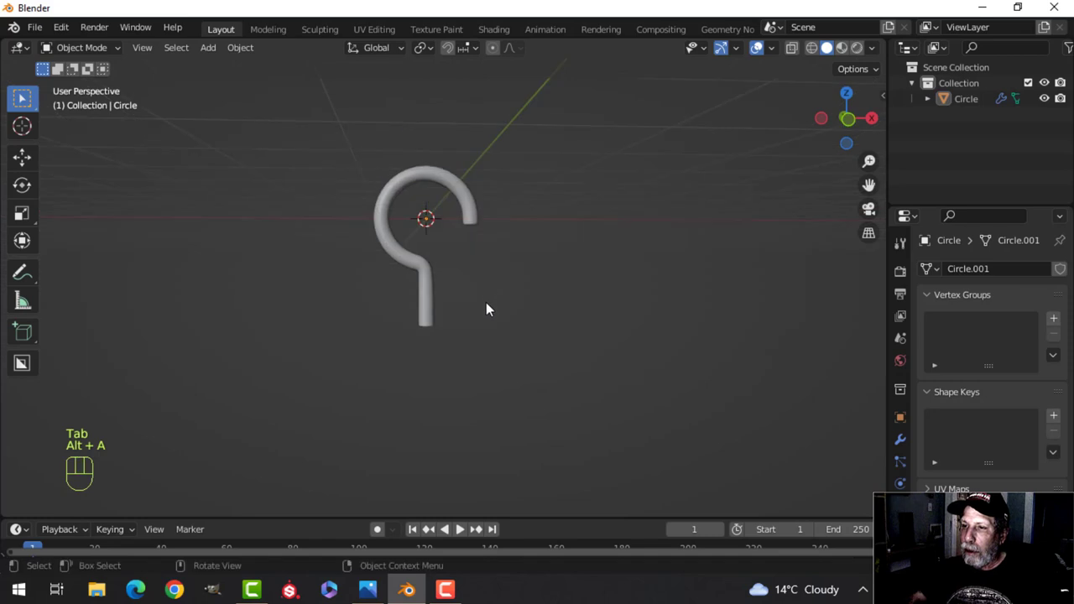
- Move all of the hook's geometry up along Z in Edit Mode until the shank's lower end sits at the origin
{"action": "scroll", "coordinate": [485, 307], "scroll_direction": "down", "scroll_amount": 2}
{"action": "middle_click_drag", "start_coordinate": [482, 317], "coordinate": [460, 287]}
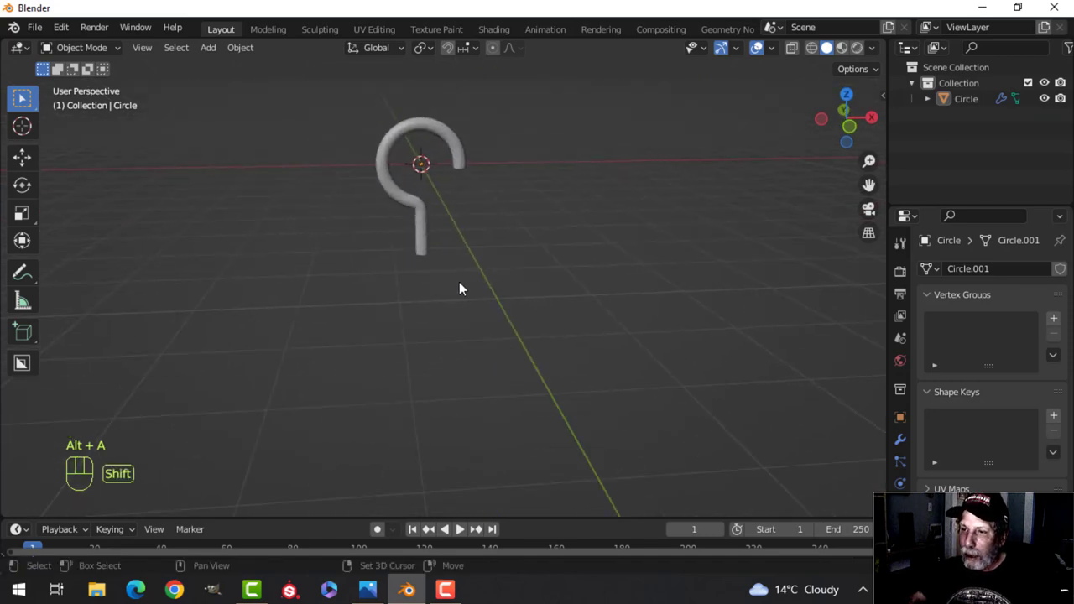
{"action": "left_click", "coordinate": [424, 250]}
{"action": "scroll", "coordinate": [453, 272], "scroll_direction": "down", "scroll_amount": 3}
{"action": "key", "text": "KP_1"}
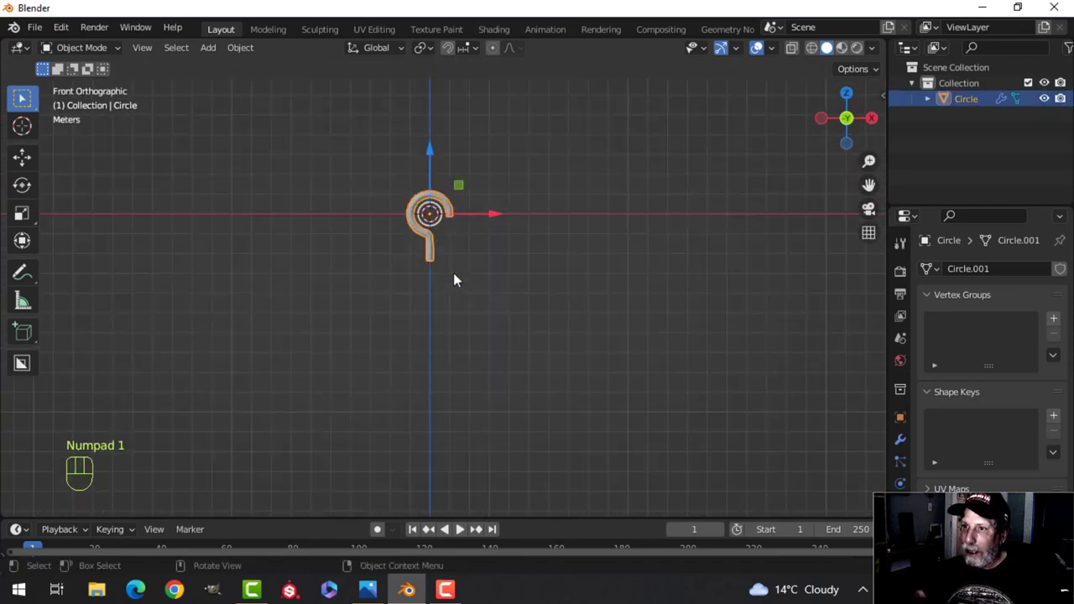
{"action": "key", "text": "Tab"}
{"action": "key", "text": "a"}
{"action": "middle_click_drag", "start_coordinate": [453, 269], "coordinate": [474, 373], "text": "shift"}
{"action": "left_click_drag", "start_coordinate": [453, 233], "coordinate": [464, 154]}
{"action": "scroll", "coordinate": [489, 288], "scroll_direction": "up", "scroll_amount": 2}
{"action": "scroll", "coordinate": [489, 290], "scroll_direction": "down", "scroll_amount": 5}
{"action": "key", "text": "alt+a"}
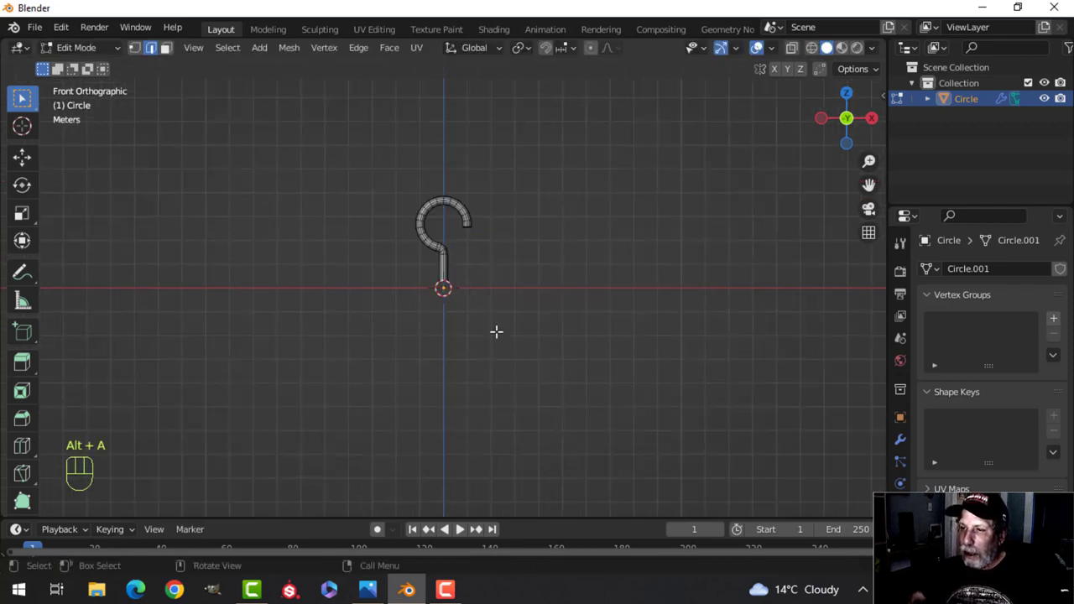
{"action": "middle_click_drag", "start_coordinate": [496, 330], "coordinate": [496, 237], "text": "shift"}
{"action": "key", "text": "Tab"}
{"action": "scroll", "coordinate": [496, 257], "scroll_direction": "down", "scroll_amount": 3}
{"action": "key", "text": "alt+a"}
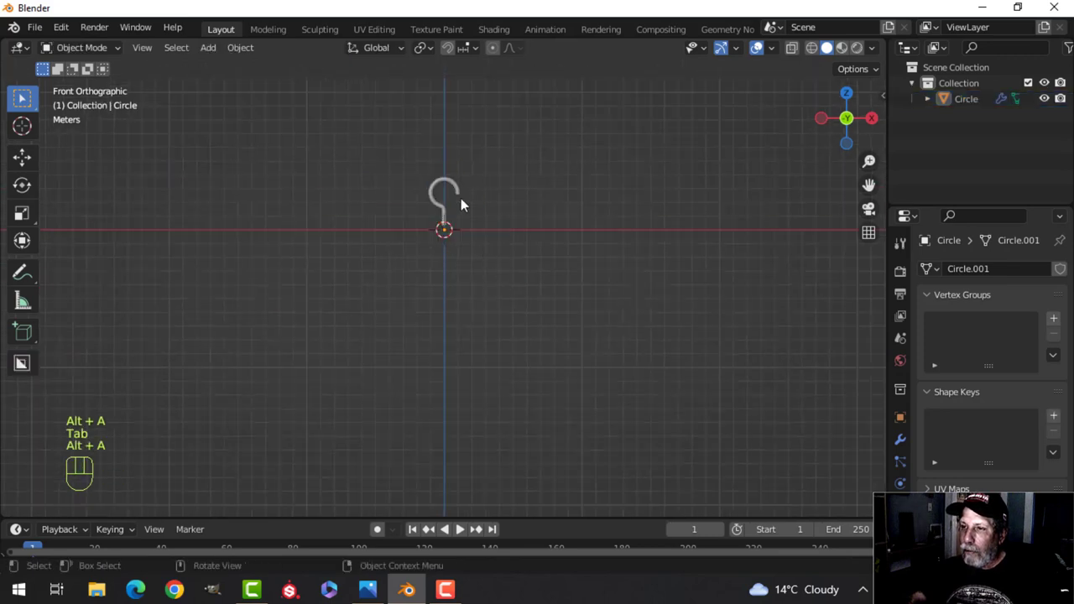
- Raise the hook's geometry further along Z in Edit Mode to leave a gap between the shank and its origin point
{"action": "key", "text": "Tab"}
{"action": "key", "text": "a"}
{"action": "left_click_drag", "start_coordinate": [447, 172], "coordinate": [447, 102]}
{"action": "key", "text": "Tab"}
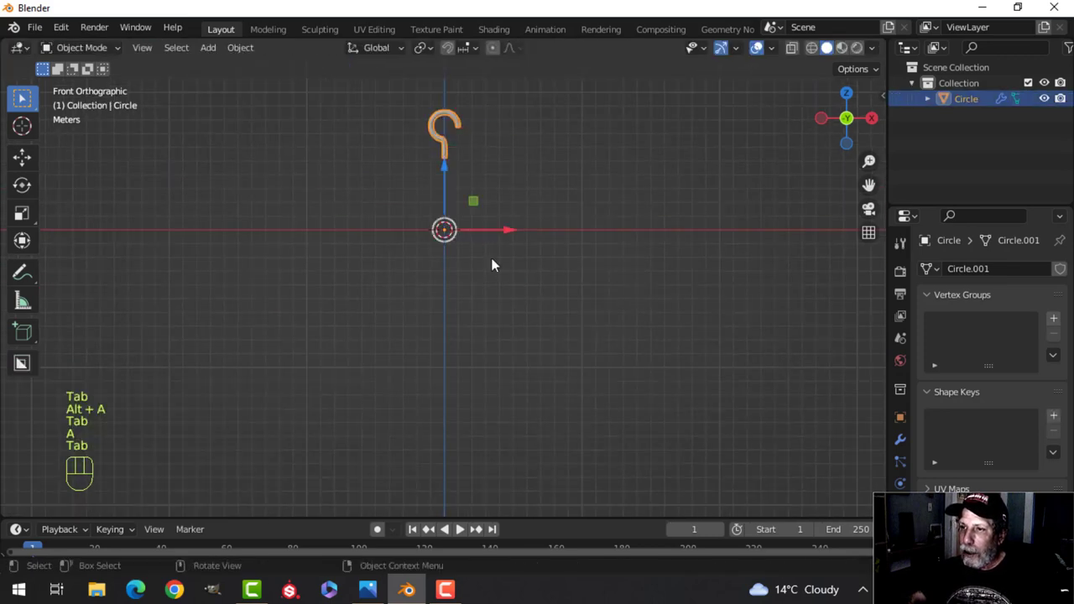
{"action": "key", "text": "alt+a"}
- Add a UV sphere at the origin with 20 segments and 10 rings
{"action": "scroll", "coordinate": [527, 322], "scroll_direction": "down", "scroll_amount": 2}
{"action": "middle_click_drag", "start_coordinate": [526, 322], "coordinate": [511, 269], "text": "shift"}
{"action": "key", "text": "shift+a"}
{"action": "mouse_move", "coordinate": [448, 234]}
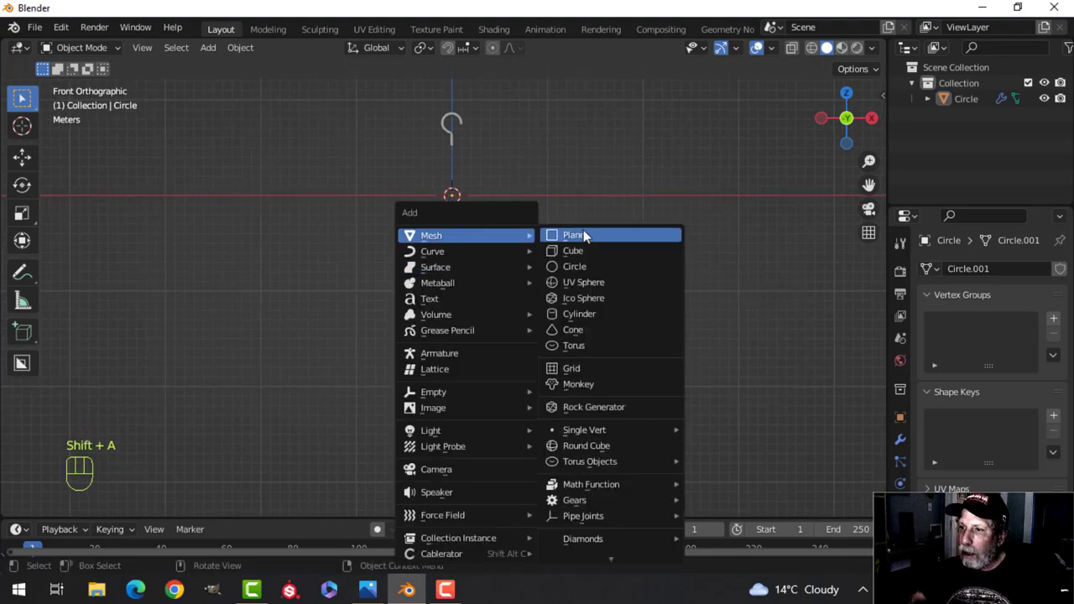
{"action": "left_click", "coordinate": [588, 284]}
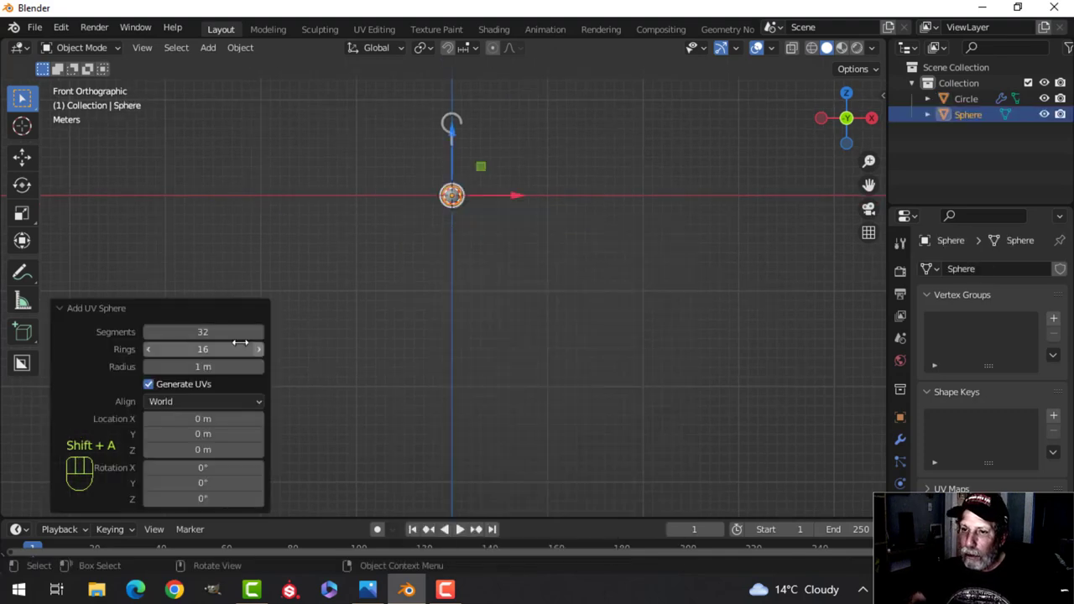
{"action": "left_click", "coordinate": [243, 332]}
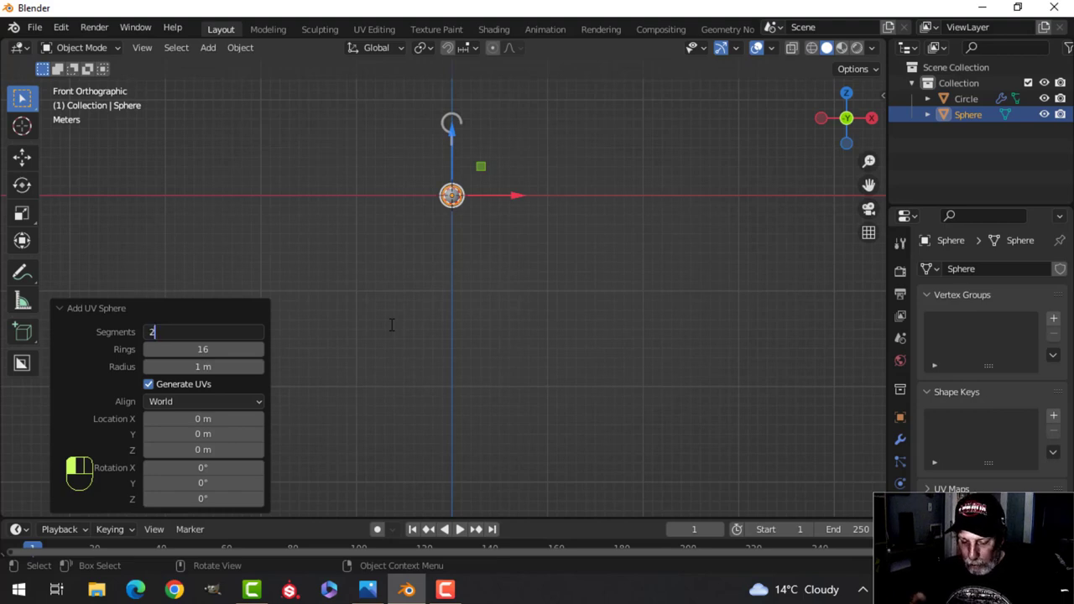
{"action": "left_click", "coordinate": [211, 349]}
{"action": "left_click", "coordinate": [211, 349]}
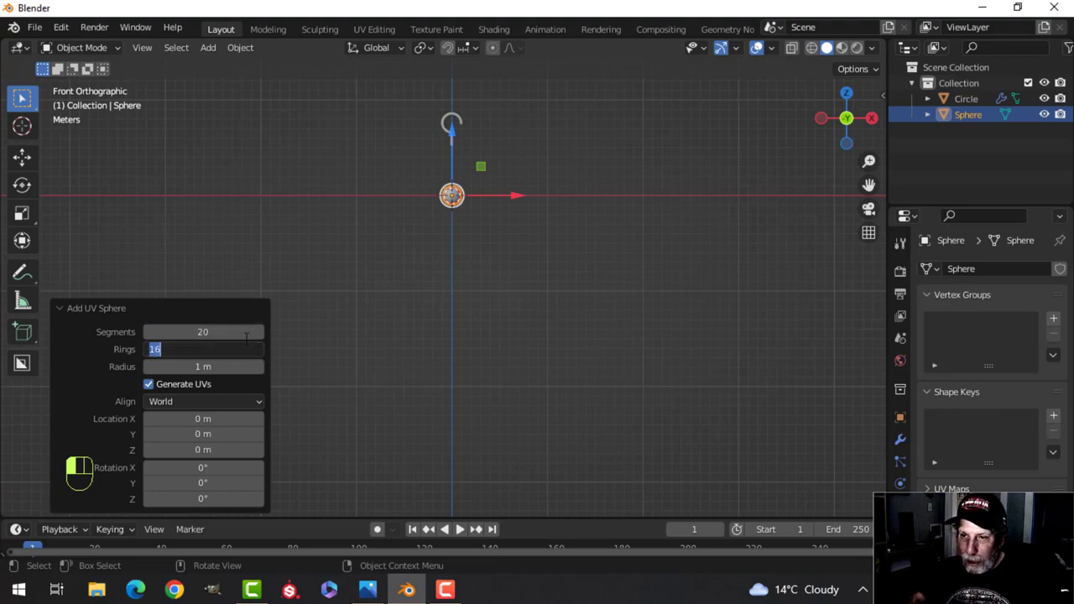
{"action": "key", "text": "Return"}
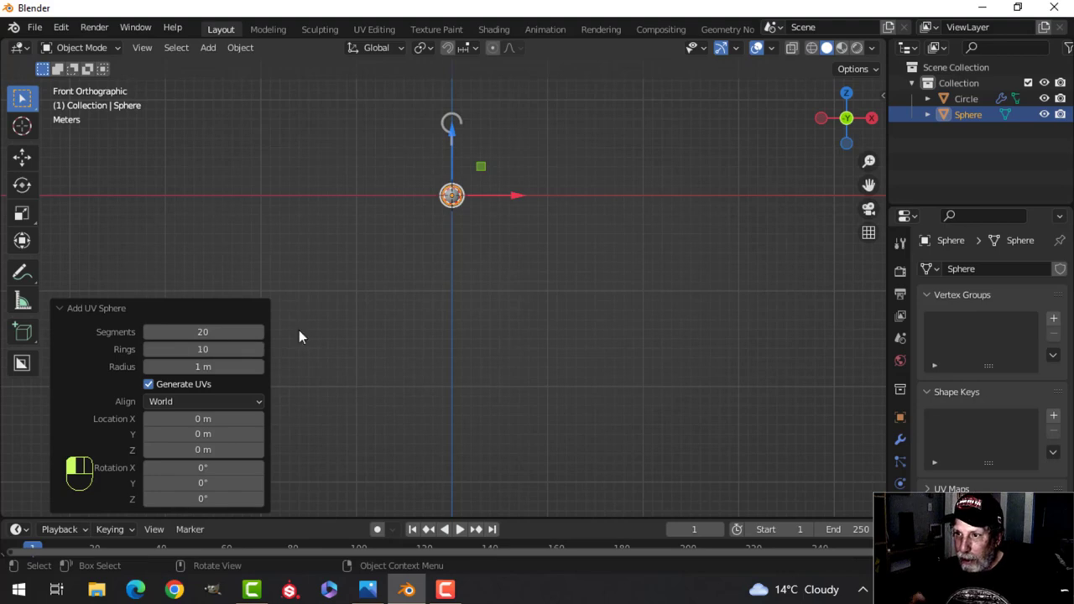
- In Edit Mode, move the sphere's geometry about 5.22 m down along Z and scale it up about 4.72 times
{"action": "key", "text": "Tab"}
{"action": "scroll", "coordinate": [494, 287], "scroll_direction": "up", "scroll_amount": 4}
{"action": "middle_click_drag", "start_coordinate": [489, 283], "coordinate": [491, 369], "text": "shift"}
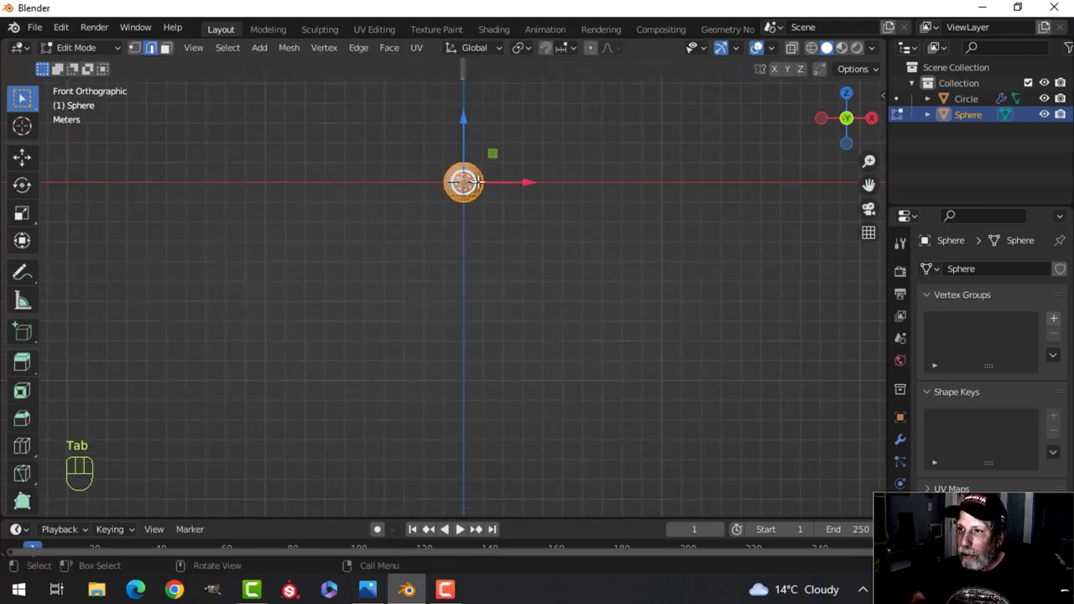
{"action": "left_click_drag", "start_coordinate": [464, 136], "coordinate": [495, 240]}
{"action": "key", "text": "s"}
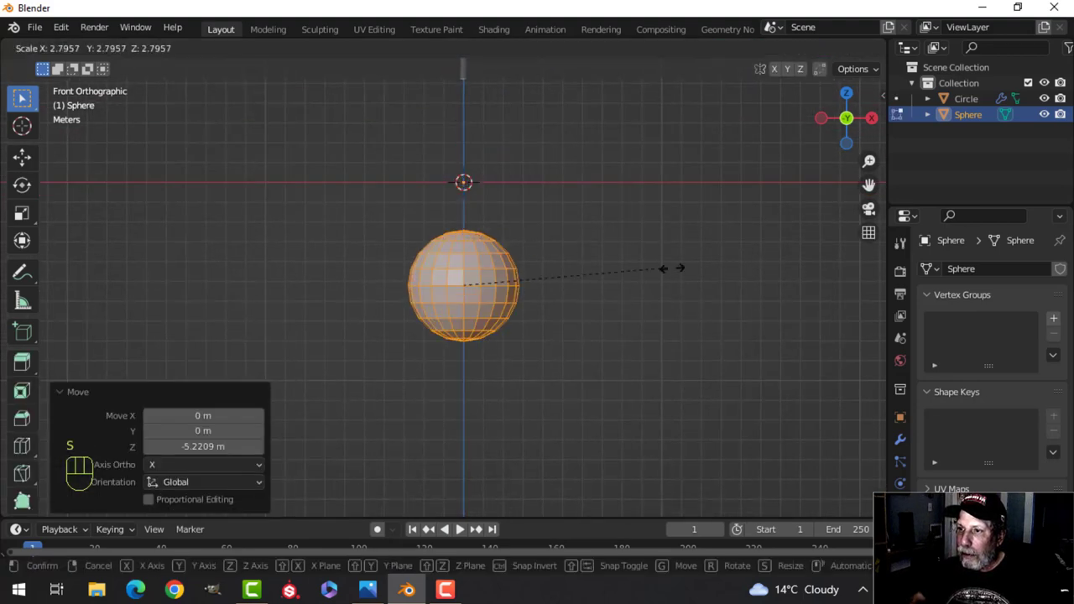
{"action": "left_click", "coordinate": [808, 260]}
{"action": "scroll", "coordinate": [647, 258], "scroll_direction": "down", "scroll_amount": 1}
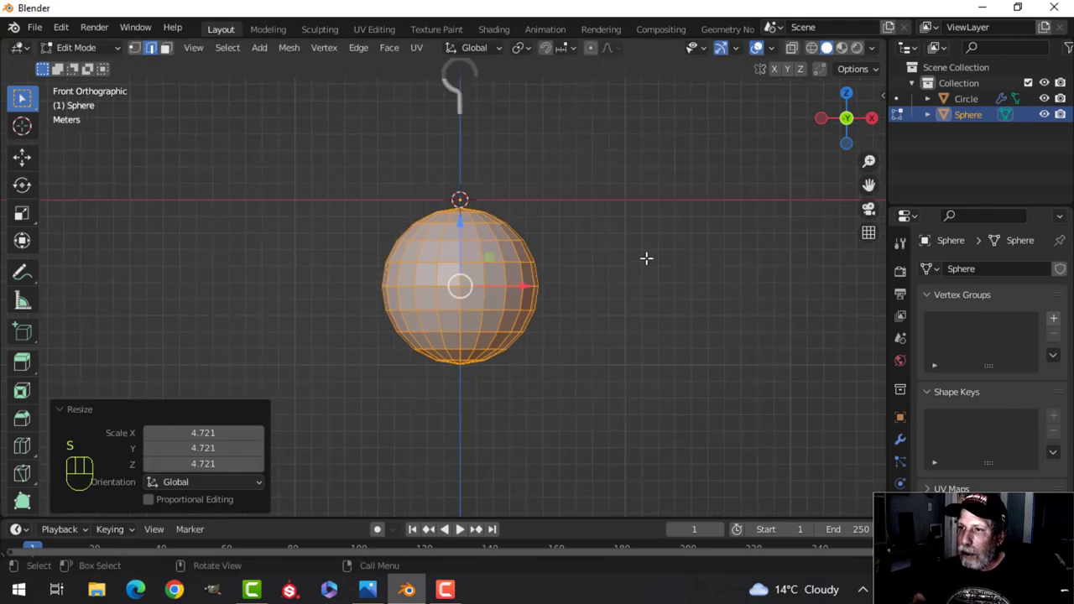
{"action": "scroll", "coordinate": [590, 265], "scroll_direction": "up", "scroll_amount": 1}
{"action": "middle_click_drag", "start_coordinate": [597, 345], "coordinate": [589, 300], "text": "shift"}
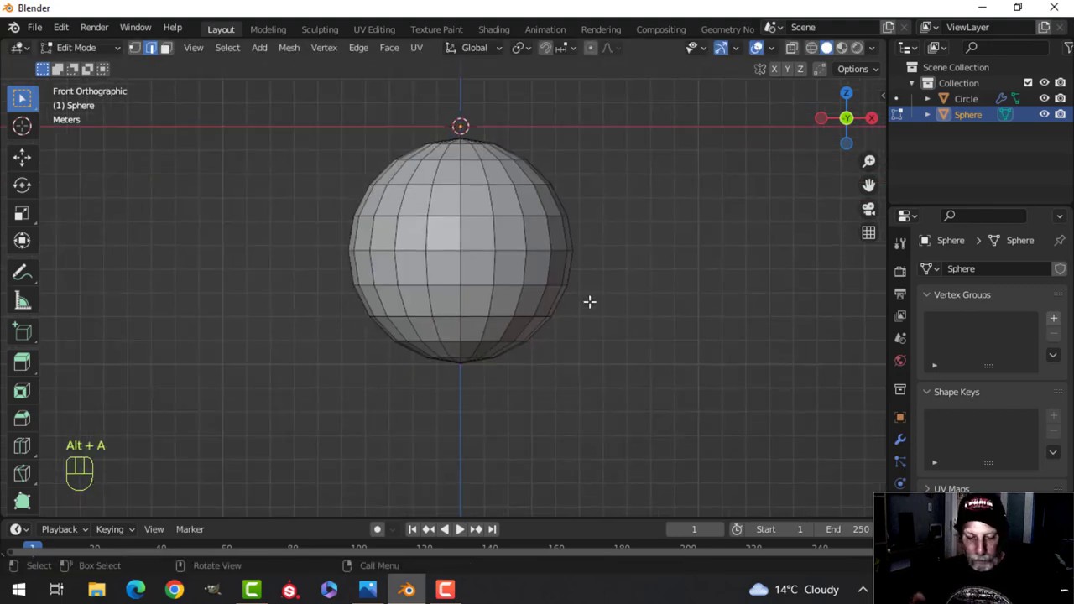
- Delete all vertices below the sphere's equator in wireframe view, keeping only the upper dome
{"action": "key", "text": "z"}
{"action": "key", "text": "1"}
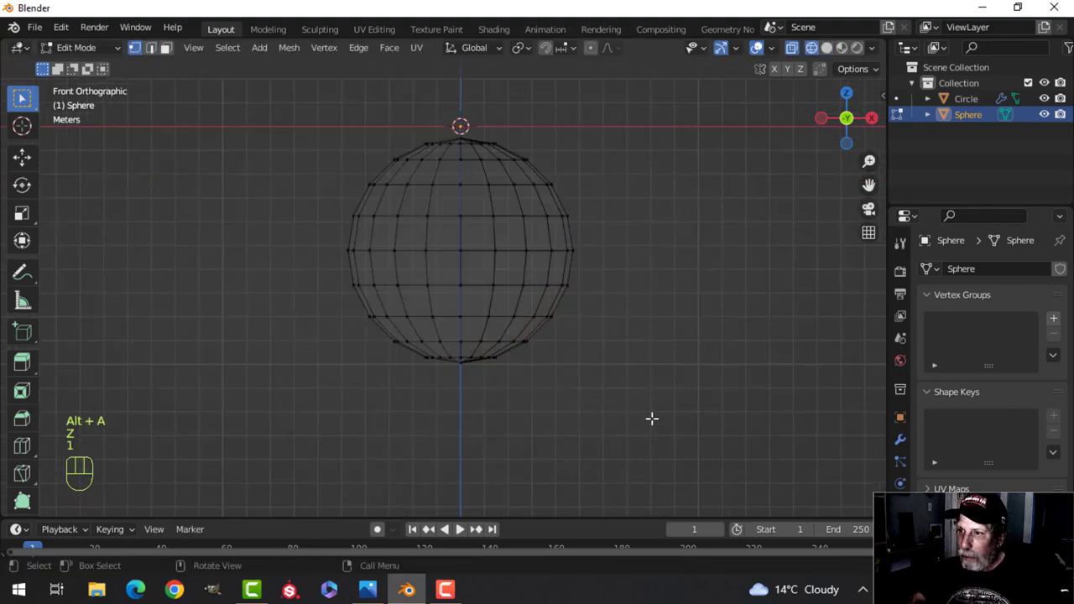
{"action": "key", "text": "b"}
{"action": "left_click_drag", "start_coordinate": [653, 431], "coordinate": [263, 265]}
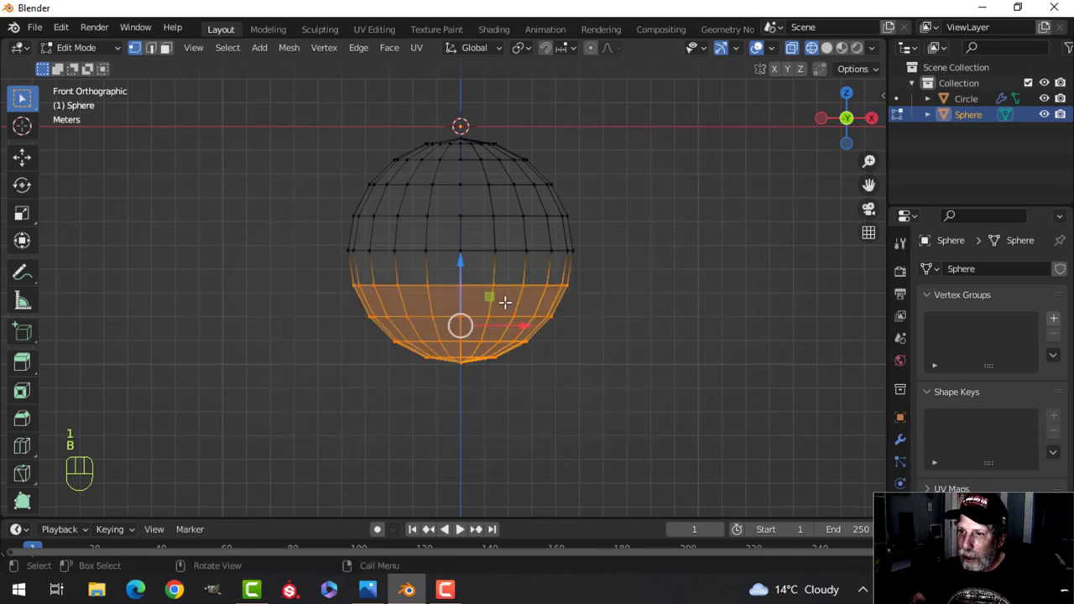
{"action": "key", "text": "x"}
{"action": "left_click", "coordinate": [477, 300]}
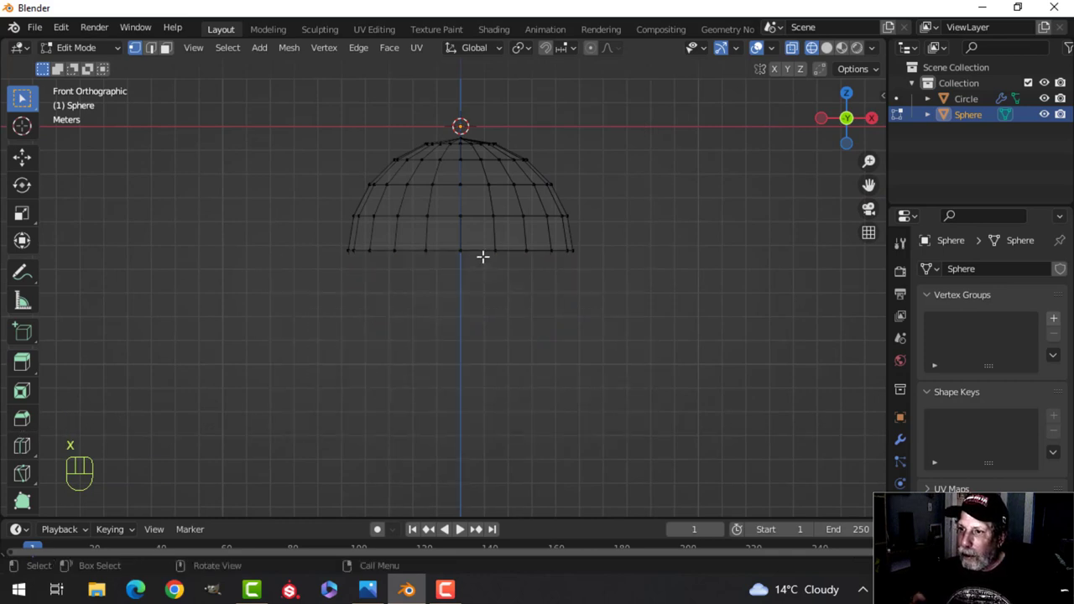
- Extrude the dome's open bottom rim straight down along Z by about 8.75 m to form the cage wall
{"action": "left_click", "coordinate": [484, 253], "text": "alt"}
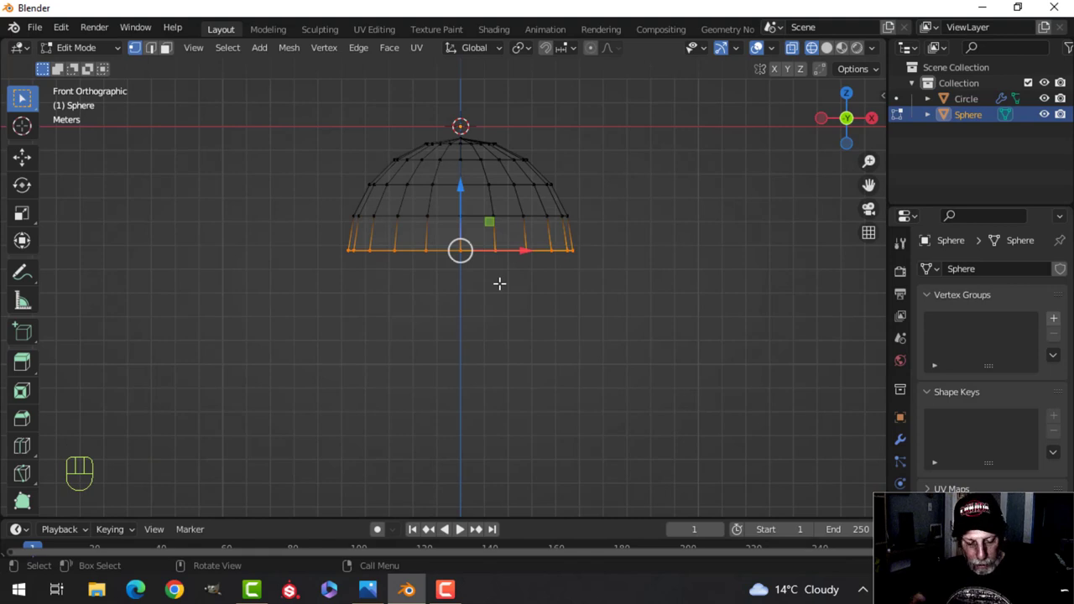
{"action": "key", "text": "alt+a"}
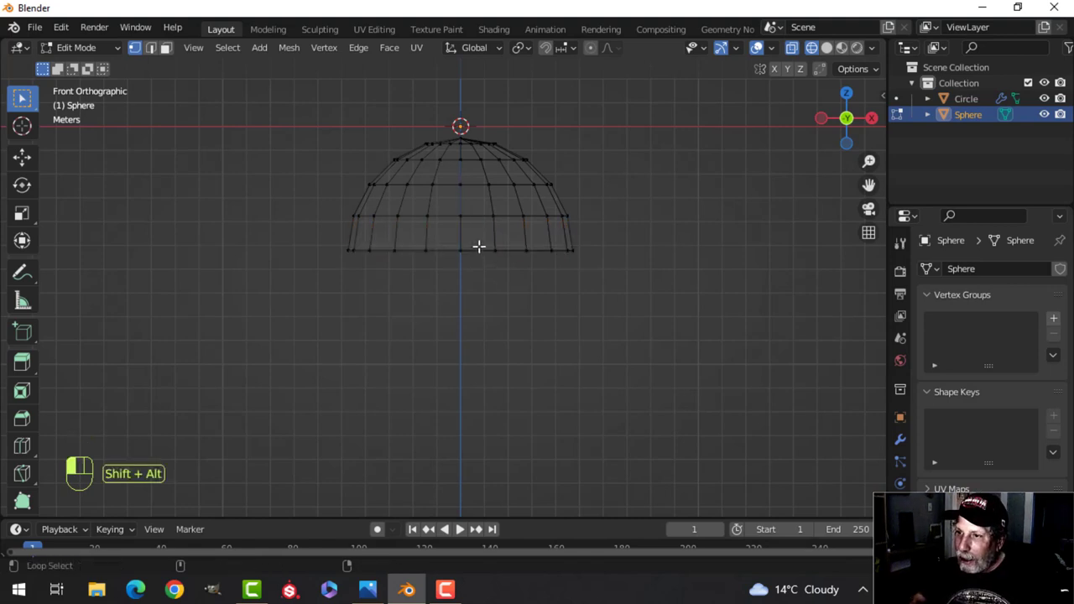
{"action": "left_click", "coordinate": [484, 249], "text": "alt+shift"}
{"action": "scroll", "coordinate": [504, 297], "scroll_direction": "down", "scroll_amount": 3}
{"action": "scroll", "coordinate": [518, 310], "scroll_direction": "down", "scroll_amount": 2}
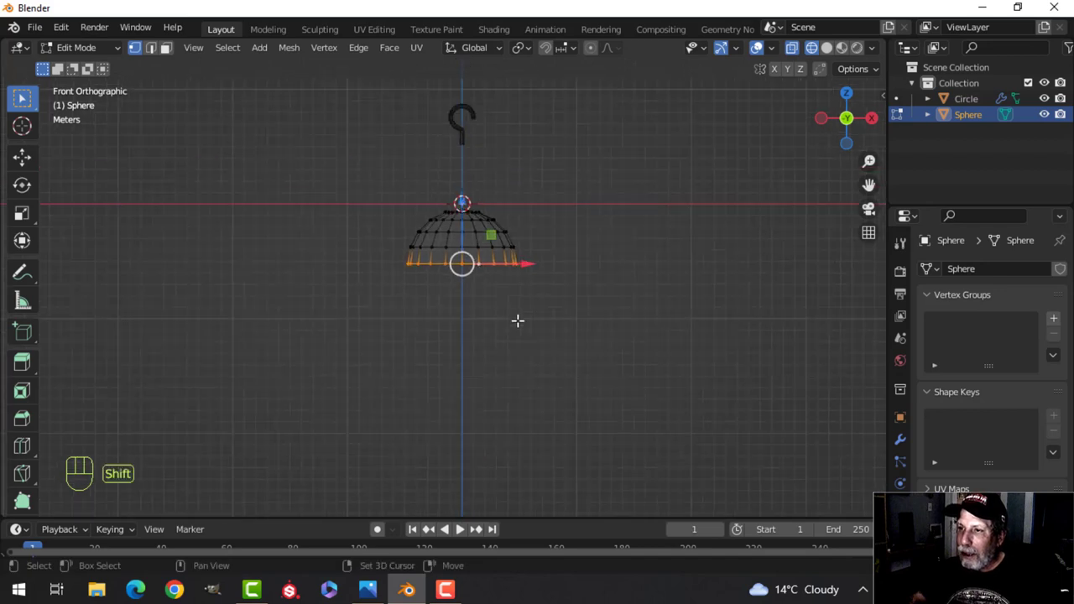
{"action": "middle_click_drag", "start_coordinate": [516, 319], "coordinate": [521, 298], "text": "shift"}
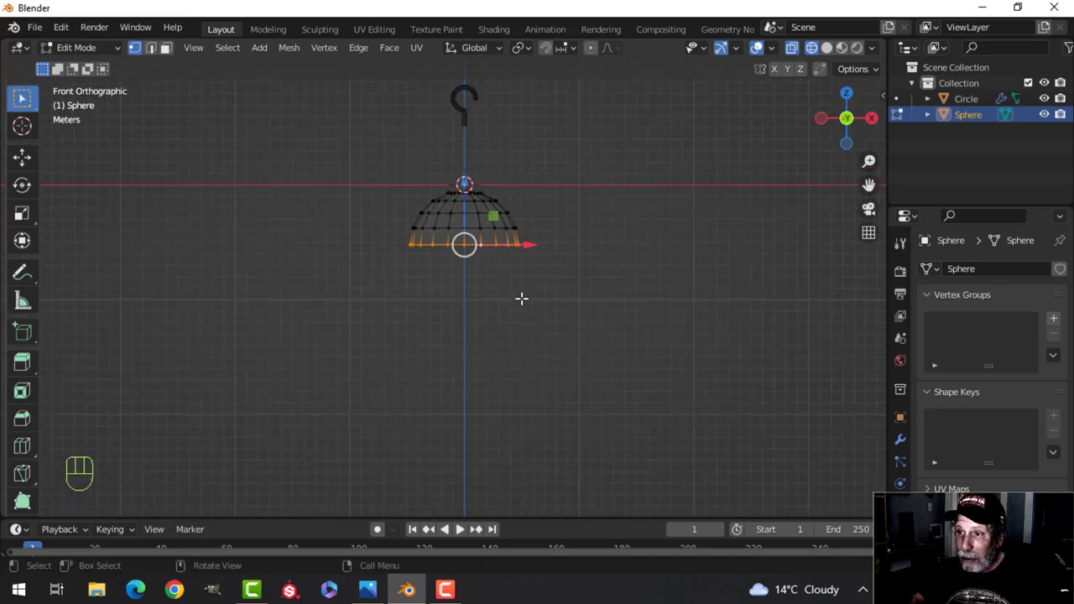
{"action": "key", "text": "e"}
{"action": "right_click", "coordinate": [512, 273]}
{"action": "key", "text": "e"}
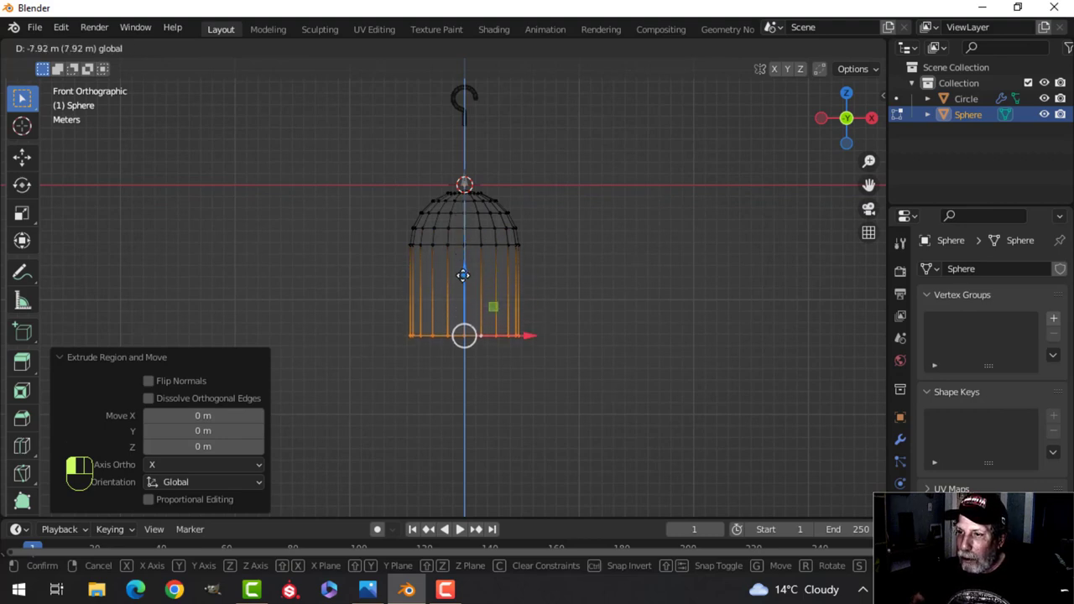
{"action": "left_click", "coordinate": [512, 294]}
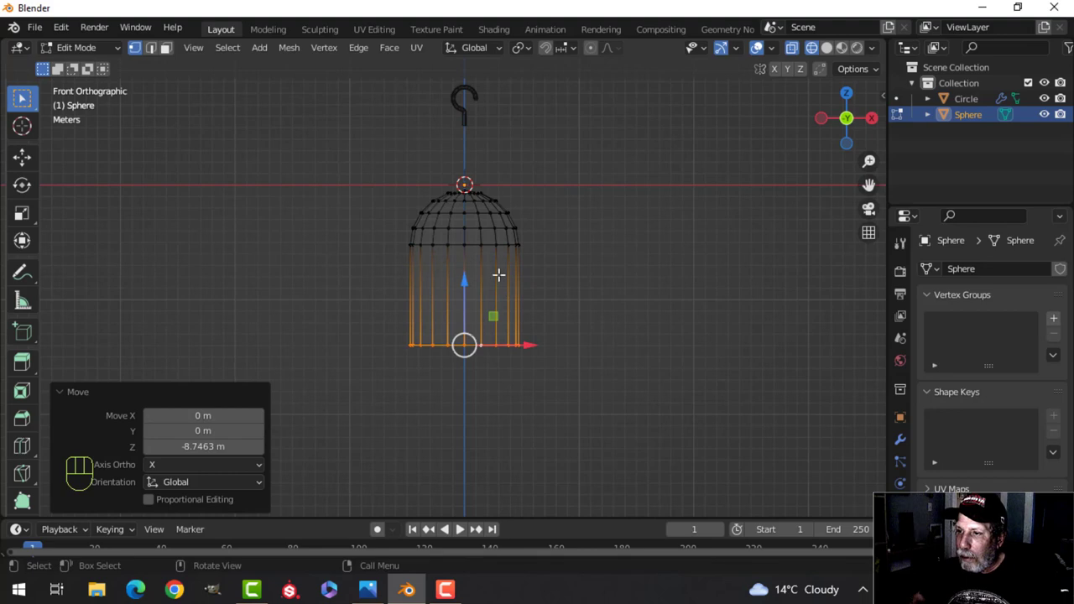
- Separate a slightly lowered duplicate of the cage wall's bottom edge loop into its own object
{"action": "scroll", "coordinate": [539, 311], "scroll_direction": "up", "scroll_amount": 2}
{"action": "middle_click_drag", "start_coordinate": [561, 266], "coordinate": [601, 263], "text": "shift"}
{"action": "key", "text": "alt+a"}
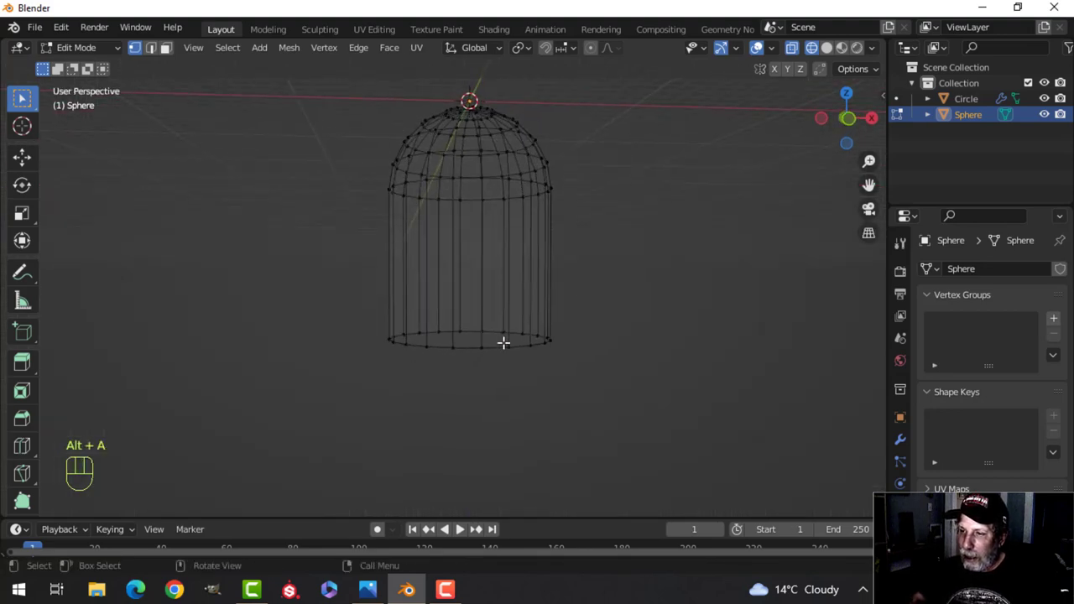
{"action": "left_click", "coordinate": [527, 342], "text": "alt+shift"}
{"action": "middle_click_drag", "start_coordinate": [527, 342], "coordinate": [604, 289]}
{"action": "key", "text": "z"}
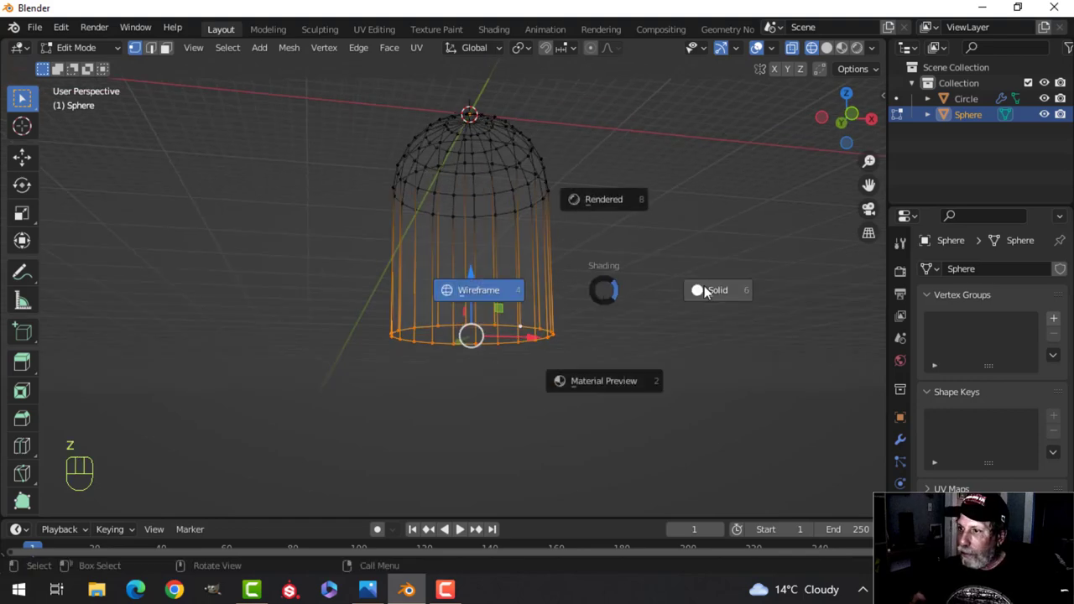
{"action": "left_click", "coordinate": [709, 290]}
{"action": "mouse_move", "coordinate": [709, 291]}
{"action": "middle_mouse_down"}
{"action": "mouse_move", "coordinate": [532, 319]}
{"action": "mouse_move", "coordinate": [537, 360]}
{"action": "mouse_move", "coordinate": [532, 257]}
{"action": "mouse_move", "coordinate": [565, 304]}
{"action": "mouse_move", "coordinate": [553, 269]}
{"action": "middle_mouse_up"}
{"action": "key", "text": "shift+d"}
{"action": "right_click", "coordinate": [553, 268]}
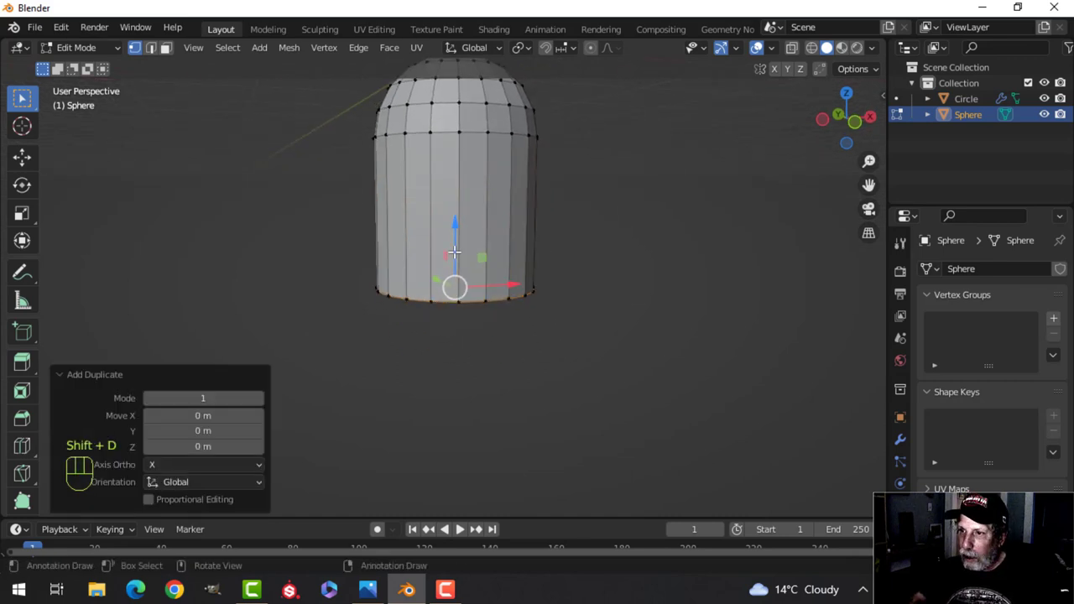
{"action": "left_click_drag", "start_coordinate": [454, 232], "coordinate": [539, 245]}
{"action": "key", "text": "p"}
{"action": "left_click", "coordinate": [598, 246]}
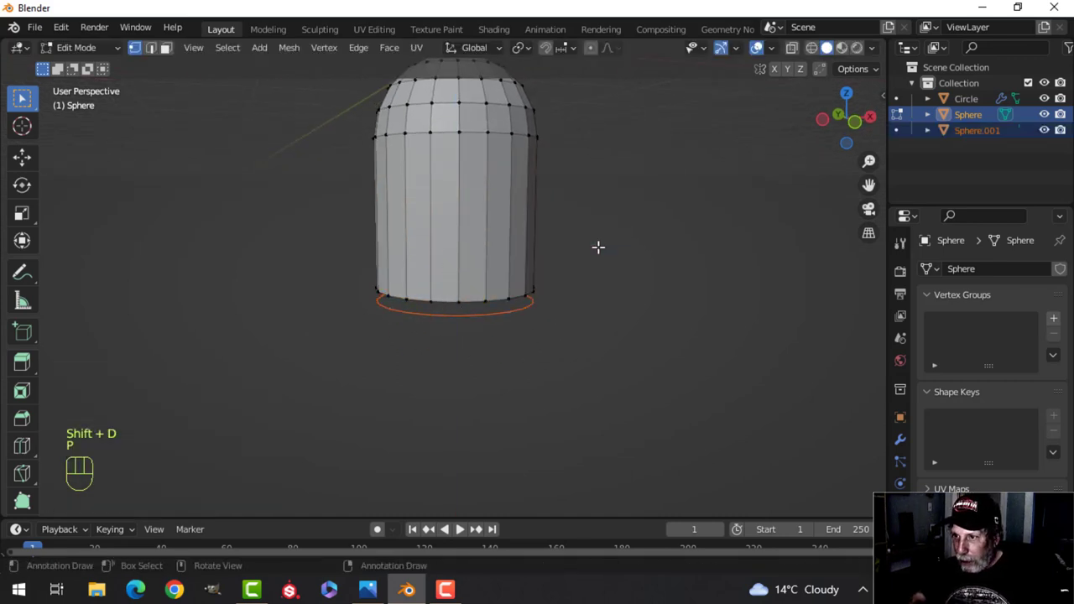
- Extrude the whole separated ring a short distance down along Z to form the cage's base band
{"action": "key", "text": "Tab"}
{"action": "left_click", "coordinate": [537, 309]}
{"action": "key", "text": "Tab"}
{"action": "key", "text": "a"}
{"action": "middle_click_drag", "start_coordinate": [540, 318], "coordinate": [553, 286], "text": "shift"}
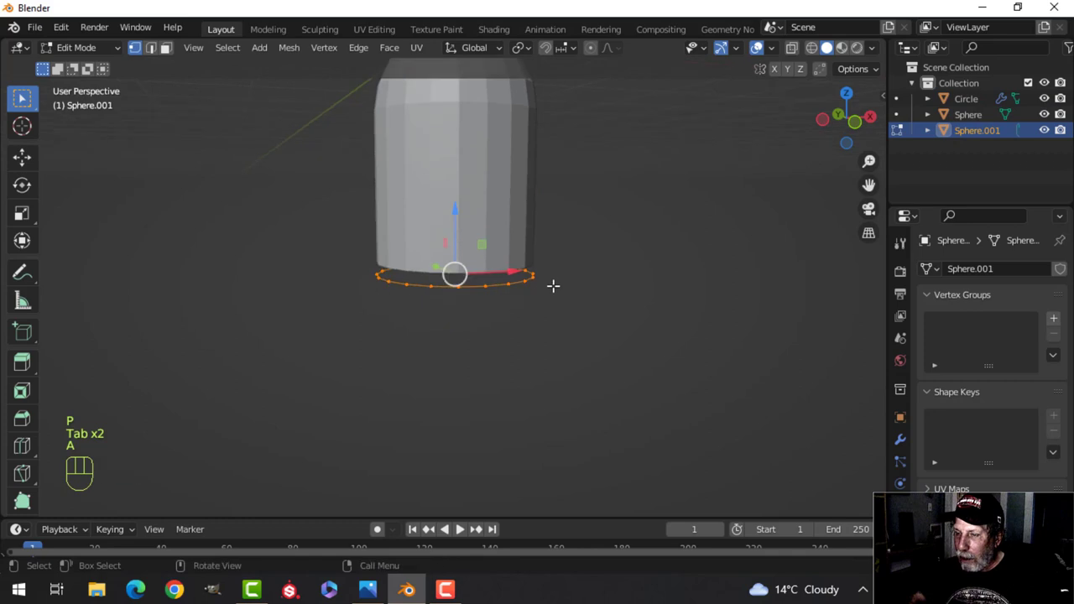
{"action": "key", "text": "e"}
{"action": "left_click_drag", "start_coordinate": [453, 215], "coordinate": [585, 322]}
- Fill the base band's open bottom and bevel its edge with 2 segments, finishing in Object Mode
{"action": "middle_click_drag", "start_coordinate": [585, 322], "coordinate": [628, 250]}
{"action": "key", "text": "3"}
{"action": "key", "text": "ctrl+b"}
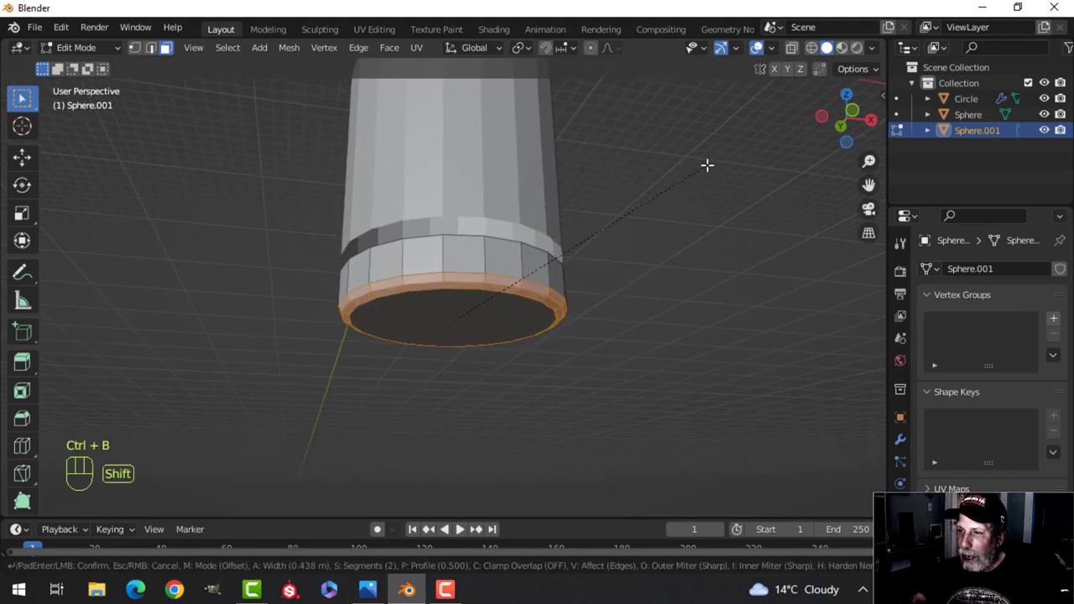
{"action": "left_click", "coordinate": [602, 249]}
{"action": "key", "text": "alt+a"}
{"action": "key", "text": "Tab"}
- Delete the pole vertex at the top of the dome body to leave a round opening
{"action": "scroll", "coordinate": [592, 268], "scroll_direction": "down", "scroll_amount": 2}
{"action": "key", "text": "alt+a"}
{"action": "middle_click_drag", "start_coordinate": [593, 268], "coordinate": [500, 285]}
{"action": "left_click", "coordinate": [456, 240]}
{"action": "key", "text": "Tab"}
{"action": "scroll", "coordinate": [513, 276], "scroll_direction": "up", "scroll_amount": 2}
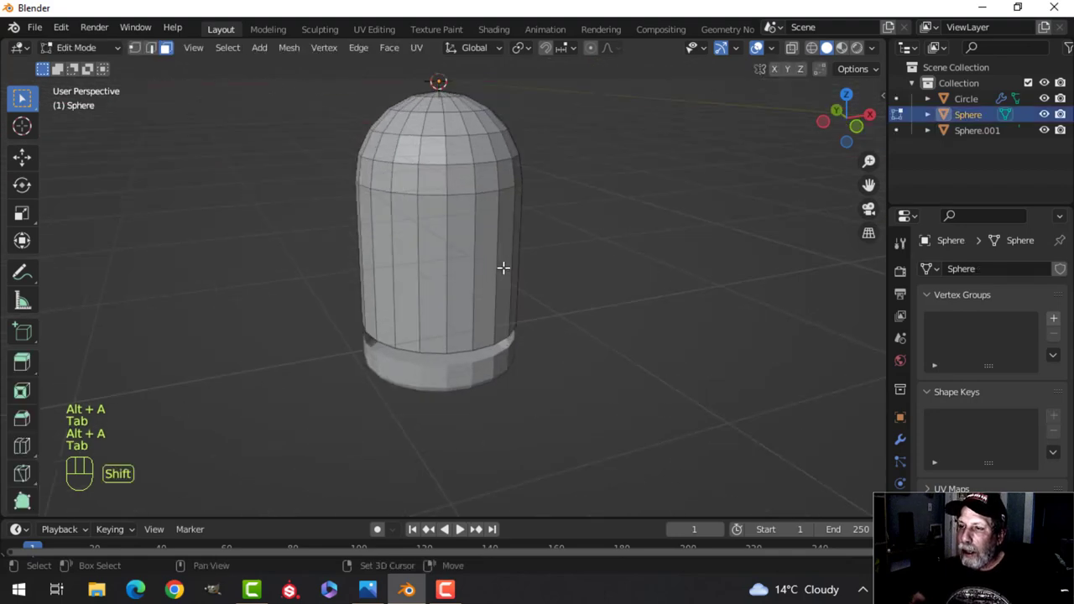
{"action": "middle_click_drag", "start_coordinate": [532, 264], "coordinate": [545, 297]}
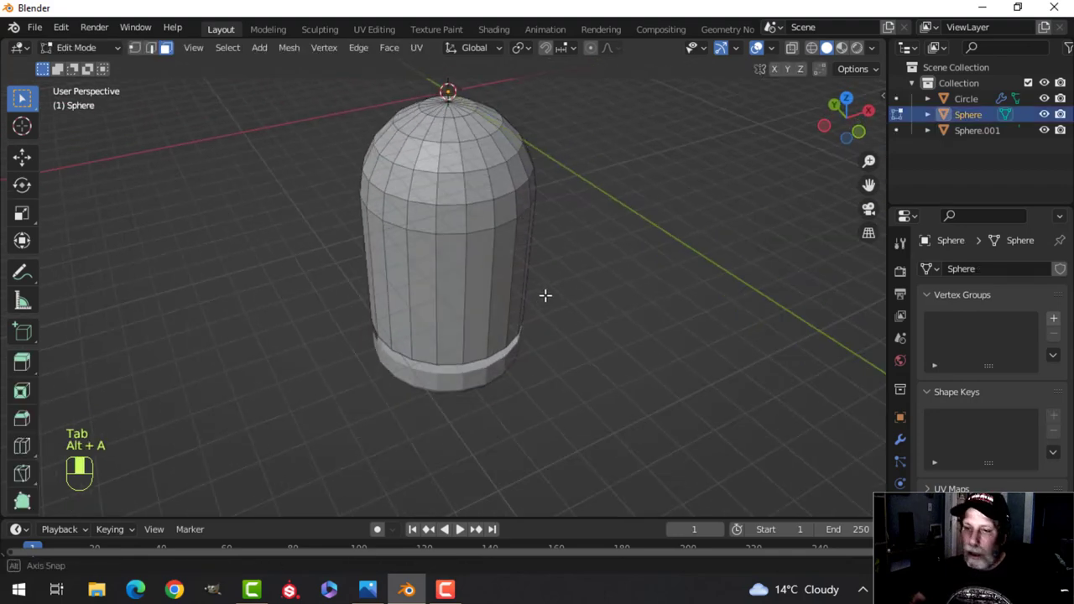
{"action": "key", "text": "2"}
{"action": "scroll", "coordinate": [545, 287], "scroll_direction": "up", "scroll_amount": 4}
{"action": "key", "text": "1"}
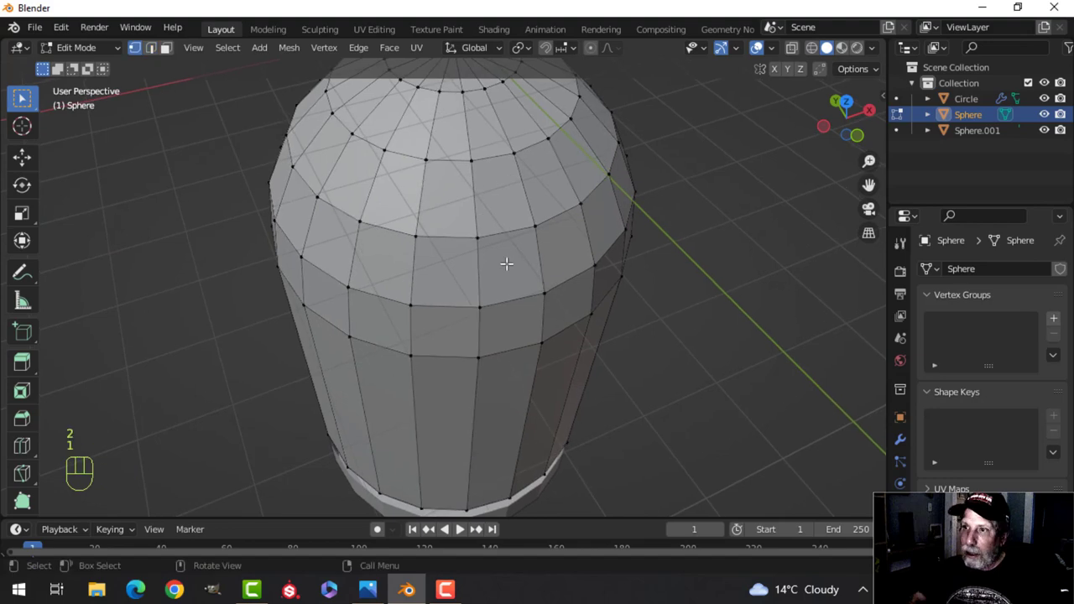
{"action": "middle_click_drag", "start_coordinate": [506, 259], "coordinate": [488, 236]}
{"action": "left_click", "coordinate": [464, 168]}
{"action": "key", "text": "x"}
{"action": "left_click", "coordinate": [462, 170]}
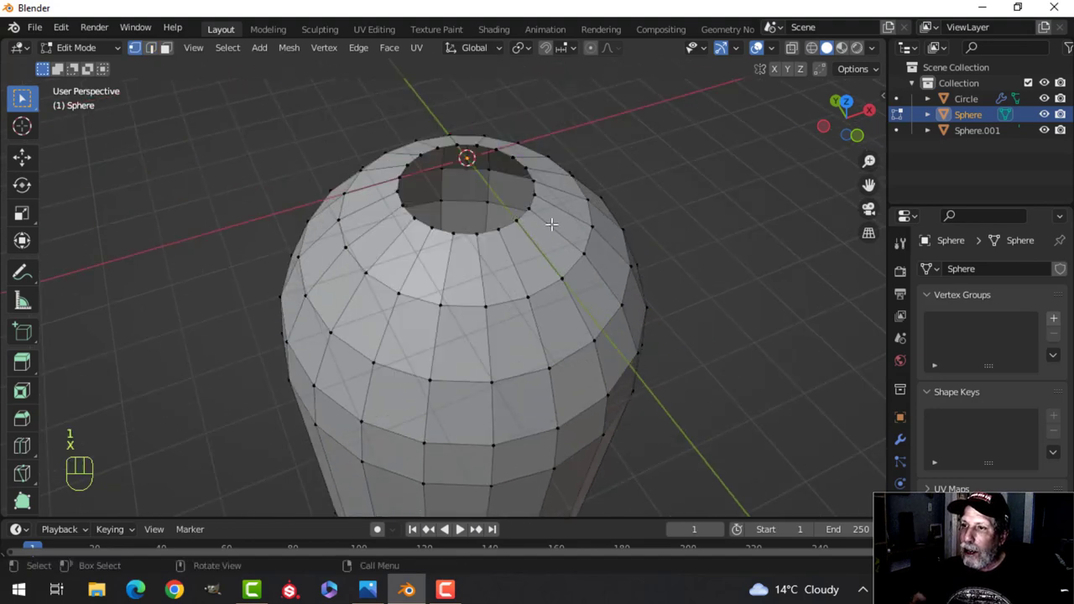
- Select the vertical edge loops all the way around the cage body and separate them into their own object
{"action": "middle_click_drag", "start_coordinate": [549, 223], "coordinate": [525, 260]}
{"action": "scroll", "coordinate": [547, 227], "scroll_direction": "down", "scroll_amount": 2}
{"action": "key", "text": "2"}
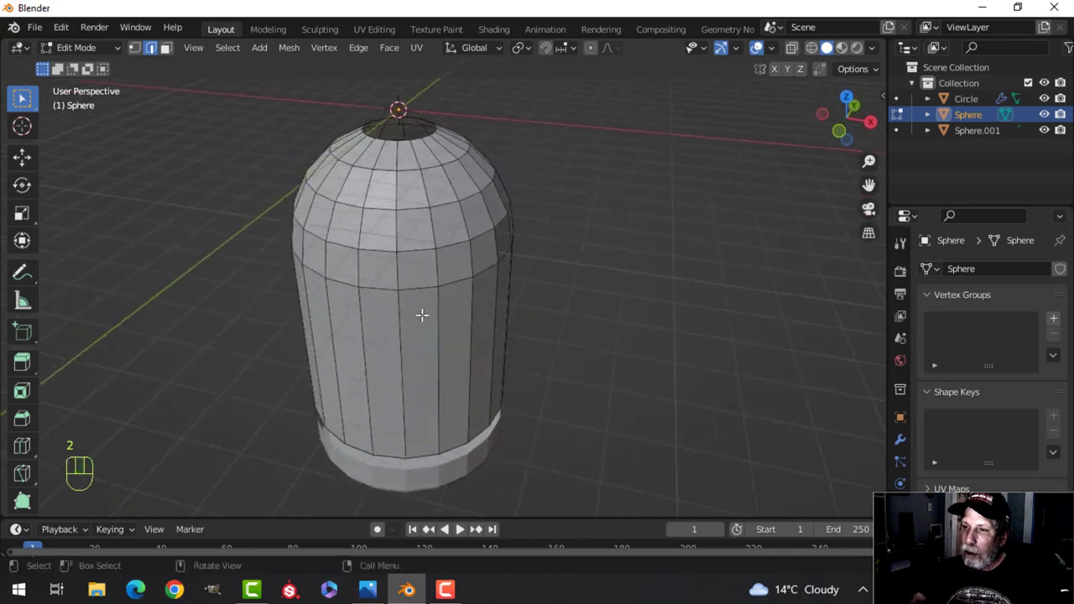
{"action": "left_click", "coordinate": [402, 328], "text": "alt+shift"}
{"action": "left_click", "coordinate": [435, 321], "text": "alt+shift"}
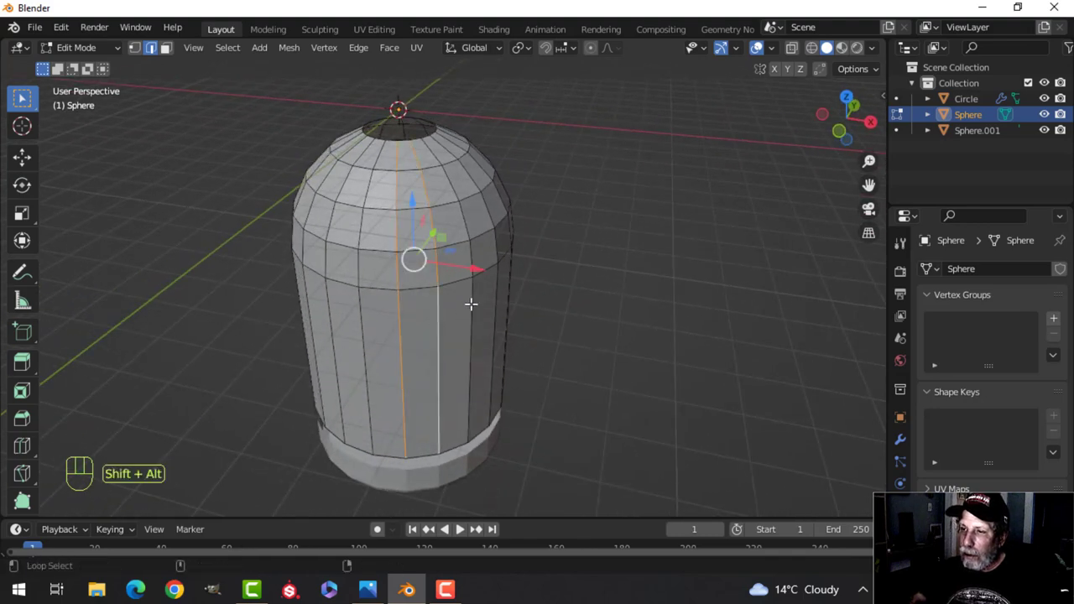
{"action": "left_click", "coordinate": [472, 302], "text": "alt+shift"}
{"action": "middle_click_drag", "start_coordinate": [473, 302], "coordinate": [411, 271]}
{"action": "left_click", "coordinate": [411, 303], "text": "alt+shift"}
{"action": "left_click", "coordinate": [439, 287], "text": "alt+shift"}
{"action": "left_click", "coordinate": [412, 270], "text": "alt+shift"}
{"action": "left_click", "coordinate": [436, 266], "text": "alt+shift"}
{"action": "middle_click_drag", "start_coordinate": [513, 298], "coordinate": [450, 291]}
{"action": "left_click", "coordinate": [428, 256], "text": "alt+shift"}
{"action": "left_click", "coordinate": [456, 252], "text": "alt+shift"}
{"action": "middle_click_drag", "start_coordinate": [548, 282], "coordinate": [465, 260]}
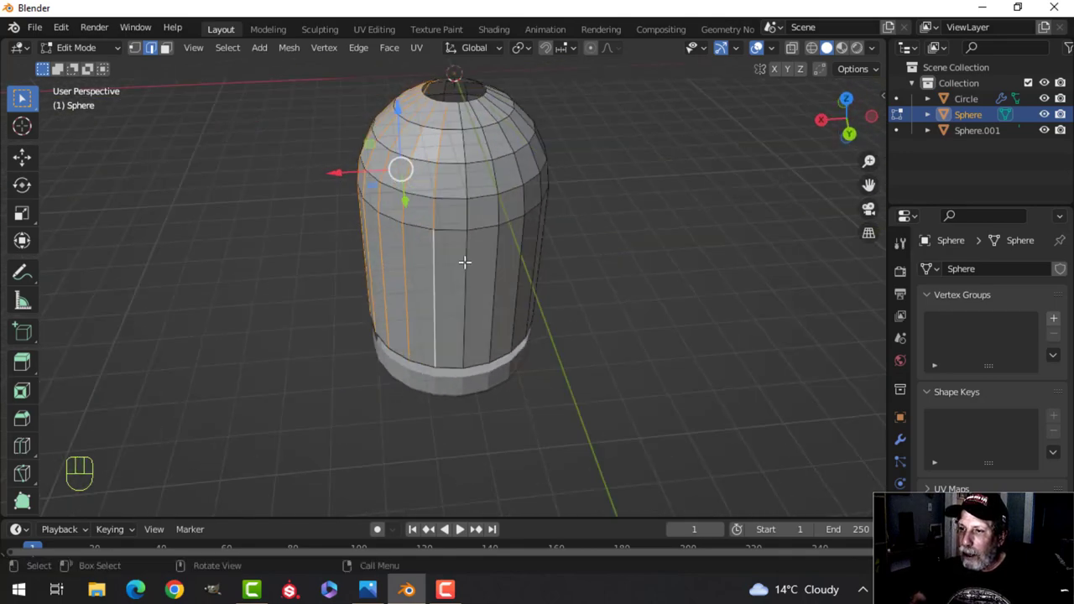
{"action": "left_click", "coordinate": [467, 259], "text": "alt+shift"}
{"action": "left_click", "coordinate": [494, 246], "text": "alt+shift"}
{"action": "middle_click_drag", "start_coordinate": [624, 290], "coordinate": [487, 307]}
{"action": "left_click", "coordinate": [494, 277], "text": "alt+shift"}
{"action": "left_click", "coordinate": [528, 280], "text": "alt+shift"}
{"action": "left_click", "coordinate": [516, 299], "text": "alt+shift"}
{"action": "left_click", "coordinate": [549, 309], "text": "alt+shift"}
{"action": "left_click", "coordinate": [487, 307], "text": "alt+shift"}
{"action": "left_click", "coordinate": [527, 305], "text": "alt+shift"}
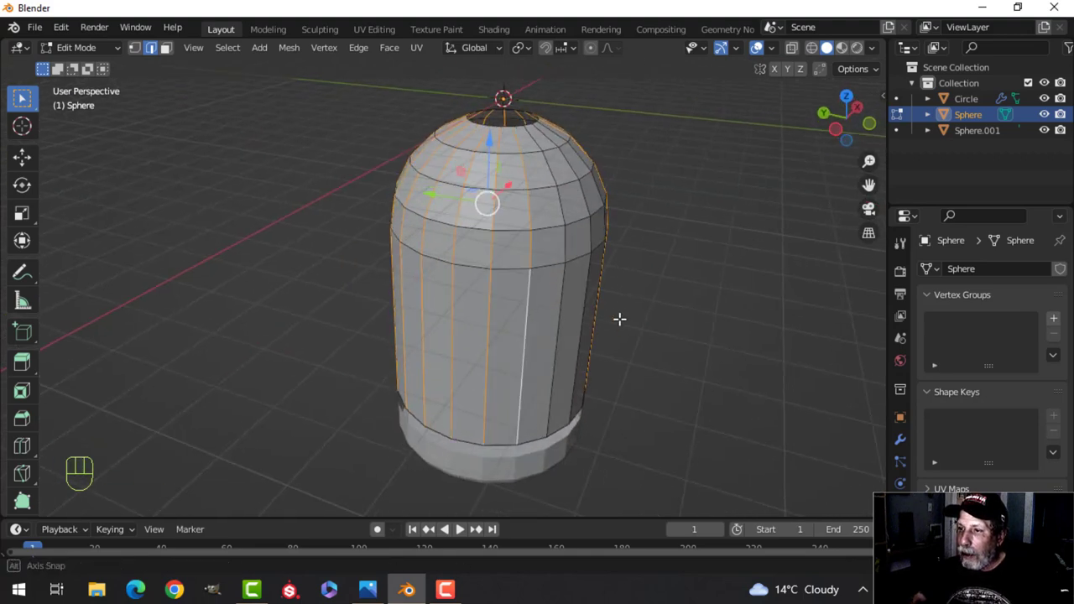
{"action": "middle_click_drag", "start_coordinate": [619, 317], "coordinate": [525, 326]}
{"action": "left_click", "coordinate": [489, 309], "text": "alt+shift"}
{"action": "left_click", "coordinate": [526, 306], "text": "alt+shift"}
{"action": "mouse_move", "coordinate": [619, 317]}
{"action": "middle_mouse_down"}
{"action": "mouse_move", "coordinate": [541, 318]}
{"action": "mouse_move", "coordinate": [606, 318]}
{"action": "middle_mouse_up"}
{"action": "left_click", "coordinate": [456, 307], "text": "alt+shift"}
{"action": "scroll", "coordinate": [521, 313], "scroll_direction": "down", "scroll_amount": 3}
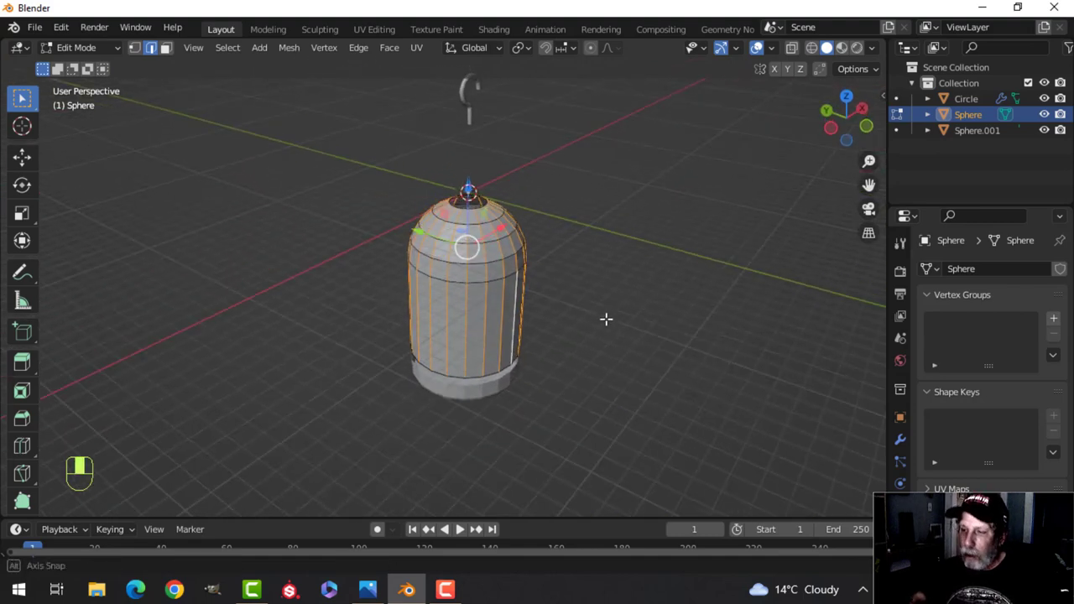
{"action": "key", "text": "p"}
{"action": "left_click", "coordinate": [598, 321]}
{"action": "key", "text": "Tab"}
{"action": "scroll", "coordinate": [527, 307], "scroll_direction": "up", "scroll_amount": 3}
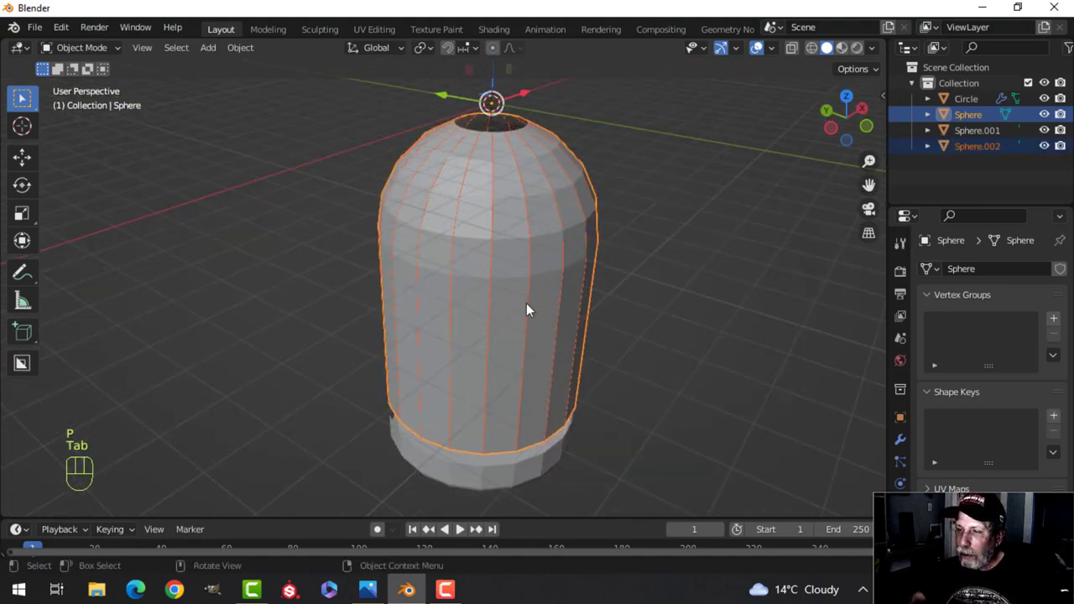
- Add a horizontal loop cut around the cage body and slide it down close to the bottom edge
{"action": "key", "text": "alt+a"}
{"action": "left_click", "coordinate": [477, 243]}
{"action": "key", "text": "Tab"}
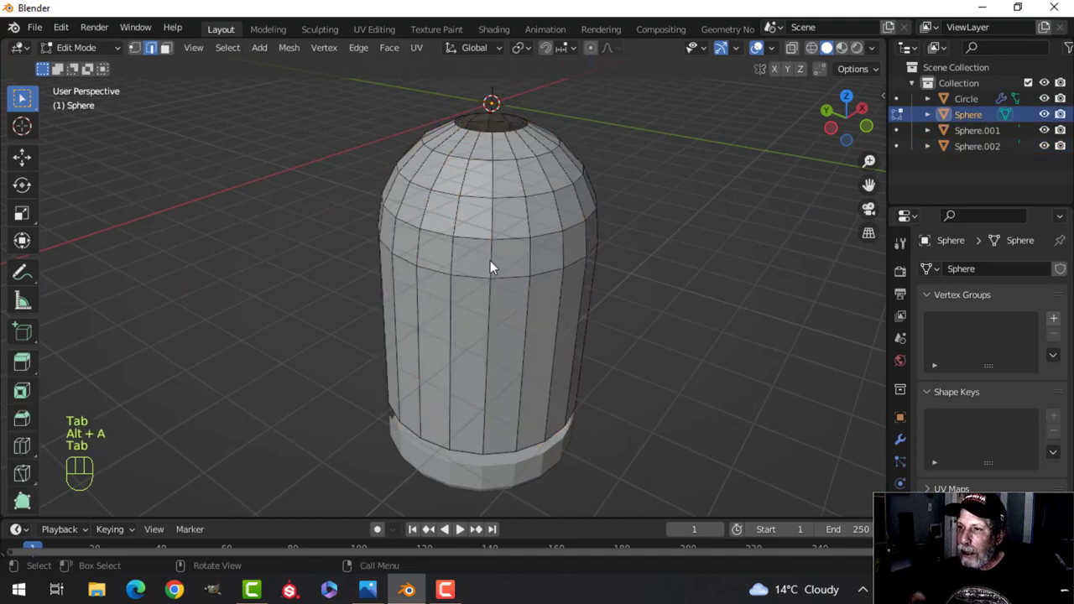
{"action": "key", "text": "alt+a"}
{"action": "mouse_move", "coordinate": [506, 263]}
{"action": "middle_mouse_down", "text": "shift"}
{"action": "mouse_move", "coordinate": [506, 285]}
{"action": "mouse_move", "coordinate": [530, 279]}
{"action": "mouse_move", "coordinate": [537, 293]}
{"action": "mouse_move", "coordinate": [524, 274]}
{"action": "middle_mouse_up", "text": "shift"}
{"action": "scroll", "coordinate": [529, 279], "scroll_direction": "down", "scroll_amount": 2}
{"action": "key", "text": "ctrl+r"}
{"action": "left_click", "coordinate": [520, 328]}
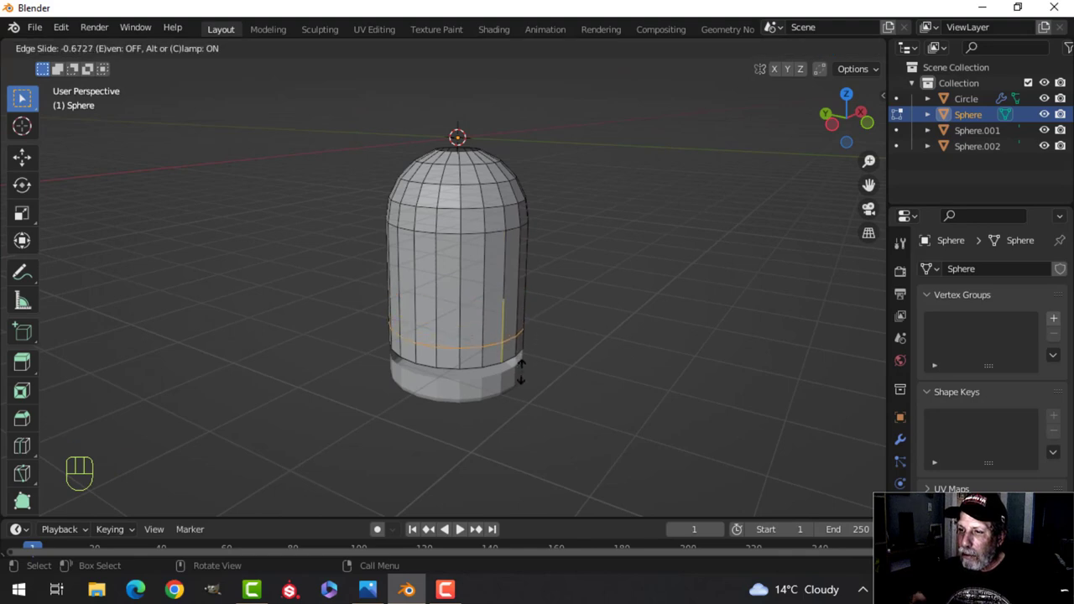
{"action": "left_click", "coordinate": [520, 369]}
{"action": "key", "text": "alt+a"}
- Add 4 evenly spaced horizontal loop cuts, without sliding, across the tall straight section of the cage body
{"action": "key", "text": "ctrl+r"}
{"action": "scroll", "coordinate": [506, 310], "scroll_direction": "up", "scroll_amount": 2}
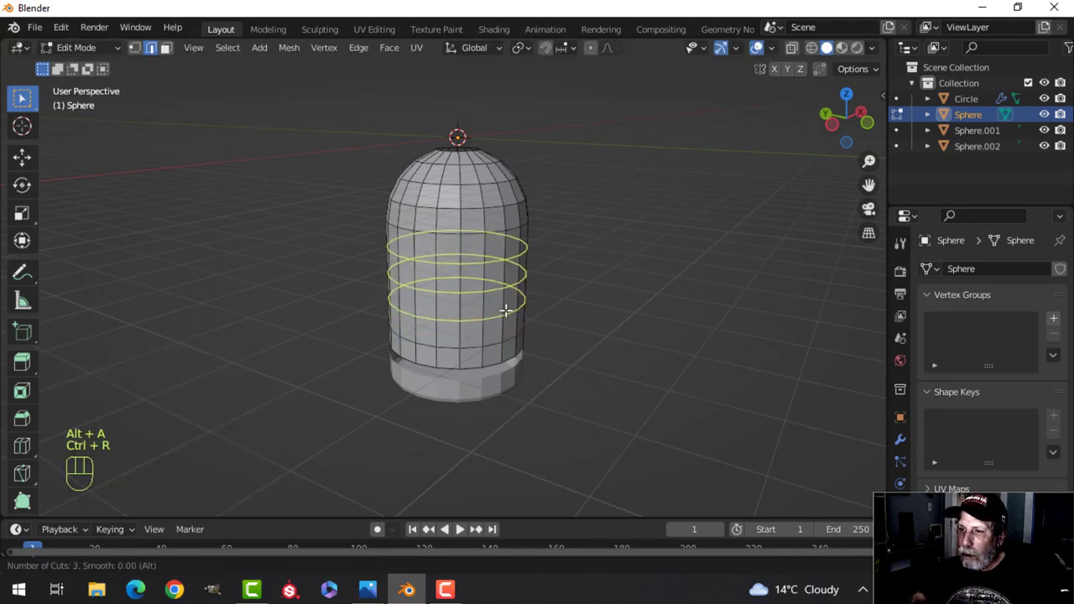
{"action": "scroll", "coordinate": [506, 310], "scroll_direction": "up", "scroll_amount": 1}
{"action": "left_click", "coordinate": [506, 311]}
{"action": "left_click", "coordinate": [506, 310]}
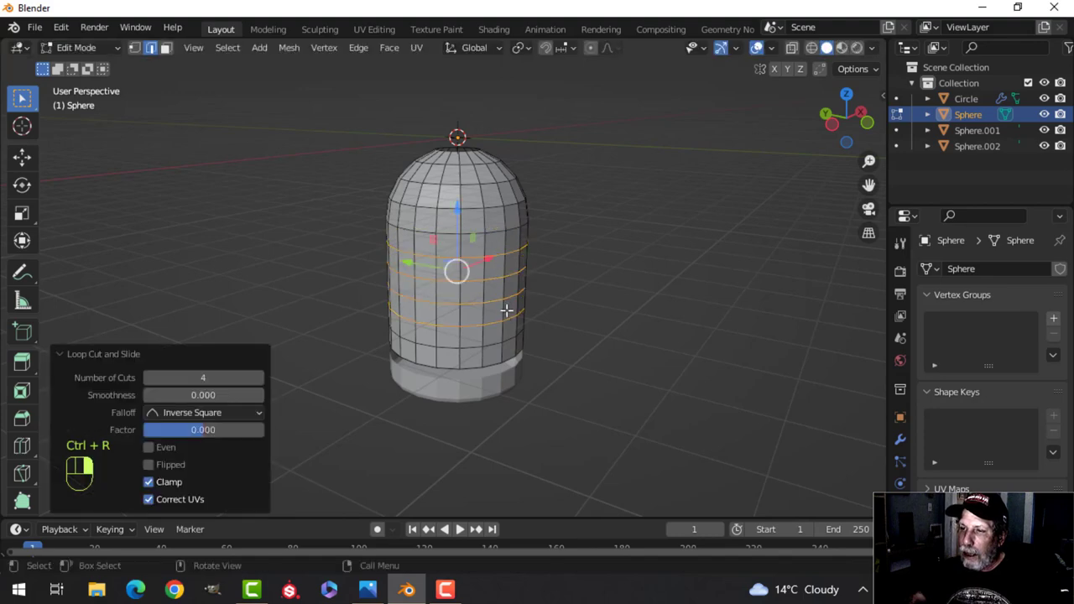
{"action": "middle_click_drag", "start_coordinate": [506, 311], "coordinate": [582, 252]}
{"action": "key", "text": "alt+a"}
- Select the horizontal edge loops between the top opening and the bottom edge, and separate them into their own object
{"action": "scroll", "coordinate": [584, 260], "scroll_direction": "up", "scroll_amount": 3}
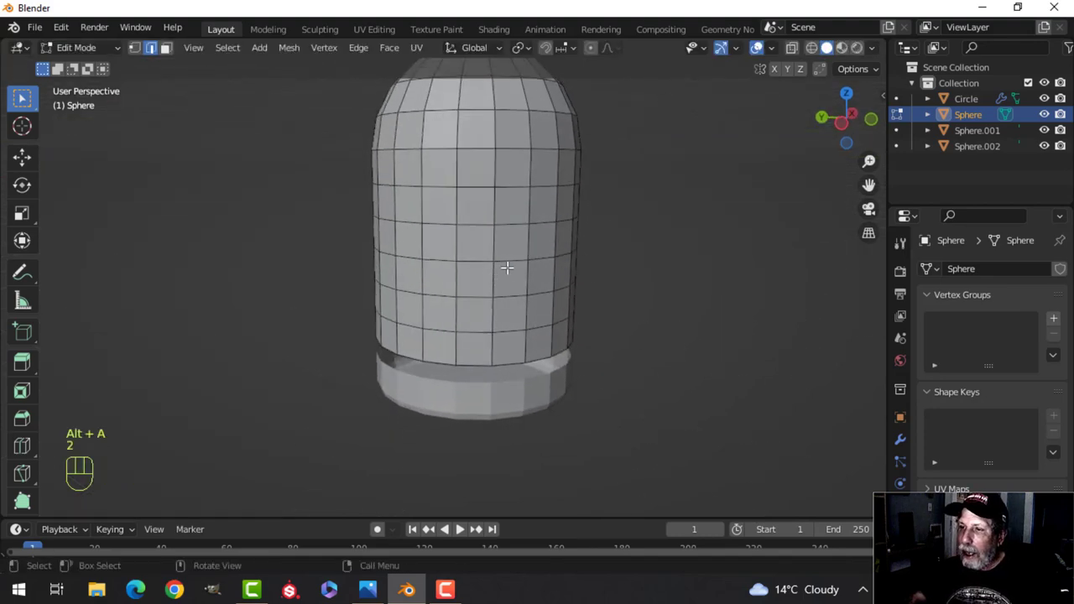
{"action": "scroll", "coordinate": [537, 251], "scroll_direction": "down", "scroll_amount": 2}
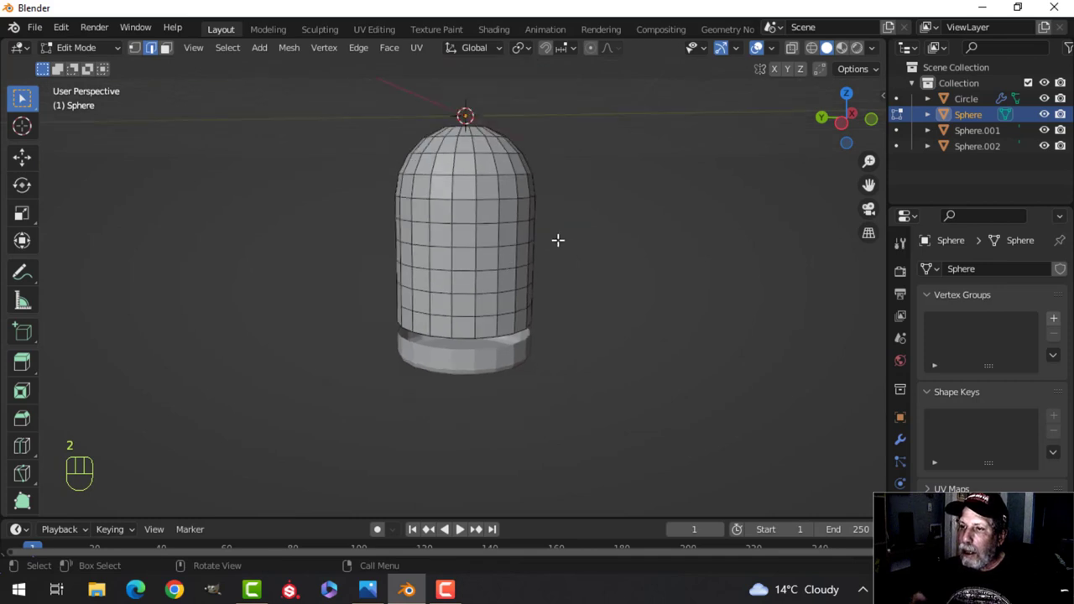
{"action": "middle_click_drag", "start_coordinate": [557, 240], "coordinate": [526, 266]}
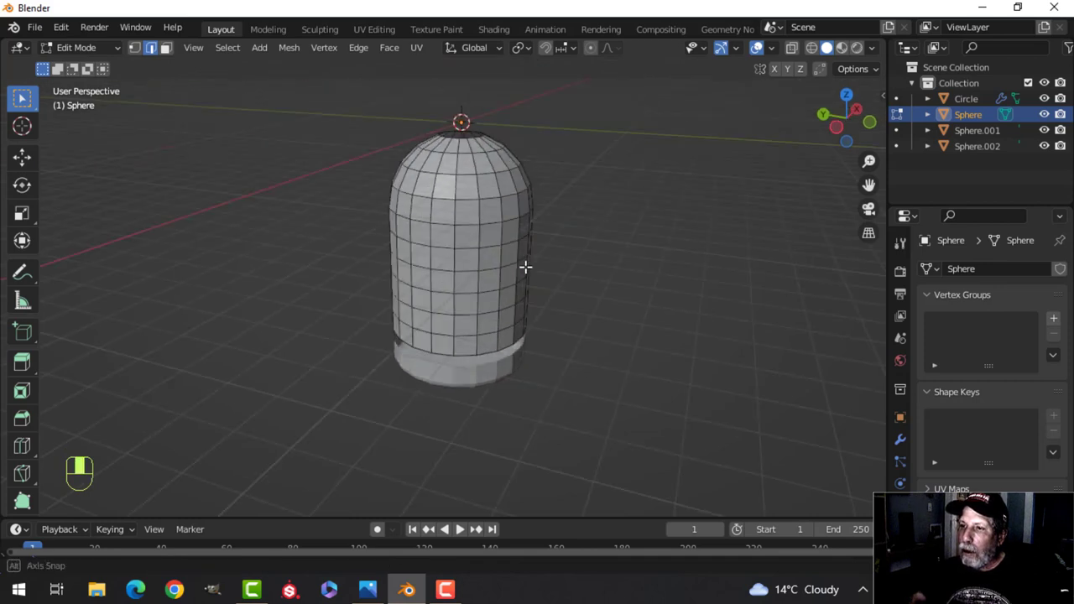
{"action": "left_click", "coordinate": [467, 154], "text": "alt+shift"}
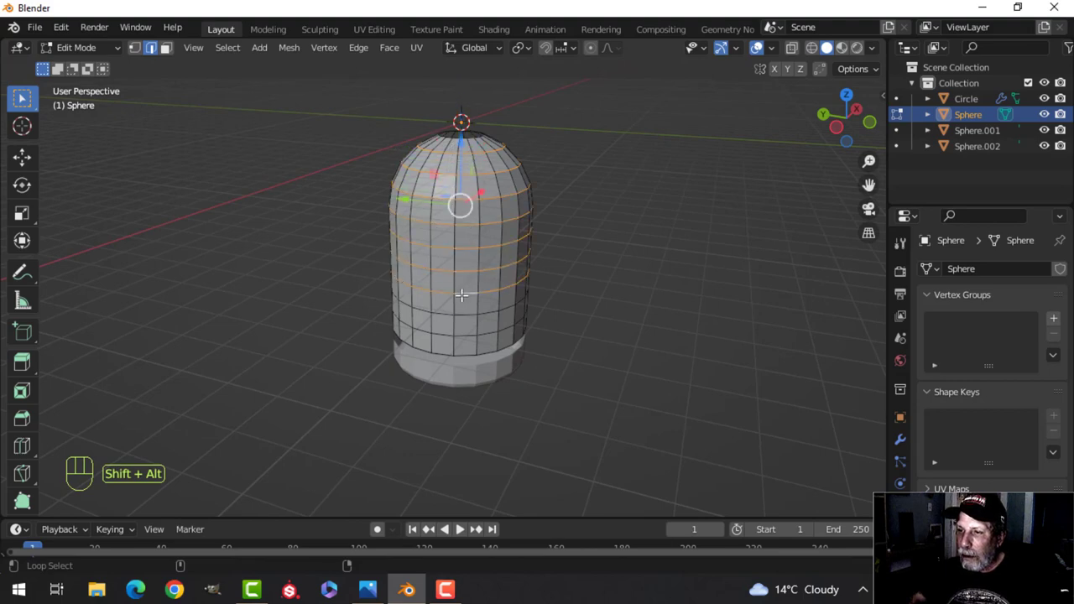
{"action": "key", "text": "p"}
{"action": "left_click", "coordinate": [607, 307]}
{"action": "key", "text": "Tab"}
{"action": "key", "text": "alt+a"}
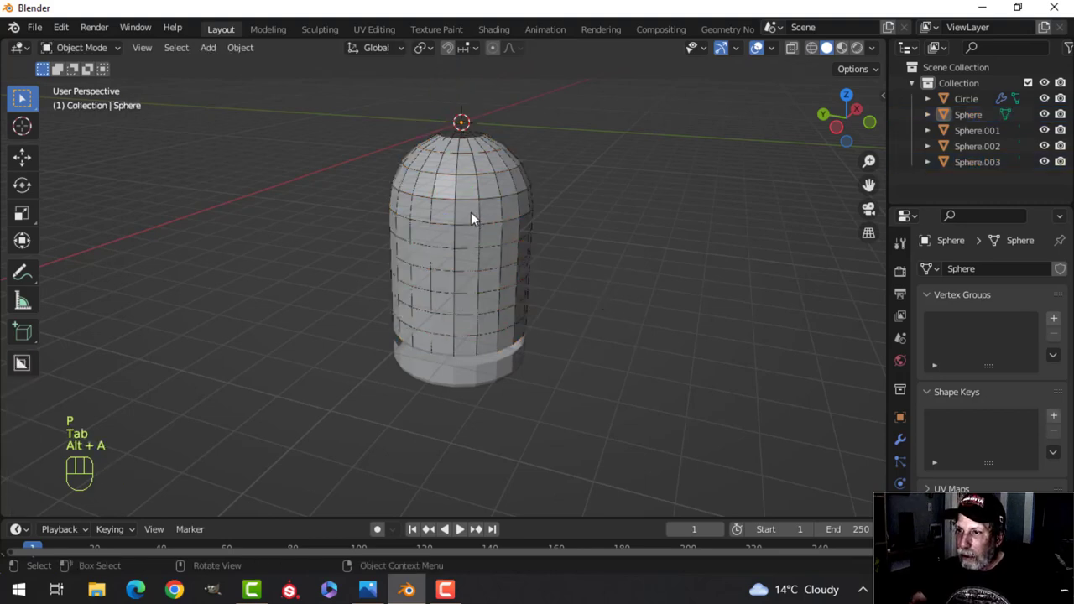
- Hide the separated horizontal rings and the separated vertical wires, leaving the solid body exposed
{"action": "left_click", "coordinate": [451, 189]}
{"action": "left_click", "coordinate": [455, 185]}
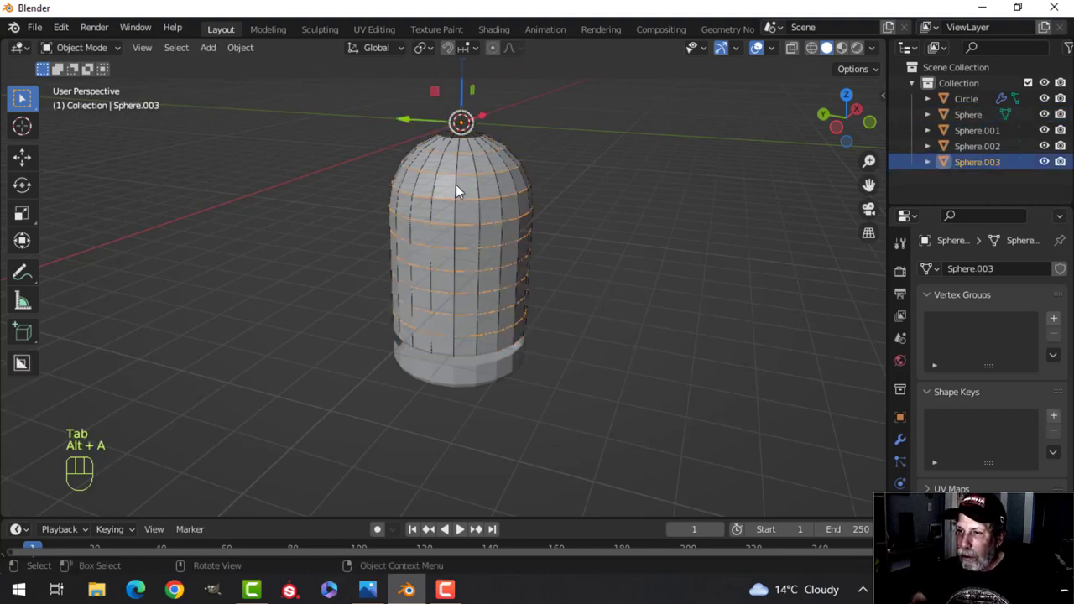
{"action": "left_click", "coordinate": [456, 185]}
{"action": "left_click", "coordinate": [463, 188]}
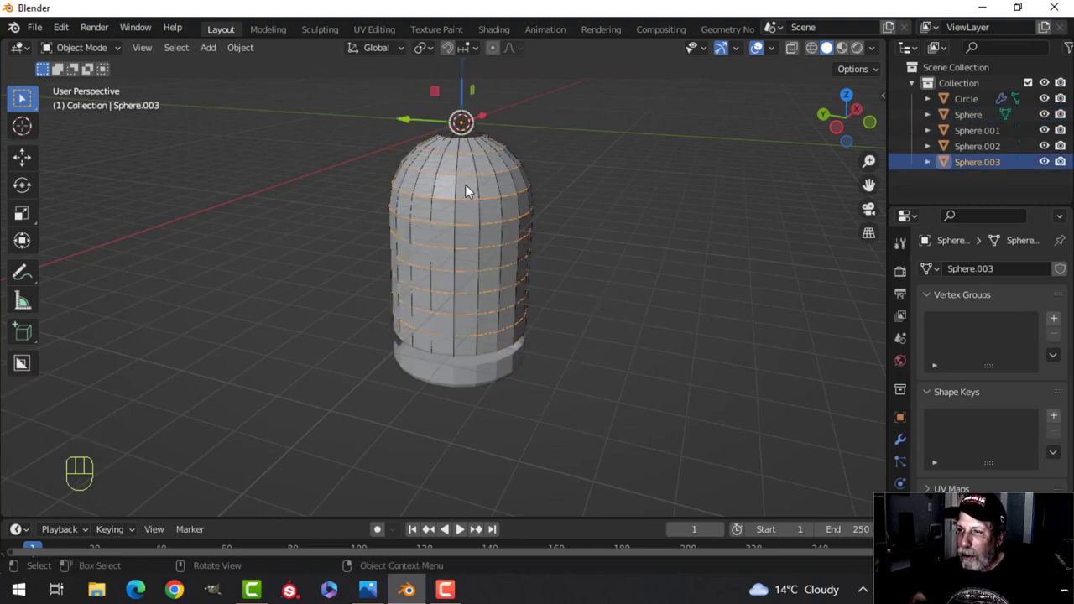
{"action": "middle_click_drag", "start_coordinate": [456, 187], "coordinate": [475, 237]}
{"action": "scroll", "coordinate": [475, 237], "scroll_direction": "up", "scroll_amount": 3}
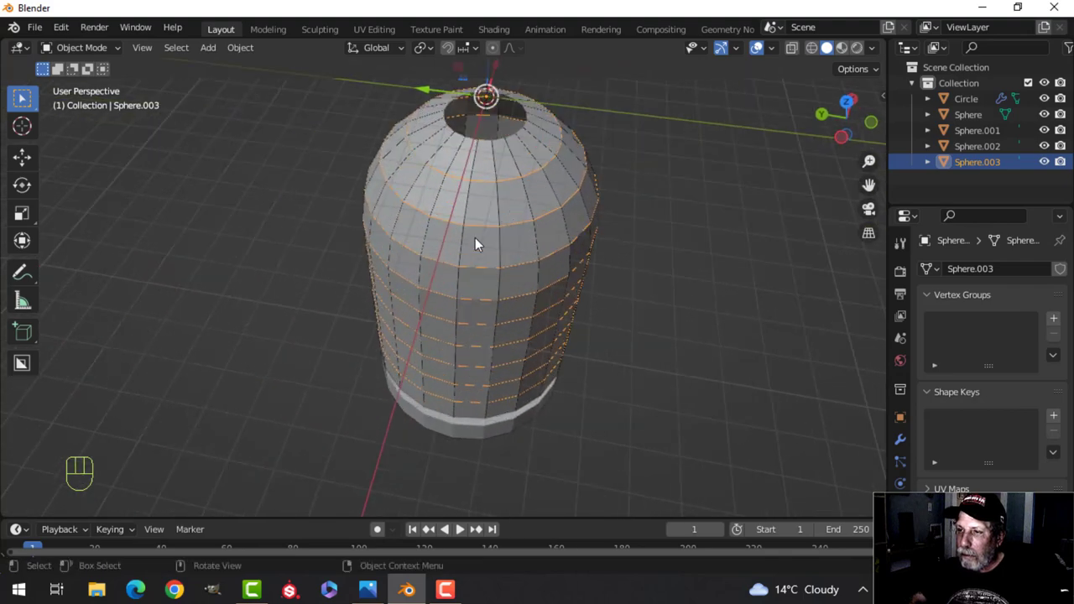
{"action": "key", "text": "h"}
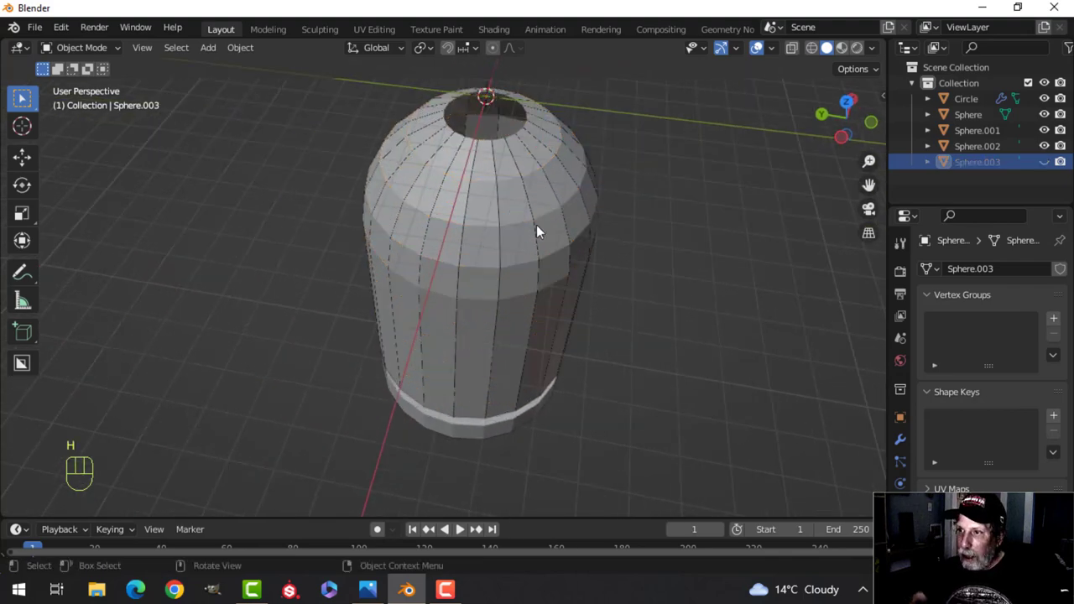
{"action": "left_click", "coordinate": [499, 206]}
{"action": "key", "text": "h"}
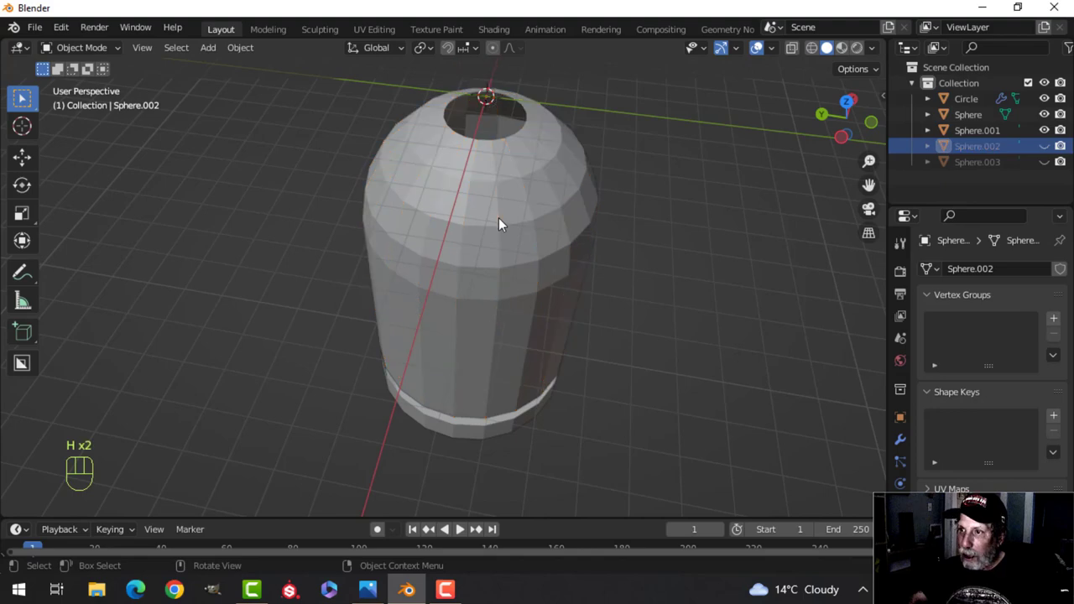
- Delete the solid cage body and bring back the hidden ring and wire objects
{"action": "left_click", "coordinate": [493, 208]}
{"action": "key", "text": "x"}
{"action": "left_click", "coordinate": [493, 208]}
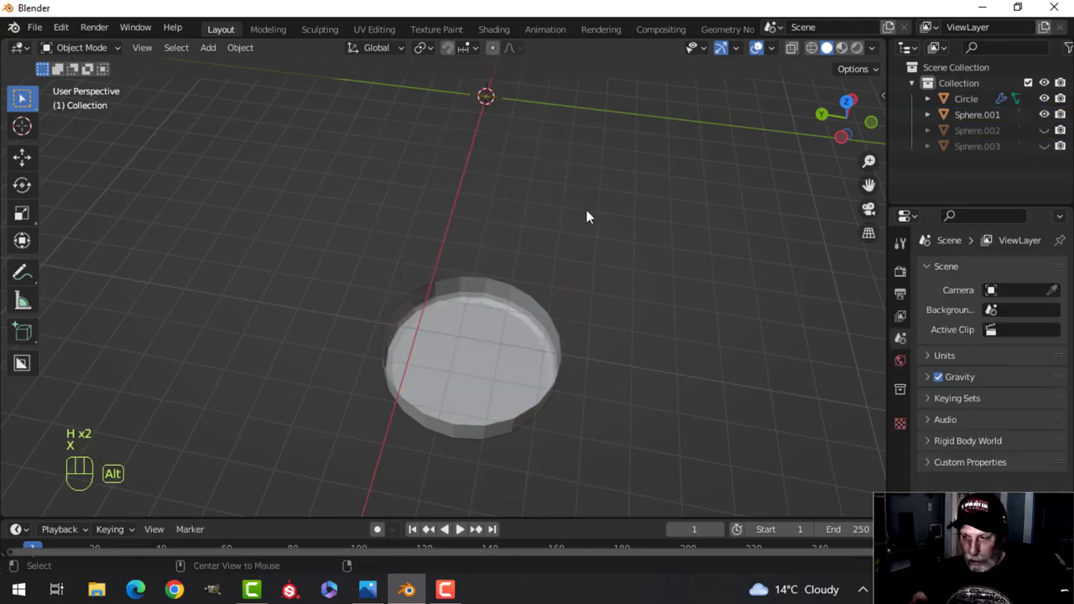
{"action": "key", "text": "alt+h"}
{"action": "key", "text": "alt+a"}
{"action": "middle_click_drag", "start_coordinate": [561, 227], "coordinate": [607, 155]}
- Convert the horizontal rings to a curve and give it a round bevel with a depth of 0.104 m
{"action": "left_click", "coordinate": [508, 214]}
{"action": "middle_click_drag", "start_coordinate": [619, 254], "coordinate": [631, 267]}
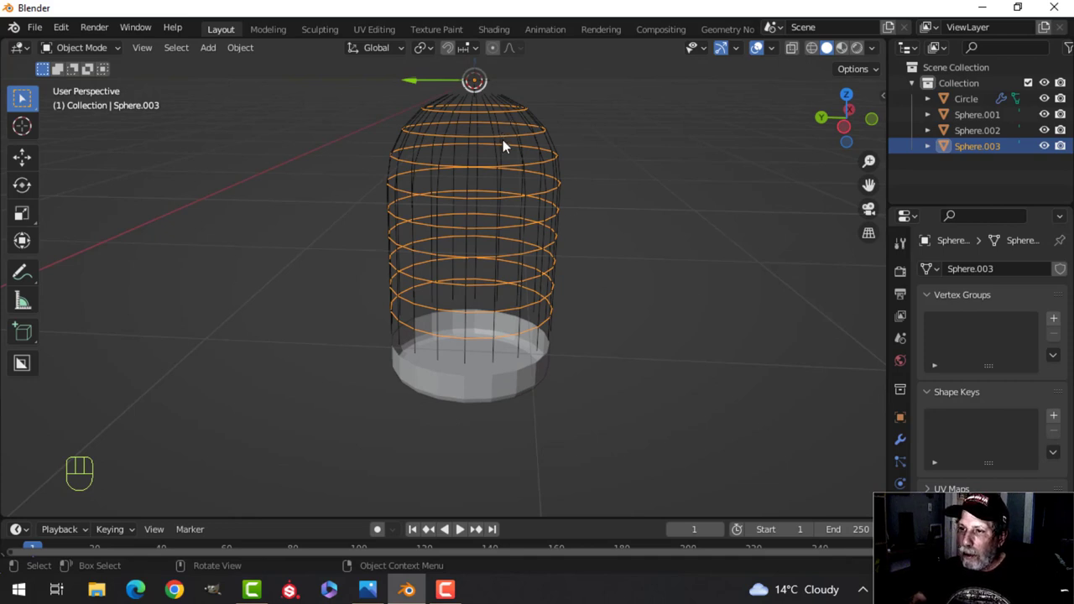
{"action": "key", "text": "z"}
{"action": "left_click", "coordinate": [581, 139]}
{"action": "middle_click_drag", "start_coordinate": [570, 154], "coordinate": [538, 180], "text": "shift"}
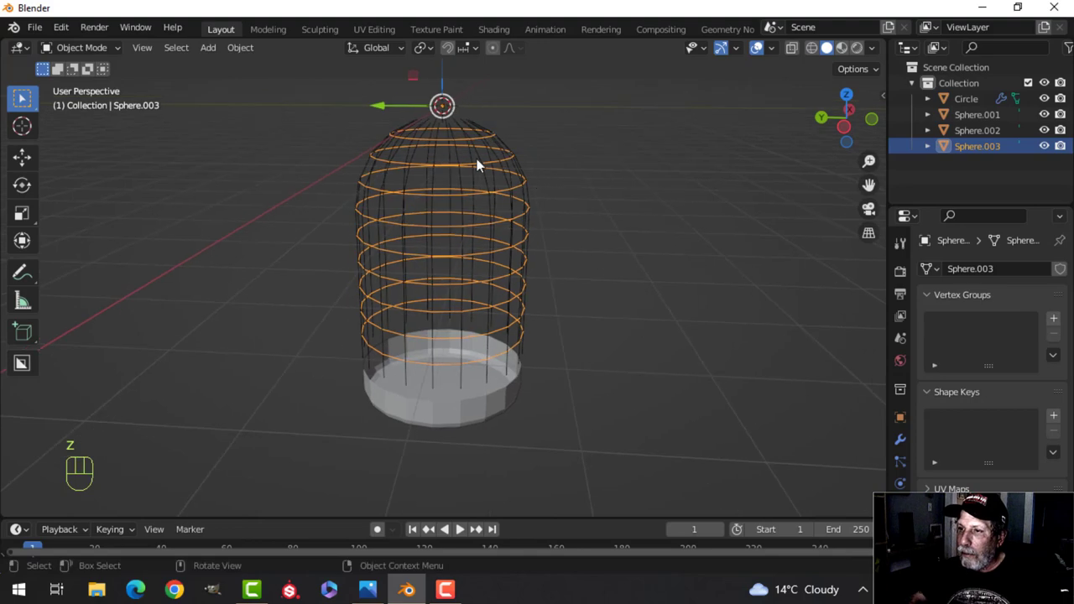
{"action": "right_click", "coordinate": [470, 162]}
{"action": "mouse_move", "coordinate": [460, 199]}
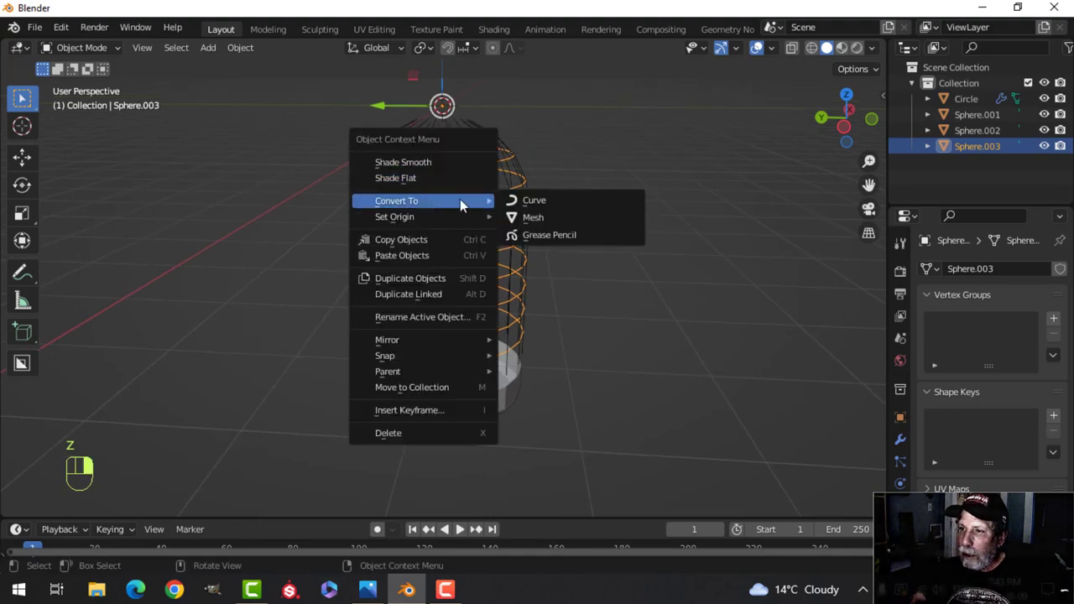
{"action": "left_click", "coordinate": [534, 201]}
{"action": "scroll", "coordinate": [976, 495], "scroll_direction": "down", "scroll_amount": 7}
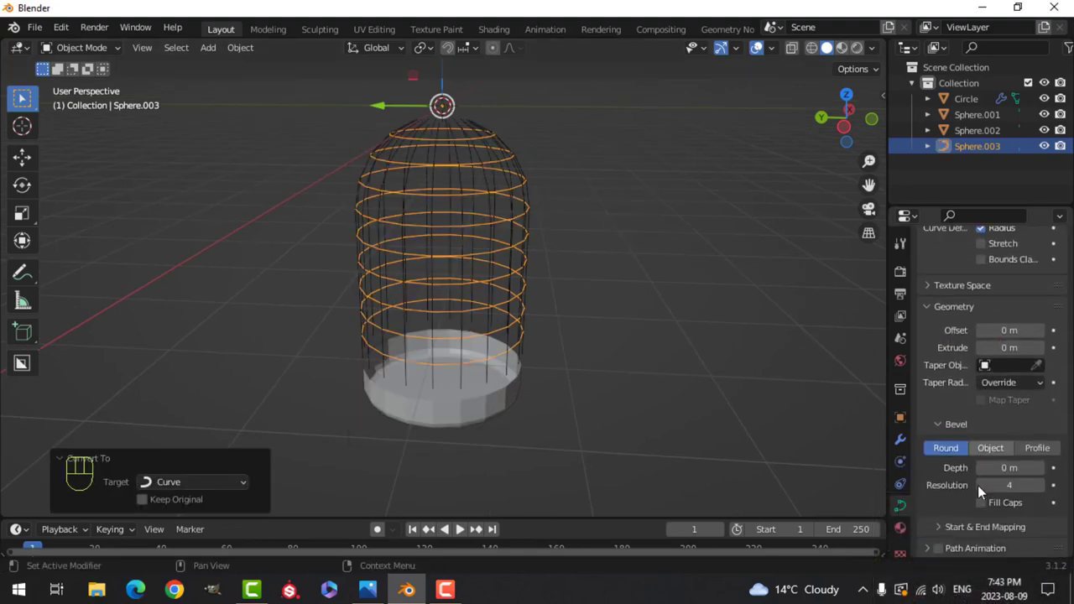
{"action": "left_click_drag", "start_coordinate": [1037, 436], "coordinate": [1062, 436], "text": "shift"}
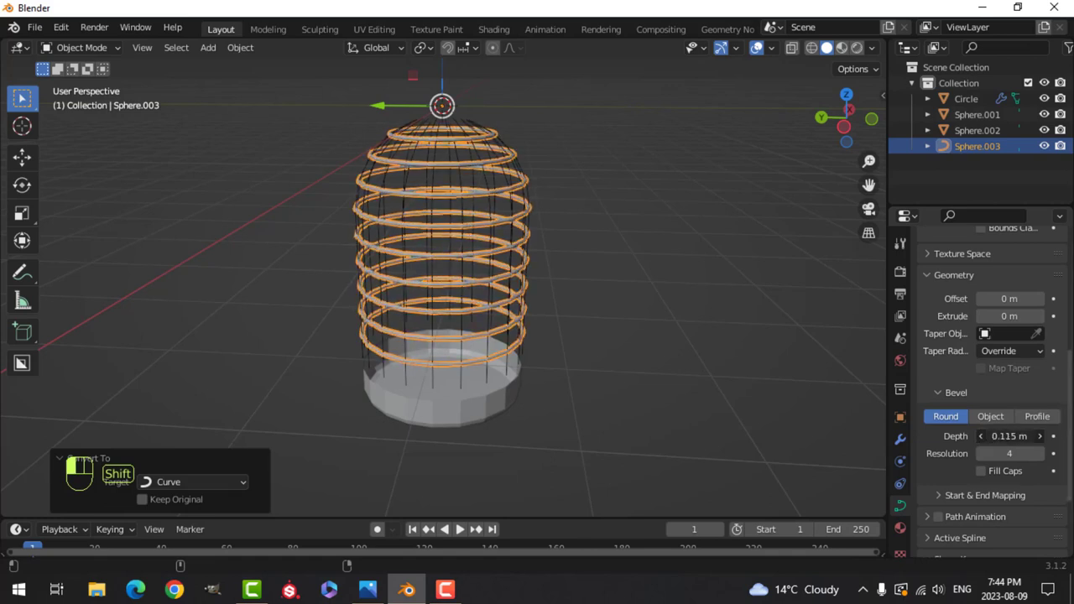
{"action": "key", "text": "alt+a"}
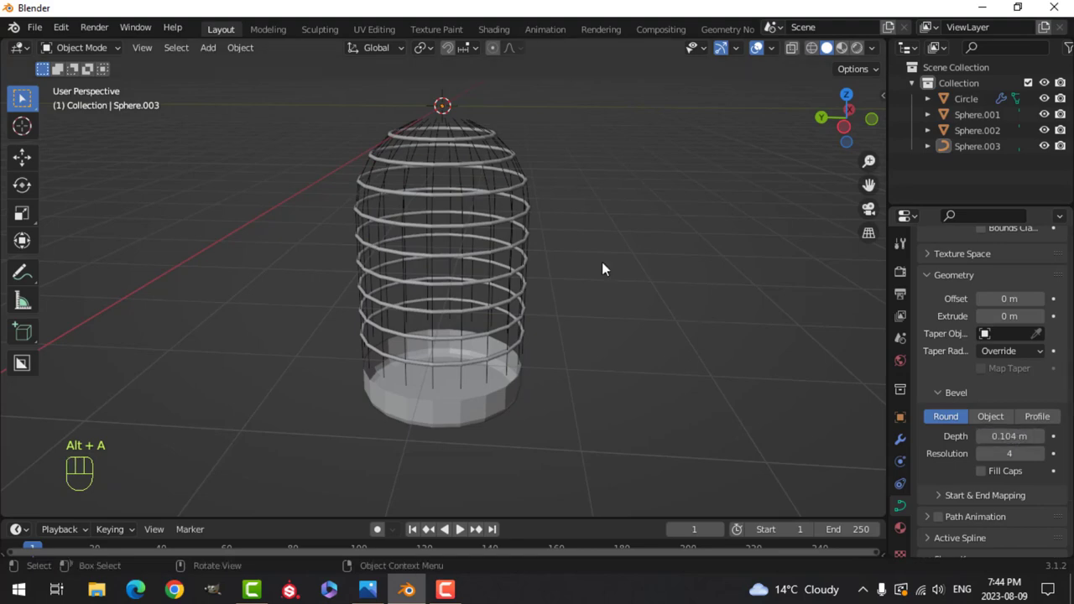
- Convert the vertical wires to a curve and set its round bevel depth to 0.104 m
{"action": "middle_click_drag", "start_coordinate": [602, 262], "coordinate": [526, 230], "text": "shift"}
{"action": "scroll", "coordinate": [493, 235], "scroll_direction": "up", "scroll_amount": 5}
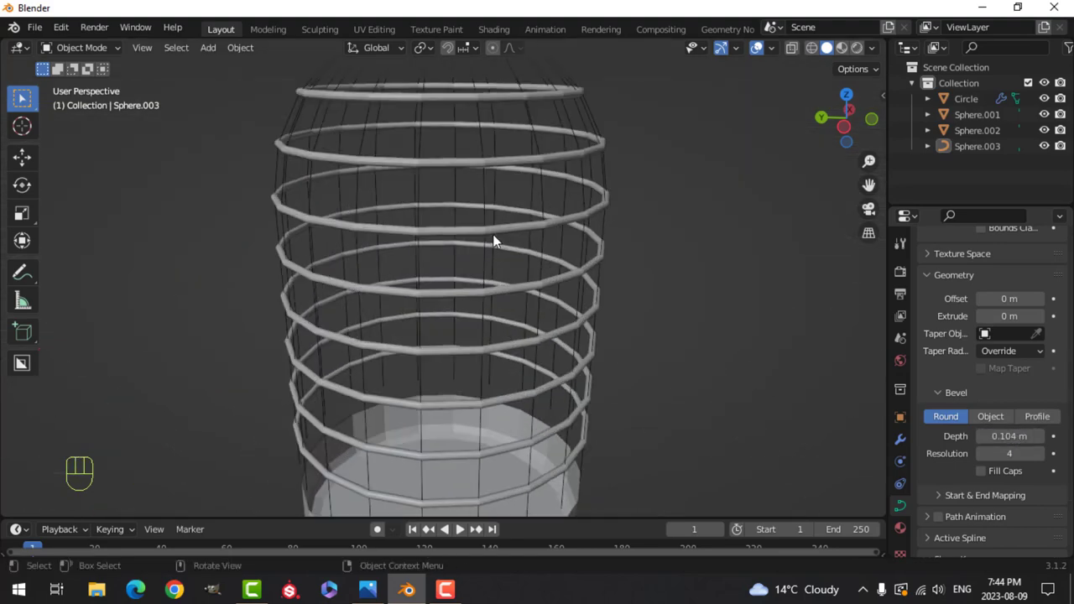
{"action": "left_click", "coordinate": [531, 130]}
{"action": "right_click", "coordinate": [531, 130]}
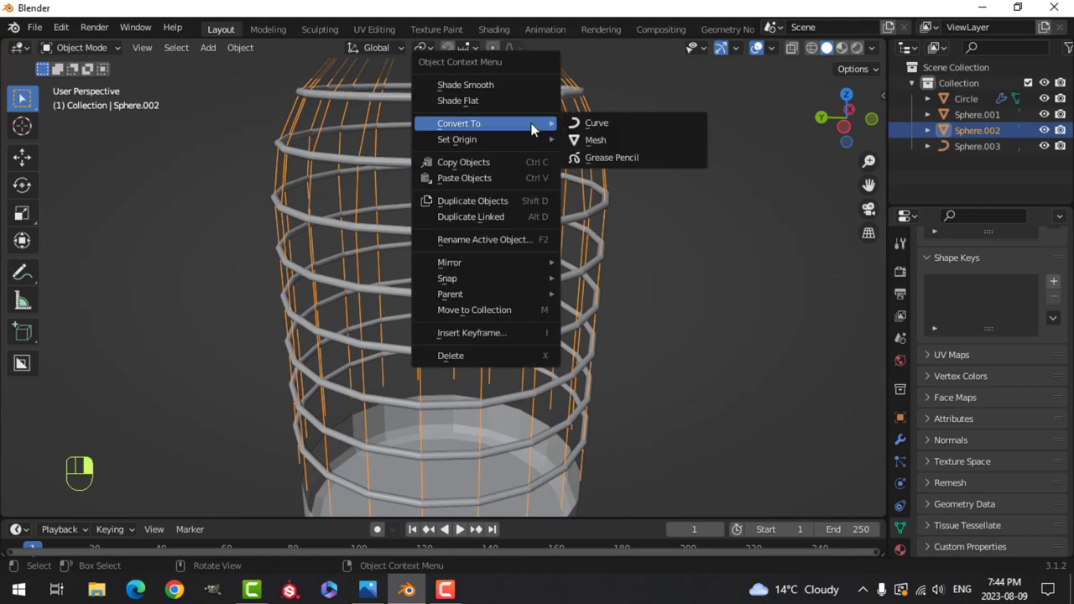
{"action": "left_click", "coordinate": [624, 123]}
{"action": "scroll", "coordinate": [981, 511], "scroll_direction": "down", "scroll_amount": 3}
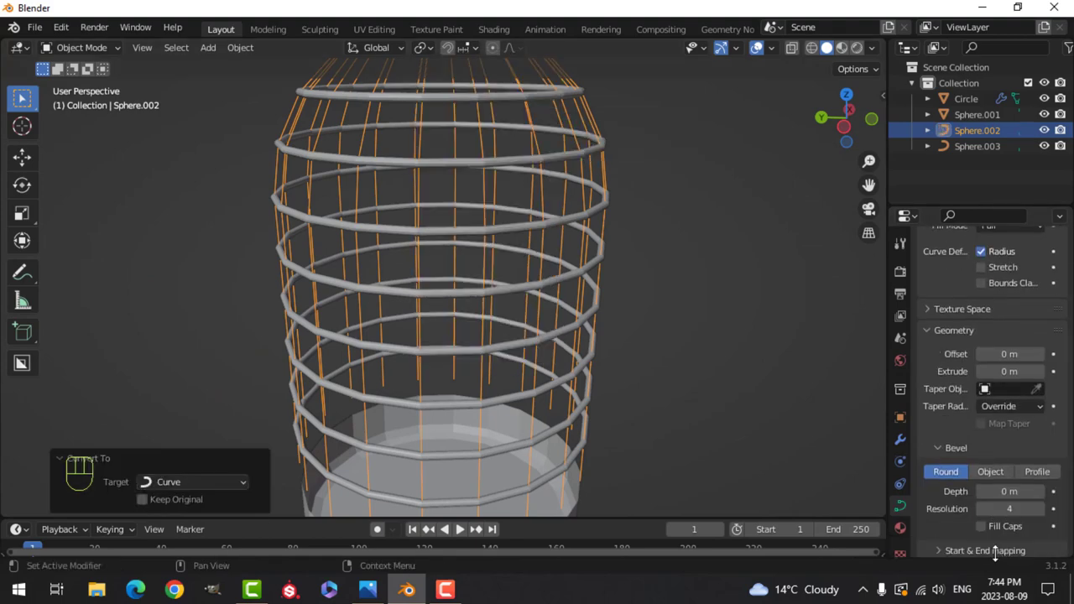
{"action": "left_click", "coordinate": [1011, 492]}
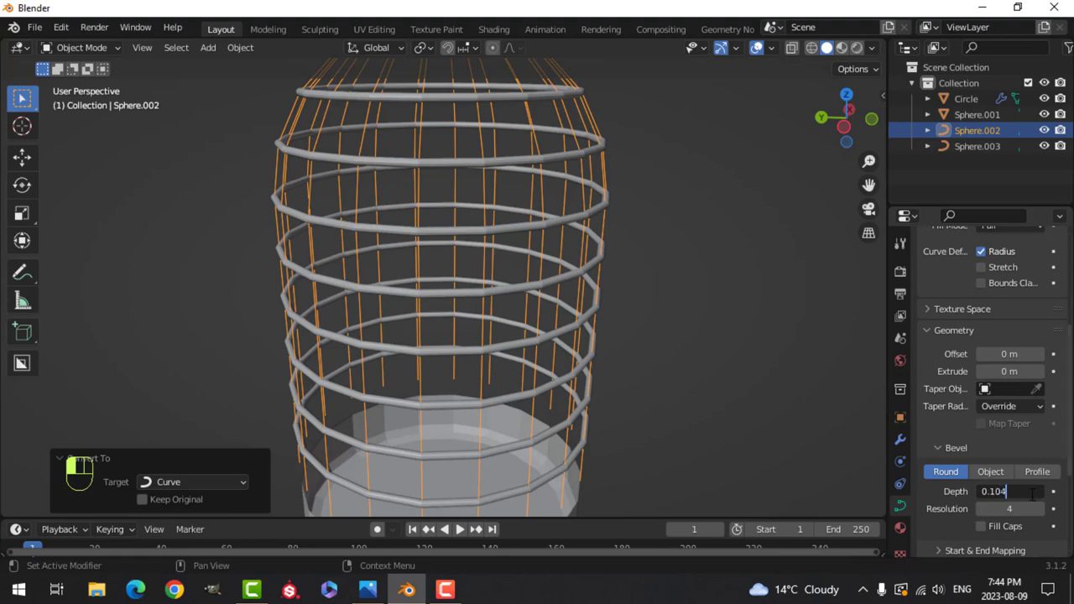
{"action": "type", "text": "0.104"}
{"action": "key", "text": "Return"}
{"action": "key", "text": "alt+a"}
- Thin both the vertical wires and the horizontal rings by setting each curve's bevel depth to 0.085 m
{"action": "scroll", "coordinate": [533, 229], "scroll_direction": "down", "scroll_amount": 4}
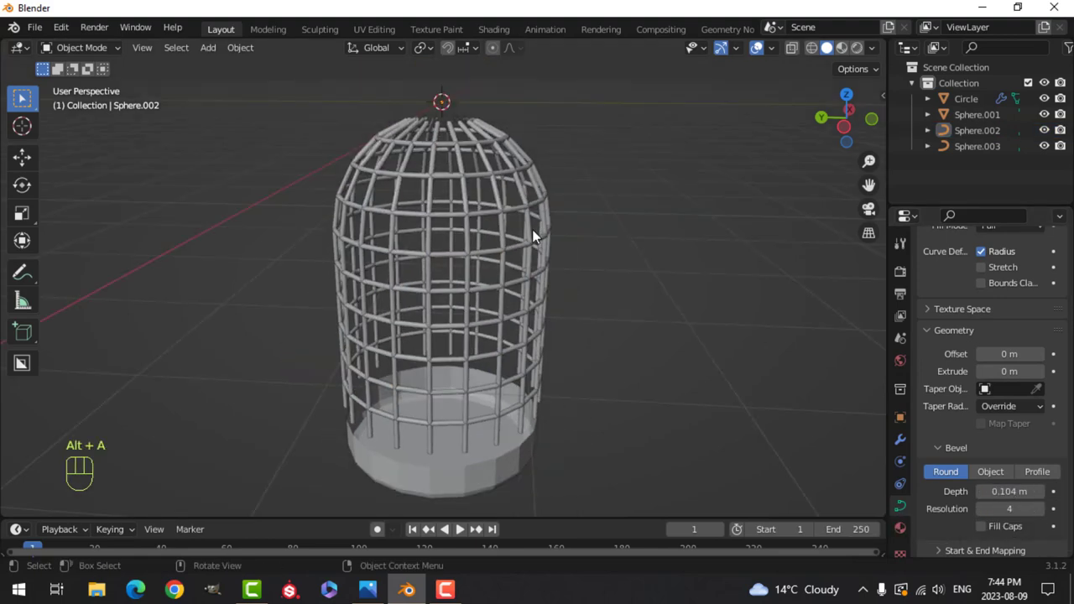
{"action": "middle_click_drag", "start_coordinate": [532, 229], "coordinate": [468, 274]}
{"action": "scroll", "coordinate": [499, 228], "scroll_direction": "up", "scroll_amount": 3}
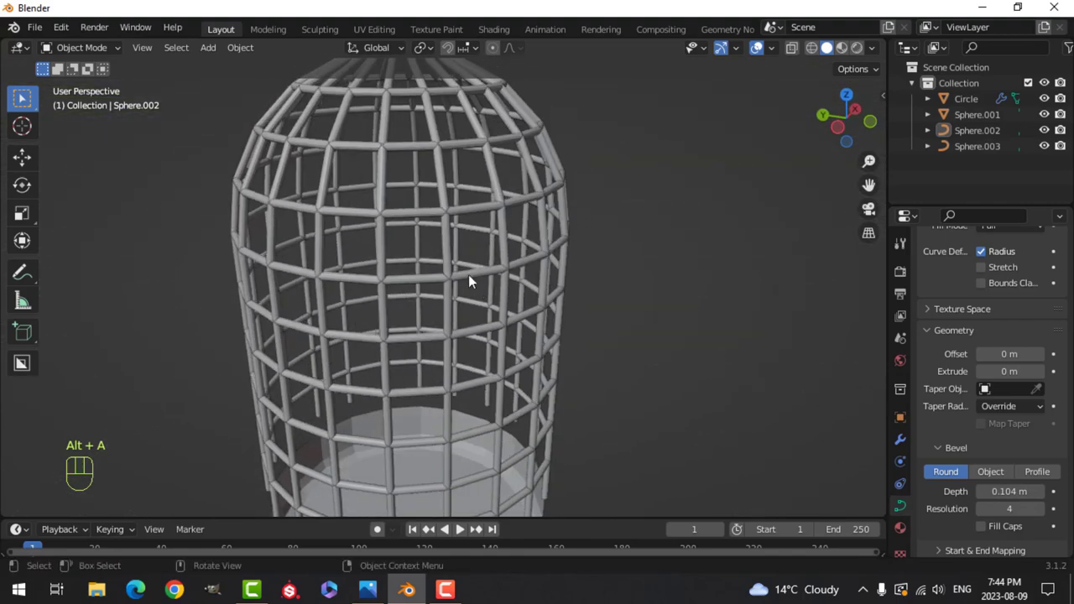
{"action": "left_click", "coordinate": [453, 248]}
{"action": "left_click", "coordinate": [1007, 491]}
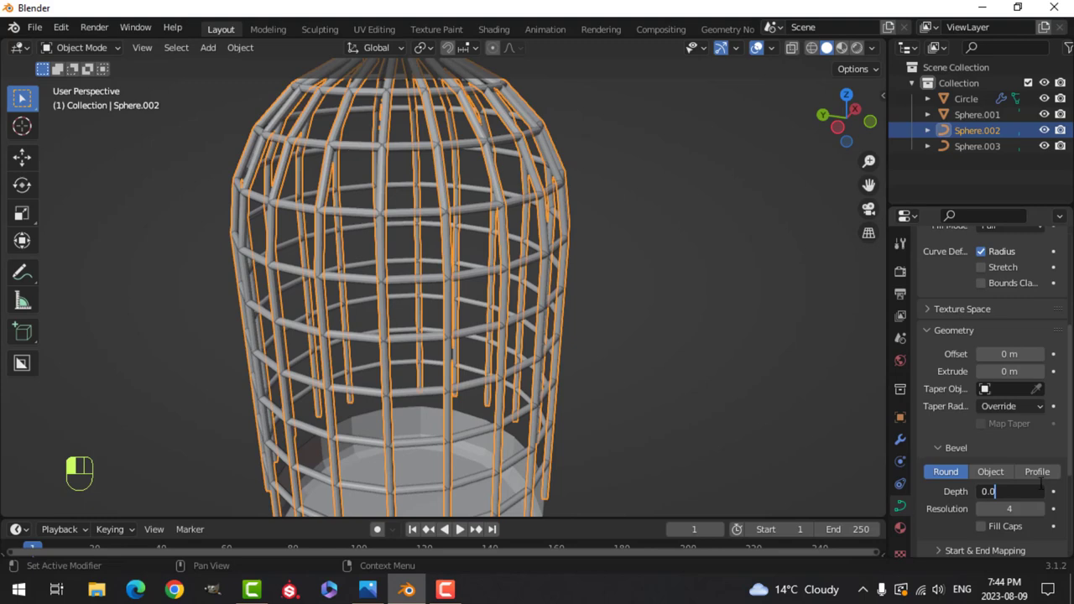
{"action": "type", "text": "0.085"}
{"action": "key", "text": "Return"}
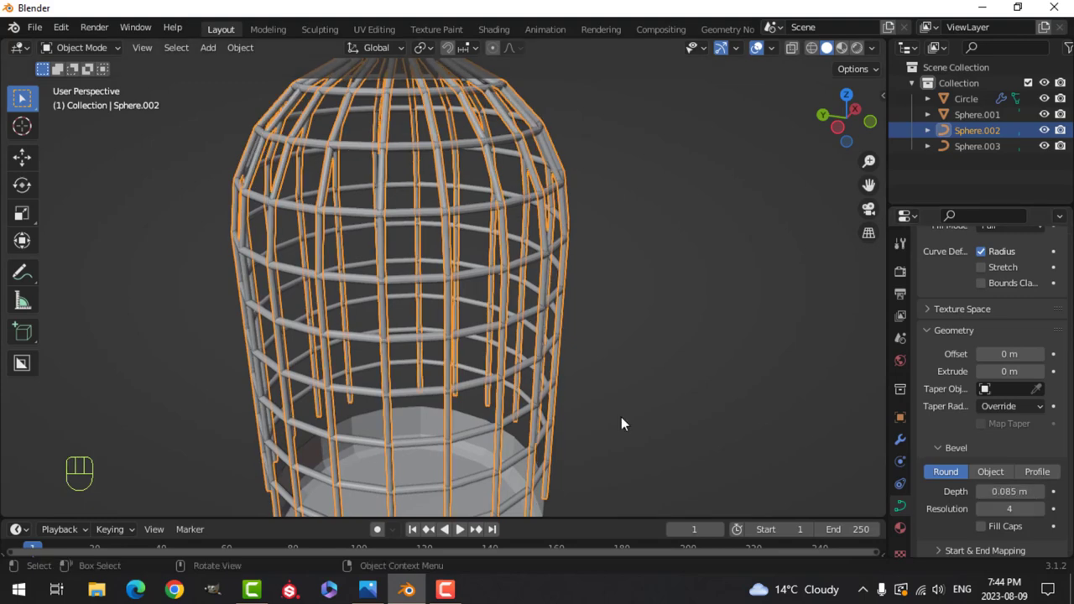
{"action": "left_click", "coordinate": [476, 205]}
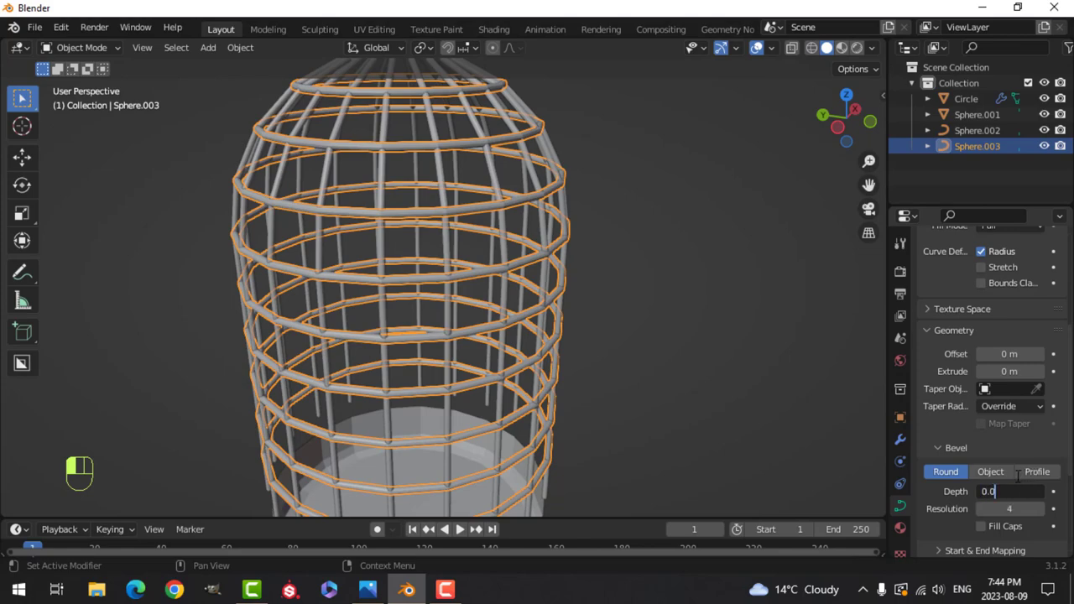
{"action": "type", "text": "0.085"}
{"action": "key", "text": "Return"}
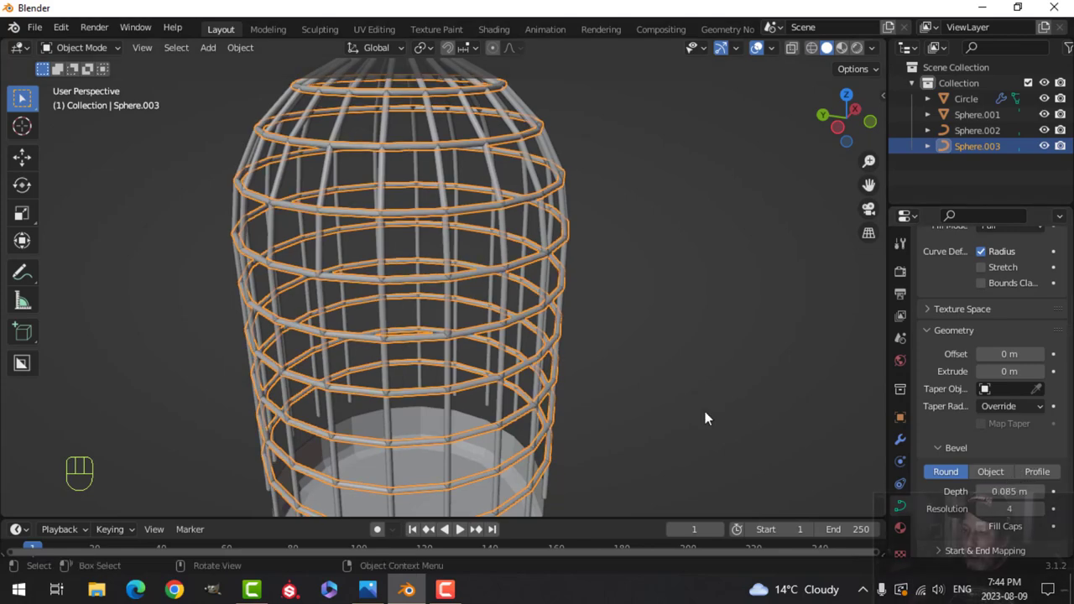
{"action": "key", "text": "alt+a"}
- Scale all control points of the vertical wires to 0.988 so they sit slightly inside the rings, finishing in Object Mode
{"action": "middle_click_drag", "start_coordinate": [518, 276], "coordinate": [461, 310], "text": "shift"}
{"action": "scroll", "coordinate": [461, 311], "scroll_direction": "up", "scroll_amount": 3}
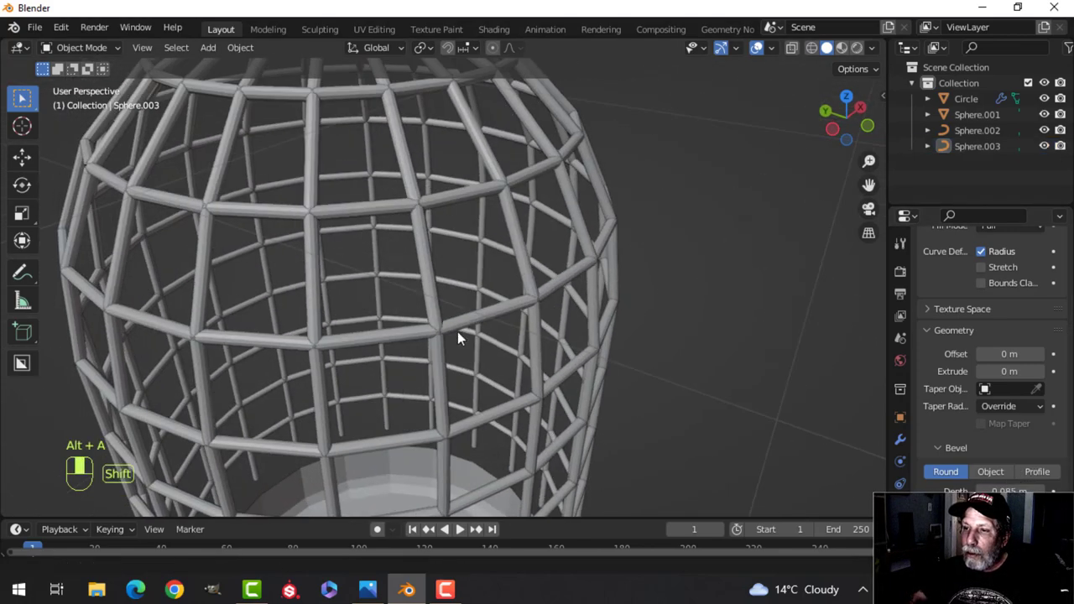
{"action": "left_click", "coordinate": [309, 241]}
{"action": "key", "text": "Tab"}
{"action": "key", "text": "a"}
{"action": "middle_click_drag", "start_coordinate": [395, 270], "coordinate": [654, 220]}
{"action": "key", "text": "s"}
{"action": "left_click", "coordinate": [588, 236]}
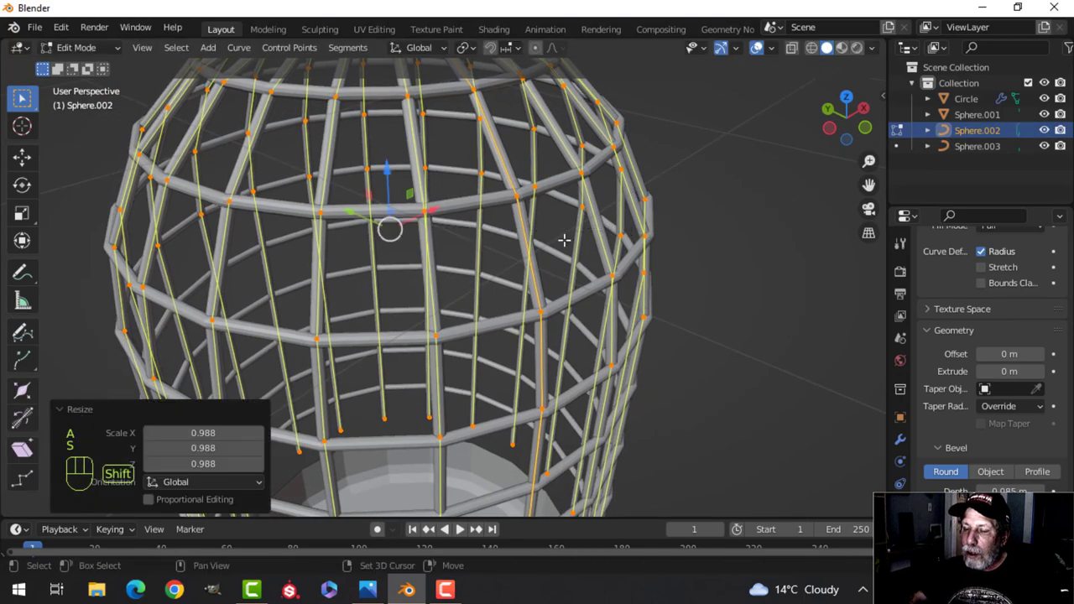
{"action": "key", "text": "Tab"}
{"action": "scroll", "coordinate": [426, 257], "scroll_direction": "down", "scroll_amount": 5}
{"action": "key", "text": "alt+a"}
- Check how the vertical wires and horizontal rings meet and how the cage body sits over the base
{"action": "scroll", "coordinate": [433, 270], "scroll_direction": "up", "scroll_amount": 3}
{"action": "left_click", "coordinate": [419, 193]}
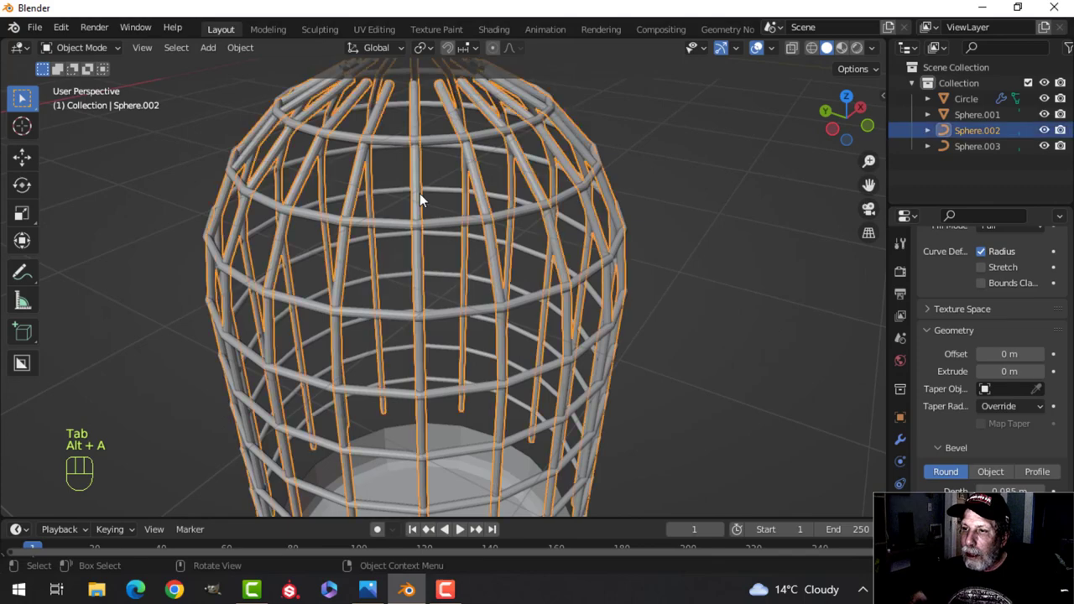
{"action": "right_click", "coordinate": [419, 193]}
{"action": "key", "text": "alt+a"}
{"action": "left_click", "coordinate": [447, 219]}
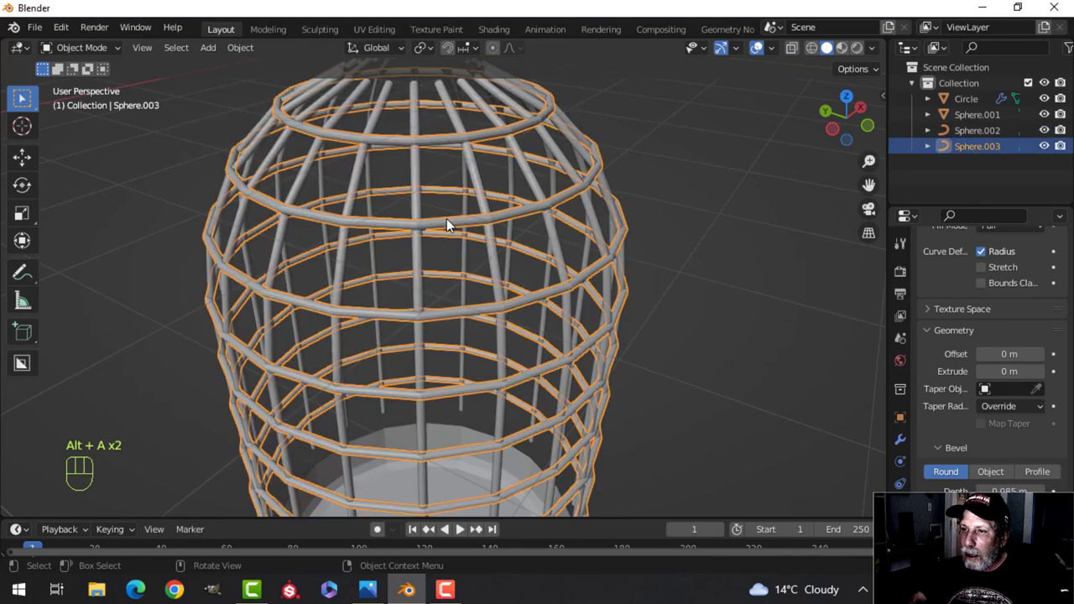
{"action": "right_click", "coordinate": [446, 217]}
{"action": "left_click", "coordinate": [446, 217]}
{"action": "scroll", "coordinate": [447, 246], "scroll_direction": "down", "scroll_amount": 4}
{"action": "key", "text": "alt+a"}
{"action": "middle_click_drag", "start_coordinate": [474, 330], "coordinate": [474, 295]}
{"action": "scroll", "coordinate": [482, 288], "scroll_direction": "down", "scroll_amount": 3}
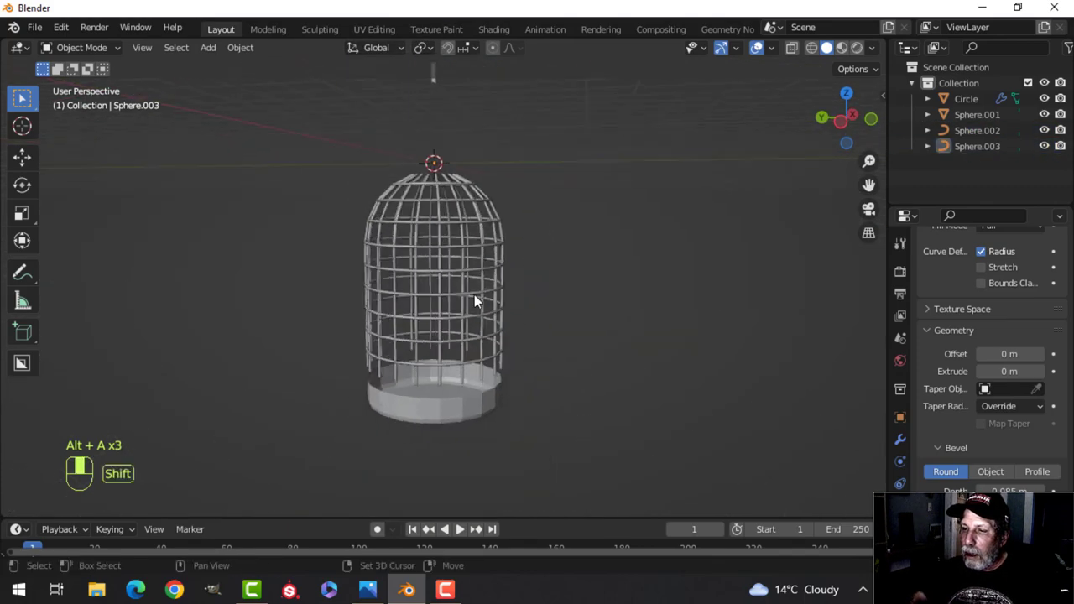
- Raise the whole base mesh about 1.09 m along Z to meet the wire ends and scale it up slightly
{"action": "middle_click_drag", "start_coordinate": [477, 352], "coordinate": [480, 307]}
{"action": "scroll", "coordinate": [479, 307], "scroll_direction": "up", "scroll_amount": 3}
{"action": "middle_click_drag", "start_coordinate": [506, 375], "coordinate": [511, 262], "text": "shift"}
{"action": "left_click", "coordinate": [494, 317]}
{"action": "key", "text": "Tab"}
{"action": "key", "text": "a"}
{"action": "middle_click_drag", "start_coordinate": [492, 326], "coordinate": [469, 354]}
{"action": "left_click_drag", "start_coordinate": [428, 285], "coordinate": [428, 260]}
{"action": "key", "text": "s"}
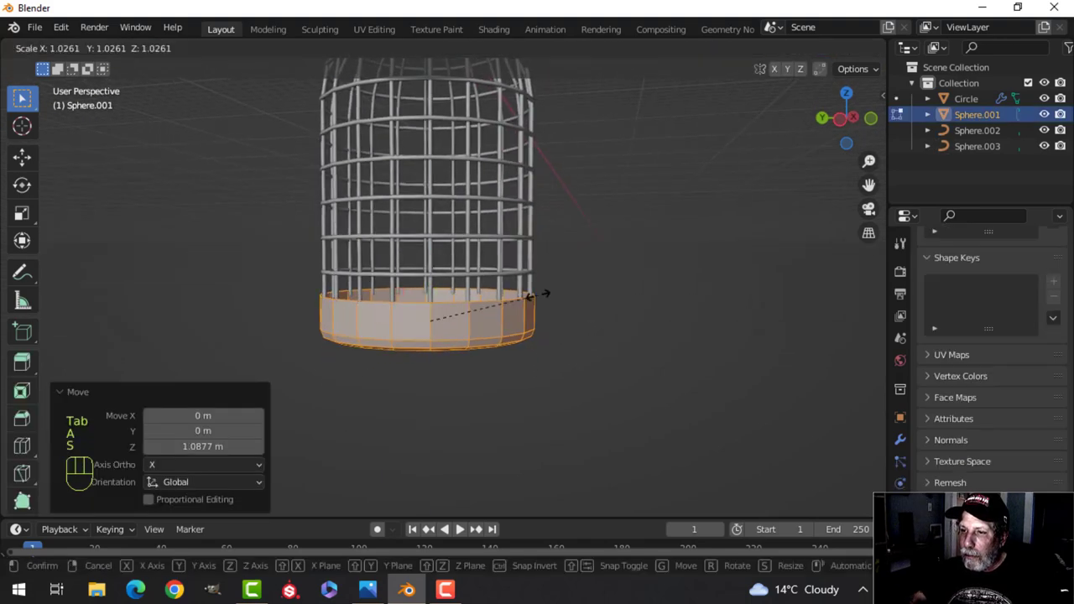
{"action": "left_click", "coordinate": [539, 296]}
- Give the base walls thickness by extruding the entire mesh in place and shrinking it inward about 0.22 m along its normals
{"action": "middle_click_drag", "start_coordinate": [542, 319], "coordinate": [579, 370]}
{"action": "scroll", "coordinate": [565, 386], "scroll_direction": "up", "scroll_amount": 2}
{"action": "key", "text": "e"}
{"action": "right_click", "coordinate": [654, 324]}
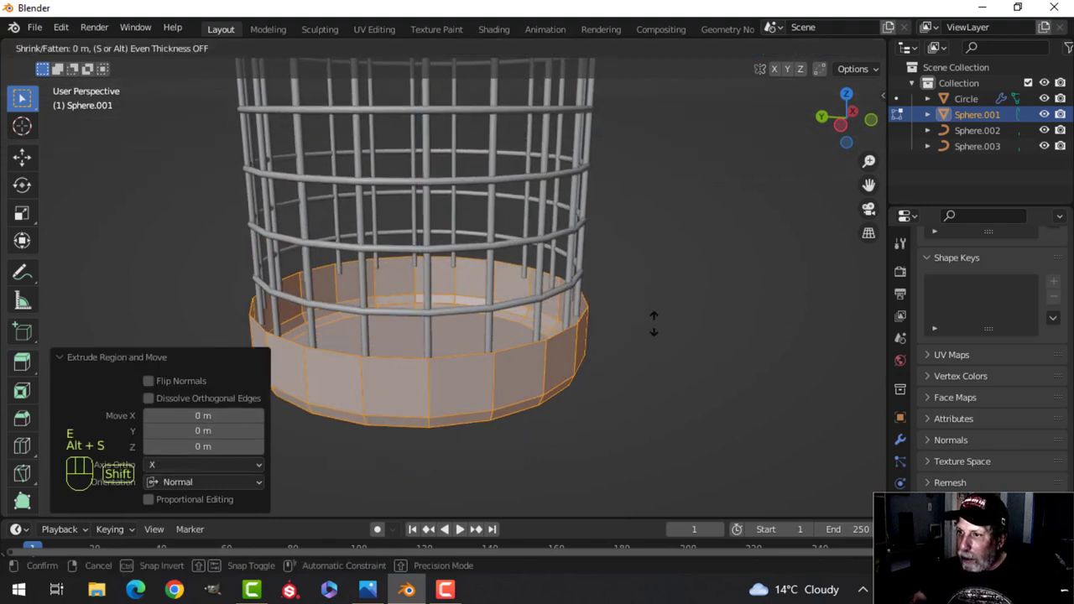
{"action": "key", "text": "alt+s"}
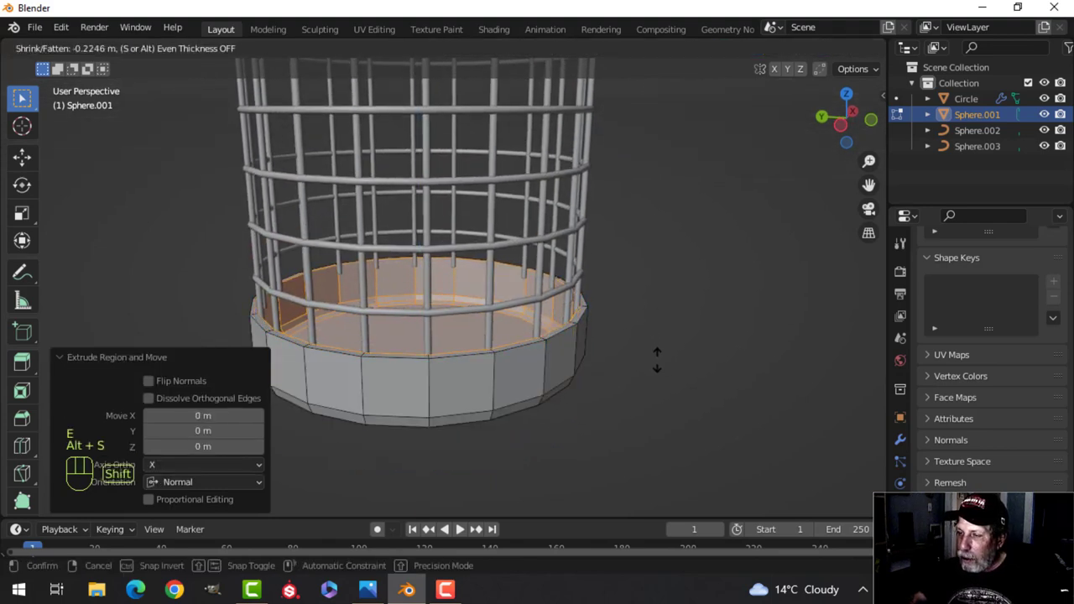
{"action": "left_click", "coordinate": [658, 360]}
- Scale the entire thickened base to 0.974 and return to Object Mode
{"action": "key", "text": "s"}
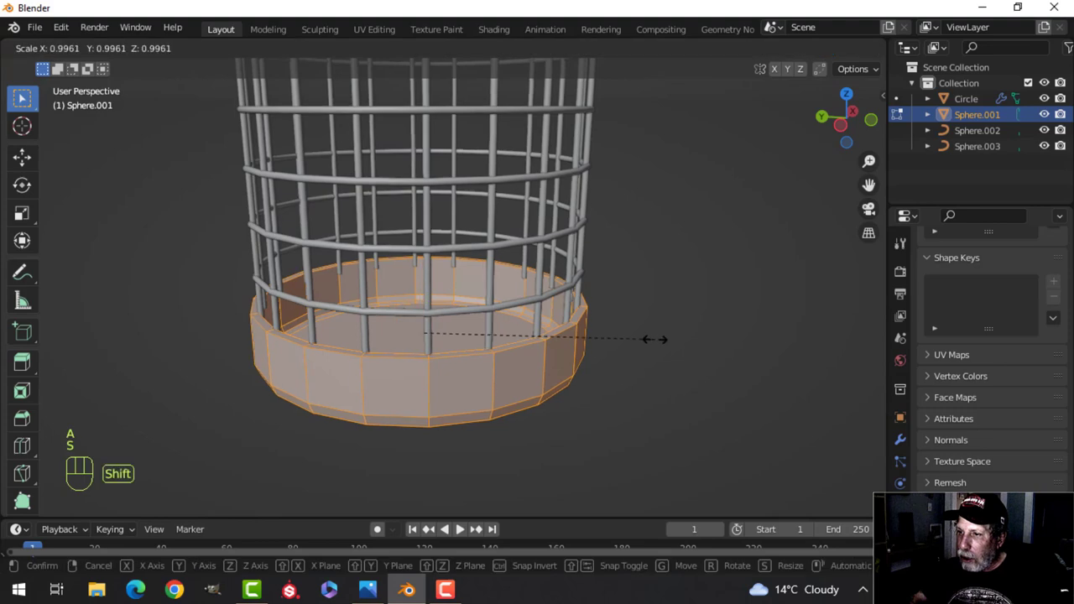
{"action": "left_click", "coordinate": [594, 360]}
{"action": "scroll", "coordinate": [545, 319], "scroll_direction": "up", "scroll_amount": 5}
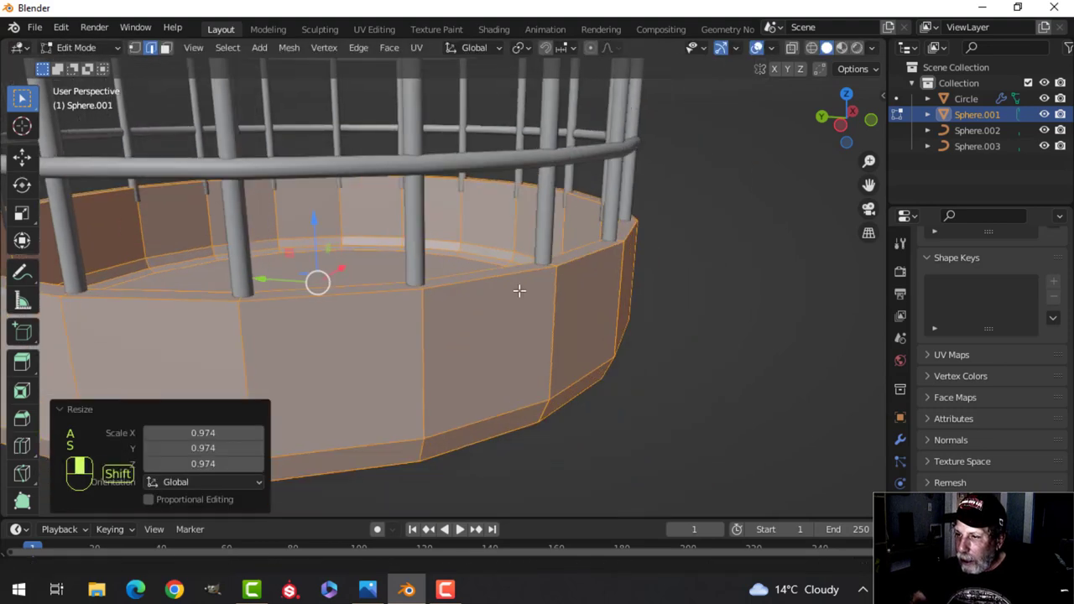
{"action": "key", "text": "Tab"}
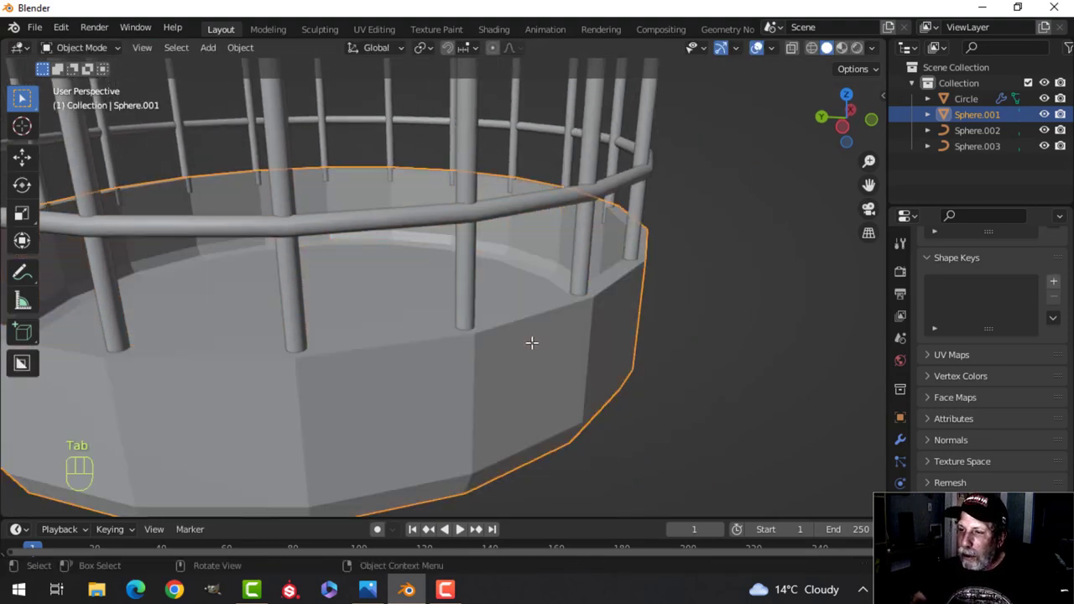
- Bevel the inner and outer edge loops of the base's rim with 2 segments, about 0.047 m wide
{"action": "key", "text": "Tab"}
{"action": "key", "text": "alt+a"}
{"action": "key", "text": "2"}
{"action": "left_click", "coordinate": [554, 320], "text": "alt+shift"}
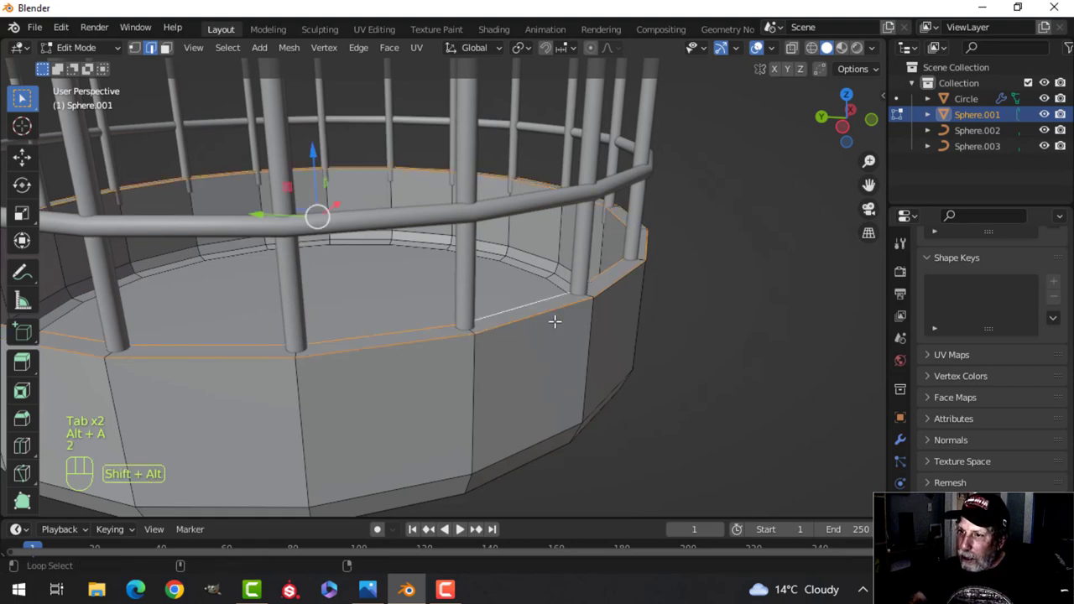
{"action": "key", "text": "ctrl+b"}
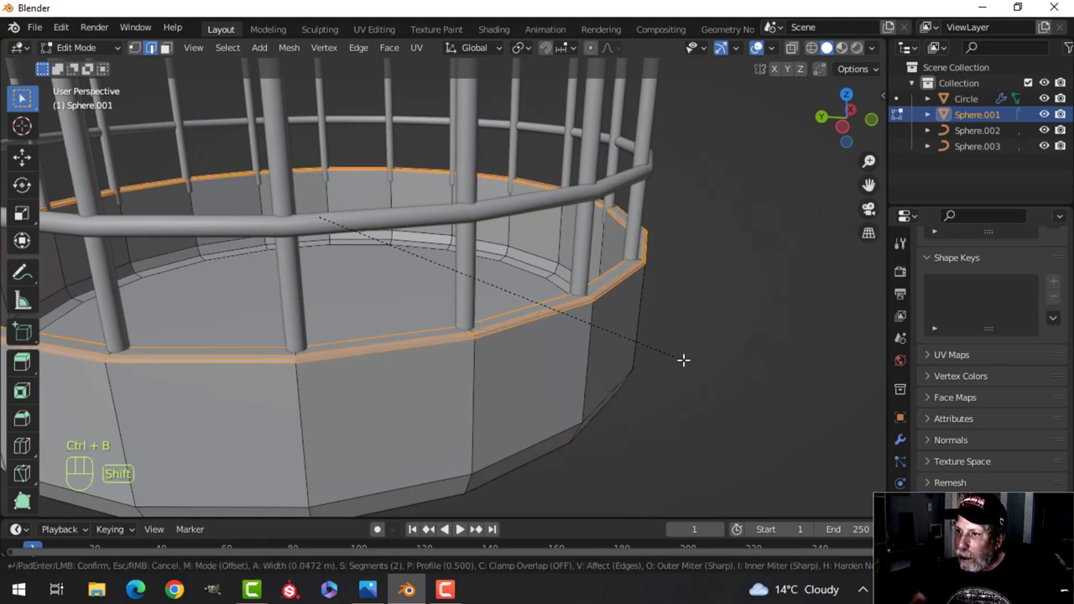
{"action": "left_click", "coordinate": [686, 360]}
- Shade the base smooth and add a level 1 subdivision surface to it, then deselect it
{"action": "key", "text": "Tab"}
{"action": "right_click", "coordinate": [564, 355]}
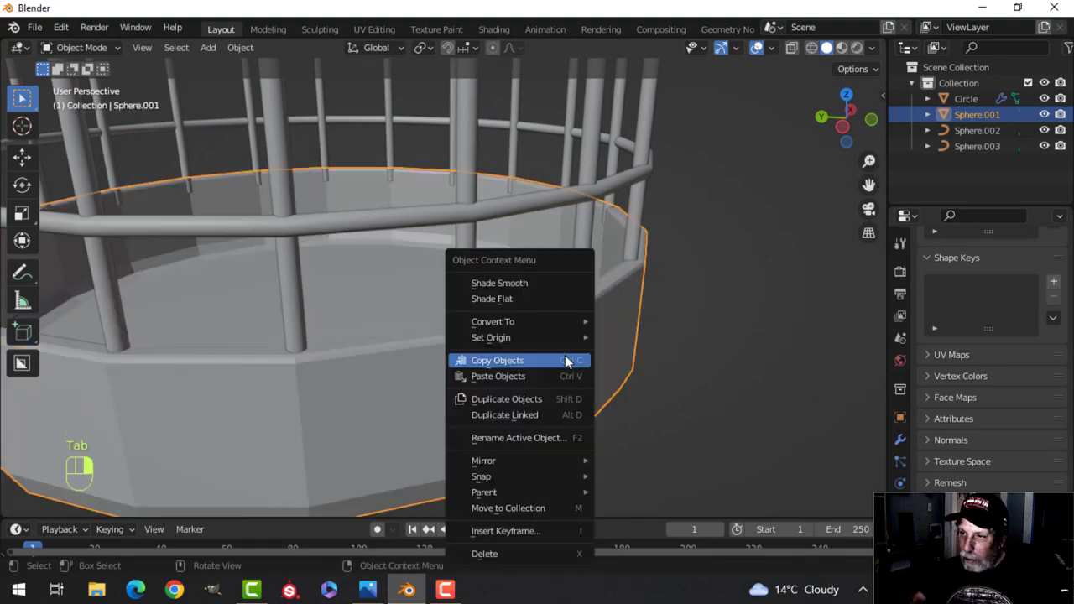
{"action": "left_click", "coordinate": [525, 284]}
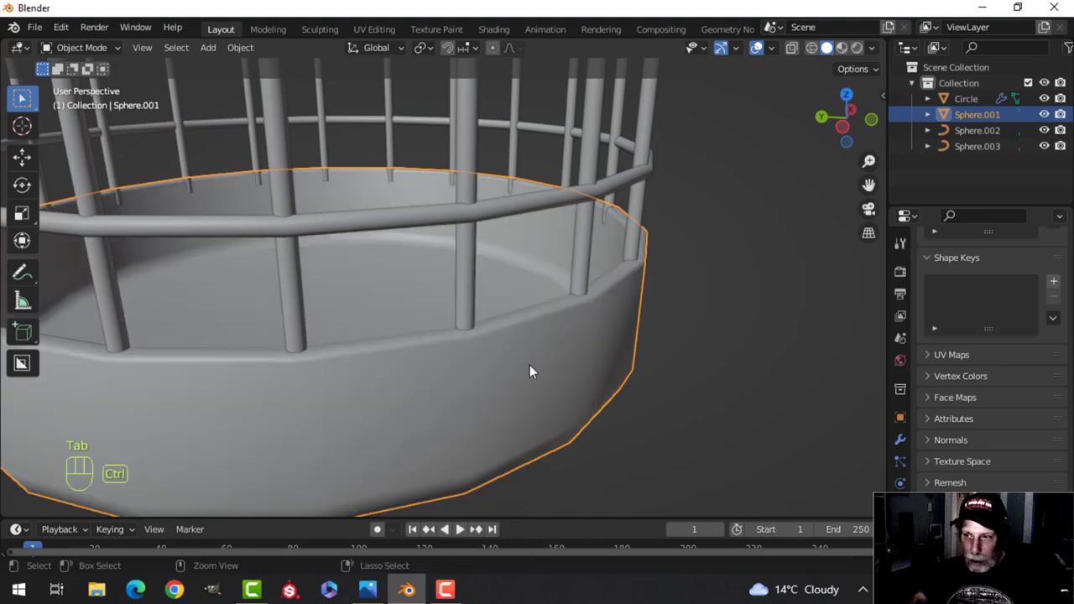
{"action": "key", "text": "ctrl+1"}
{"action": "right_click", "coordinate": [497, 357]}
{"action": "left_click", "coordinate": [473, 283]}
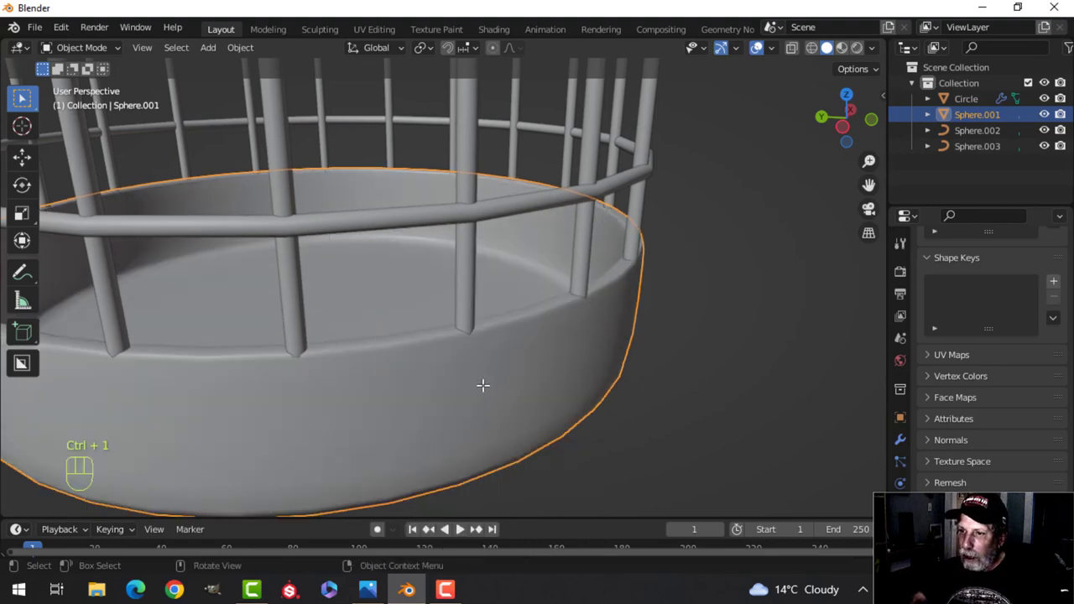
{"action": "key", "text": "Tab"}
{"action": "key", "text": "alt+a"}
{"action": "key", "text": "Tab"}
{"action": "scroll", "coordinate": [489, 384], "scroll_direction": "down", "scroll_amount": 5}
{"action": "key", "text": "alt+a"}
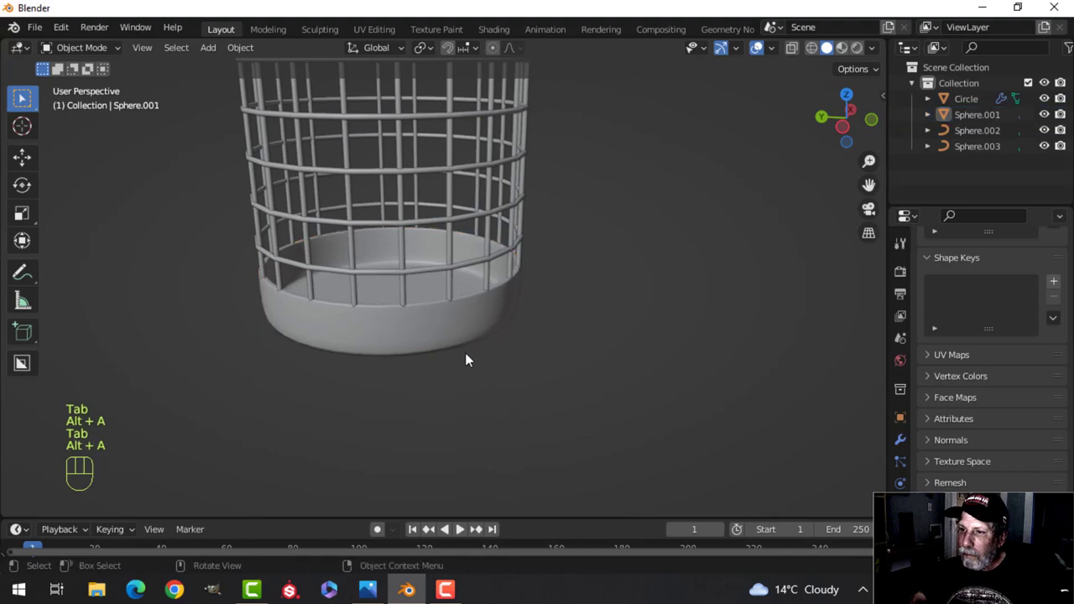
- Set the bevel depth of both the vertical wires and the horizontal rings to 0.08 m
{"action": "scroll", "coordinate": [484, 346], "scroll_direction": "up", "scroll_amount": 5}
{"action": "middle_click_drag", "start_coordinate": [490, 352], "coordinate": [519, 360]}
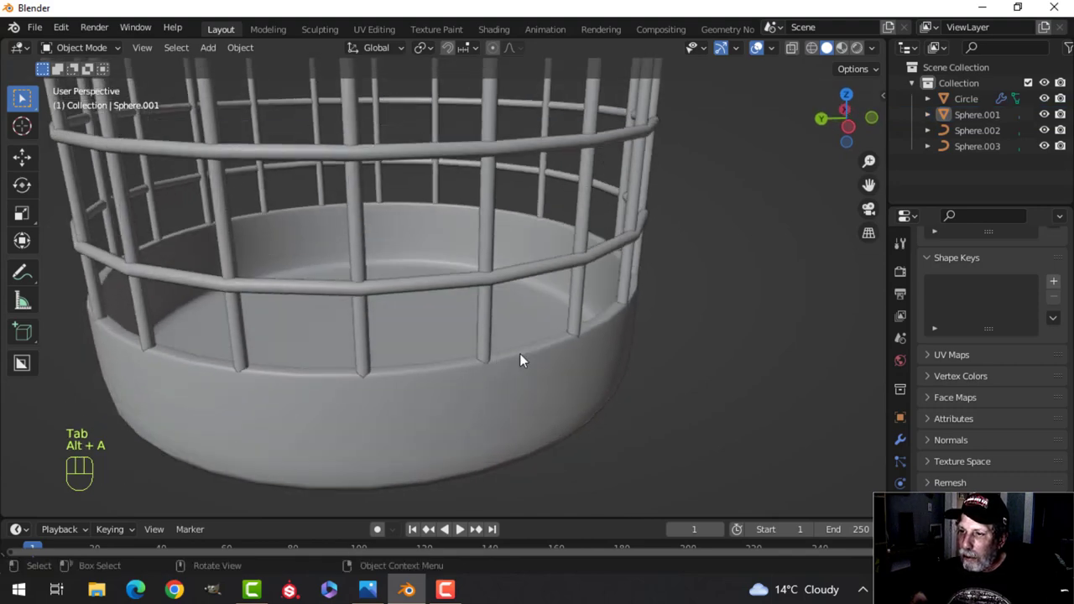
{"action": "left_click", "coordinate": [574, 295]}
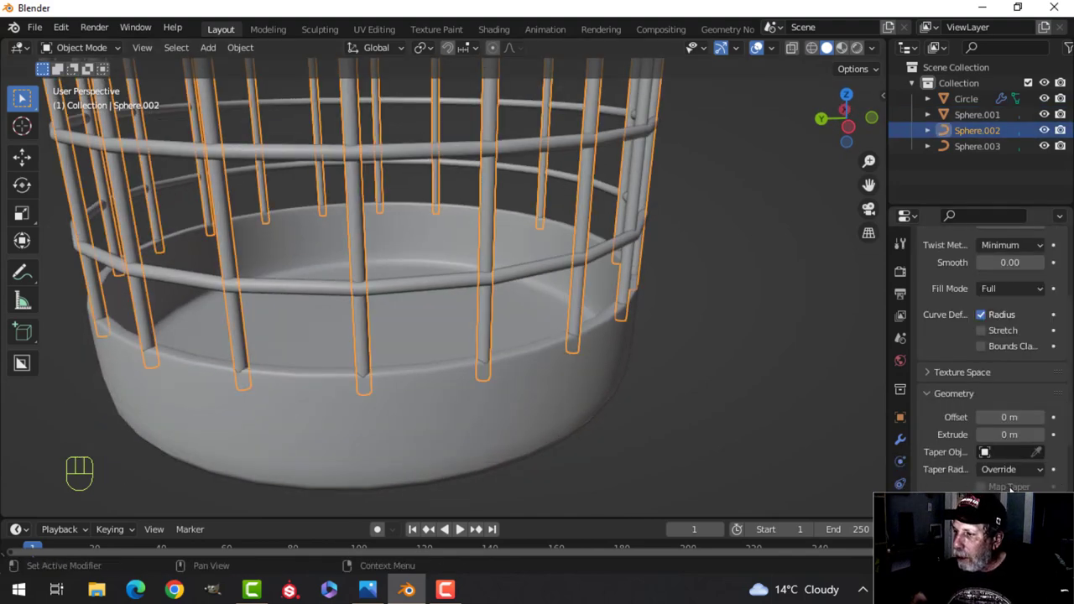
{"action": "scroll", "coordinate": [1010, 489], "scroll_direction": "down", "scroll_amount": 3}
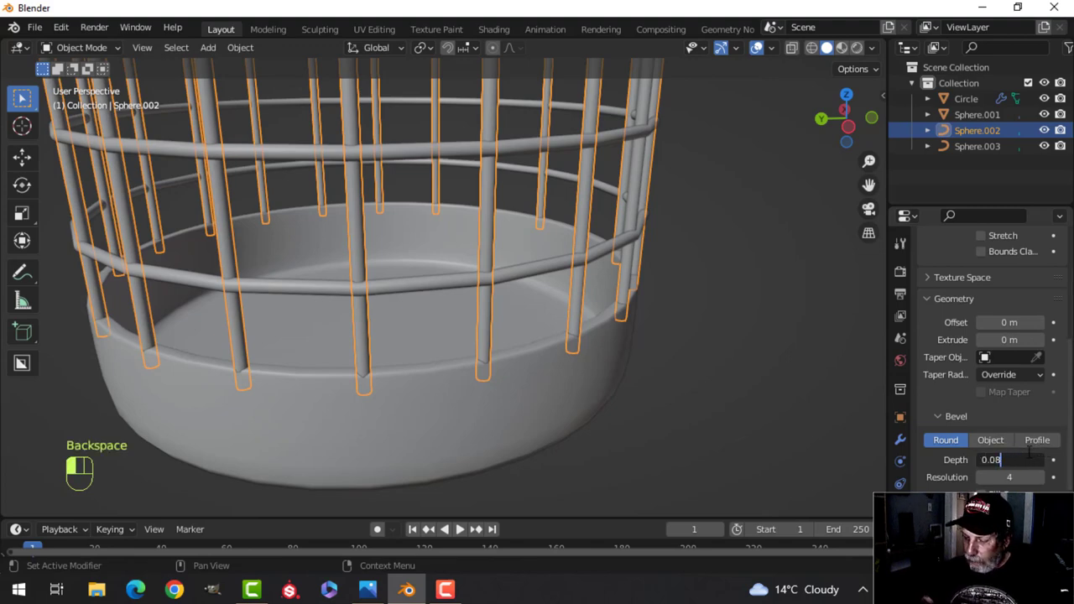
{"action": "left_click", "coordinate": [1029, 453]}
{"action": "left_click", "coordinate": [532, 265]}
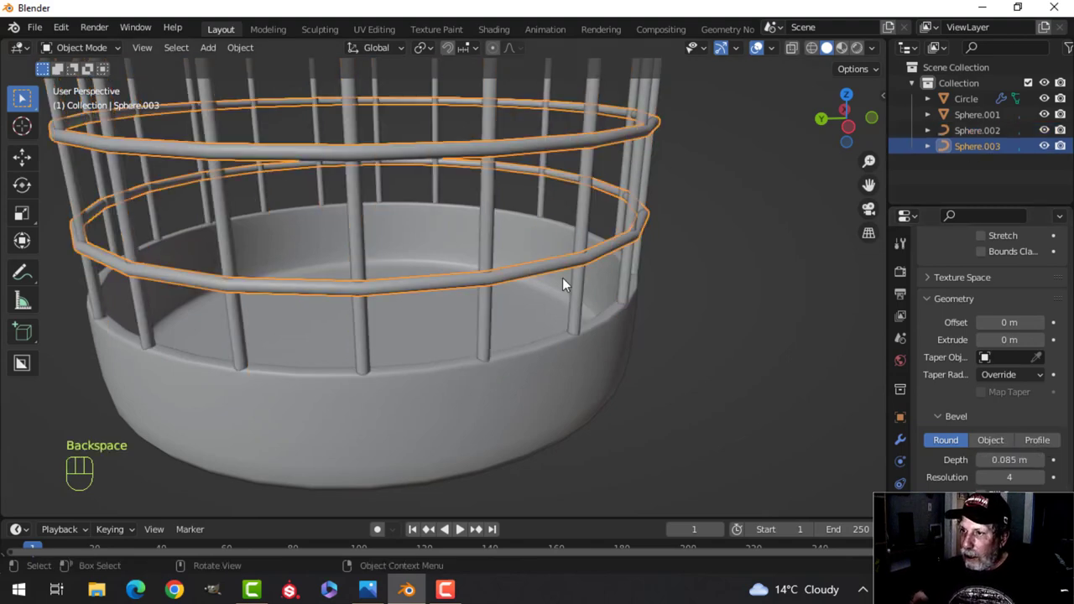
{"action": "left_click", "coordinate": [1064, 463]}
{"action": "scroll", "coordinate": [627, 217], "scroll_direction": "down", "scroll_amount": 5}
{"action": "key", "text": "alt+a"}
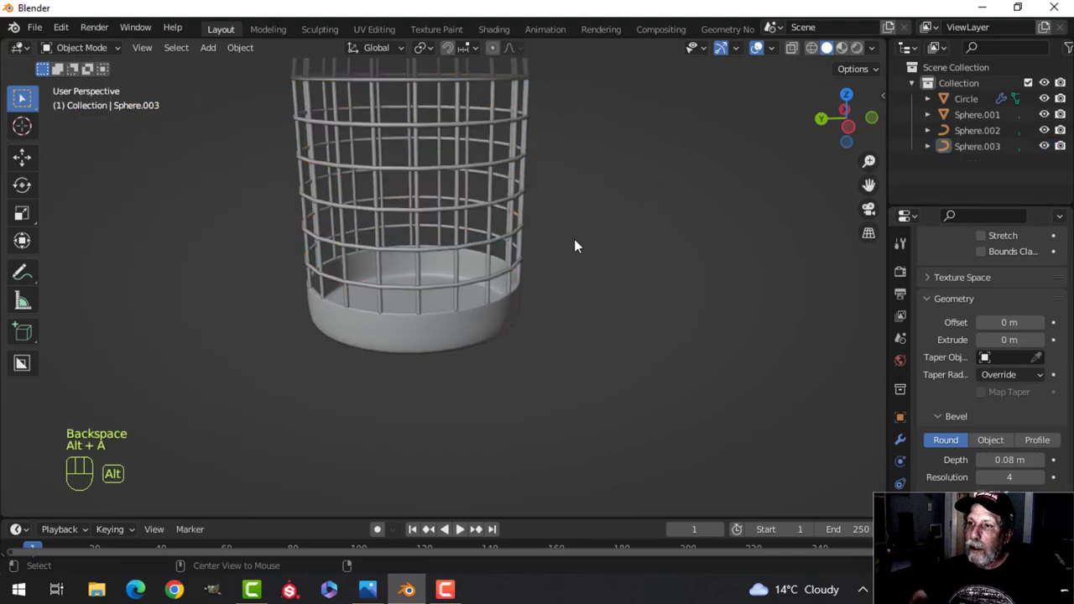
- Look over the cage from the base up to the open top of the dome and the hook above it
{"action": "middle_click_drag", "start_coordinate": [574, 240], "coordinate": [559, 304], "text": "shift"}
{"action": "middle_click_drag", "start_coordinate": [547, 227], "coordinate": [487, 353]}
{"action": "scroll", "coordinate": [526, 296], "scroll_direction": "up", "scroll_amount": 2}
{"action": "scroll", "coordinate": [487, 292], "scroll_direction": "down", "scroll_amount": 5}
{"action": "middle_click_drag", "start_coordinate": [487, 308], "coordinate": [494, 272]}
{"action": "scroll", "coordinate": [476, 328], "scroll_direction": "up", "scroll_amount": 3}
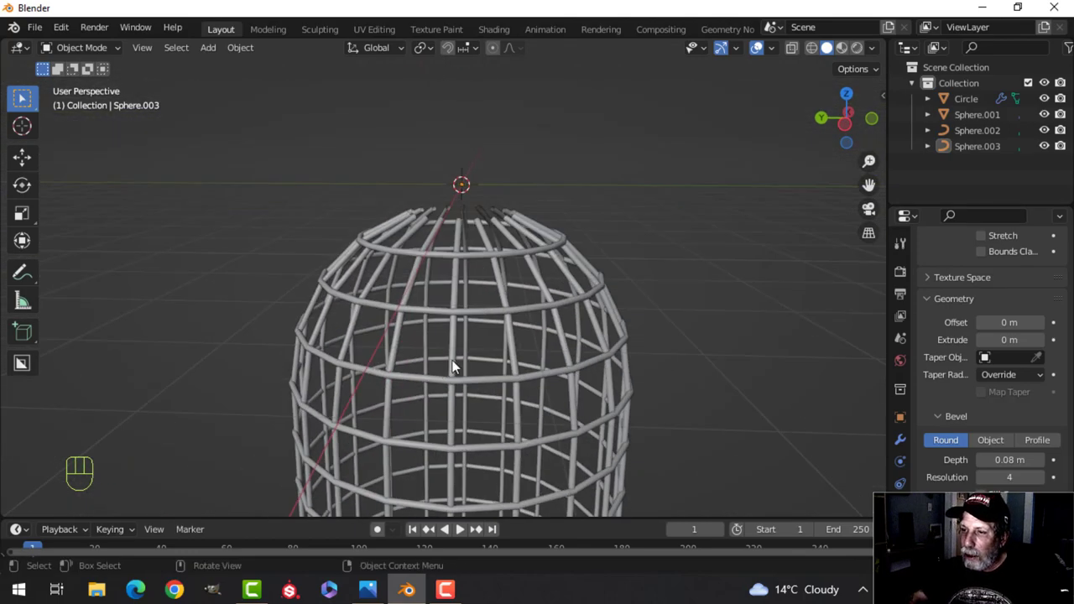
{"action": "scroll", "coordinate": [481, 305], "scroll_direction": "up", "scroll_amount": 2}
{"action": "scroll", "coordinate": [469, 301], "scroll_direction": "up", "scroll_amount": 2, "text": "shift"}
{"action": "scroll", "coordinate": [425, 354], "scroll_direction": "down", "scroll_amount": 3}
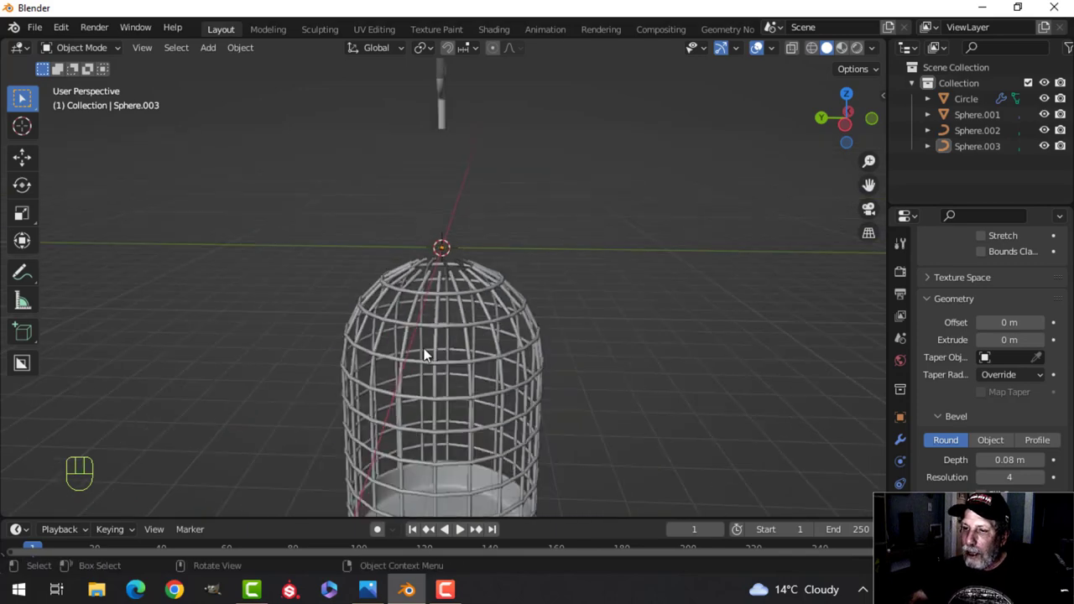
{"action": "scroll", "coordinate": [425, 355], "scroll_direction": "down", "scroll_amount": 1}
{"action": "mouse_move", "coordinate": [436, 356]}
{"action": "middle_mouse_down", "text": "shift"}
{"action": "mouse_move", "coordinate": [442, 292]}
{"action": "mouse_move", "coordinate": [447, 370]}
{"action": "mouse_move", "coordinate": [453, 354]}
{"action": "middle_mouse_up", "text": "shift"}
{"action": "scroll", "coordinate": [447, 369], "scroll_direction": "up", "scroll_amount": 3}
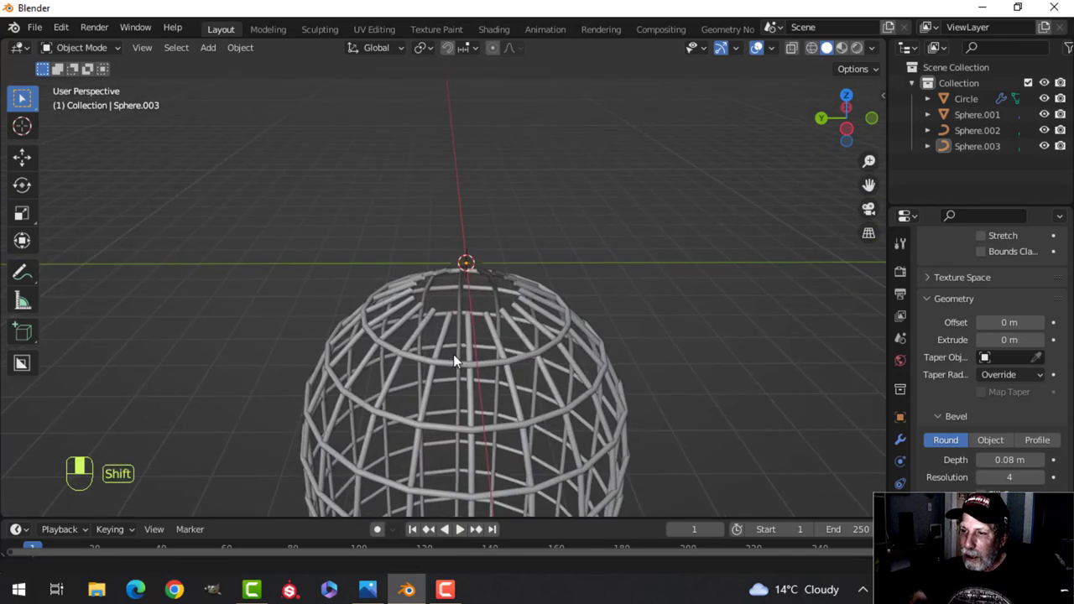
- Add a mesh circle with a reduced vertex count above the dome and scale it to 1.307 in Edit Mode
{"action": "key", "text": "shift+a"}
{"action": "mouse_move", "coordinate": [410, 234]}
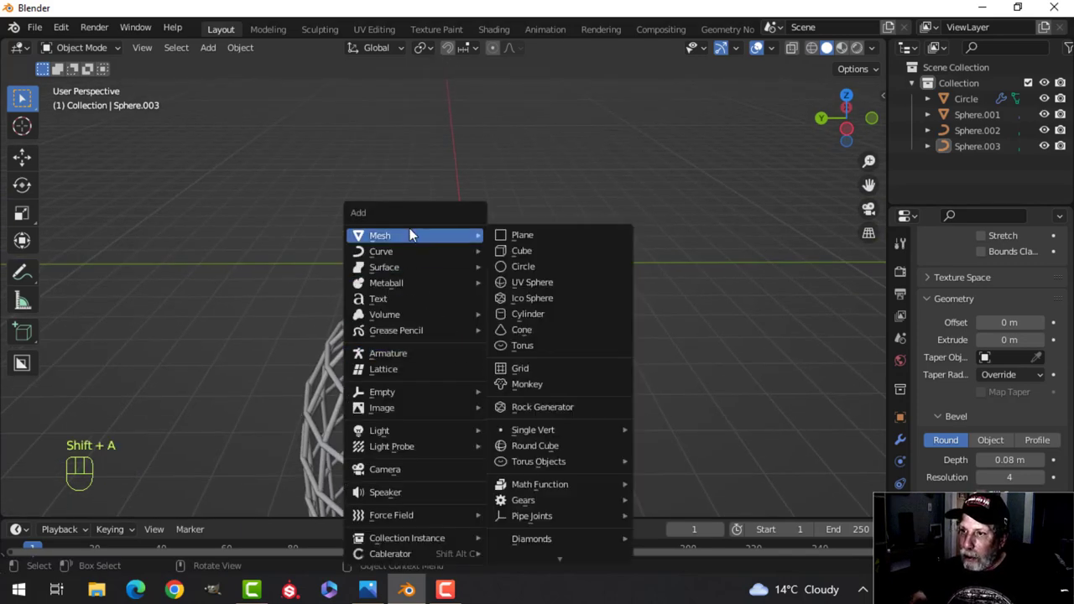
{"action": "left_click", "coordinate": [516, 272]}
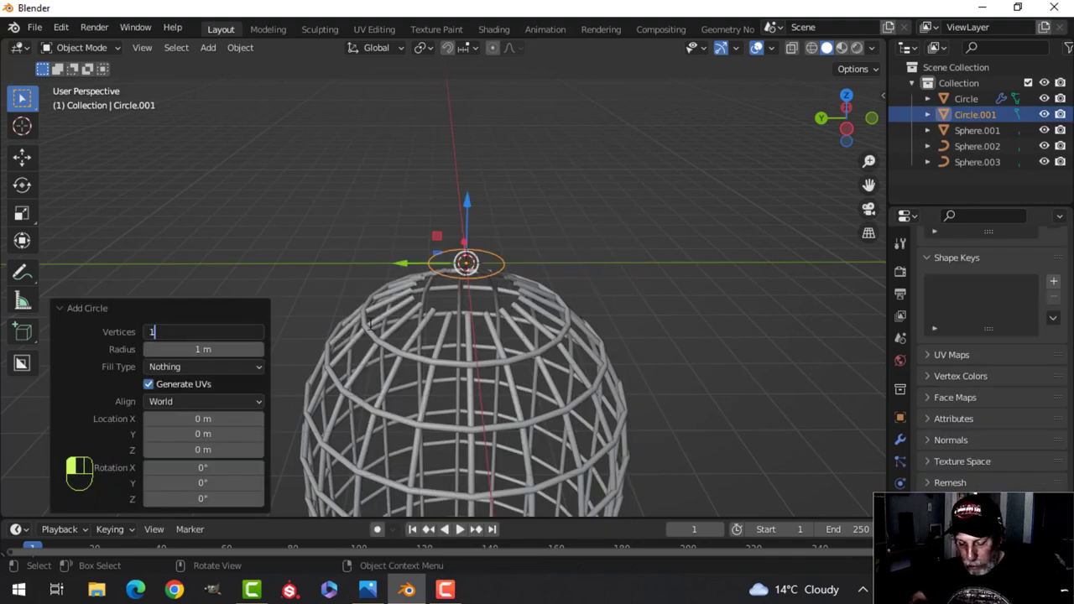
{"action": "key", "text": "Tab"}
{"action": "key", "text": "s"}
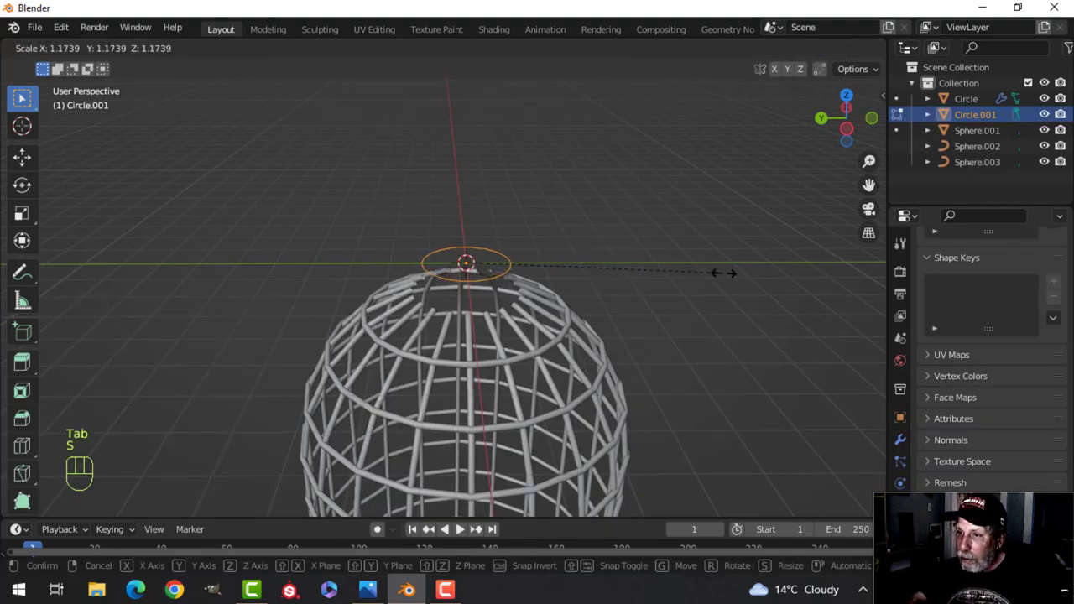
{"action": "left_click", "coordinate": [751, 273]}
- Lower the circle onto the upper ends of the vertical wires and scale it to match their opening
{"action": "middle_click_drag", "start_coordinate": [513, 305], "coordinate": [521, 265], "text": "shift"}
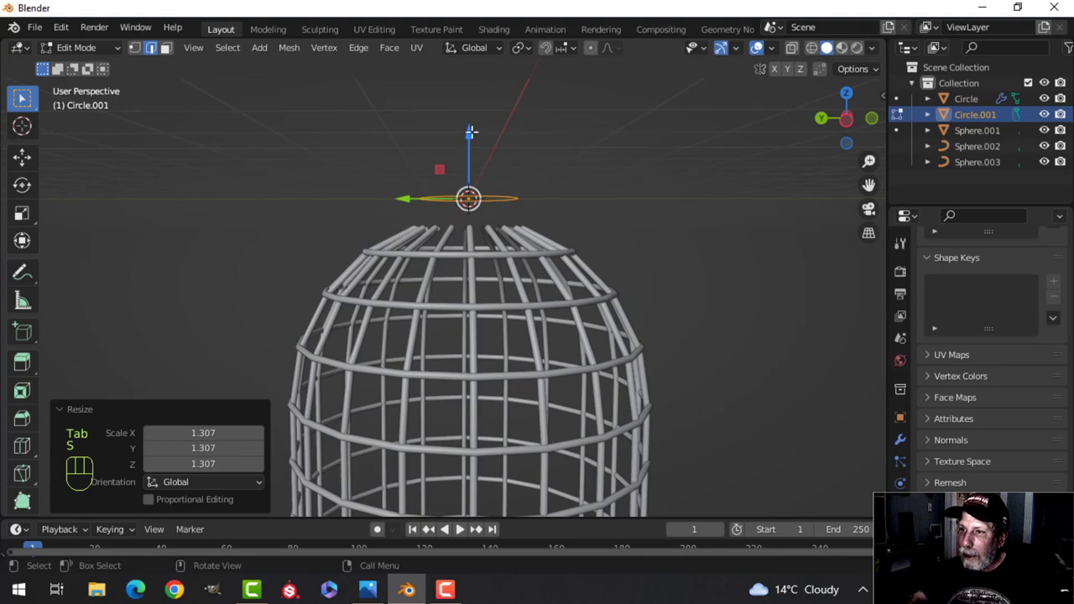
{"action": "left_click_drag", "start_coordinate": [471, 132], "coordinate": [473, 165]}
{"action": "scroll", "coordinate": [512, 213], "scroll_direction": "up", "scroll_amount": 4}
{"action": "middle_click_drag", "start_coordinate": [511, 220], "coordinate": [556, 267]}
{"action": "key", "text": "s"}
{"action": "left_click", "coordinate": [564, 294]}
- Extrude the circle about 0.46 m upward to form a collar around the wire ends
{"action": "key", "text": "e"}
{"action": "right_click", "coordinate": [556, 266]}
{"action": "left_click_drag", "start_coordinate": [499, 169], "coordinate": [497, 134]}
{"action": "scroll", "coordinate": [528, 161], "scroll_direction": "down", "scroll_amount": 2}
{"action": "middle_click_drag", "start_coordinate": [527, 171], "coordinate": [515, 204], "text": "shift"}
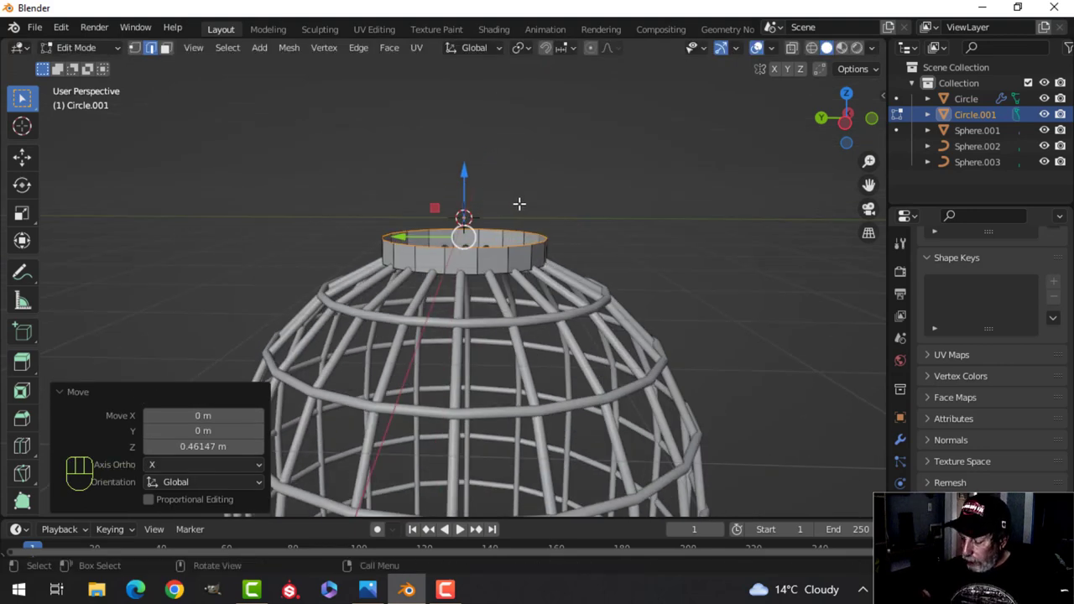
- Extrude the collar's top edge about 0.12 m upward and scale it in strongly to form a sloped cap
{"action": "key", "text": "KP_1"}
{"action": "middle_click_drag", "start_coordinate": [188, 208], "coordinate": [504, 246], "text": "shift"}
{"action": "scroll", "coordinate": [505, 247], "scroll_direction": "up", "scroll_amount": 3}
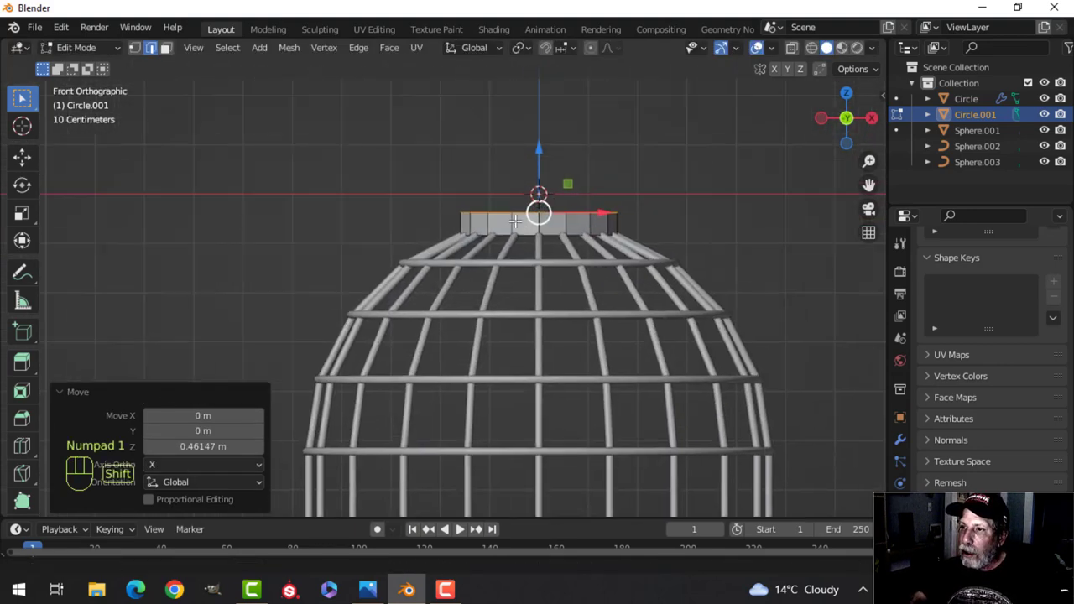
{"action": "middle_click_drag", "start_coordinate": [540, 208], "coordinate": [431, 268], "text": "shift"}
{"action": "scroll", "coordinate": [431, 267], "scroll_direction": "up", "scroll_amount": 2}
{"action": "key", "text": "e"}
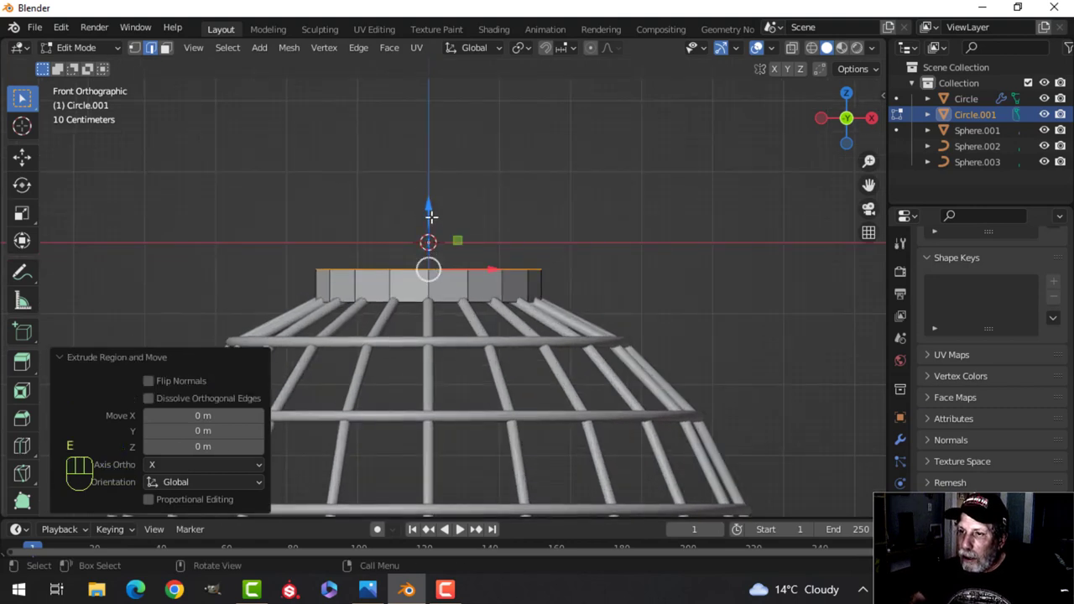
{"action": "left_click_drag", "start_coordinate": [431, 216], "coordinate": [433, 210]}
{"action": "key", "text": "s"}
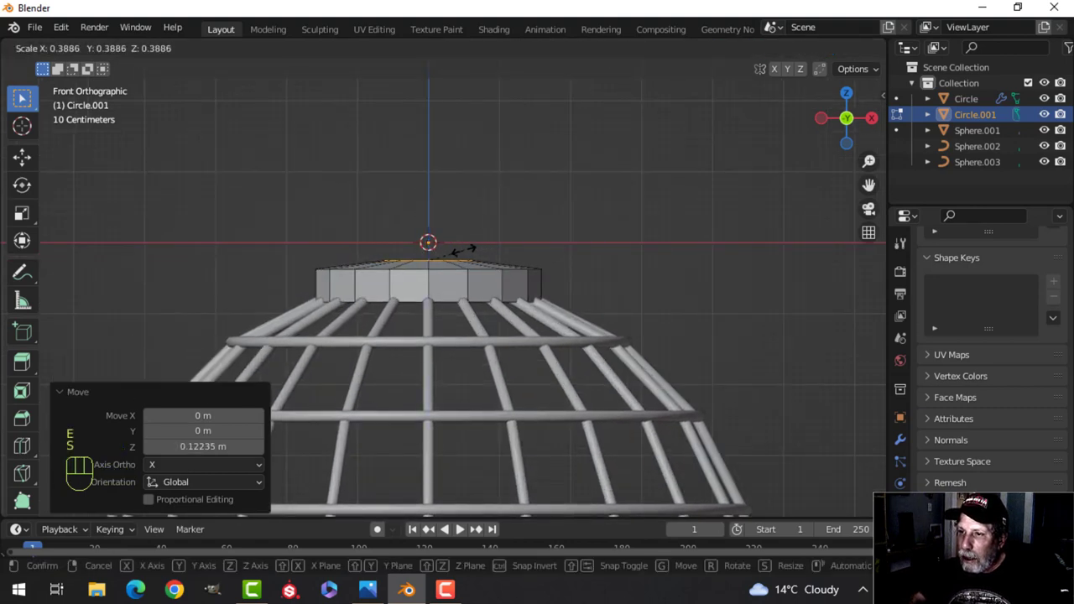
{"action": "left_click", "coordinate": [445, 250]}
- Extrude a short neck up from the cap's centre opening, then extrude its top edge and scale it outward into a flare
{"action": "key", "text": "e"}
{"action": "right_click", "coordinate": [444, 252]}
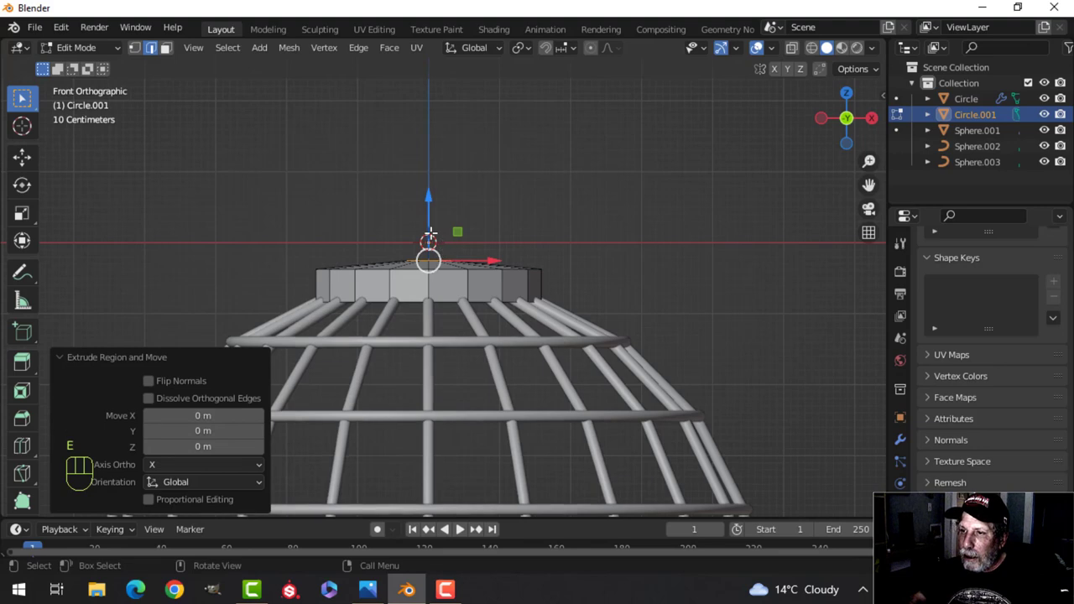
{"action": "left_click_drag", "start_coordinate": [431, 233], "coordinate": [430, 156]}
{"action": "key", "text": "e"}
{"action": "left_click", "coordinate": [427, 227]}
{"action": "key", "text": "s"}
{"action": "left_click", "coordinate": [480, 206]}
- Extrude the flared edge upward into straight knob sides and extrude a tapered top that narrows inward
{"action": "key", "text": "e"}
{"action": "right_click", "coordinate": [458, 210]}
{"action": "key", "text": "e"}
{"action": "right_click", "coordinate": [429, 169]}
{"action": "key", "text": "s"}
{"action": "left_click", "coordinate": [430, 196]}
{"action": "key", "text": "s"}
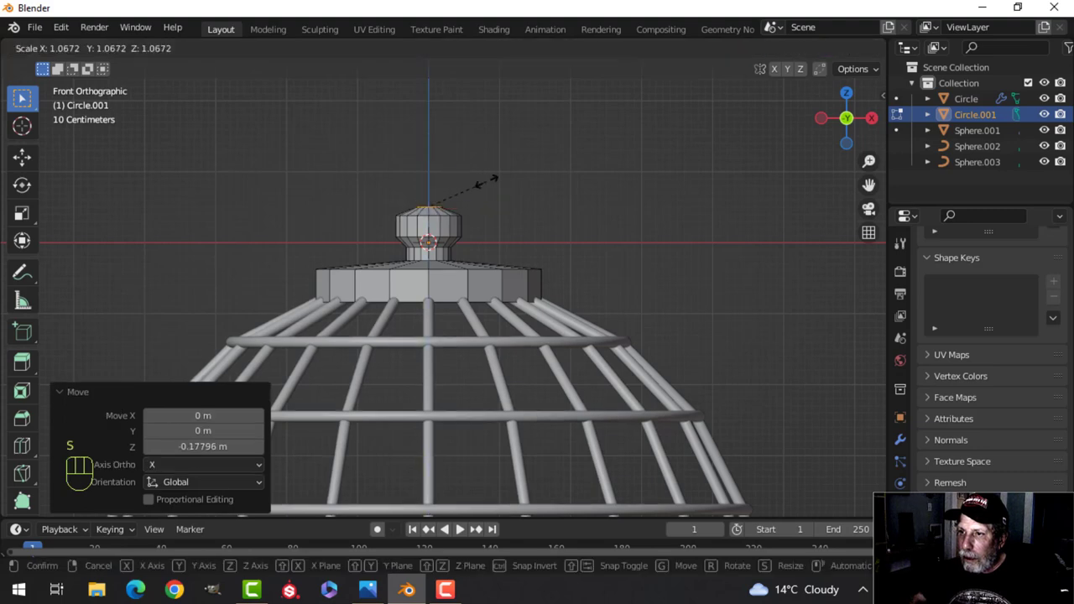
{"action": "left_click", "coordinate": [507, 181]}
- Fill the open top edge loop of the knob with a face
{"action": "scroll", "coordinate": [489, 204], "scroll_direction": "down", "scroll_amount": 2}
{"action": "middle_click_drag", "start_coordinate": [489, 204], "coordinate": [506, 350], "text": "shift"}
{"action": "scroll", "coordinate": [483, 276], "scroll_direction": "up", "scroll_amount": 3}
{"action": "scroll", "coordinate": [479, 335], "scroll_direction": "up", "scroll_amount": 3}
{"action": "key", "text": "f"}
- Select the outer upper edge loop of the cap and scale it to 0.935
{"action": "key", "text": "alt+a"}
{"action": "left_click", "coordinate": [483, 336], "text": "alt+shift"}
{"action": "key", "text": "s"}
{"action": "left_click", "coordinate": [621, 357]}
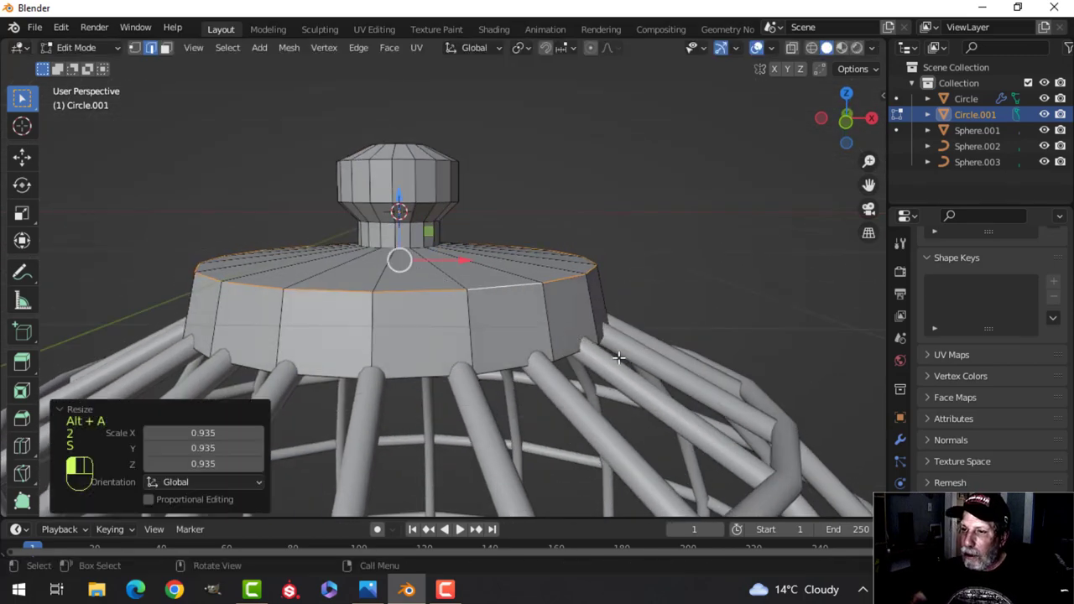
- Extrude the cap's bottom edge loop and move the new loop about 0.093 m down
{"action": "key", "text": "alt+a"}
{"action": "left_click", "coordinate": [464, 378], "text": "alt+shift"}
{"action": "middle_click_drag", "start_coordinate": [464, 378], "coordinate": [429, 357]}
{"action": "key", "text": "e"}
{"action": "left_click", "coordinate": [429, 356]}
{"action": "left_click_drag", "start_coordinate": [400, 271], "coordinate": [405, 285]}
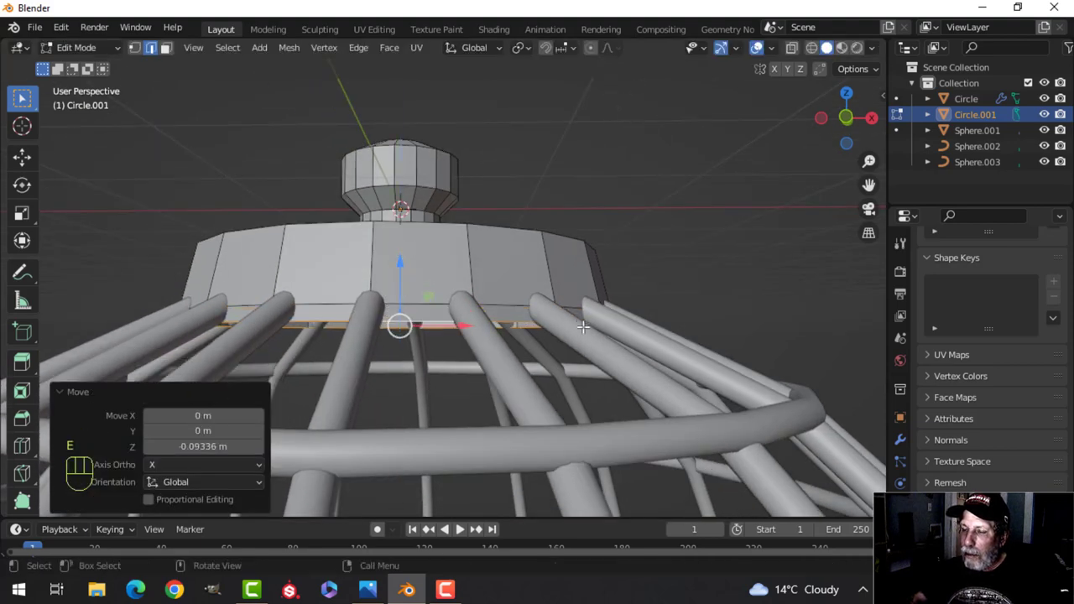
- Fill the cap's bottom edge loop with a face and bevel that loop with two segments
{"action": "key", "text": "f"}
{"action": "key", "text": "ctrl+b"}
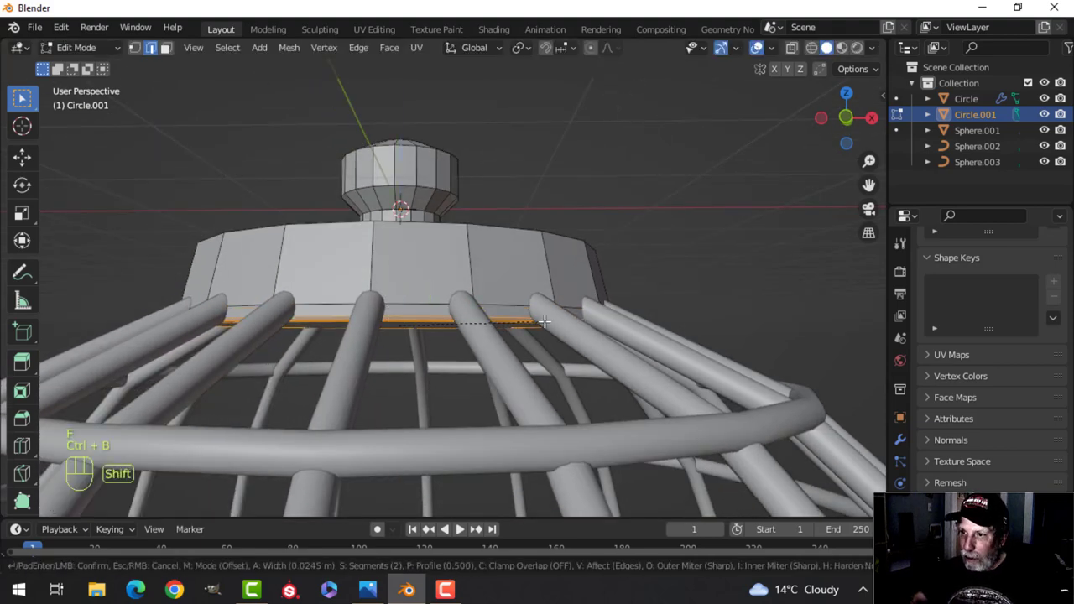
{"action": "left_click", "coordinate": [566, 307]}
- Bevel the cap's outer upper edge loop about 0.09 m wide with two segments
{"action": "mouse_move", "coordinate": [566, 307]}
{"action": "middle_mouse_down"}
{"action": "mouse_move", "coordinate": [499, 330]}
{"action": "mouse_move", "coordinate": [567, 293]}
{"action": "middle_mouse_up"}
{"action": "key", "text": "alt+a"}
{"action": "left_click", "coordinate": [566, 294], "text": "alt"}
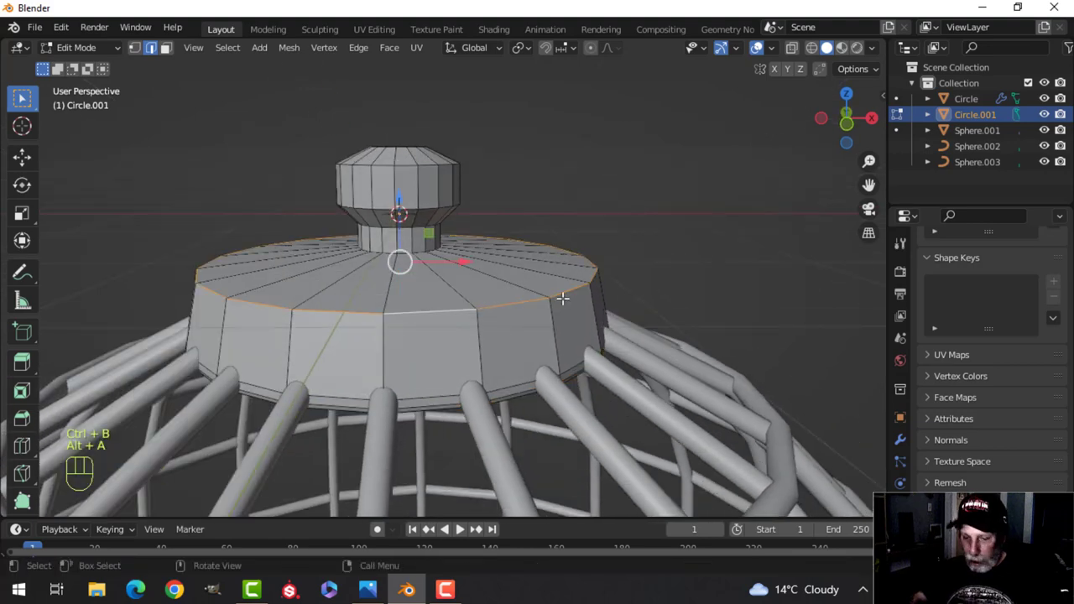
{"action": "key", "text": "ctrl+b"}
{"action": "left_click", "coordinate": [571, 316]}
- Bevel the lower and upper edge loops of the knob's neck with two segments each
{"action": "scroll", "coordinate": [407, 304], "scroll_direction": "up", "scroll_amount": 2}
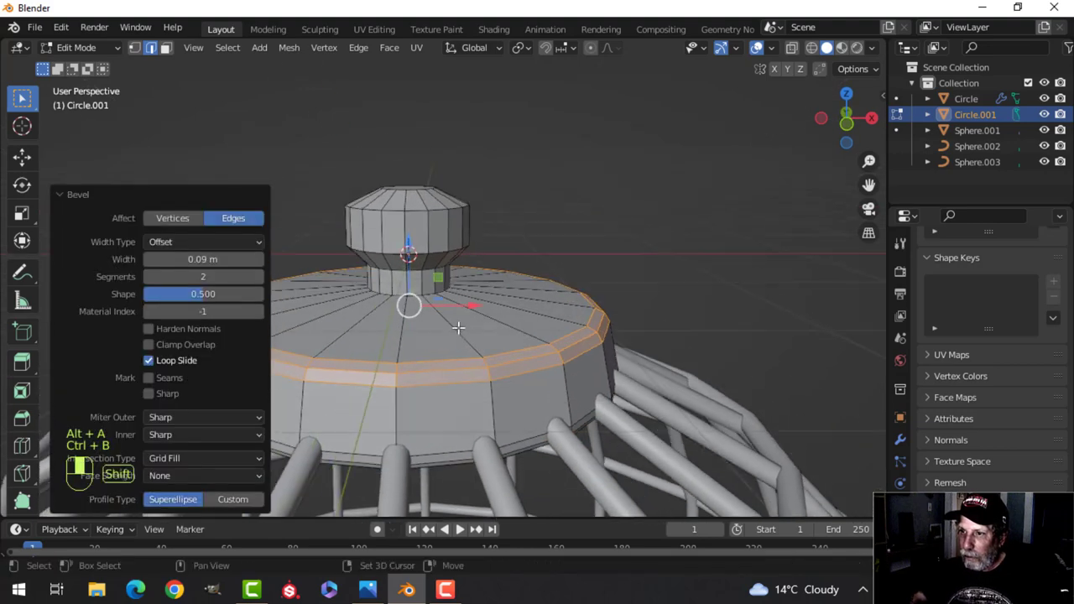
{"action": "key", "text": "alt+a"}
{"action": "key", "text": "ctrl+b"}
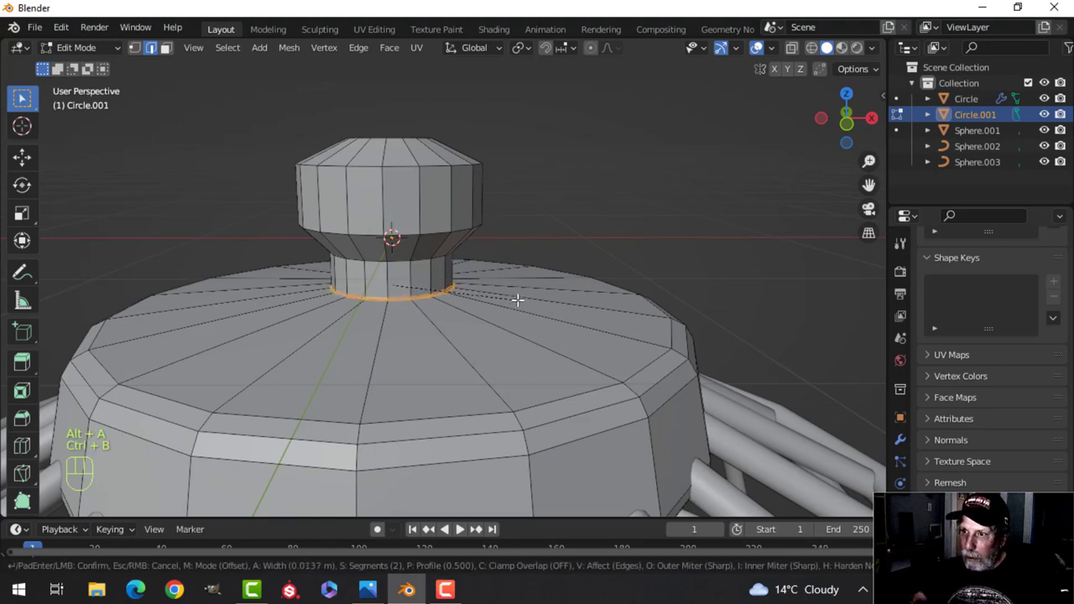
{"action": "left_click", "coordinate": [523, 305]}
{"action": "mouse_move", "coordinate": [465, 299]}
{"action": "middle_mouse_down", "text": "shift"}
{"action": "mouse_move", "coordinate": [491, 333]}
{"action": "mouse_move", "coordinate": [478, 311]}
{"action": "middle_mouse_up", "text": "shift"}
{"action": "key", "text": "alt+a"}
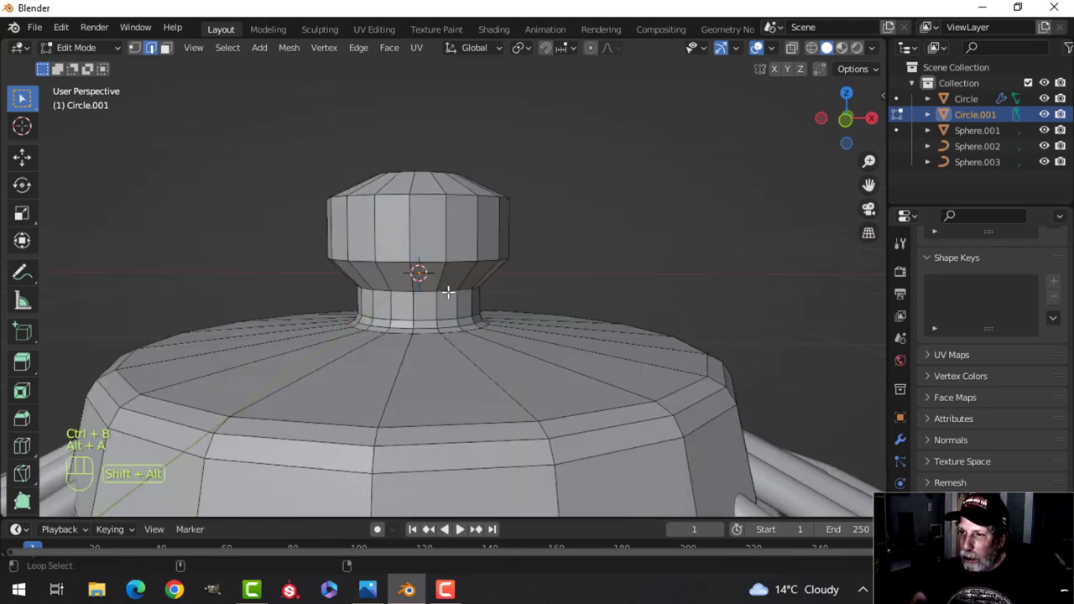
{"action": "left_click", "coordinate": [556, 290]}
- Bevel the two widest edge loops of the knob about 0.1 m wide with two segments
{"action": "key", "text": "alt+a"}
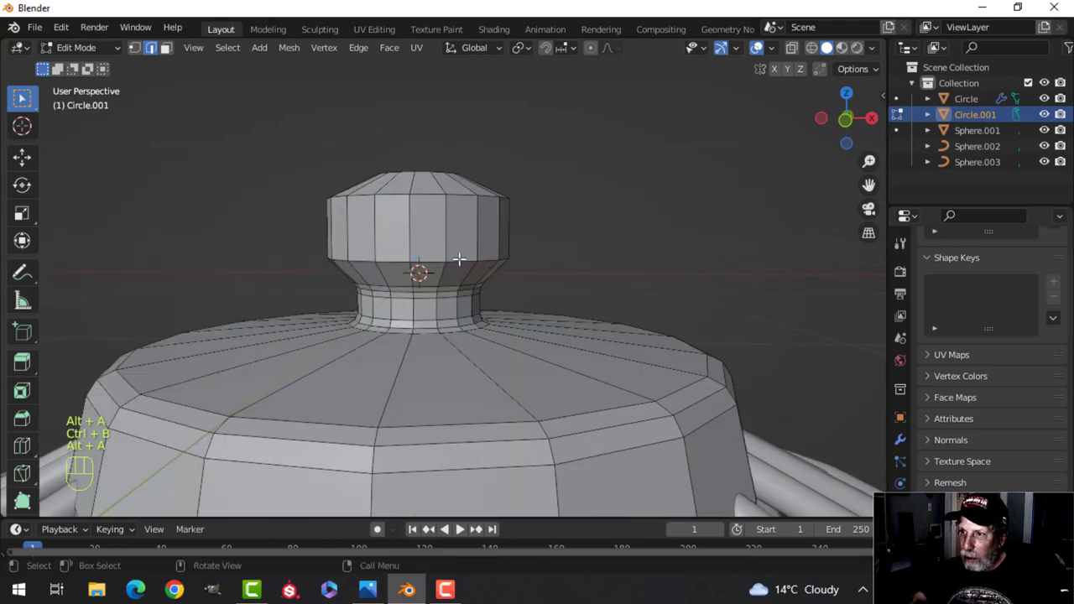
{"action": "key", "text": "ctrl+b"}
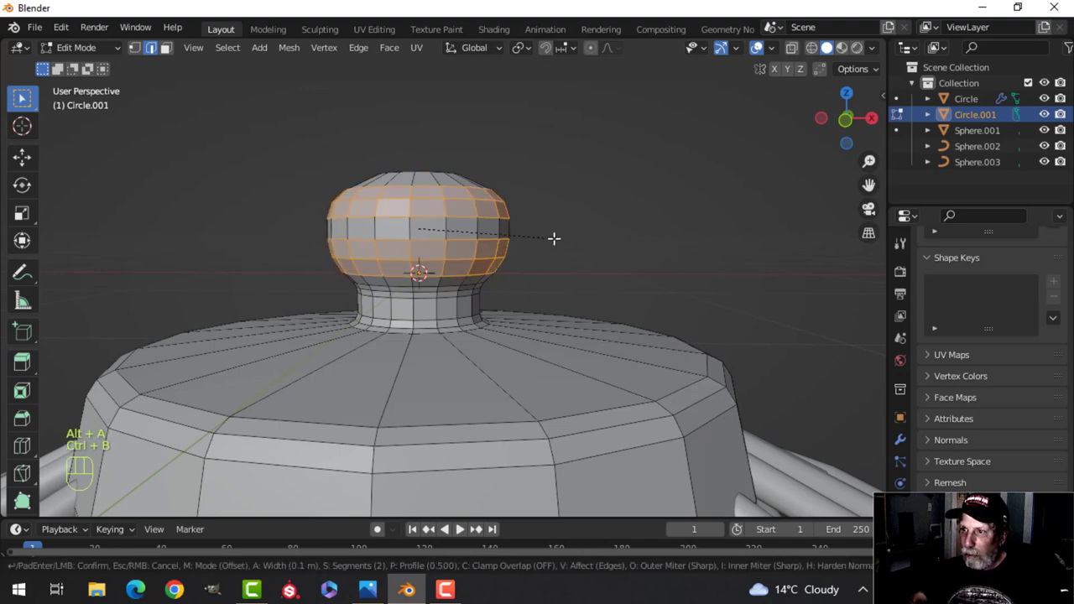
{"action": "left_click", "coordinate": [554, 238]}
- Bevel the edge loop around the knob's flat top with two segments
{"action": "key", "text": "Tab"}
{"action": "middle_click_drag", "start_coordinate": [472, 282], "coordinate": [467, 314]}
{"action": "key", "text": "Tab"}
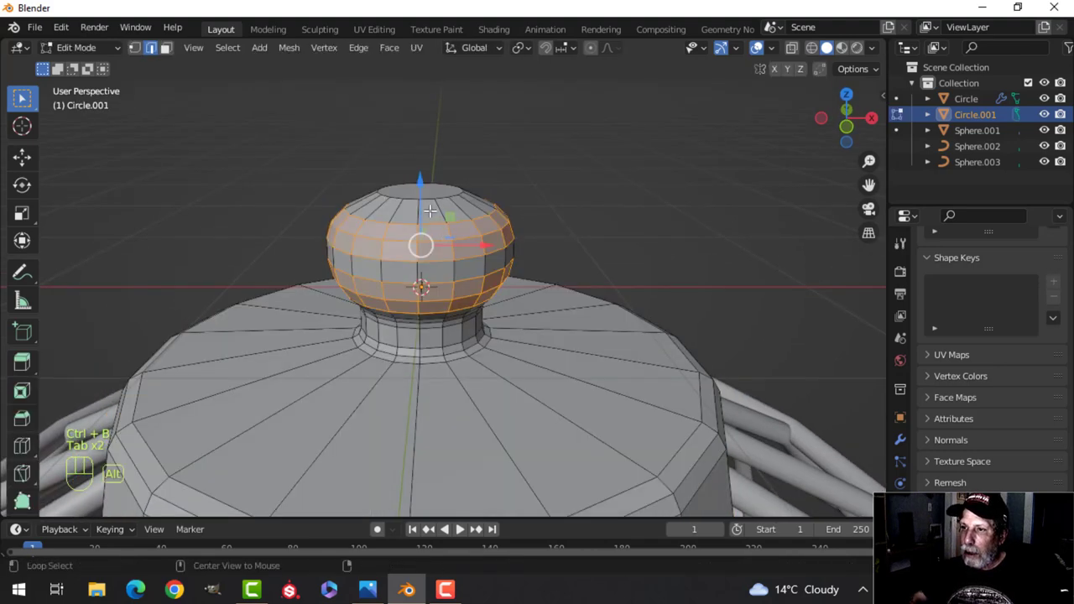
{"action": "key", "text": "alt+a"}
{"action": "left_click", "coordinate": [441, 202], "text": "alt+shift"}
{"action": "key", "text": "ctrl+b"}
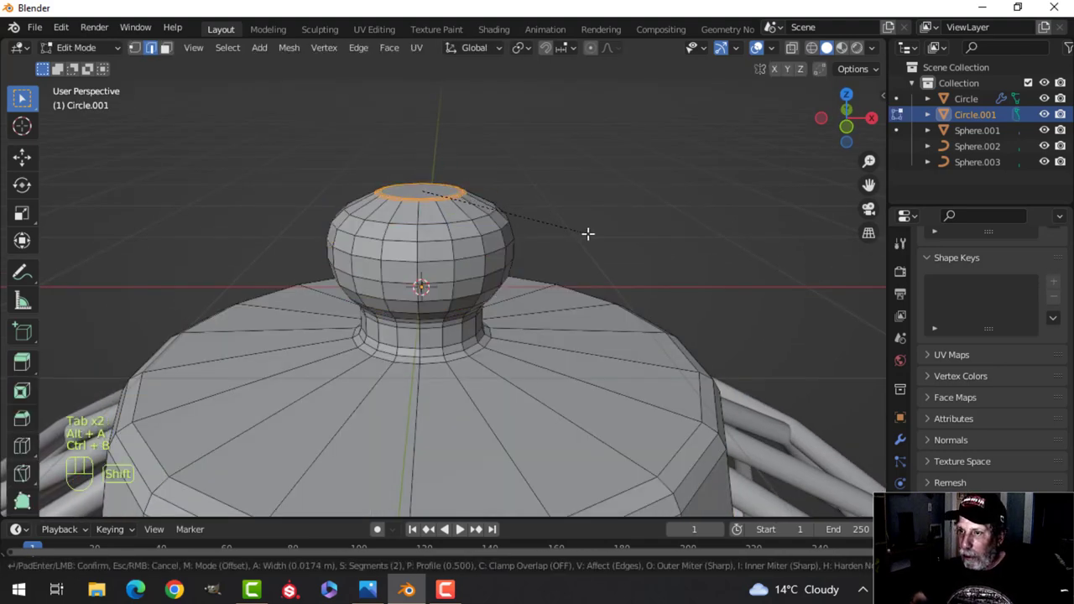
{"action": "left_click", "coordinate": [583, 236]}
- Shade the cap smooth and add a level 1 subdivision surface to it
{"action": "key", "text": "Tab"}
{"action": "right_click", "coordinate": [413, 231]}
{"action": "left_click", "coordinate": [413, 230]}
{"action": "scroll", "coordinate": [445, 262], "scroll_direction": "down", "scroll_amount": 4}
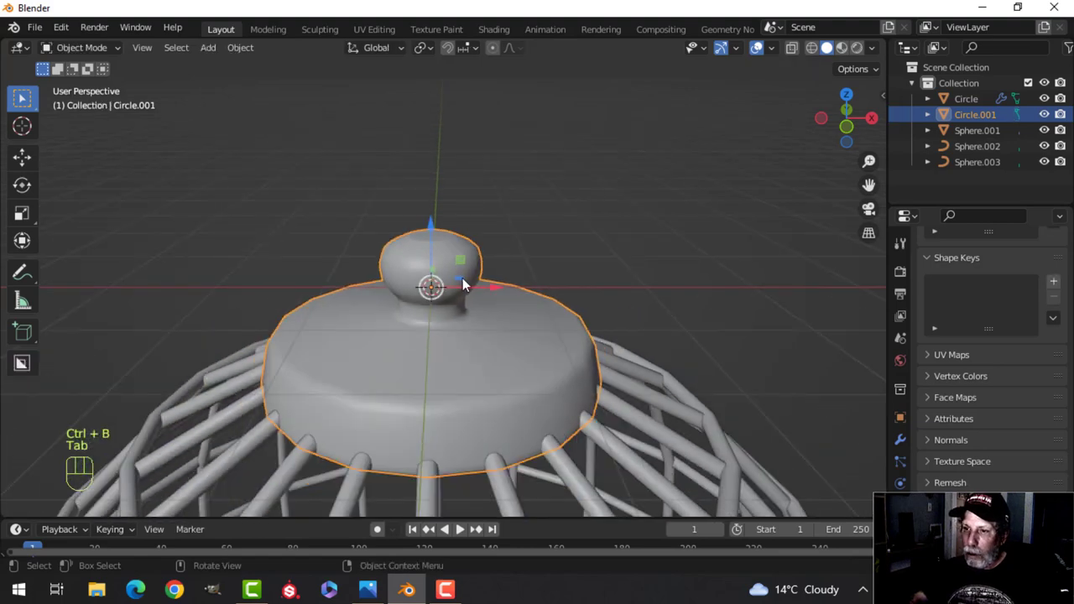
{"action": "key", "text": "ctrl+1"}
{"action": "key", "text": "alt+a"}
- Select the cap's whole mesh in Edit Mode and move it slightly down onto the cage wires
{"action": "middle_click_drag", "start_coordinate": [467, 322], "coordinate": [440, 291]}
{"action": "left_click", "coordinate": [439, 291]}
{"action": "key", "text": "Tab"}
{"action": "key", "text": "a"}
{"action": "left_click_drag", "start_coordinate": [433, 226], "coordinate": [433, 235]}
{"action": "key", "text": "Tab"}
{"action": "scroll", "coordinate": [441, 247], "scroll_direction": "down", "scroll_amount": 1}
{"action": "key", "text": "alt+a"}
- Move the cap's whole mesh up about 0.236 m and scale it up to about 1.06
{"action": "middle_click_drag", "start_coordinate": [443, 252], "coordinate": [503, 266]}
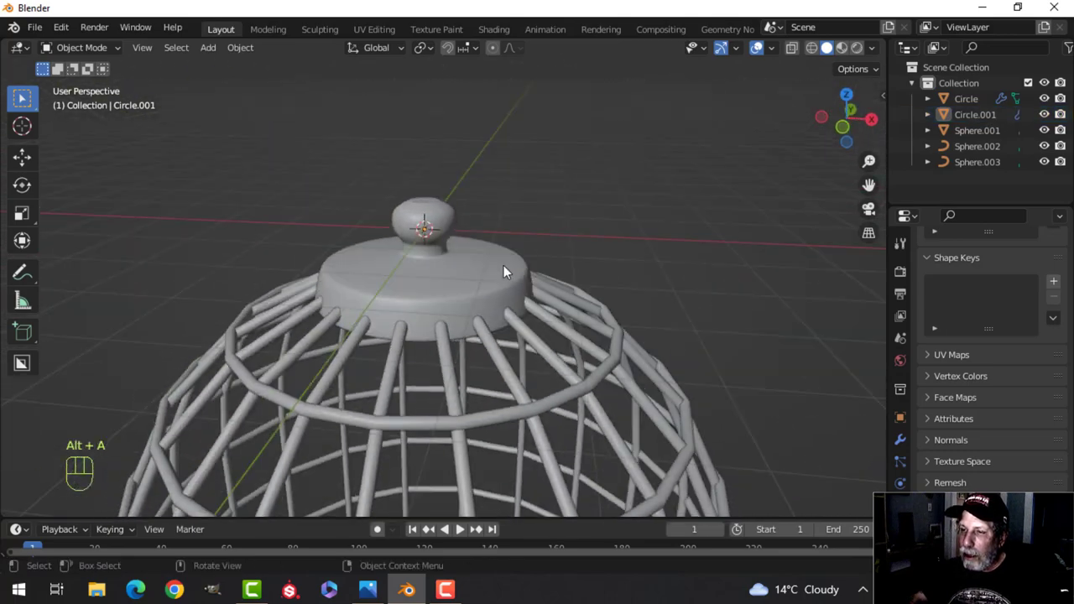
{"action": "scroll", "coordinate": [503, 267], "scroll_direction": "down", "scroll_amount": 1}
{"action": "scroll", "coordinate": [461, 276], "scroll_direction": "up", "scroll_amount": 3}
{"action": "left_click", "coordinate": [455, 279]}
{"action": "key", "text": "Tab"}
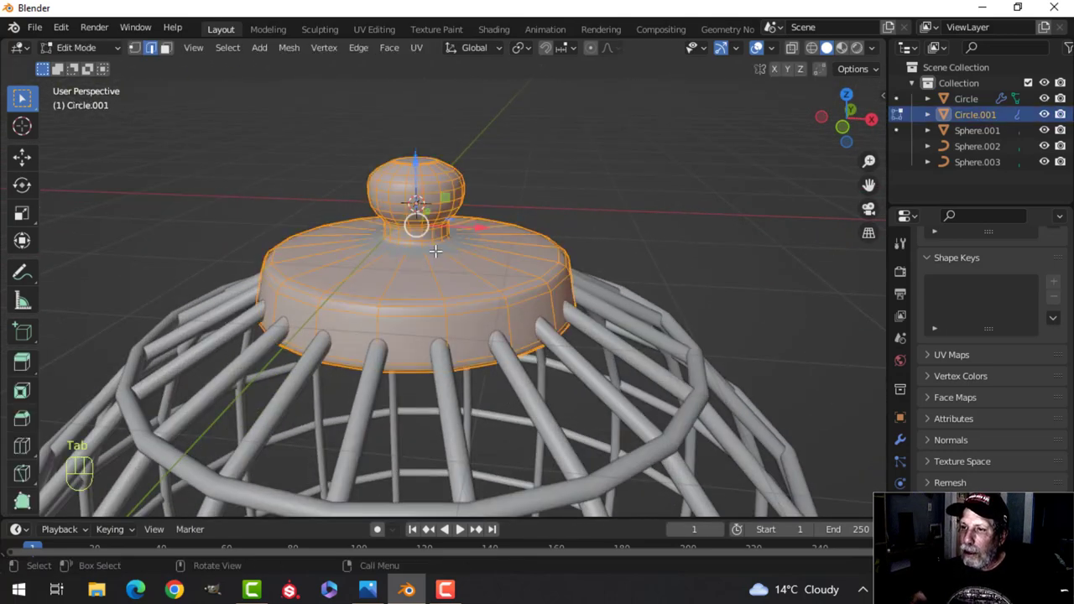
{"action": "key", "text": "s"}
{"action": "left_click", "coordinate": [544, 225]}
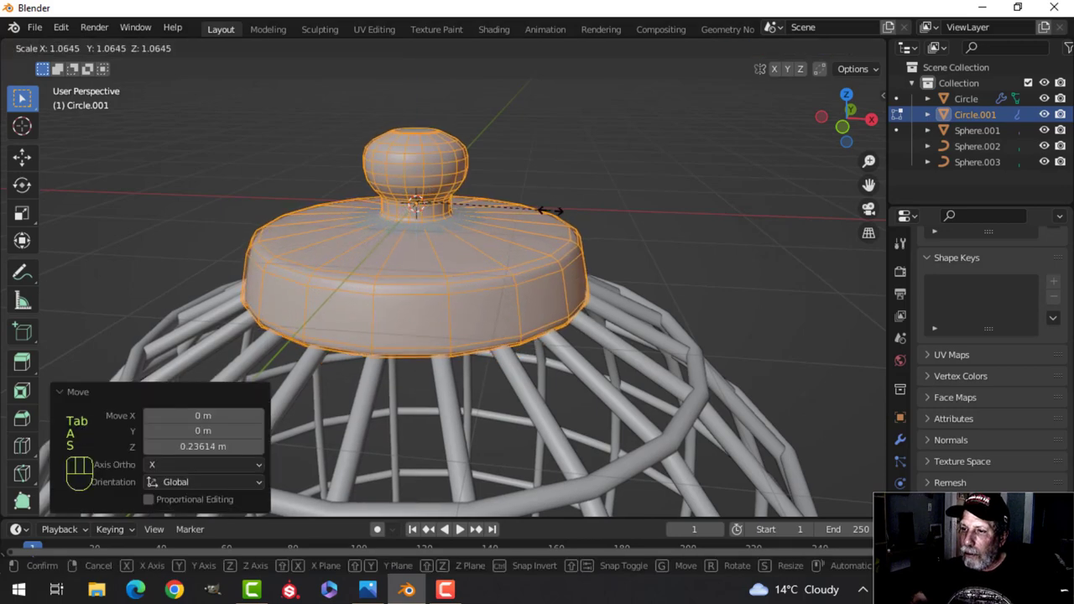
{"action": "key", "text": "Tab"}
- Select the hook's whole mesh, scale it to 0.855 and move it down about 5.22 m along Z
{"action": "scroll", "coordinate": [520, 241], "scroll_direction": "down", "scroll_amount": 4}
{"action": "key", "text": "alt+a"}
{"action": "mouse_move", "coordinate": [460, 248]}
{"action": "middle_mouse_down"}
{"action": "mouse_move", "coordinate": [501, 234]}
{"action": "mouse_move", "coordinate": [470, 241]}
{"action": "middle_mouse_up"}
{"action": "scroll", "coordinate": [476, 196], "scroll_direction": "down", "scroll_amount": 3}
{"action": "middle_click_drag", "start_coordinate": [475, 202], "coordinate": [466, 252], "text": "shift"}
{"action": "left_click", "coordinate": [448, 161]}
{"action": "key", "text": "Tab"}
{"action": "key", "text": "a"}
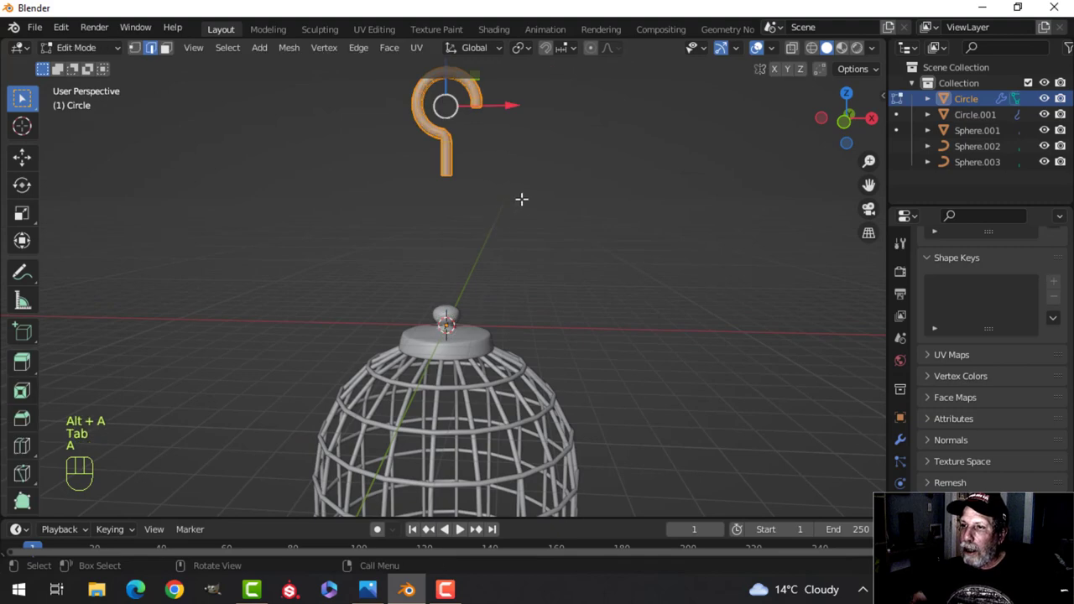
{"action": "key", "text": "s"}
{"action": "left_click", "coordinate": [491, 195]}
{"action": "key", "text": "g"}
{"action": "key", "text": "z"}
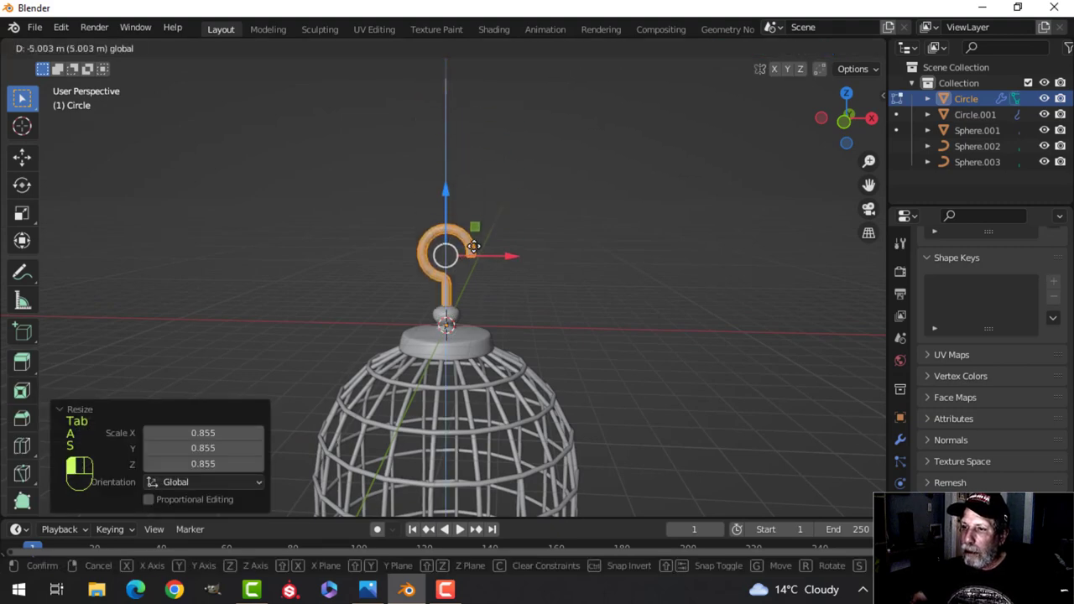
{"action": "left_click", "coordinate": [550, 319]}
- Scale the hook down to about 0.73 and lower it until its stem meets the top of the knob
{"action": "scroll", "coordinate": [549, 319], "scroll_direction": "up", "scroll_amount": 2}
{"action": "key", "text": "s"}
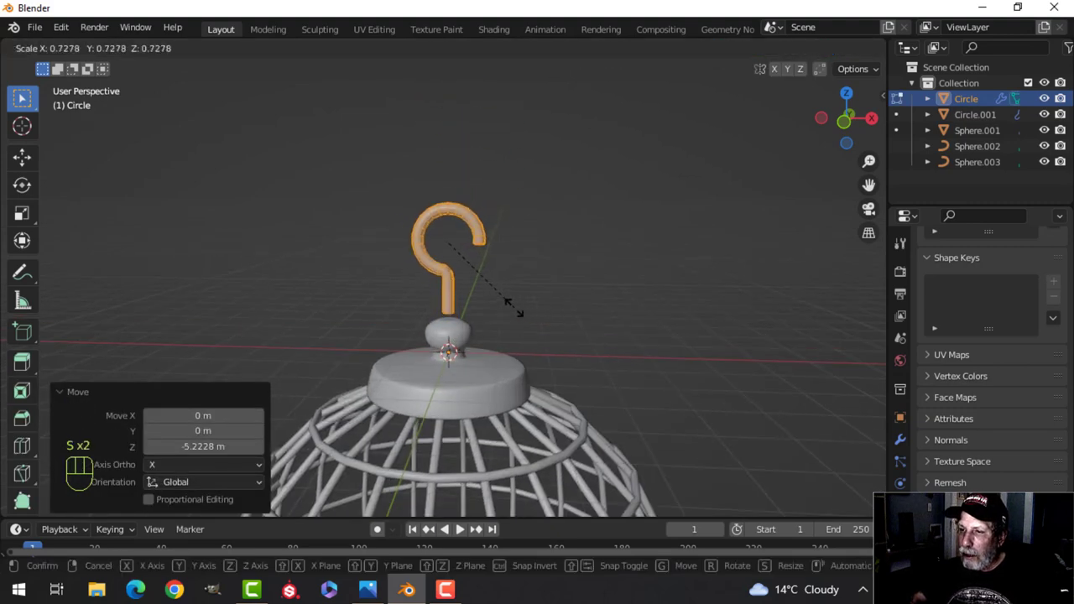
{"action": "left_click", "coordinate": [506, 304]}
{"action": "left_click_drag", "start_coordinate": [452, 185], "coordinate": [455, 214]}
{"action": "key", "text": "Tab"}
{"action": "middle_click_drag", "start_coordinate": [492, 245], "coordinate": [613, 259]}
{"action": "scroll", "coordinate": [501, 320], "scroll_direction": "up", "scroll_amount": 4}
{"action": "key", "text": "alt+a"}
- Enable Cavity shading of type Both with world-space ridge 1.841 and valley 1.955, and screen-space ridge 1.533 and valley 1.400
{"action": "scroll", "coordinate": [459, 330], "scroll_direction": "down", "scroll_amount": 3}
{"action": "scroll", "coordinate": [512, 328], "scroll_direction": "down", "scroll_amount": 2}
{"action": "scroll", "coordinate": [614, 260], "scroll_direction": "down", "scroll_amount": 2}
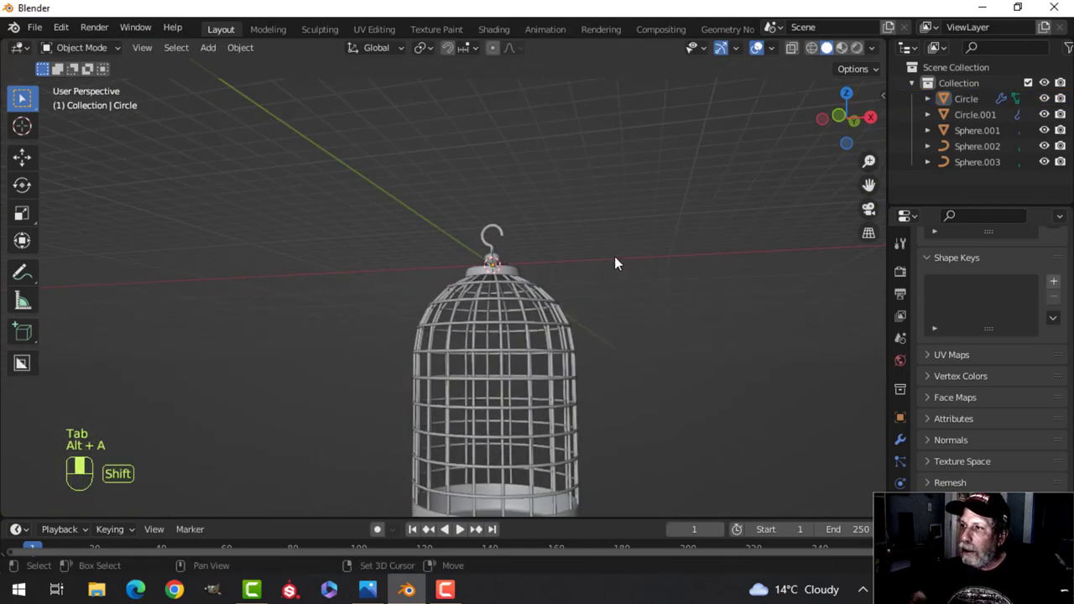
{"action": "left_click", "coordinate": [872, 49]}
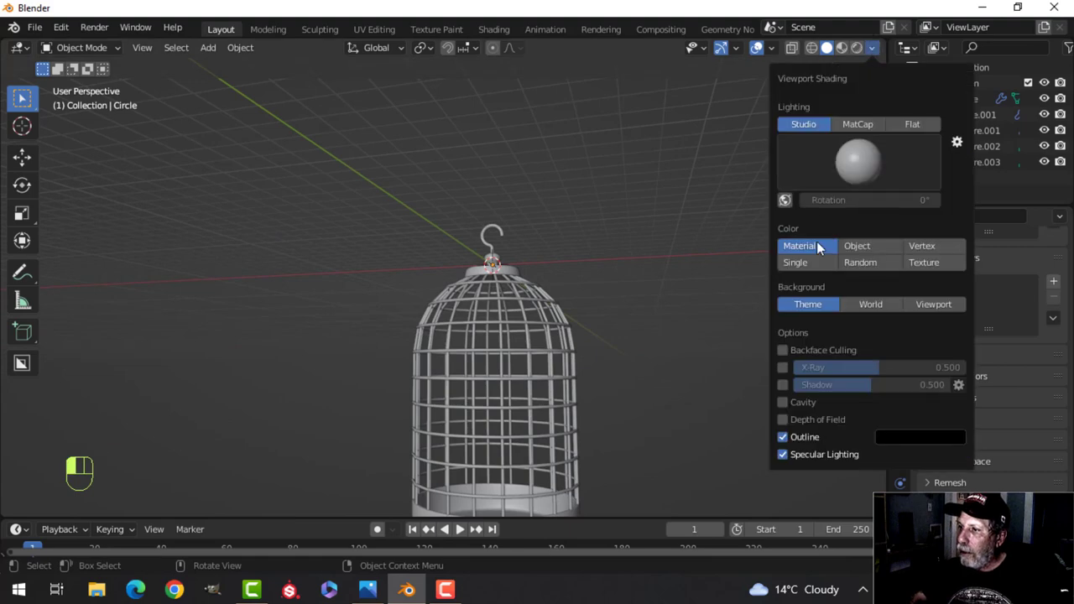
{"action": "left_click", "coordinate": [784, 403]}
{"action": "left_click", "coordinate": [873, 48]}
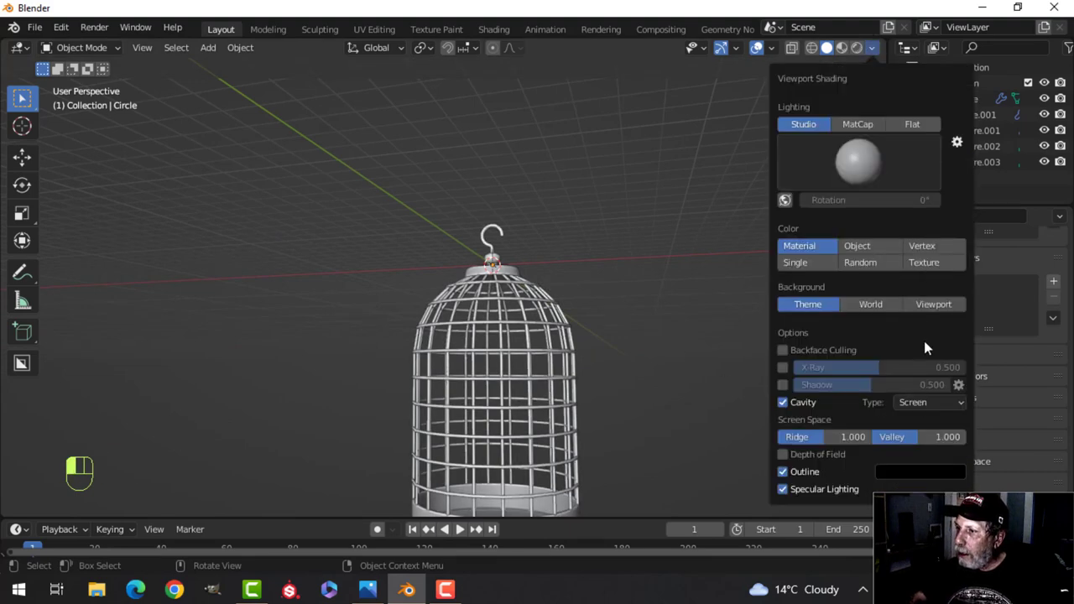
{"action": "left_click", "coordinate": [927, 404]}
{"action": "left_click", "coordinate": [921, 453]}
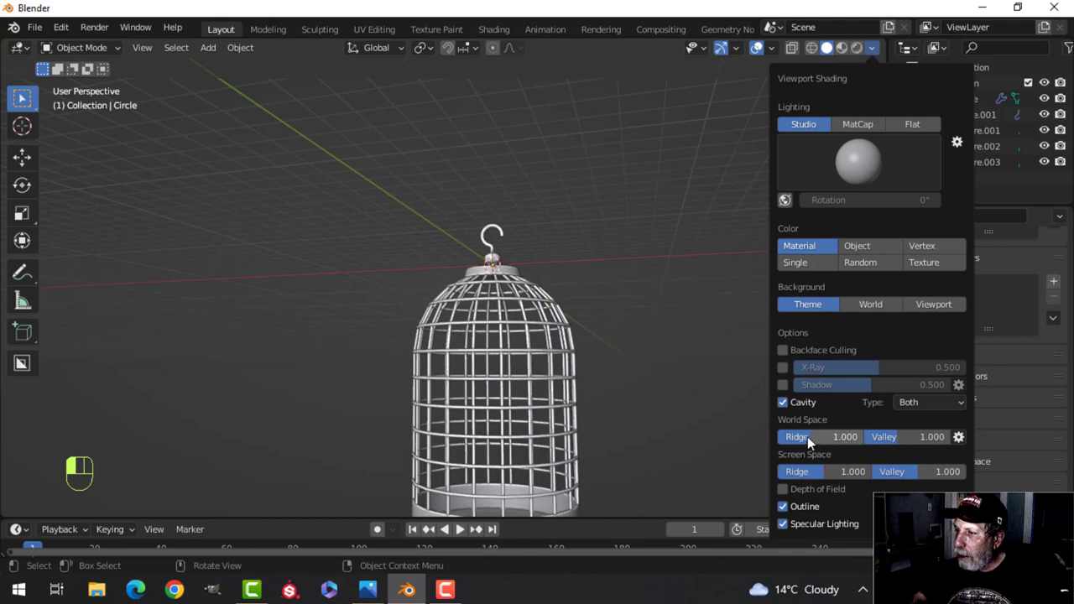
{"action": "left_click_drag", "start_coordinate": [807, 436], "coordinate": [919, 437]}
{"action": "left_click_drag", "start_coordinate": [830, 478], "coordinate": [943, 473]}
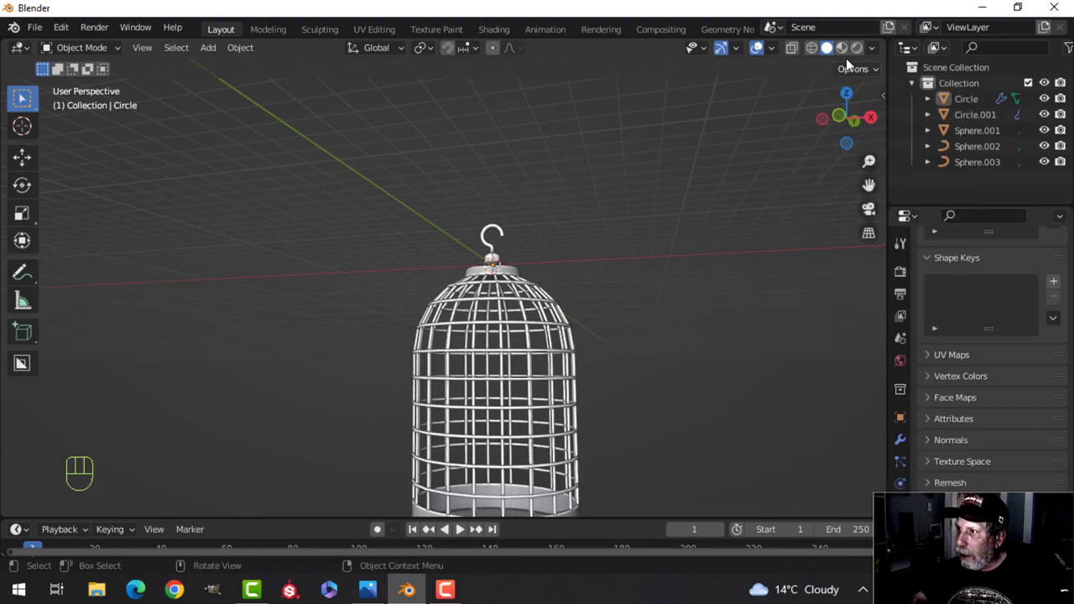
- Switch the viewport lighting to MatCap and choose the bluish-grey metallic sphere with a warm highlight
{"action": "left_click", "coordinate": [872, 47]}
{"action": "left_click", "coordinate": [847, 154]}
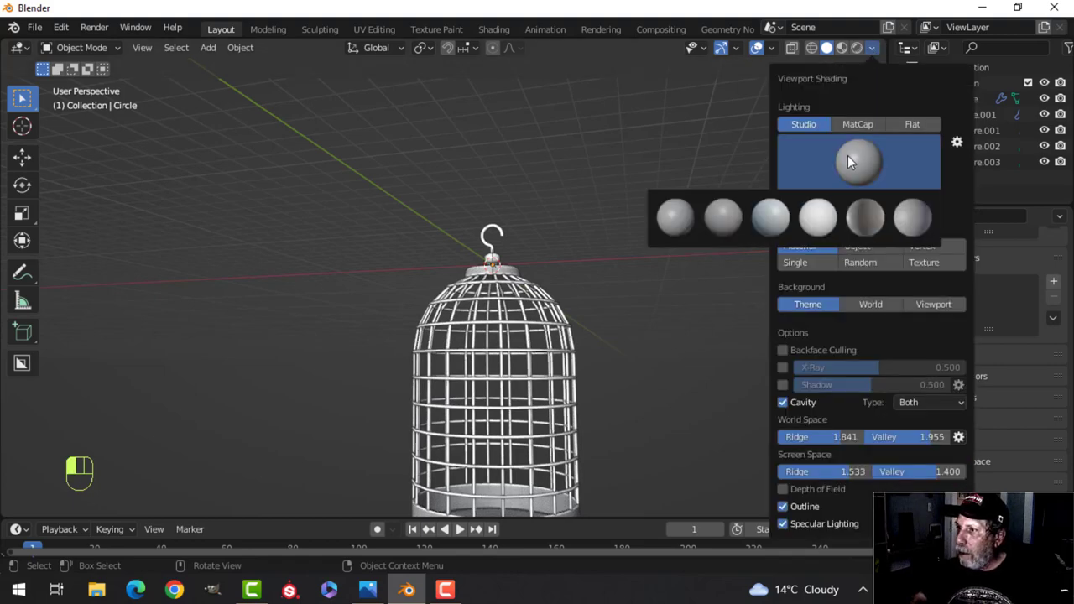
{"action": "left_click", "coordinate": [850, 126]}
{"action": "left_click", "coordinate": [864, 165]}
{"action": "left_click", "coordinate": [770, 218]}
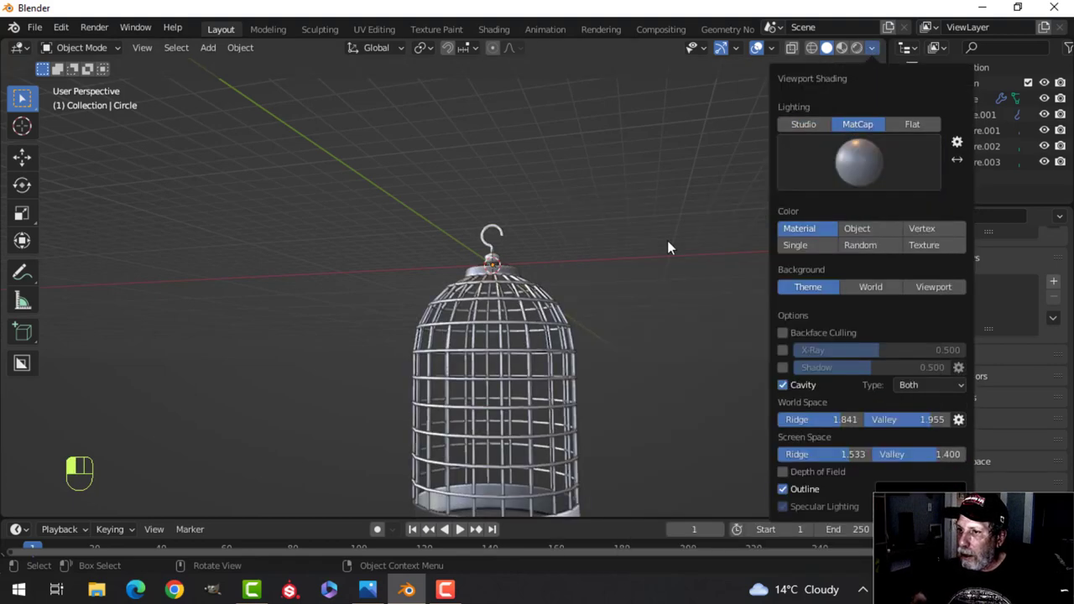
{"action": "middle_click_drag", "start_coordinate": [668, 243], "coordinate": [613, 284]}
{"action": "scroll", "coordinate": [627, 339], "scroll_direction": "down", "scroll_amount": 4}
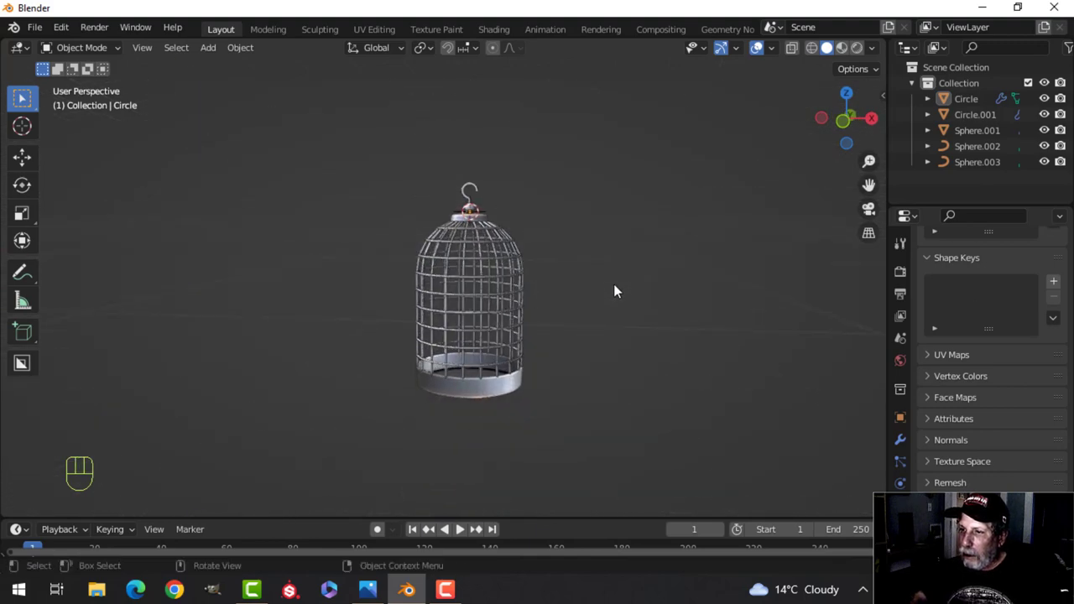
- Turn on the Face Orientation overlay and recalculate all of the cage base's normals to the outside
{"action": "key", "text": "Tab"}
{"action": "key", "text": "Tab"}
{"action": "left_click", "coordinate": [773, 47]}
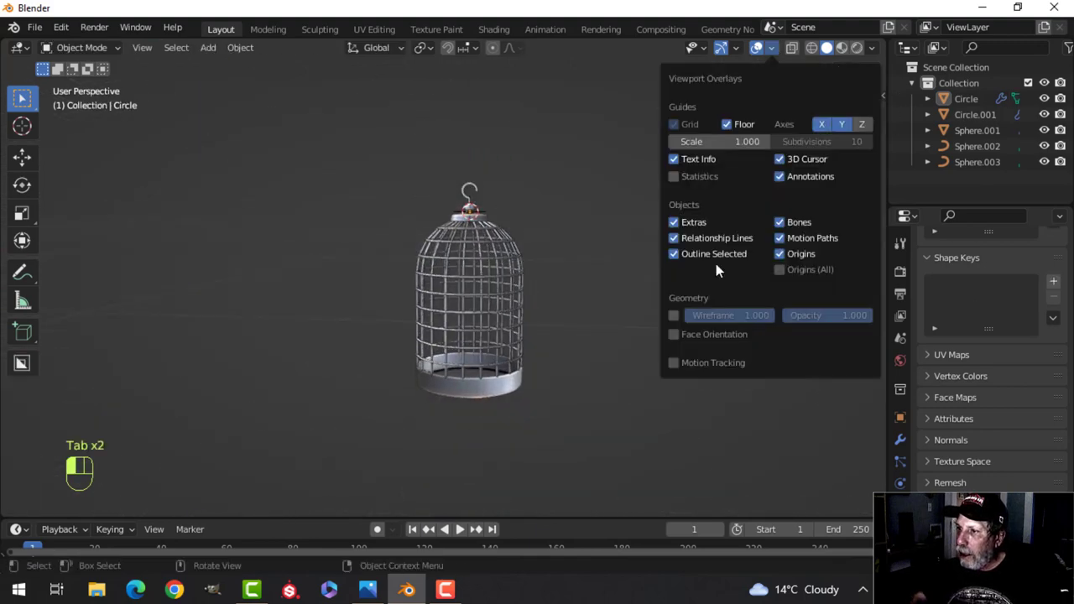
{"action": "left_click", "coordinate": [702, 336]}
{"action": "left_click", "coordinate": [492, 390]}
{"action": "key", "text": "Tab"}
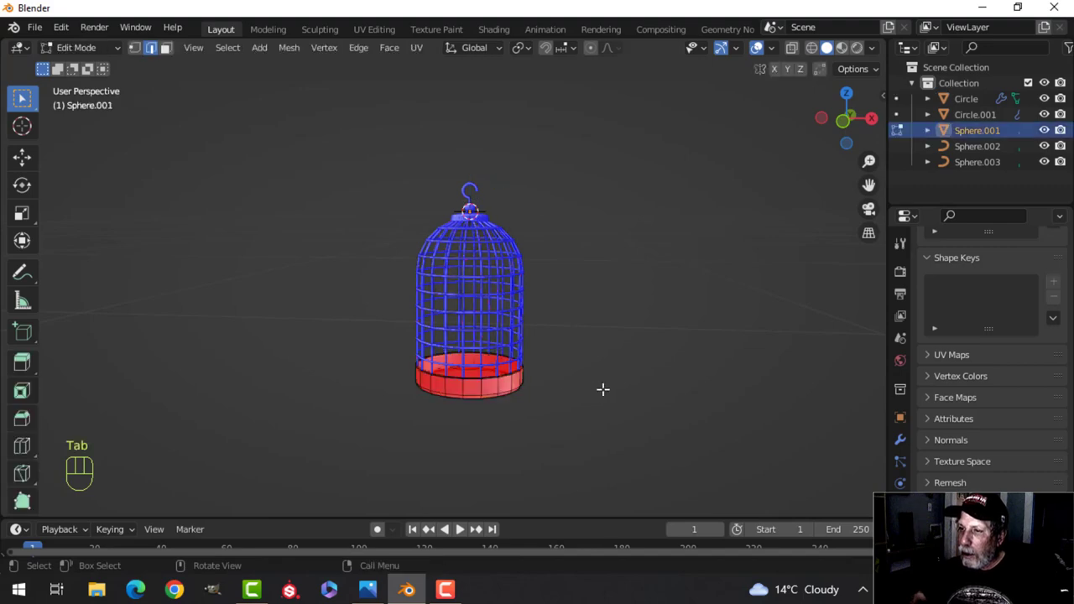
{"action": "key", "text": "a"}
{"action": "key", "text": "alt+n"}
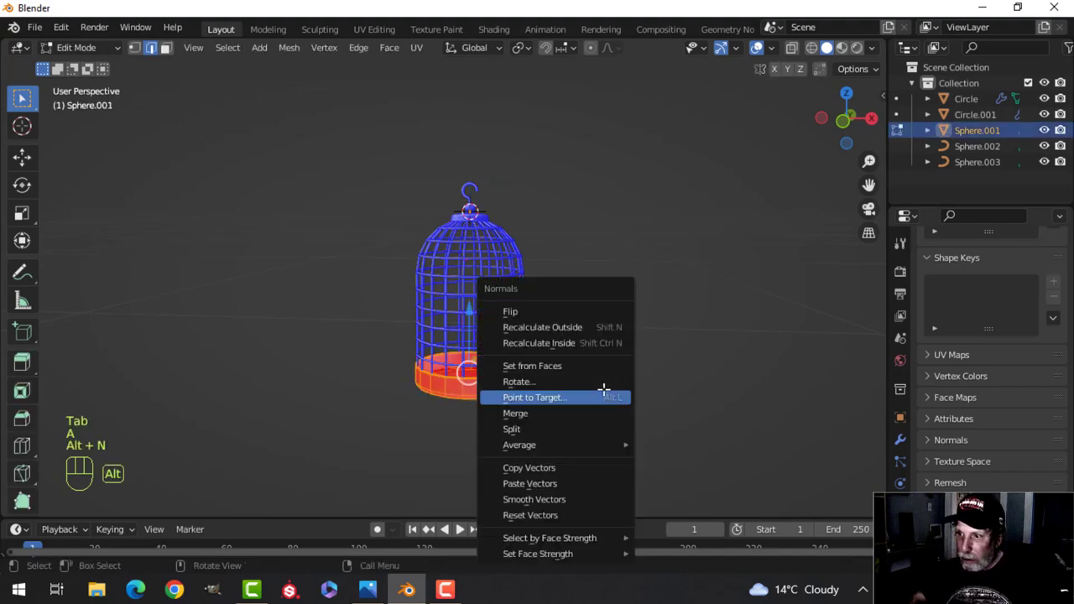
{"action": "left_click", "coordinate": [568, 329]}
{"action": "key", "text": "Tab"}
- Turn off the Face Orientation overlay in the viewport
{"action": "scroll", "coordinate": [531, 407], "scroll_direction": "up", "scroll_amount": 4}
{"action": "key", "text": "alt+a"}
{"action": "middle_click_drag", "start_coordinate": [604, 384], "coordinate": [568, 317]}
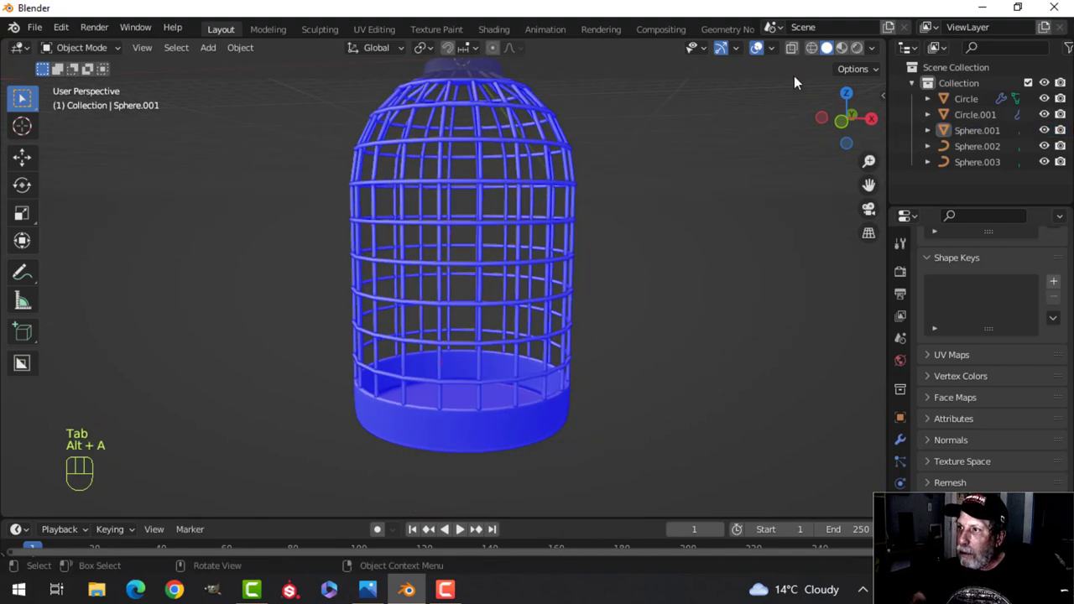
{"action": "left_click", "coordinate": [772, 49]}
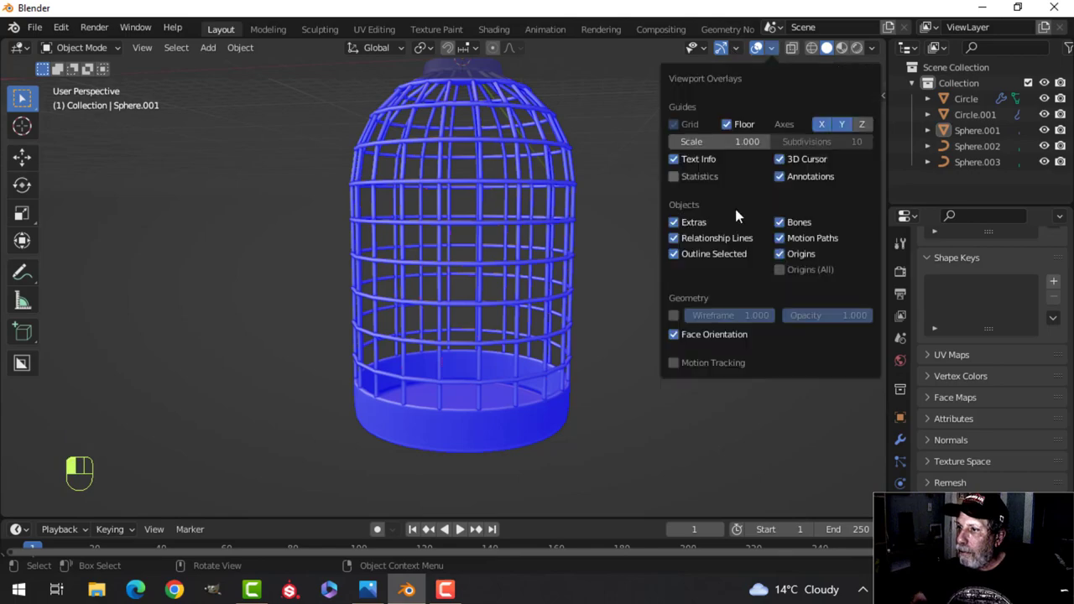
{"action": "left_click", "coordinate": [707, 335]}
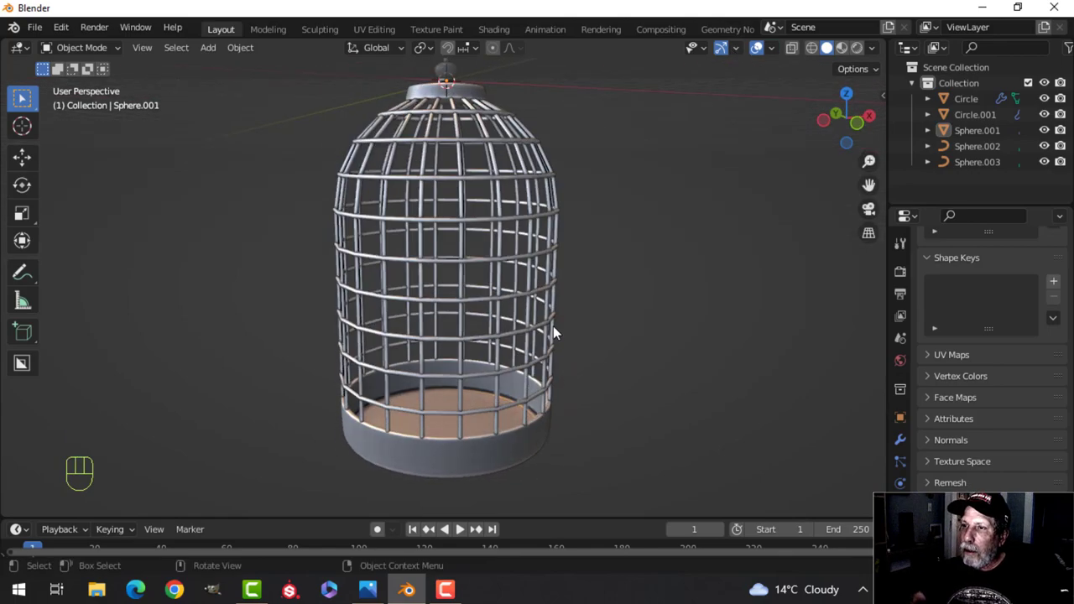
- Select the curve object of horizontal cage rings and set its preview resolution to 3
{"action": "scroll", "coordinate": [551, 331], "scroll_direction": "down", "scroll_amount": 3}
{"action": "scroll", "coordinate": [541, 338], "scroll_direction": "up", "scroll_amount": 6}
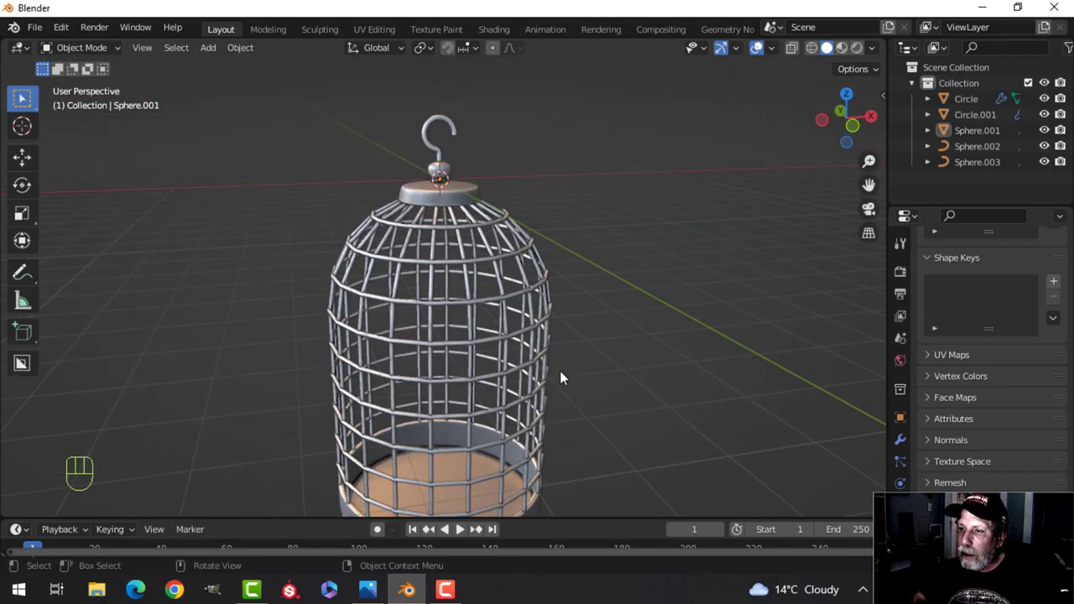
{"action": "scroll", "coordinate": [560, 374], "scroll_direction": "down", "scroll_amount": 2}
{"action": "middle_click_drag", "start_coordinate": [559, 369], "coordinate": [511, 362]}
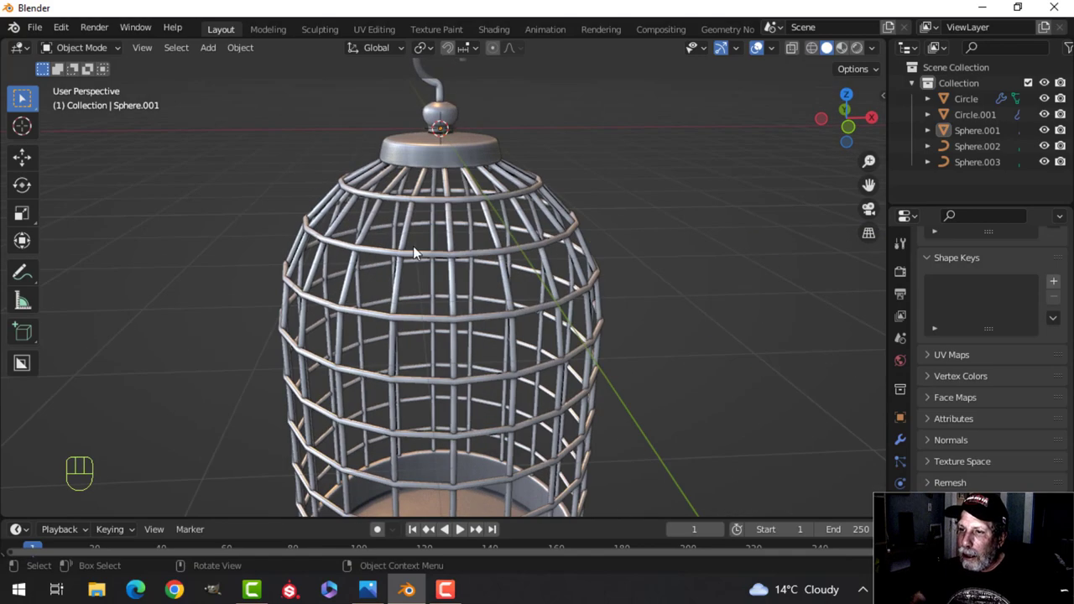
{"action": "scroll", "coordinate": [428, 268], "scroll_direction": "down", "scroll_amount": 3}
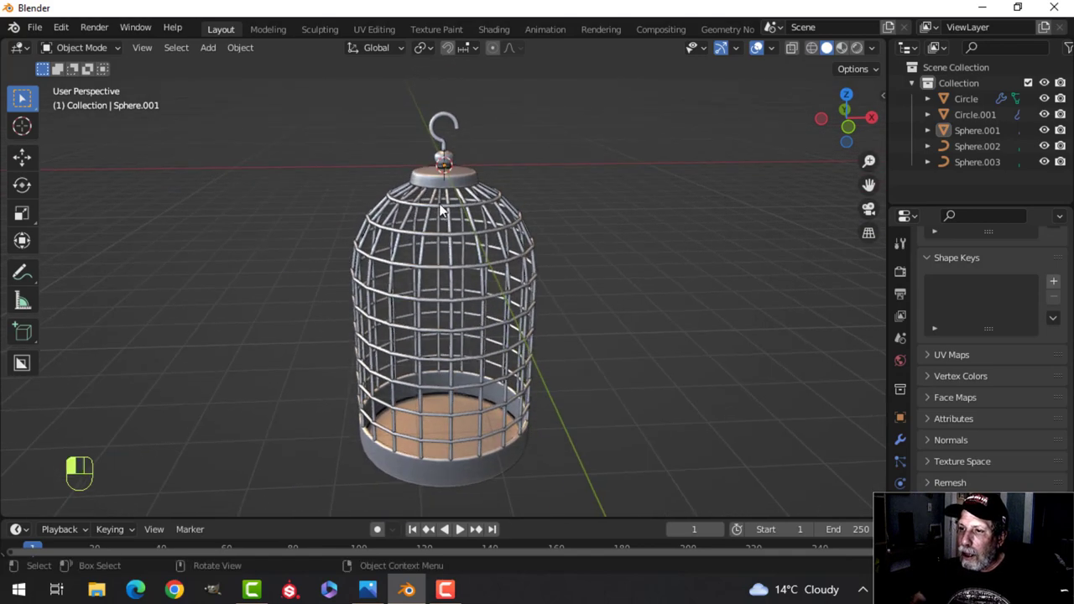
{"action": "left_click", "coordinate": [439, 203]}
{"action": "scroll", "coordinate": [932, 392], "scroll_direction": "up", "scroll_amount": 4}
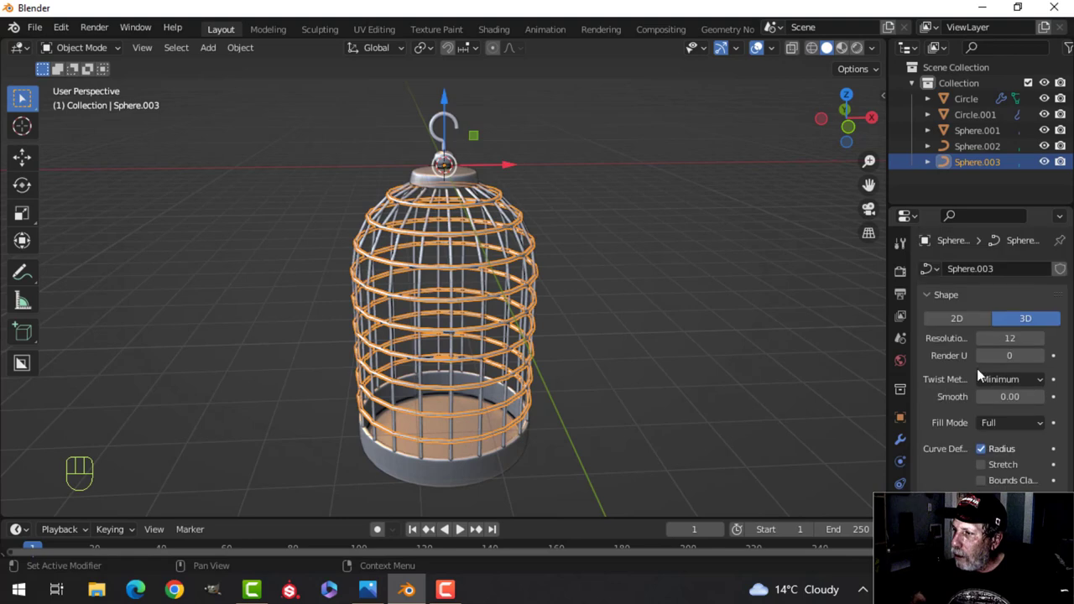
{"action": "left_click", "coordinate": [1007, 337]}
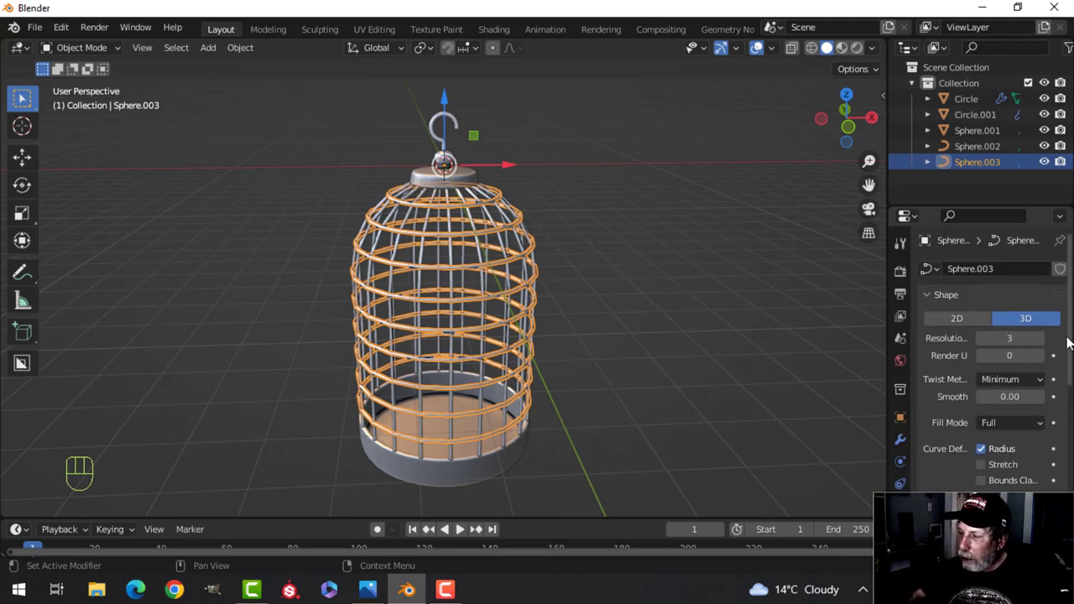
- Convert the curve object of horizontal cage rings to a mesh
{"action": "right_click", "coordinate": [467, 239]}
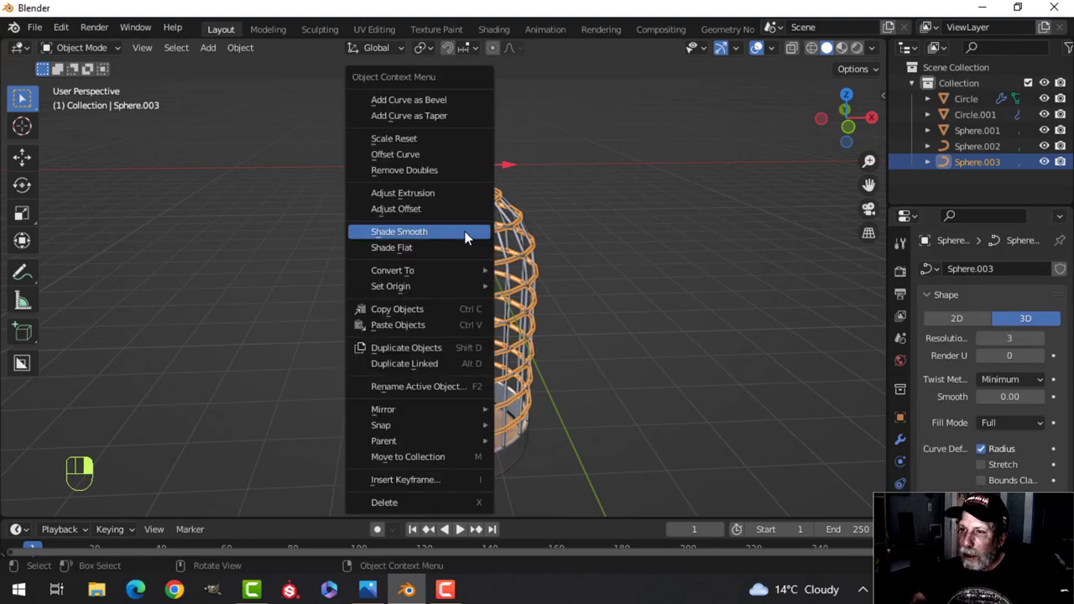
{"action": "mouse_move", "coordinate": [440, 270]}
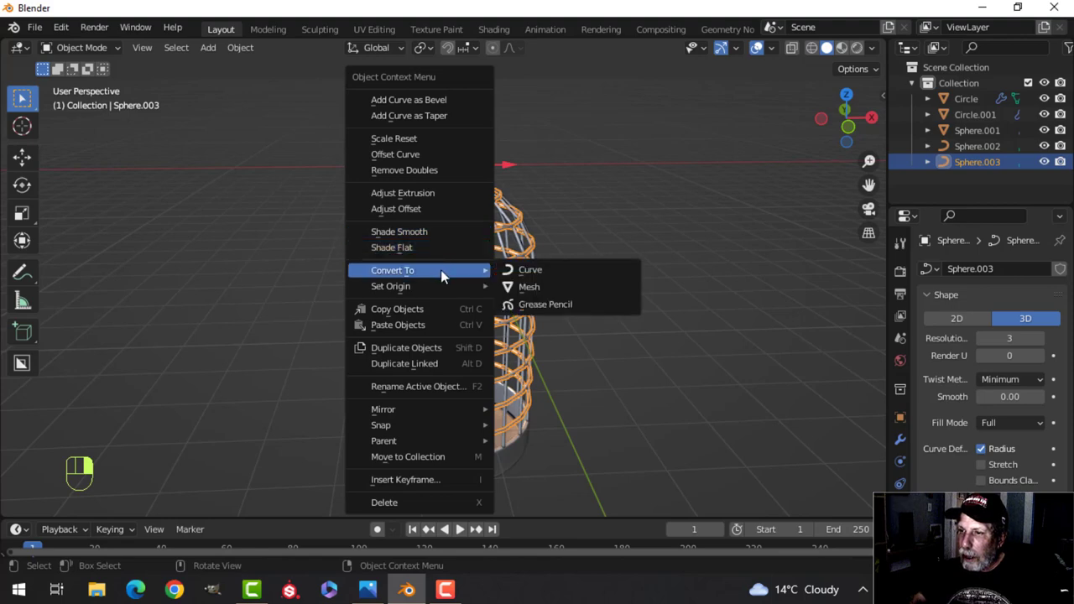
{"action": "left_click", "coordinate": [529, 286]}
- Set the vertical cage bars' curve preview resolution to 3 and convert the curve object to a mesh
{"action": "left_click", "coordinate": [480, 248]}
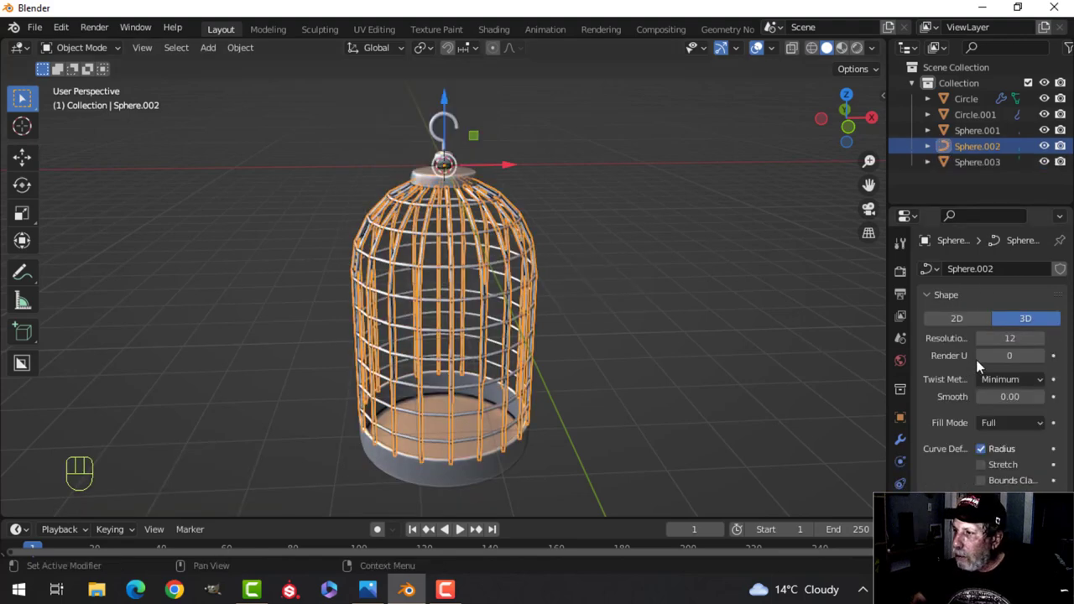
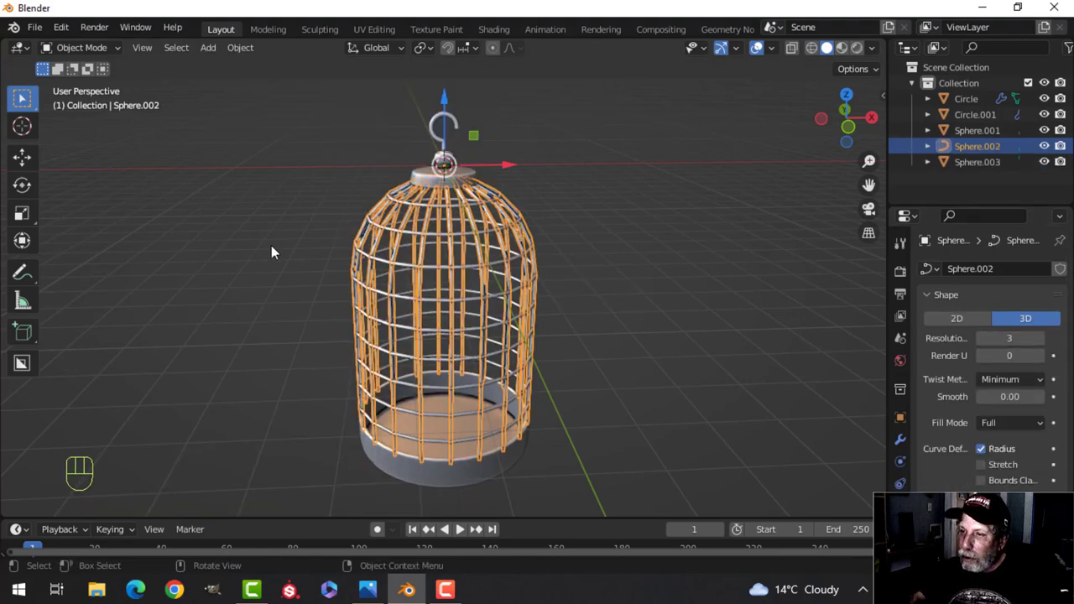
{"action": "right_click", "coordinate": [453, 246]}
{"action": "mouse_move", "coordinate": [453, 246]}
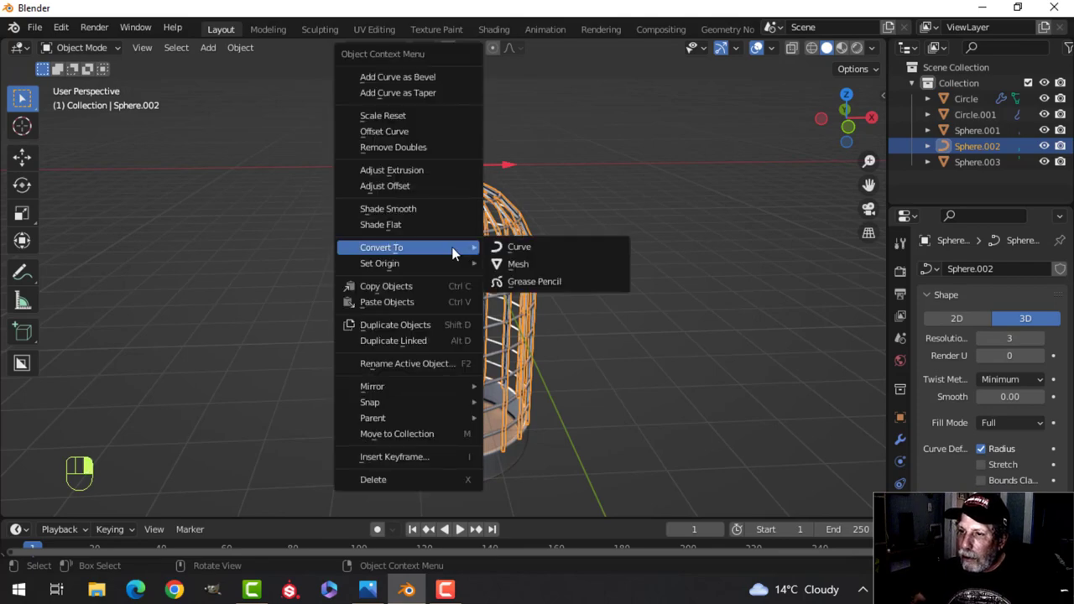
{"action": "left_click", "coordinate": [514, 262]}
- Examine the converted vertical bars up close, including their mesh geometry in Edit Mode from the front view
{"action": "scroll", "coordinate": [512, 314], "scroll_direction": "up", "scroll_amount": 4}
{"action": "middle_click_drag", "start_coordinate": [474, 366], "coordinate": [536, 319], "text": "shift"}
{"action": "key", "text": "alt+a"}
{"action": "scroll", "coordinate": [514, 353], "scroll_direction": "down", "scroll_amount": 4}
{"action": "key", "text": "KP_1"}
{"action": "scroll", "coordinate": [530, 309], "scroll_direction": "up", "scroll_amount": 2}
{"action": "left_click", "coordinate": [478, 277]}
{"action": "key", "text": "Tab"}
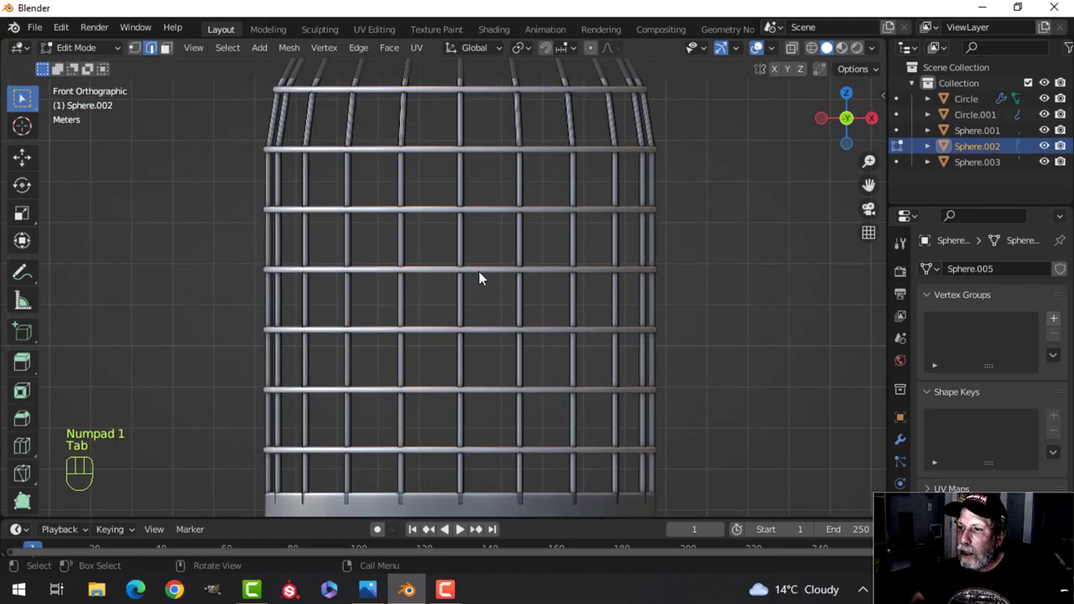
{"action": "key", "text": "a"}
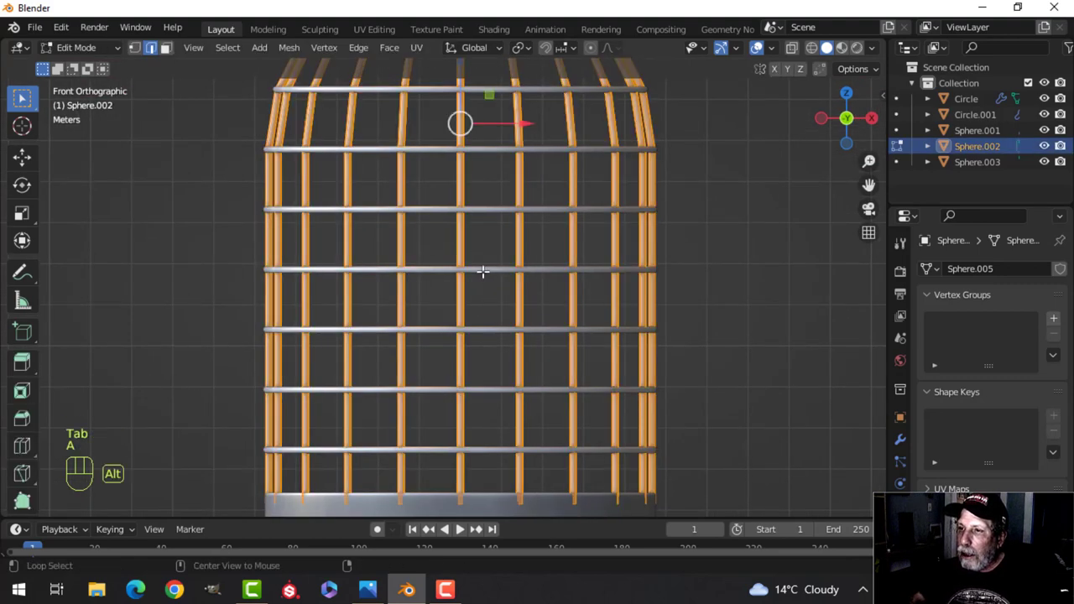
{"action": "key", "text": "alt+a"}
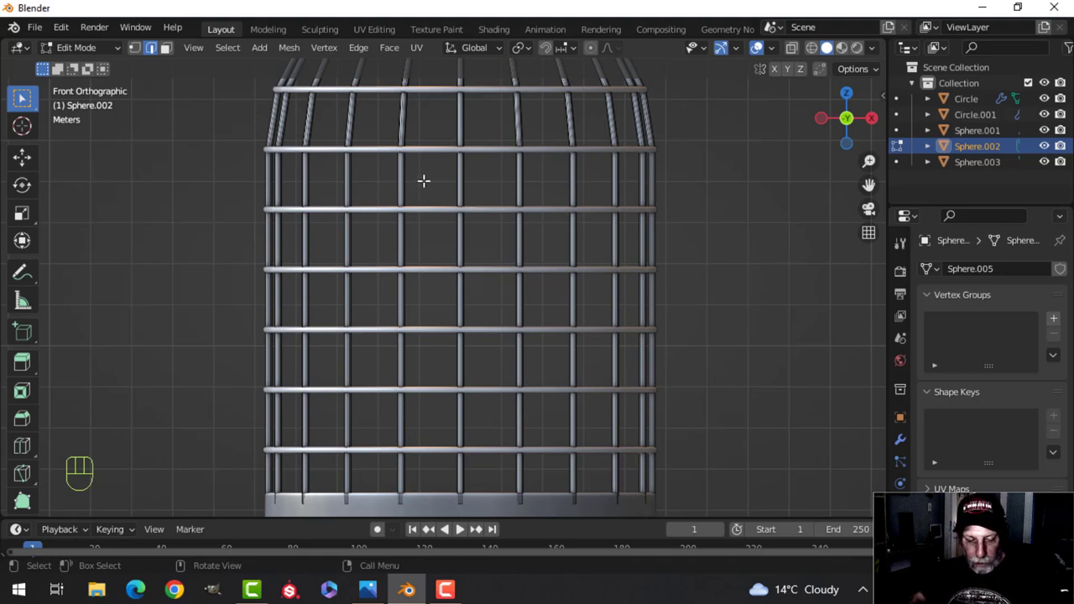
- Try to box-select vertices along the middle section of the vertical bars in solid shading
{"action": "key", "text": "1"}
{"action": "key", "text": "b"}
{"action": "left_click_drag", "start_coordinate": [377, 185], "coordinate": [545, 405]}
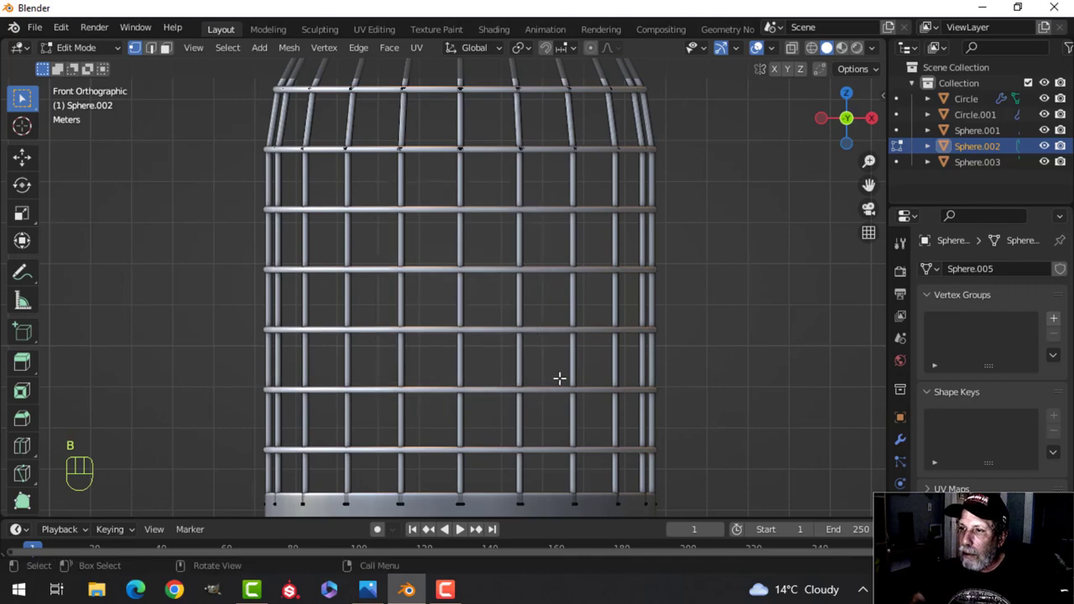
{"action": "middle_click_drag", "start_coordinate": [601, 277], "coordinate": [600, 309]}
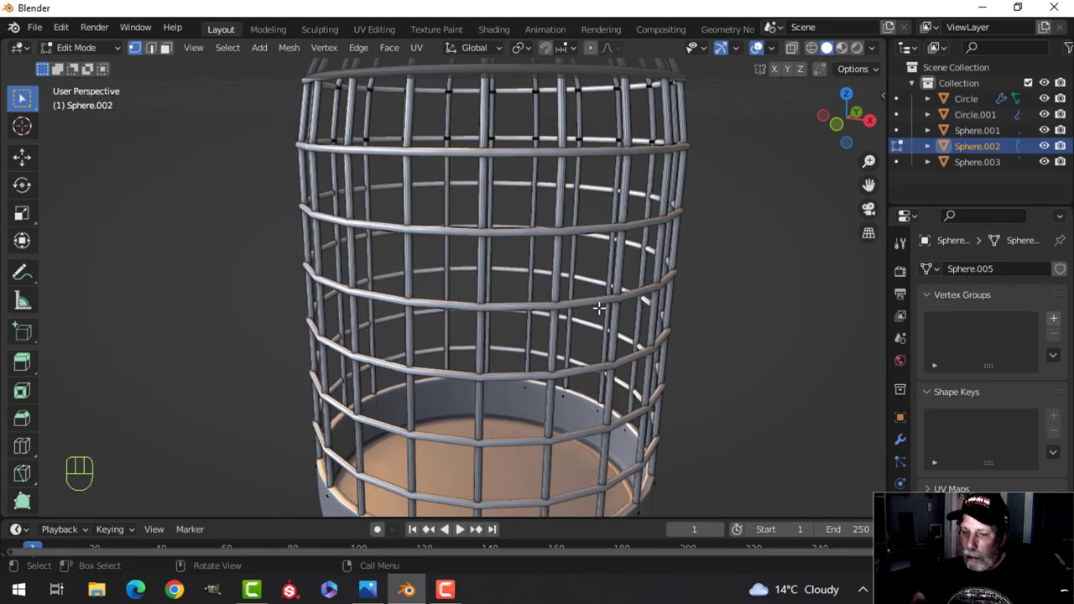
- Check the straight section of the vertical bars for vertices in wireframe shading, clear the selection and return to solid shading in Object Mode
{"action": "key", "text": "KP_1"}
{"action": "key", "text": "z"}
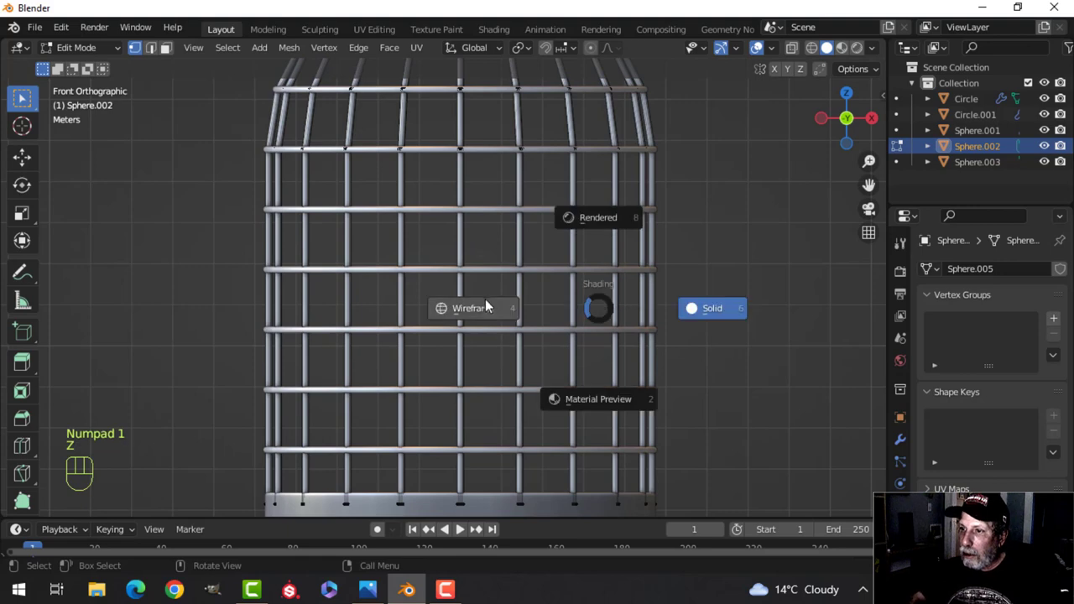
{"action": "left_click", "coordinate": [485, 306]}
{"action": "scroll", "coordinate": [449, 208], "scroll_direction": "down", "scroll_amount": 1}
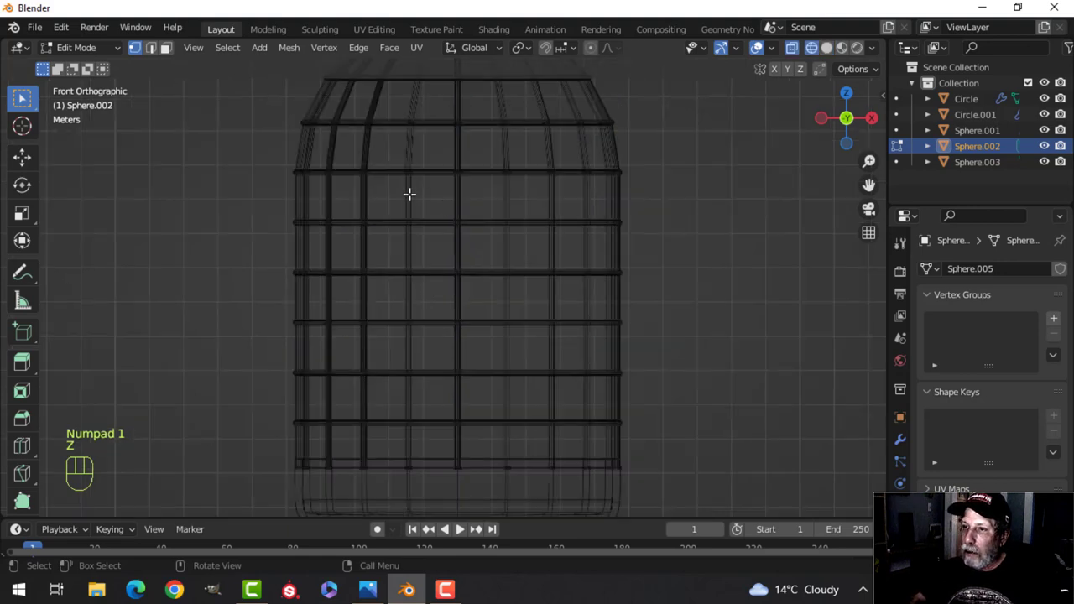
{"action": "key", "text": "b"}
{"action": "left_click_drag", "start_coordinate": [347, 156], "coordinate": [538, 373]}
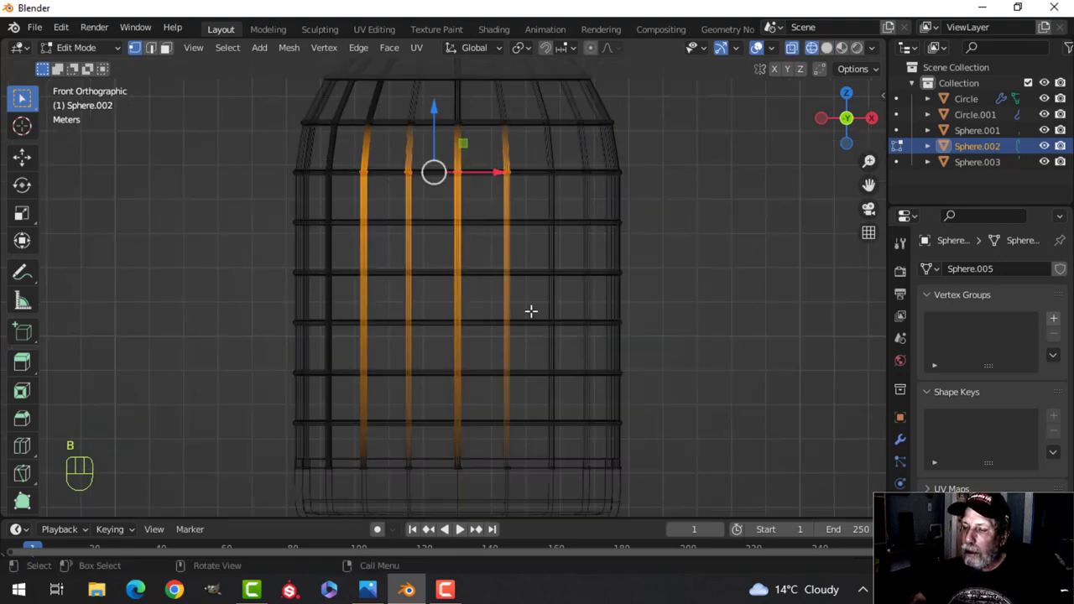
{"action": "key", "text": "alt+a"}
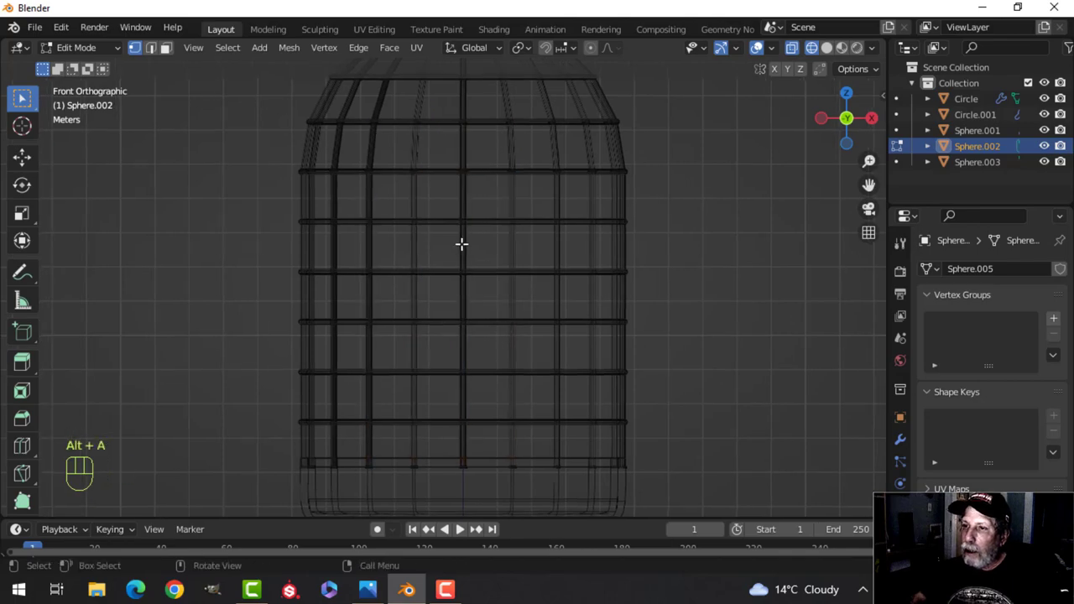
{"action": "key", "text": "z"}
{"action": "left_click", "coordinate": [557, 215]}
{"action": "middle_click_drag", "start_coordinate": [556, 216], "coordinate": [547, 282]}
{"action": "key", "text": "Tab"}
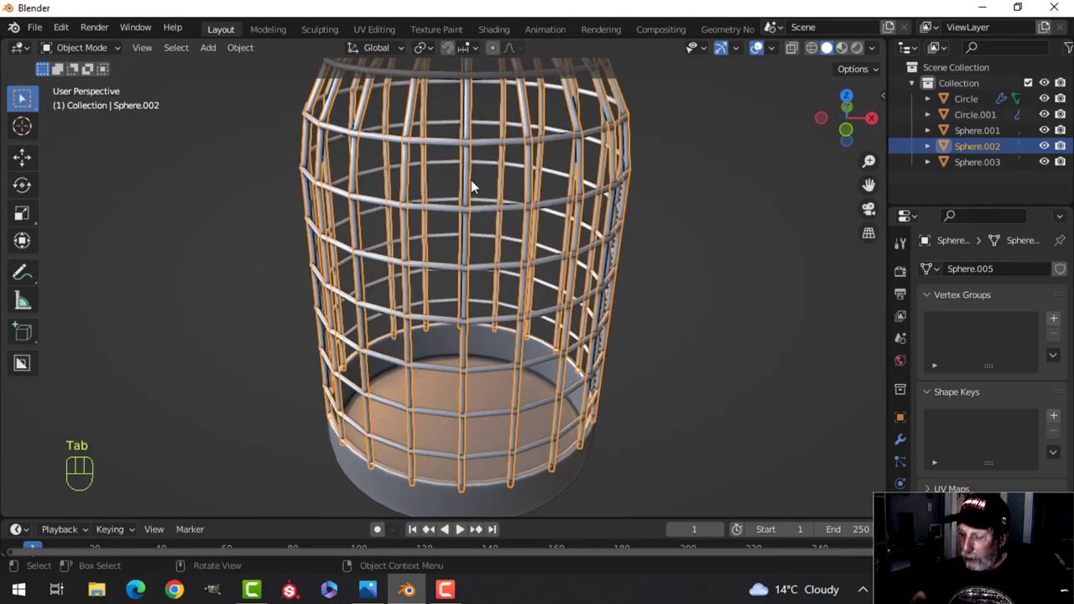
- Isolate the vertical bars in local front view and open their mesh for editing
{"action": "key", "text": "KP_1"}
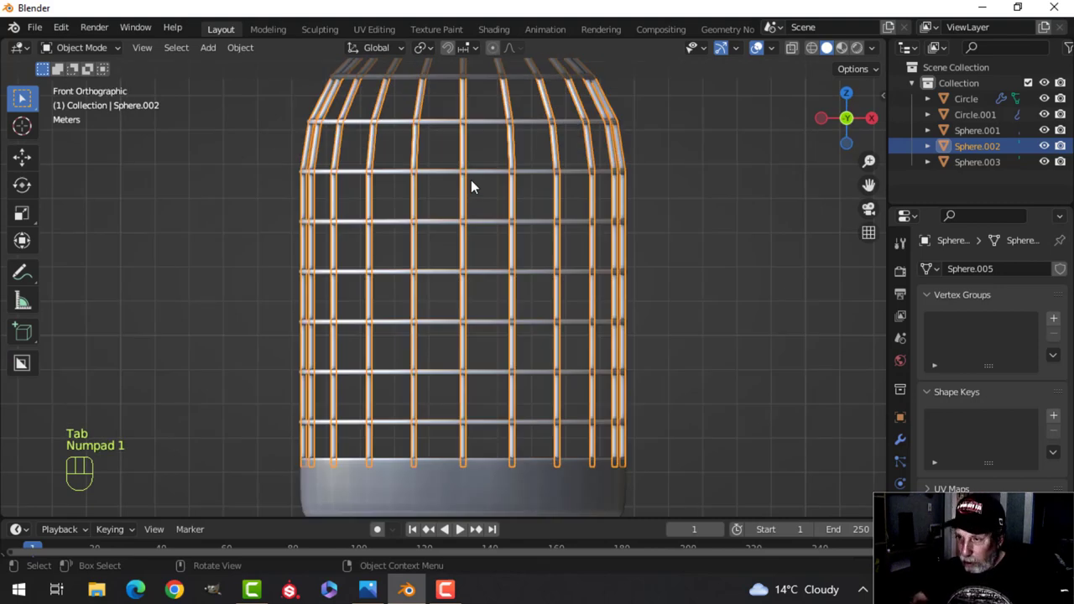
{"action": "key", "text": "KP_Divide"}
{"action": "key", "text": "Tab"}
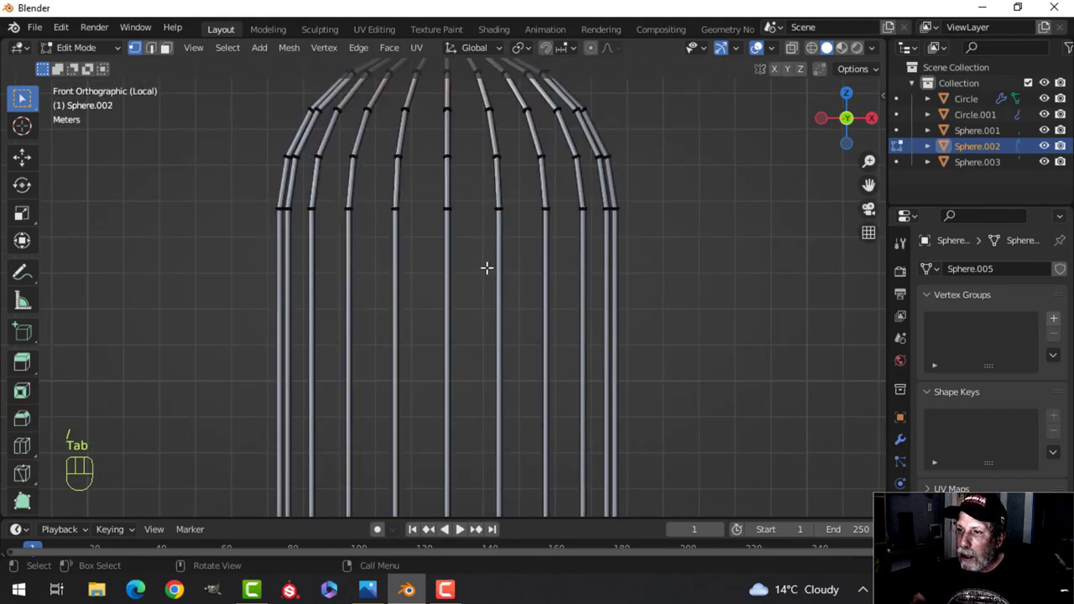
- Select all of the vertical bars' geometry and start a Bisect cut on it
{"action": "scroll", "coordinate": [495, 267], "scroll_direction": "down", "scroll_amount": 4}
{"action": "key", "text": "a"}
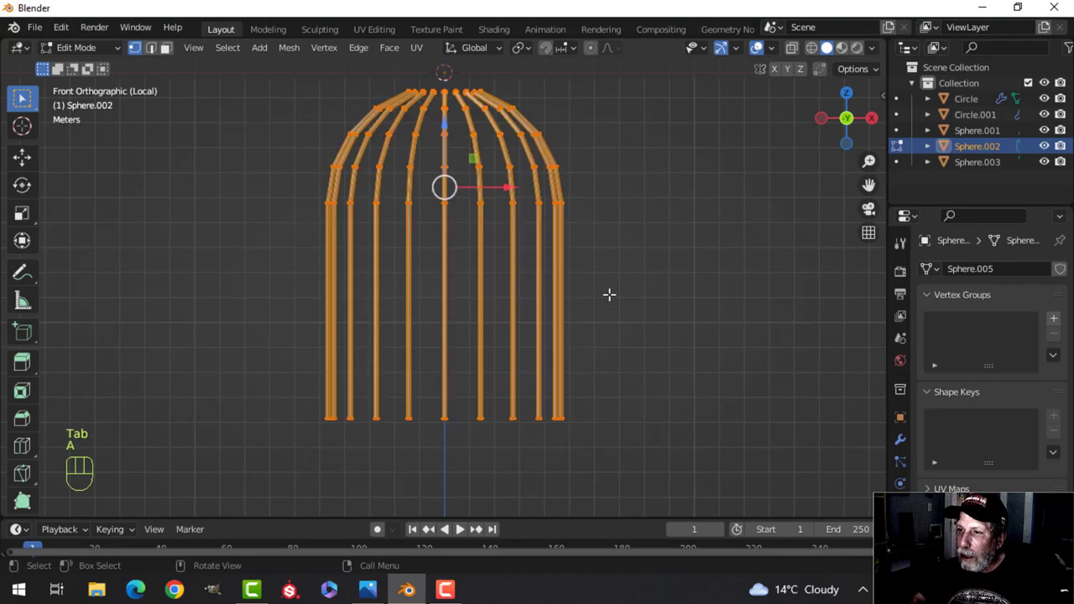
{"action": "left_click", "coordinate": [288, 49]}
{"action": "left_click", "coordinate": [322, 211]}
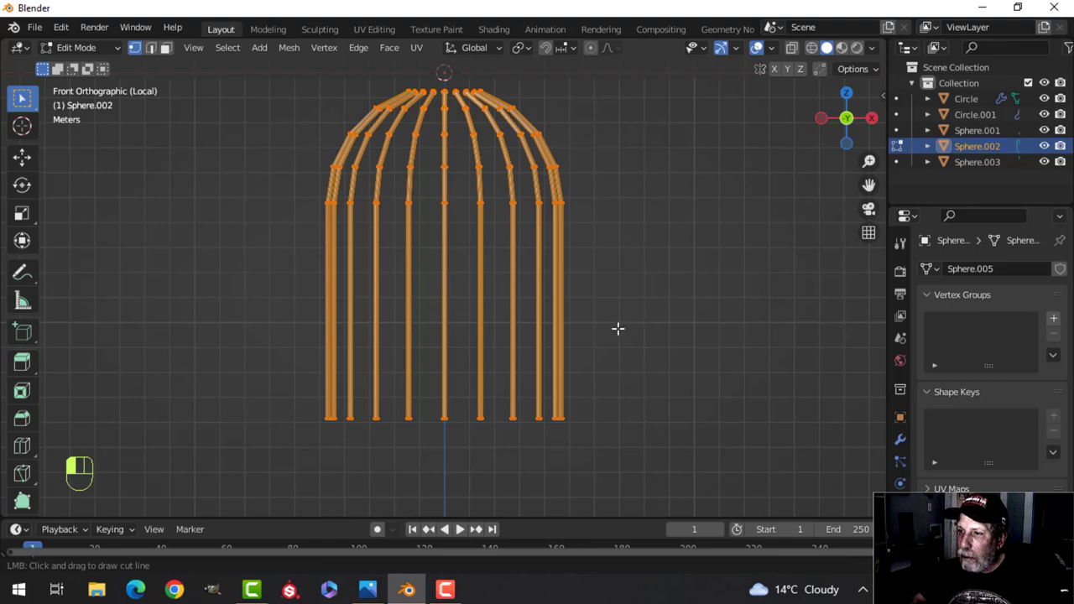
- Bisect all the vertical cage bars with a horizontal cut about halfway down their straight section
{"action": "left_click_drag", "start_coordinate": [618, 329], "coordinate": [618, 386]}
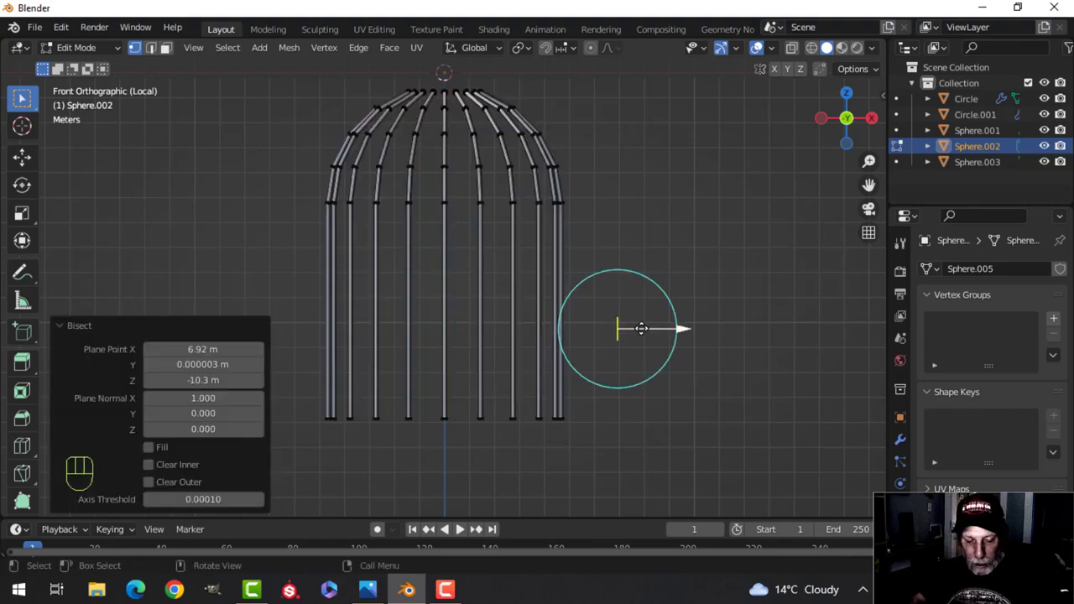
{"action": "key", "text": "a"}
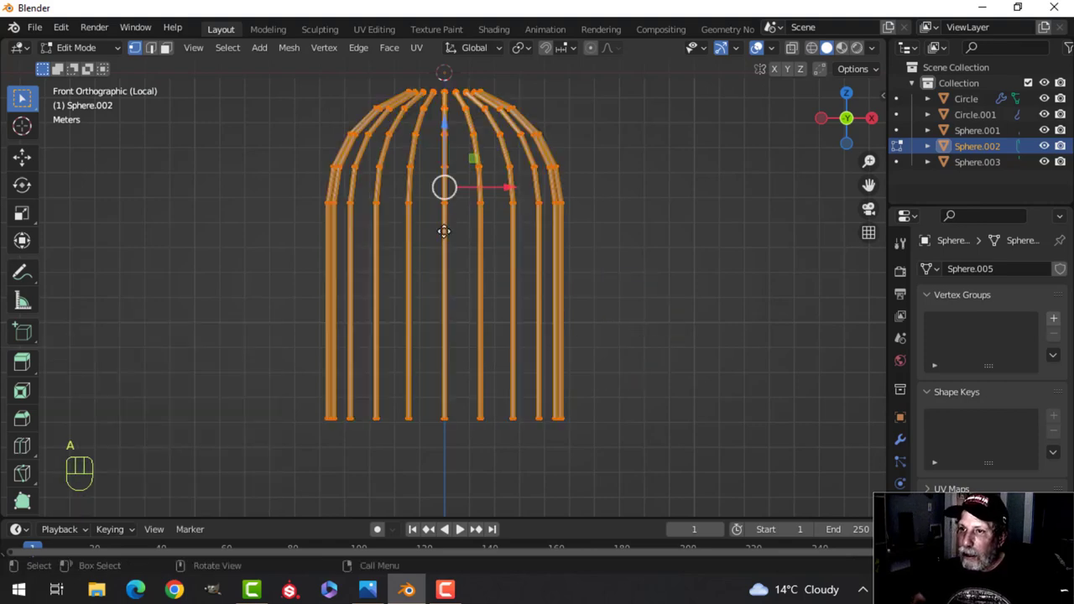
{"action": "left_click", "coordinate": [291, 48]}
{"action": "left_click", "coordinate": [322, 212]}
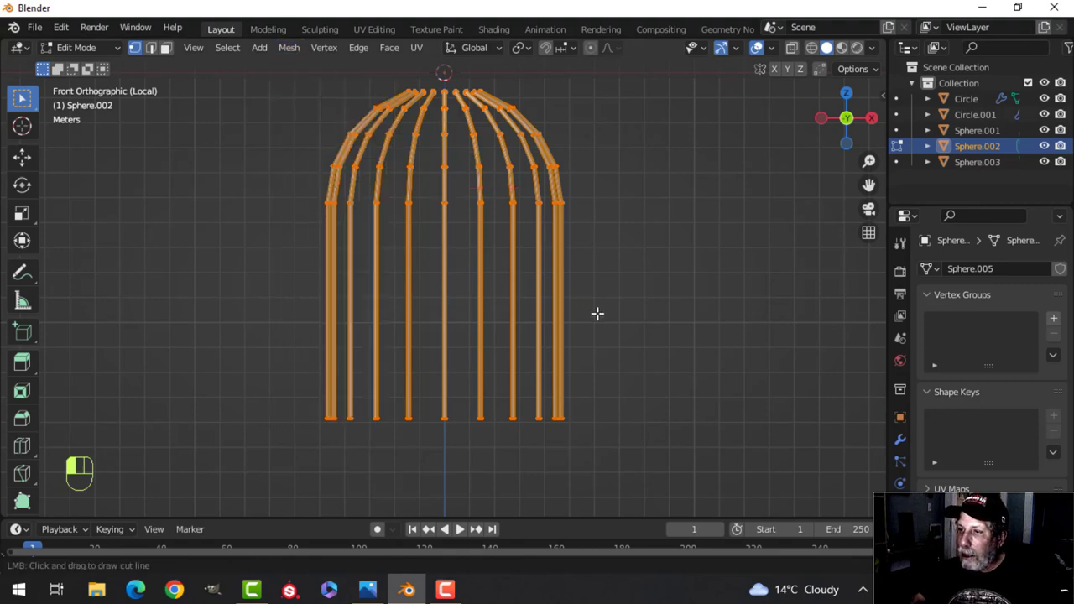
{"action": "left_click_drag", "start_coordinate": [597, 313], "coordinate": [567, 320]}
{"action": "left_click_drag", "start_coordinate": [278, 318], "coordinate": [285, 317]}
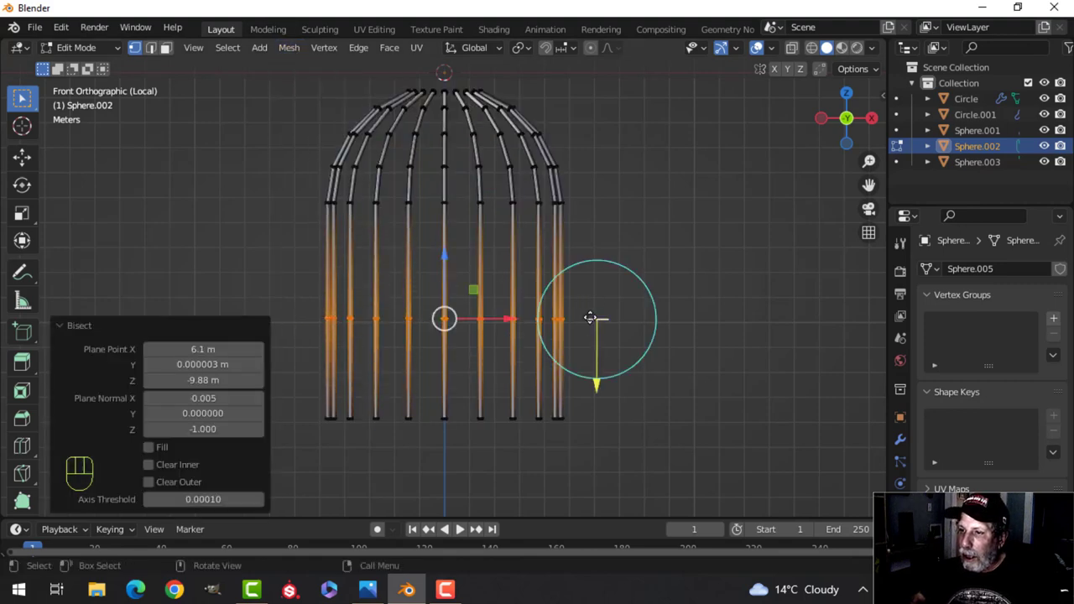
- Flatten the new bisect cut by scaling its vertices to 0 along Z, and clear the selection
{"action": "key", "text": "s"}
{"action": "key", "text": "z"}
{"action": "left_click", "coordinate": [647, 295]}
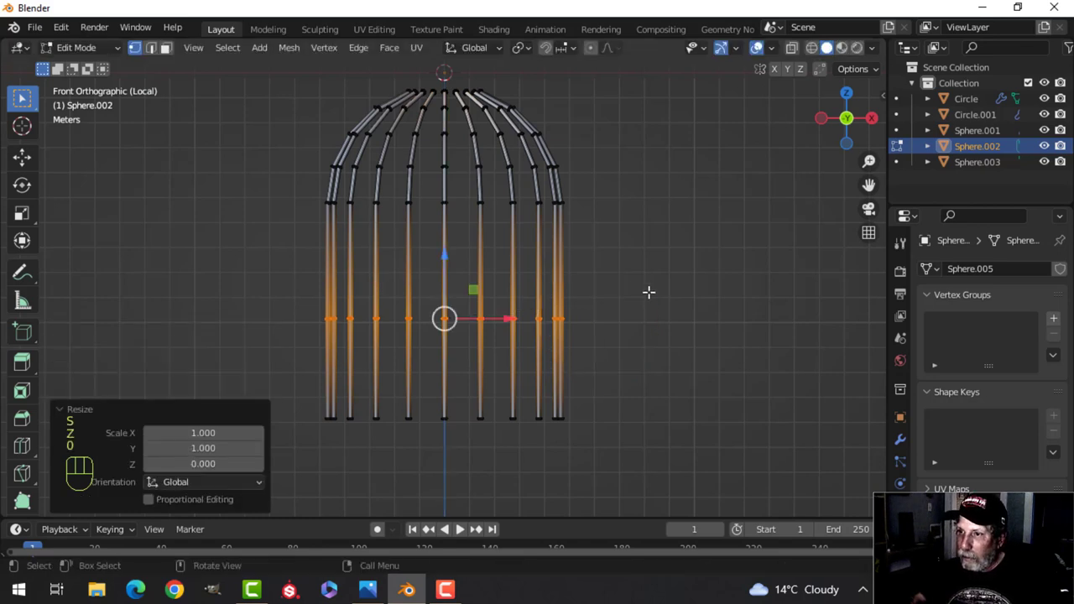
{"action": "key", "text": "alt+a"}
{"action": "key", "text": "z"}
{"action": "left_click", "coordinate": [386, 257]}
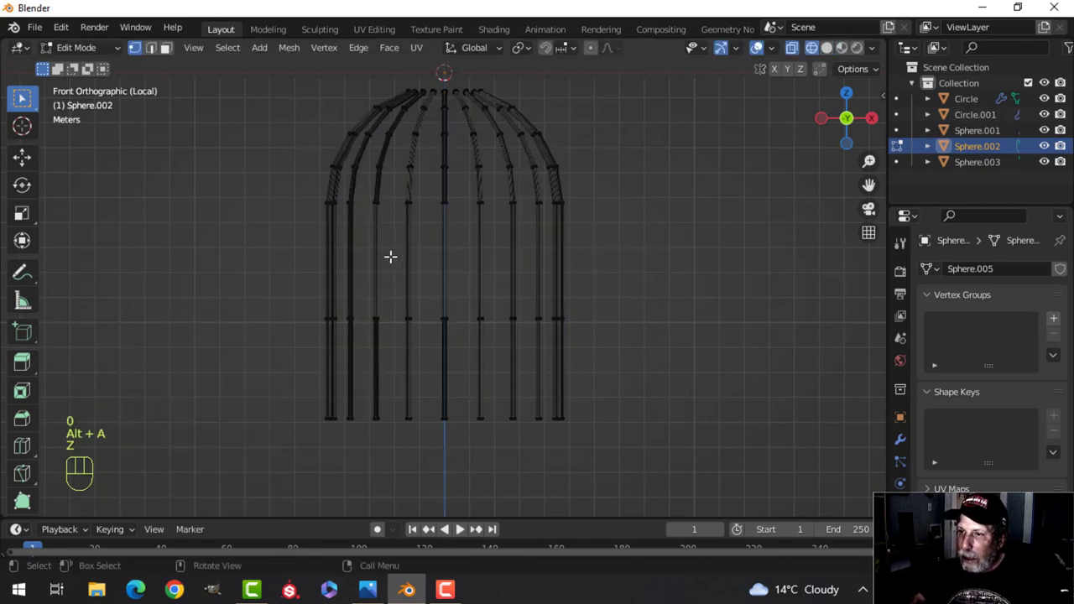
{"action": "scroll", "coordinate": [430, 256], "scroll_direction": "up", "scroll_amount": 1}
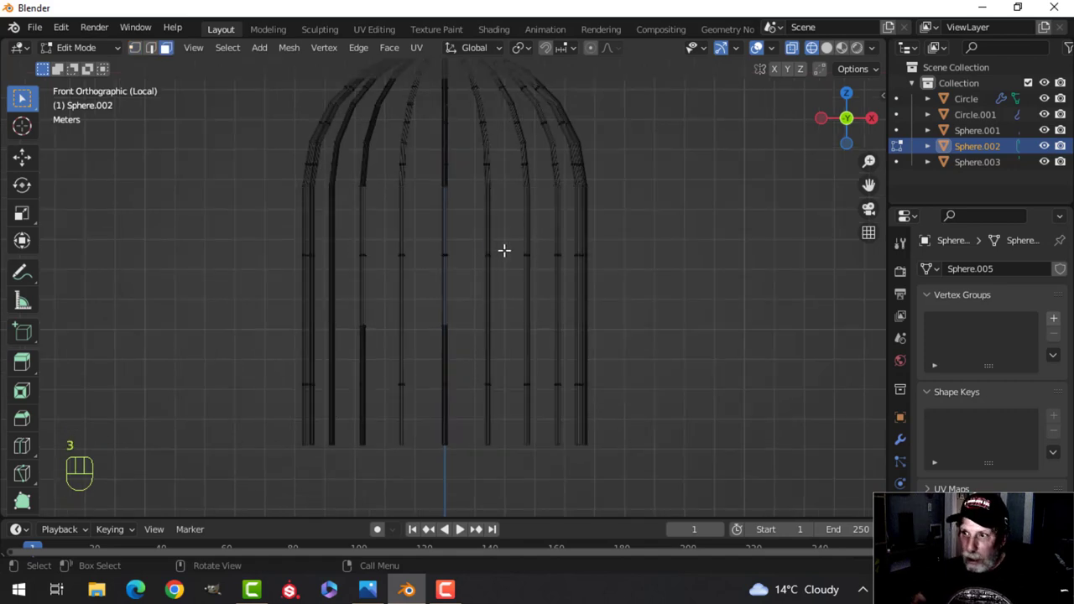
{"action": "key", "text": "c"}
{"action": "left_click_drag", "start_coordinate": [526, 244], "coordinate": [419, 247]}
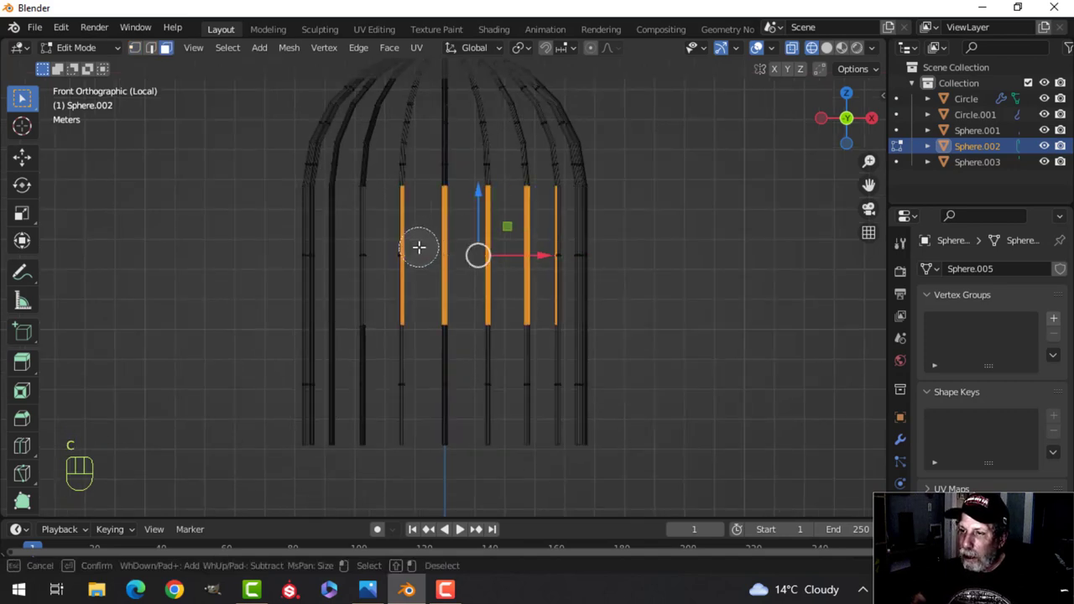
{"action": "left_click_drag", "start_coordinate": [534, 202], "coordinate": [528, 195]}
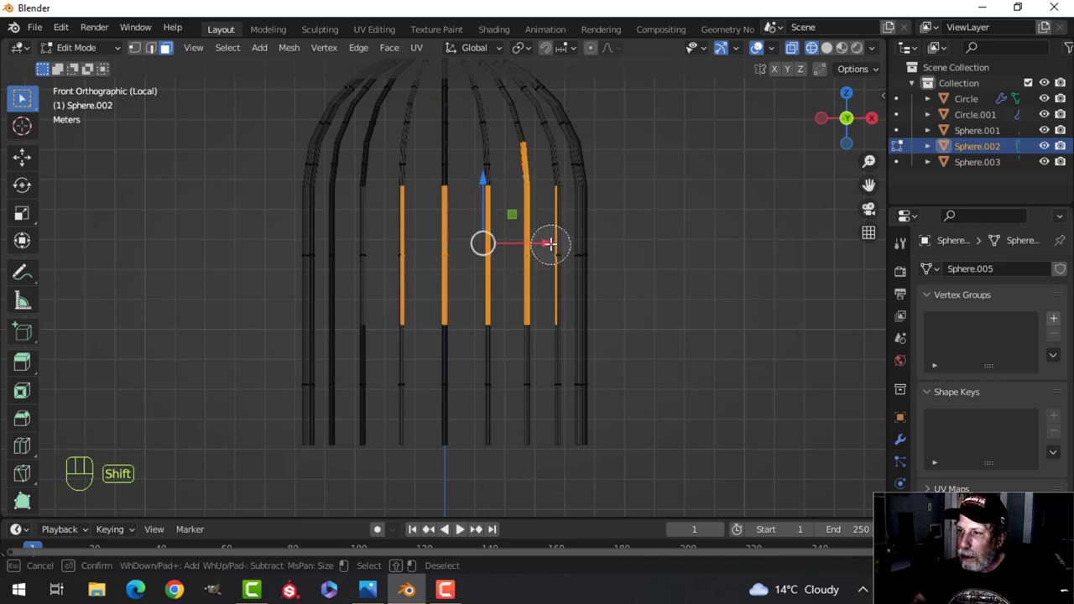
{"action": "mouse_move", "coordinate": [550, 243]}
{"action": "left_mouse_down", "text": "shift"}
{"action": "mouse_move", "coordinate": [515, 180]}
{"action": "mouse_move", "coordinate": [529, 253]}
{"action": "left_mouse_up", "text": "shift"}
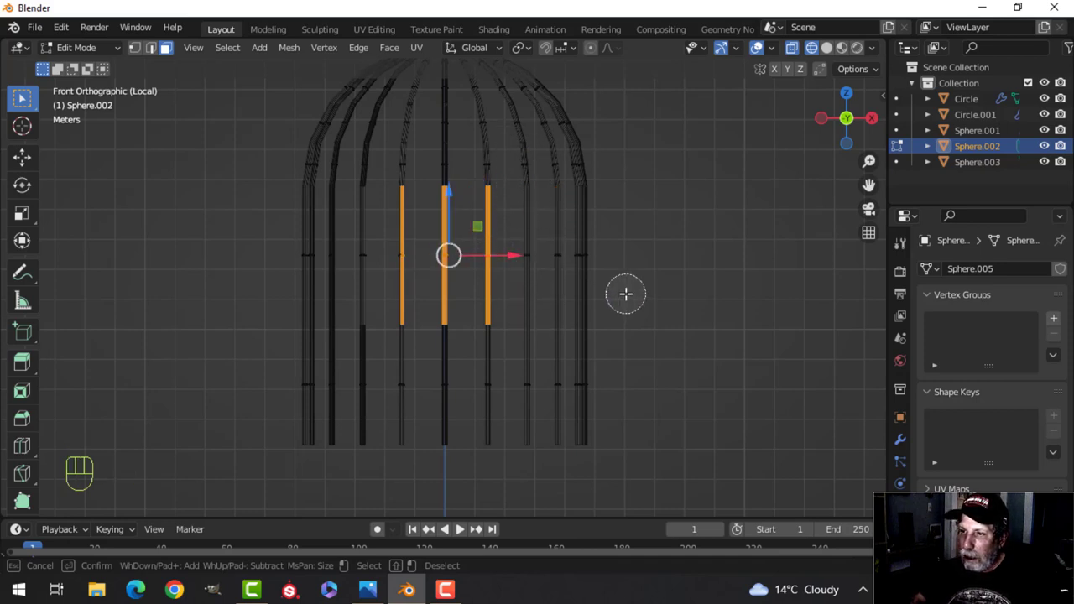
{"action": "key", "text": "Escape"}
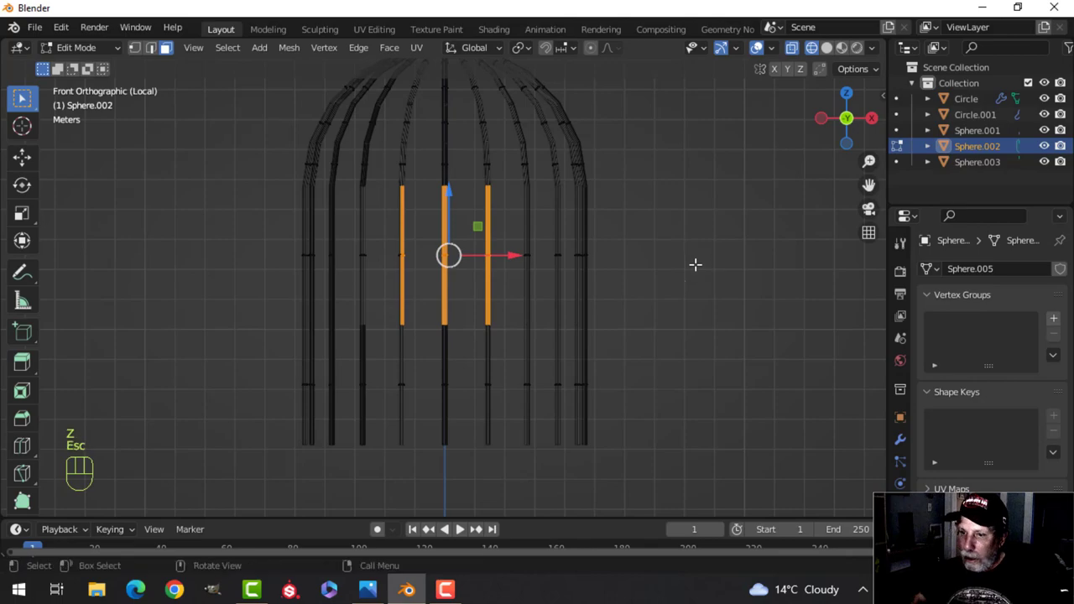
{"action": "key", "text": "z"}
{"action": "left_click", "coordinate": [778, 268]}
{"action": "mouse_move", "coordinate": [779, 269]}
{"action": "middle_mouse_down"}
{"action": "mouse_move", "coordinate": [641, 272]}
{"action": "mouse_move", "coordinate": [629, 285]}
{"action": "mouse_move", "coordinate": [652, 285]}
{"action": "mouse_move", "coordinate": [409, 291]}
{"action": "mouse_move", "coordinate": [588, 281]}
{"action": "middle_mouse_up"}
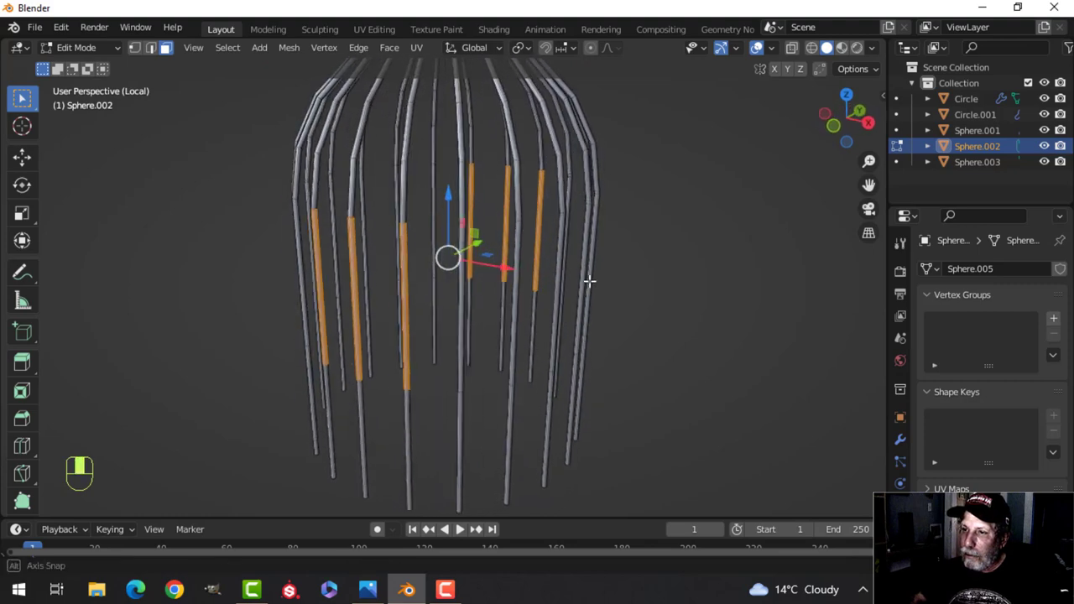
{"action": "key", "text": "alt+a"}
- Delete the straight face loops above the cut on three adjacent front bars, leaving the back bars intact
{"action": "middle_click_drag", "start_coordinate": [431, 307], "coordinate": [408, 277]}
{"action": "left_click", "coordinate": [413, 278], "text": "alt+shift"}
{"action": "left_click", "coordinate": [405, 269], "text": "alt+shift"}
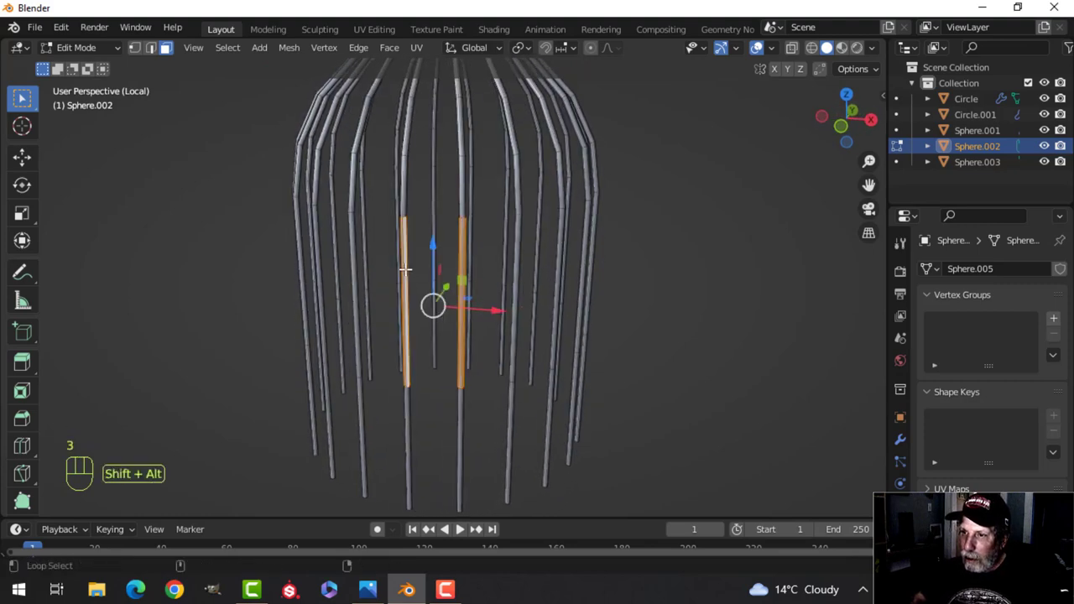
{"action": "left_click", "coordinate": [349, 251], "text": "alt+shift"}
{"action": "middle_click_drag", "start_coordinate": [349, 251], "coordinate": [453, 332]}
{"action": "key", "text": "x"}
{"action": "left_click", "coordinate": [430, 370]}
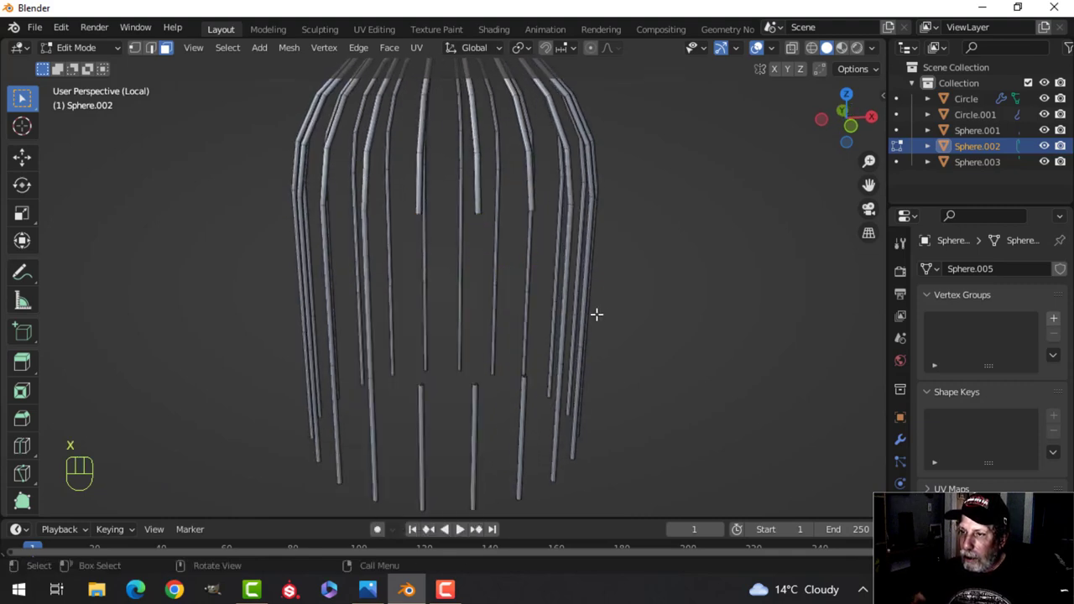
- Leave mesh editing and local view to bring back the whole cage, and deselect everything
{"action": "key", "text": "Tab"}
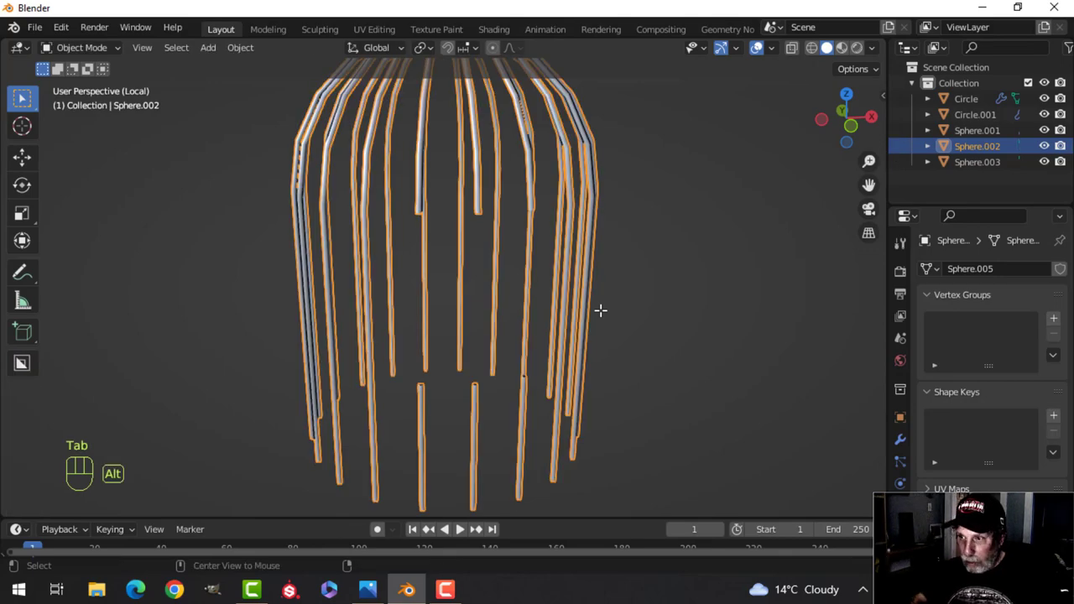
{"action": "key", "text": "slash"}
{"action": "key", "text": "a"}
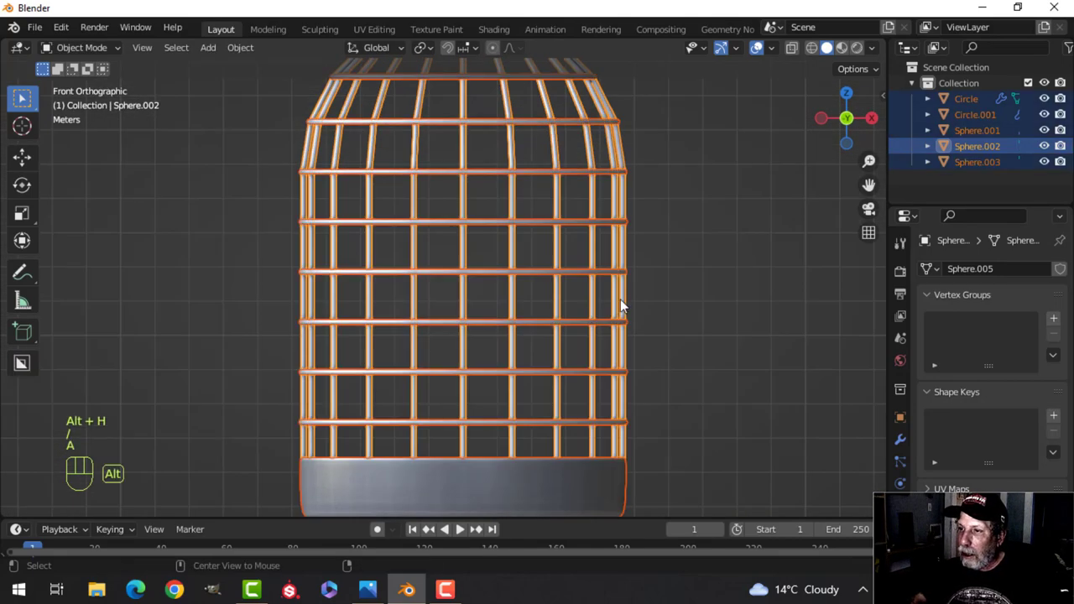
{"action": "key", "text": "alt+a"}
- Hide the object holding the horizontal cage rings
{"action": "middle_click_drag", "start_coordinate": [620, 298], "coordinate": [528, 327]}
{"action": "scroll", "coordinate": [549, 331], "scroll_direction": "down", "scroll_amount": 2}
{"action": "middle_click_drag", "start_coordinate": [529, 328], "coordinate": [475, 334]}
{"action": "scroll", "coordinate": [465, 344], "scroll_direction": "up", "scroll_amount": 2}
{"action": "middle_click_drag", "start_coordinate": [475, 334], "coordinate": [506, 286]}
{"action": "scroll", "coordinate": [495, 309], "scroll_direction": "down", "scroll_amount": 3}
{"action": "left_click", "coordinate": [491, 260]}
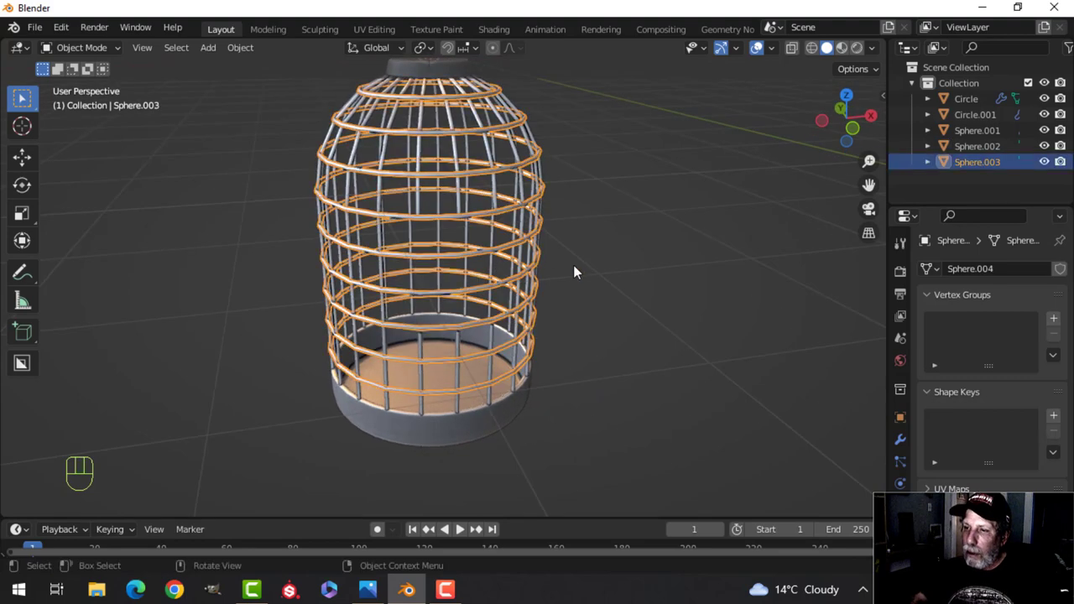
{"action": "key", "text": "h"}
- Open the vertical bars object for mesh editing around the gaps in its front bars
{"action": "middle_click_drag", "start_coordinate": [573, 265], "coordinate": [477, 242]}
{"action": "scroll", "coordinate": [477, 241], "scroll_direction": "up", "scroll_amount": 3}
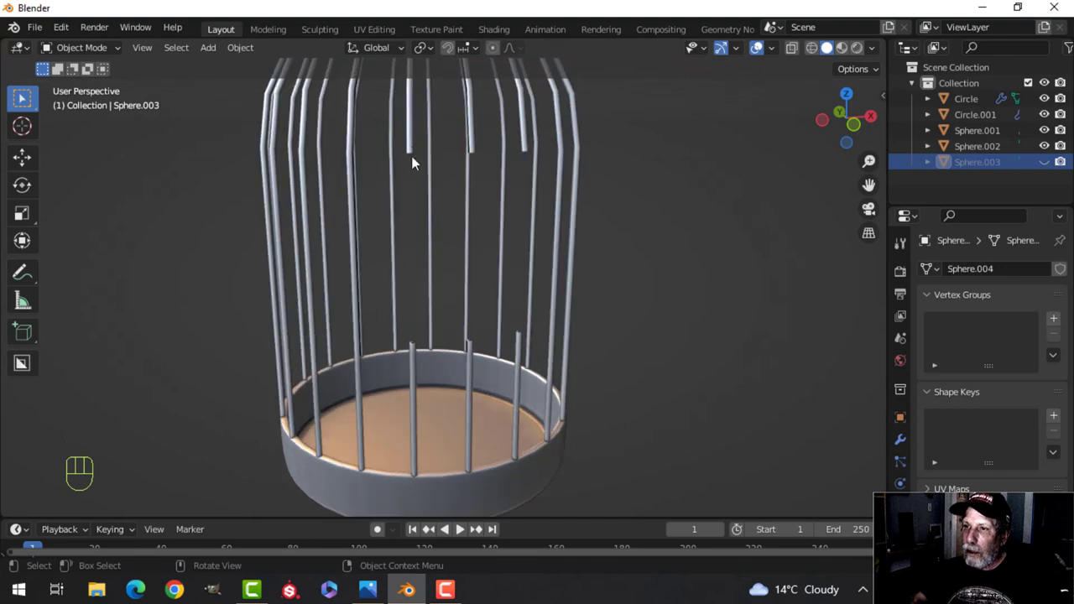
{"action": "left_click", "coordinate": [412, 160]}
{"action": "key", "text": "Tab"}
{"action": "scroll", "coordinate": [422, 196], "scroll_direction": "up", "scroll_amount": 2}
{"action": "scroll", "coordinate": [440, 272], "scroll_direction": "up", "scroll_amount": 5}
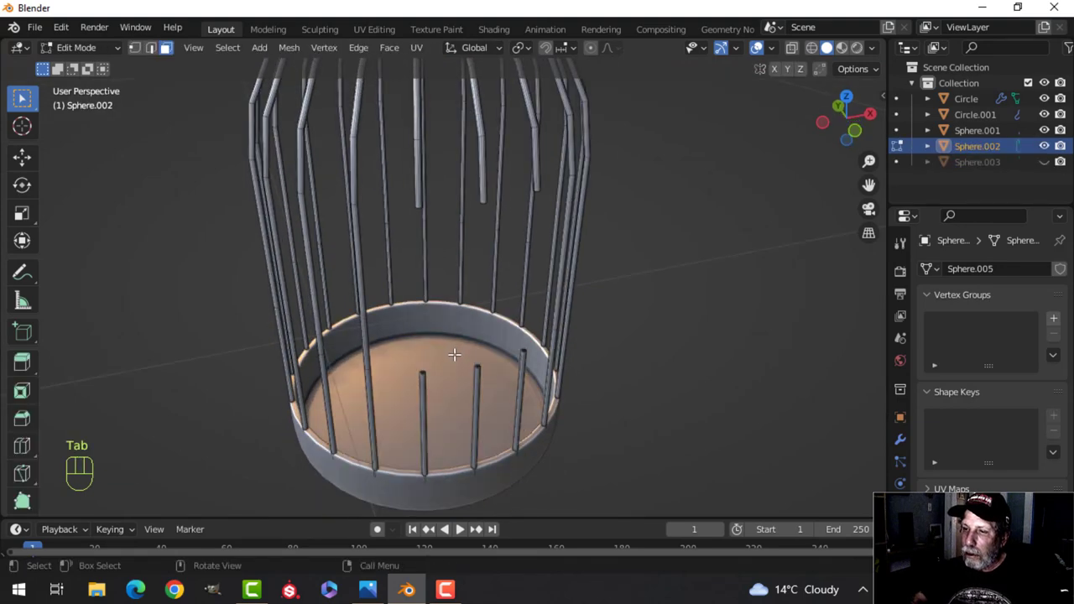
{"action": "middle_click_drag", "start_coordinate": [489, 329], "coordinate": [490, 325]}
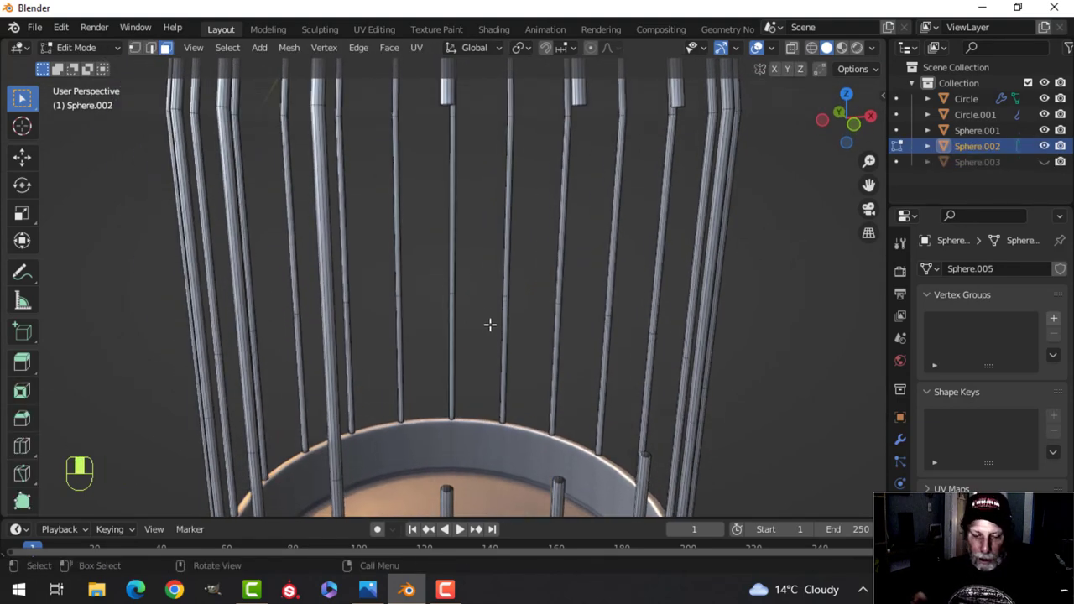
{"action": "middle_click_drag", "start_coordinate": [487, 288], "coordinate": [465, 288], "text": "shift"}
- Try to bridge the gap in one front bar by box-selecting its upper and lower end edges in wireframe
{"action": "key", "text": "z"}
{"action": "left_click", "coordinate": [389, 281]}
{"action": "key", "text": "2"}
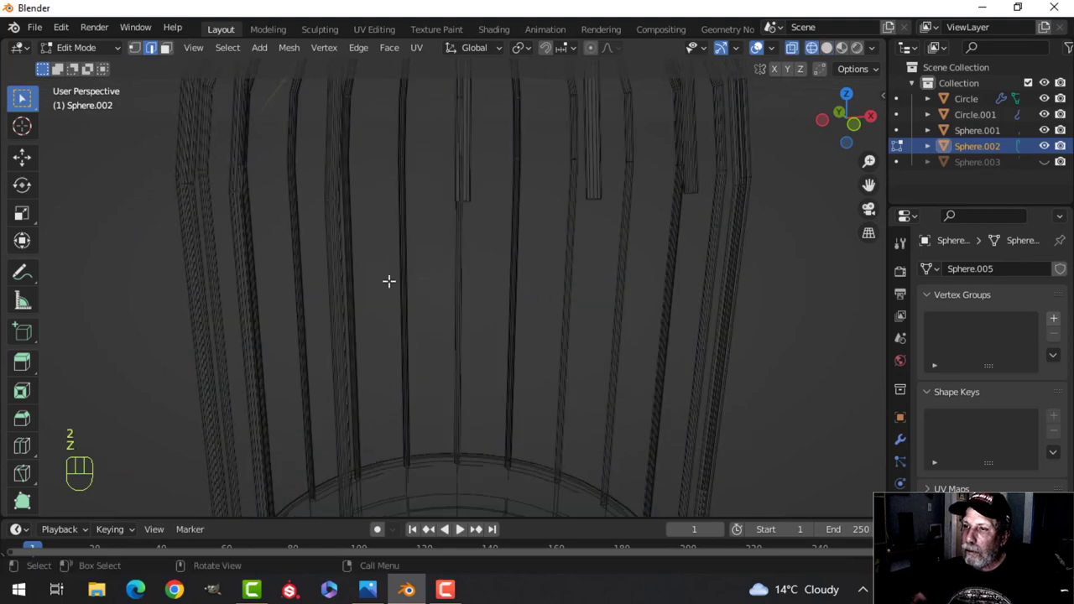
{"action": "middle_click_drag", "start_coordinate": [465, 229], "coordinate": [481, 237]}
{"action": "key", "text": "b"}
{"action": "left_click_drag", "start_coordinate": [506, 227], "coordinate": [547, 251]}
{"action": "middle_click_drag", "start_coordinate": [559, 286], "coordinate": [406, 337]}
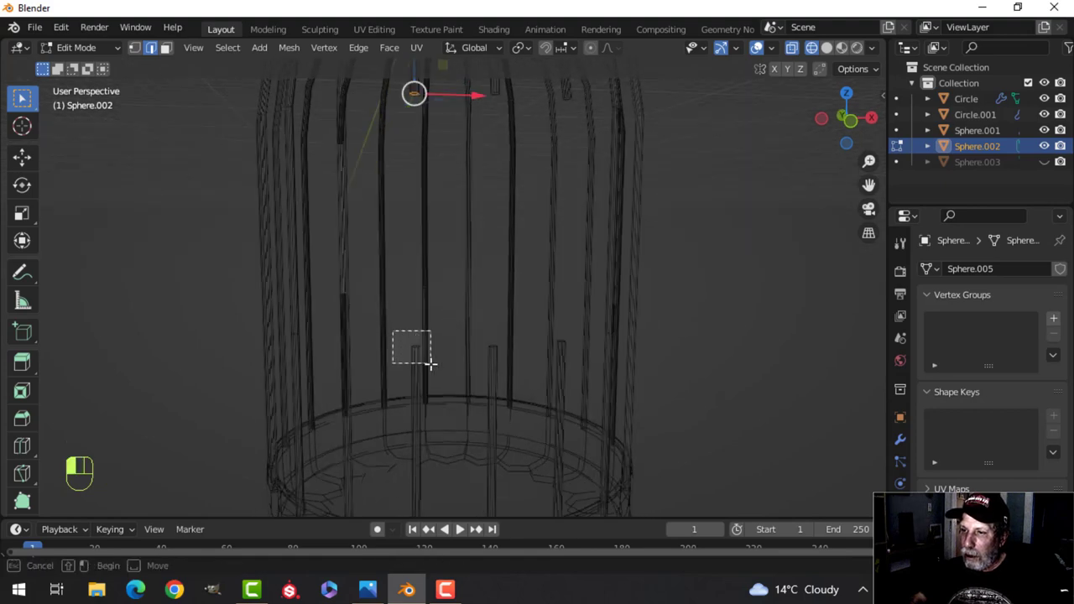
{"action": "left_click_drag", "start_coordinate": [430, 363], "coordinate": [434, 364]}
{"action": "scroll", "coordinate": [464, 218], "scroll_direction": "down", "scroll_amount": 1}
{"action": "key", "text": "b"}
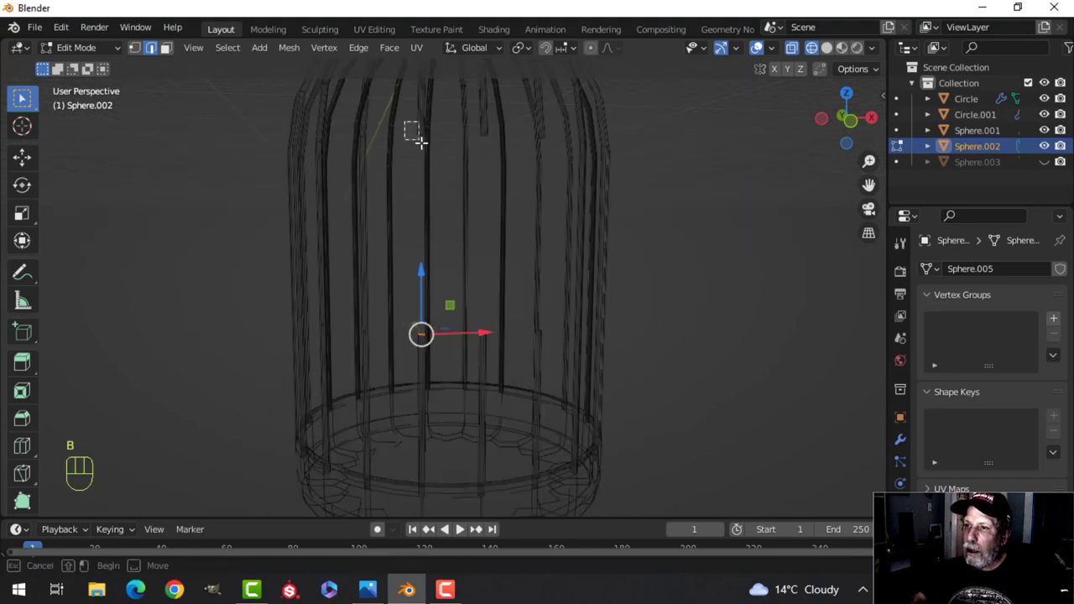
{"action": "left_click_drag", "start_coordinate": [428, 147], "coordinate": [446, 225]}
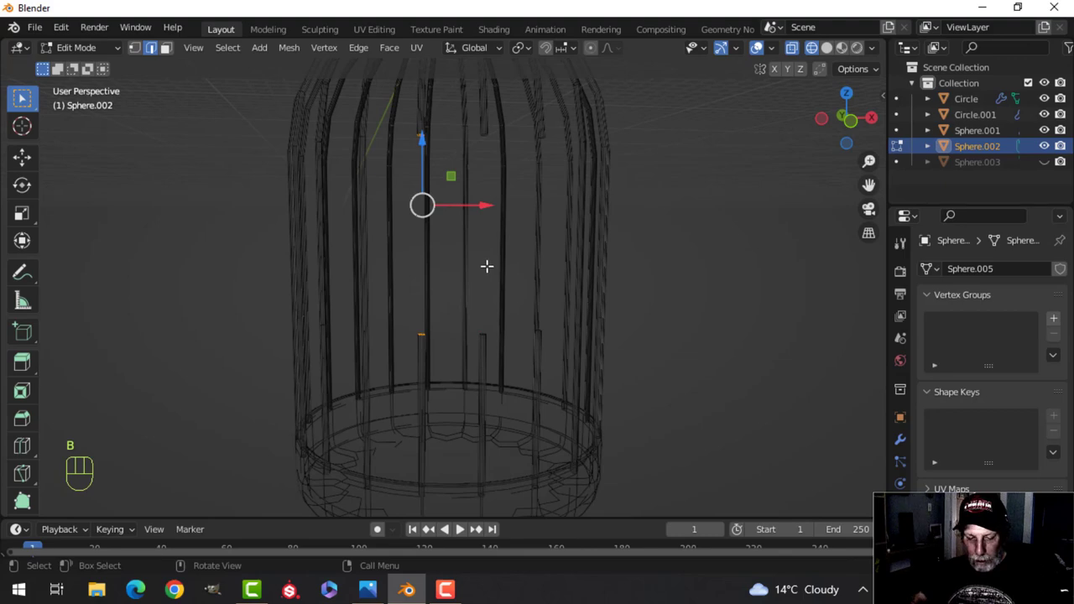
{"action": "key", "text": "ctrl+e"}
{"action": "left_click", "coordinate": [452, 205]}
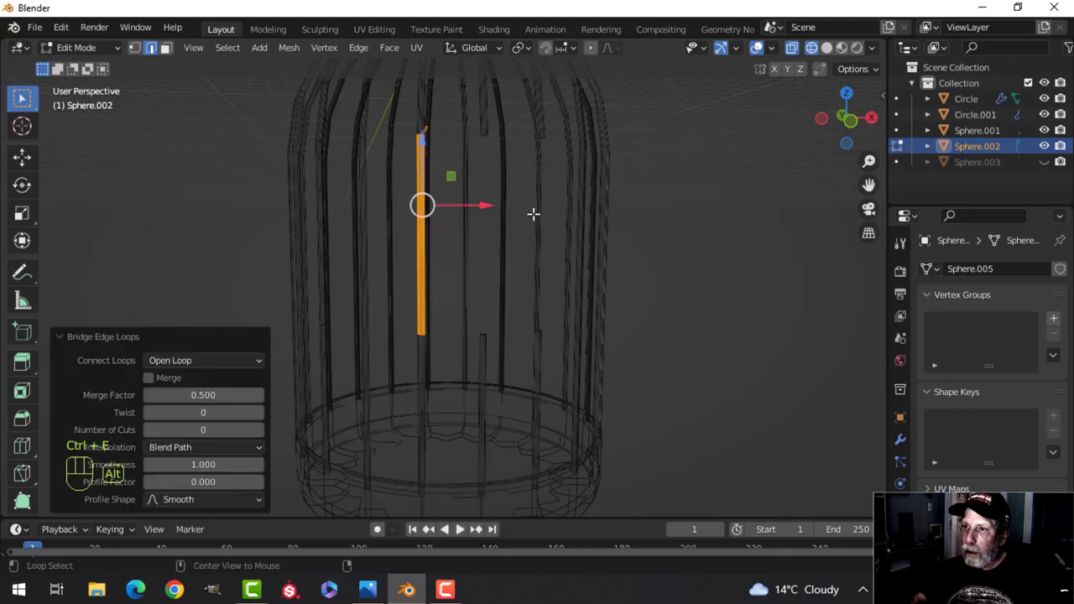
- Inspect the bridged bar in solid shading and undo the last bridge
{"action": "key", "text": "alt+a"}
{"action": "key", "text": "Tab"}
{"action": "key", "text": "z"}
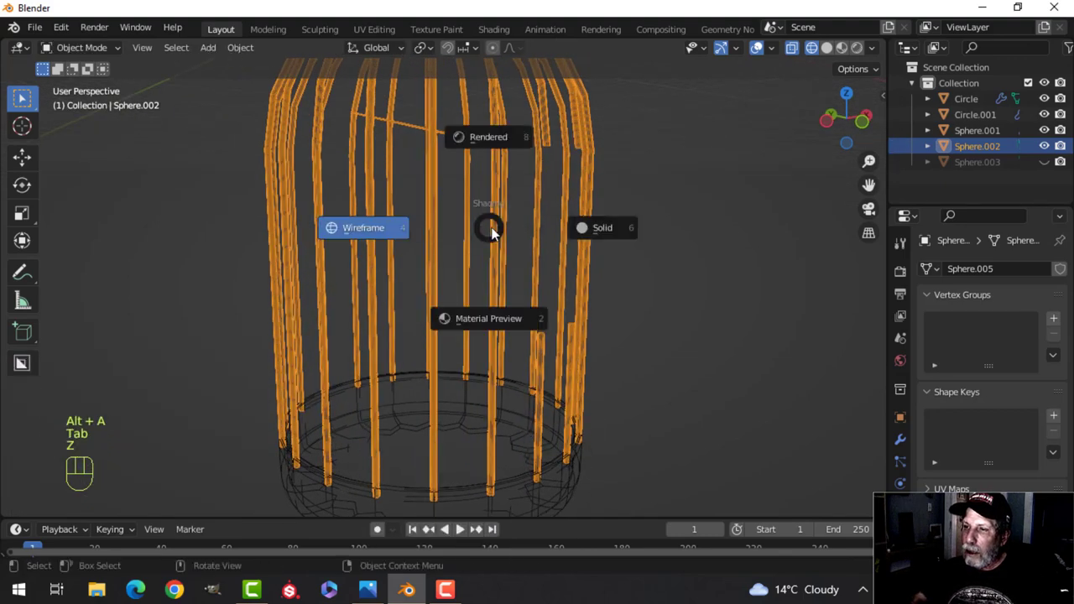
{"action": "left_click", "coordinate": [593, 231]}
{"action": "key", "text": "ctrl+z"}
{"action": "key", "text": "ctrl+z"}
{"action": "key", "text": "ctrl+z"}
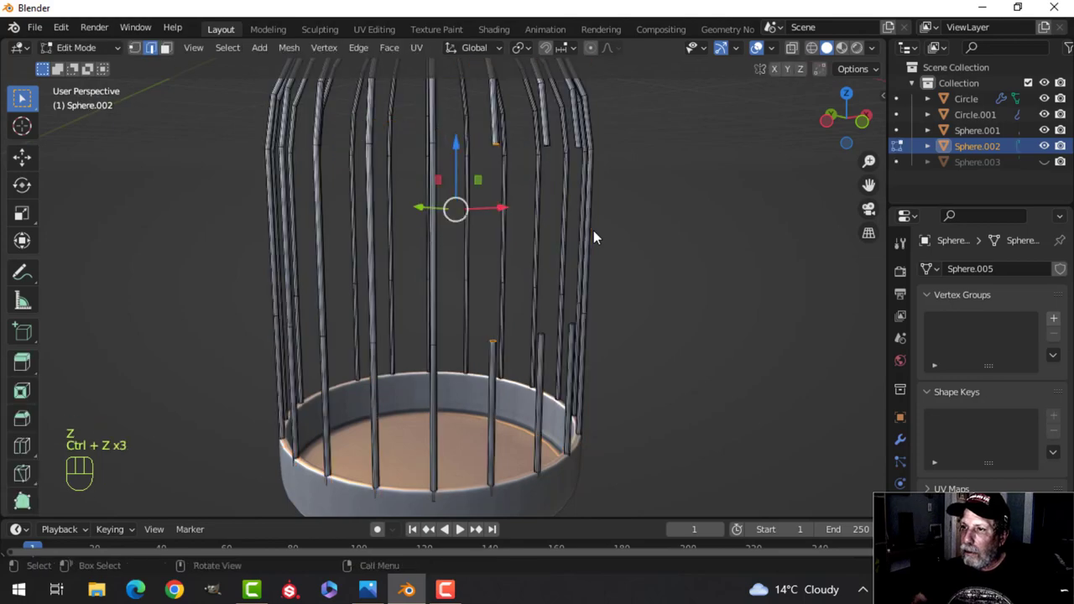
- Bridge the two open end edge loops of the leftmost interrupted front bar, and return to Object Mode
{"action": "middle_click_drag", "start_coordinate": [568, 220], "coordinate": [477, 261]}
{"action": "key", "text": "alt+a"}
{"action": "scroll", "coordinate": [503, 249], "scroll_direction": "up", "scroll_amount": 1}
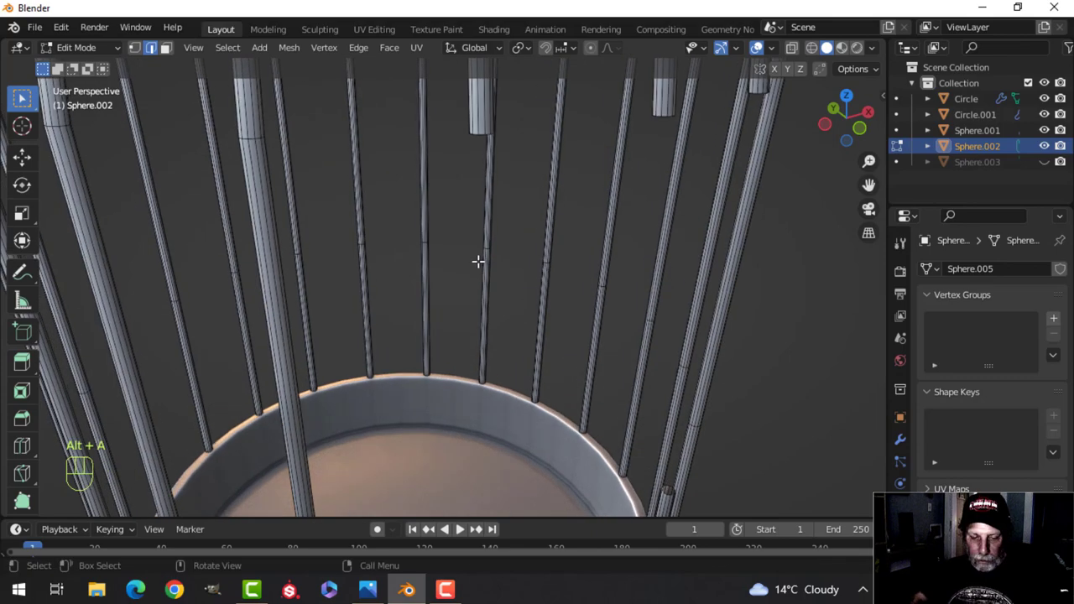
{"action": "left_click", "coordinate": [483, 131], "text": "alt+shift"}
{"action": "scroll", "coordinate": [503, 154], "scroll_direction": "up", "scroll_amount": 2}
{"action": "scroll", "coordinate": [506, 209], "scroll_direction": "down", "scroll_amount": 6}
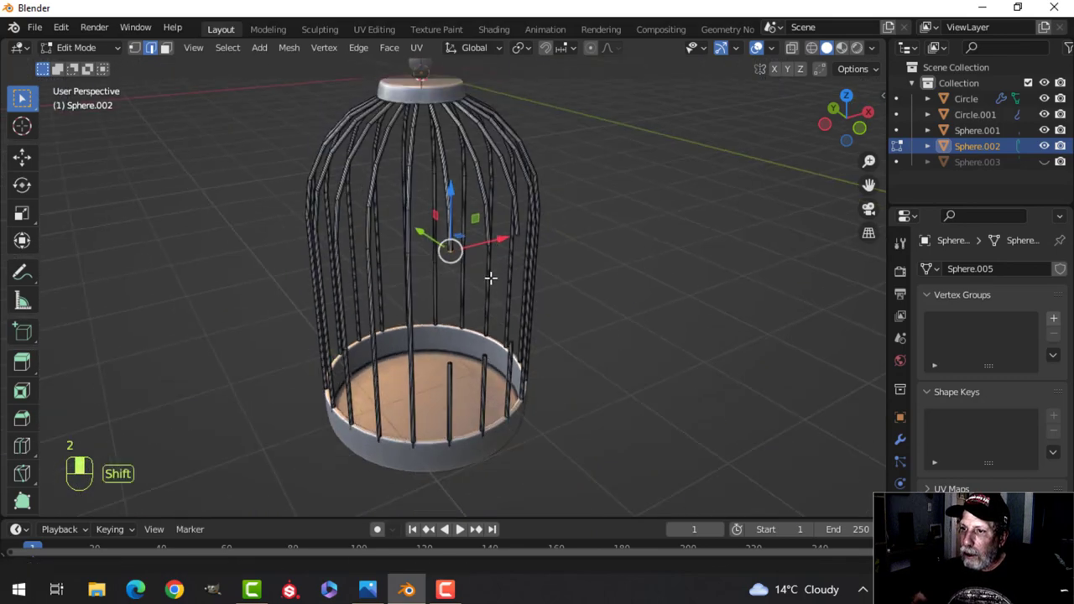
{"action": "middle_click_drag", "start_coordinate": [492, 278], "coordinate": [487, 189], "text": "shift"}
{"action": "scroll", "coordinate": [473, 248], "scroll_direction": "up", "scroll_amount": 3}
{"action": "scroll", "coordinate": [473, 248], "scroll_direction": "up", "scroll_amount": 4}
{"action": "scroll", "coordinate": [520, 185], "scroll_direction": "down", "scroll_amount": 2}
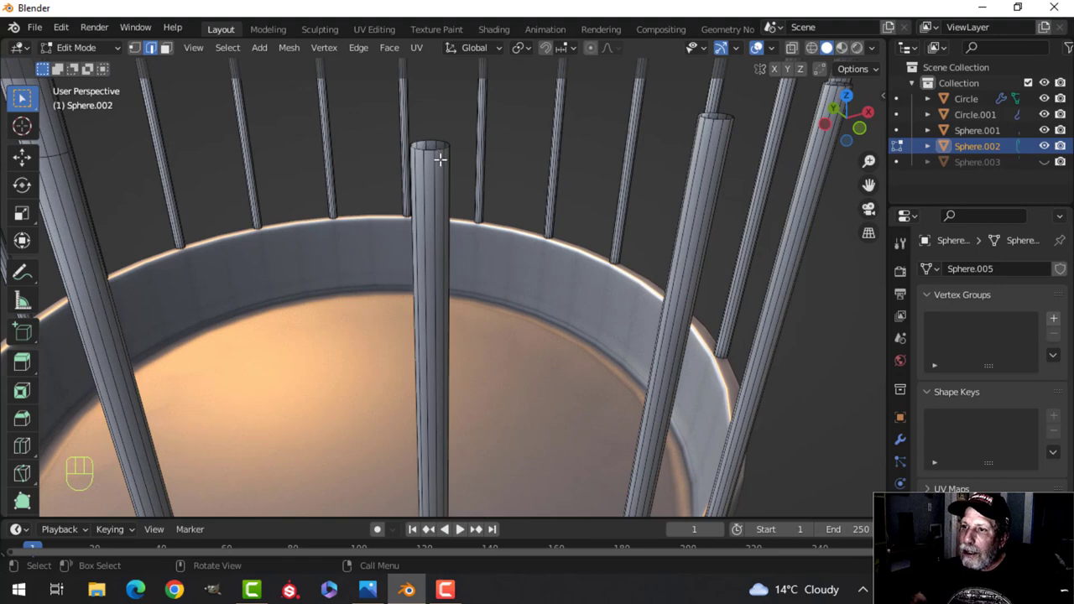
{"action": "scroll", "coordinate": [479, 189], "scroll_direction": "down", "scroll_amount": 6}
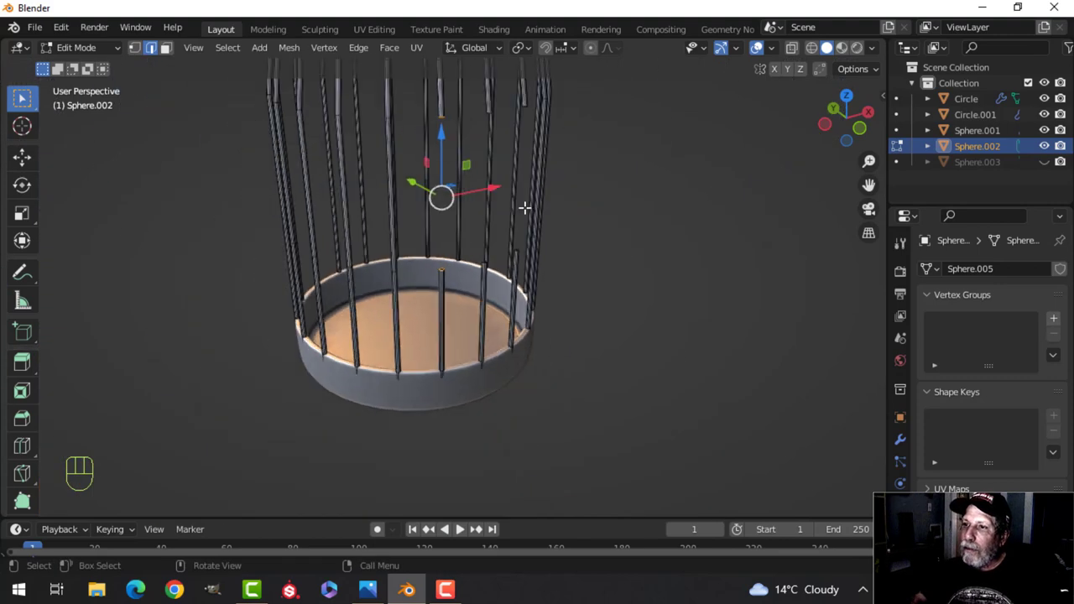
{"action": "key", "text": "ctrl+e"}
{"action": "left_click", "coordinate": [524, 207]}
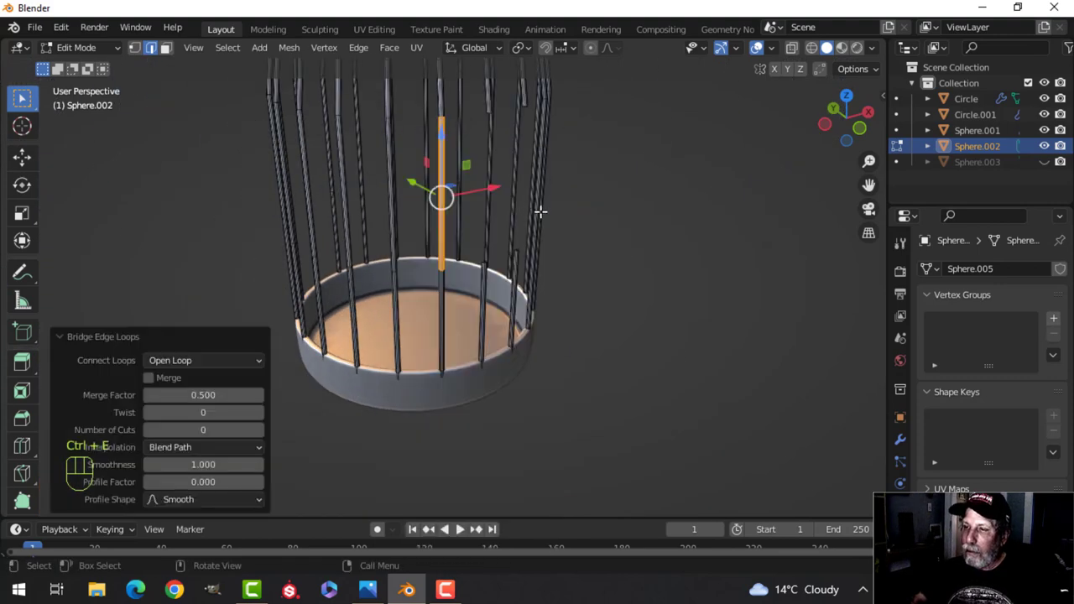
{"action": "key", "text": "alt+a"}
{"action": "key", "text": "Tab"}
{"action": "scroll", "coordinate": [550, 213], "scroll_direction": "down", "scroll_amount": 3}
{"action": "key", "text": "alt+a"}
{"action": "middle_click_drag", "start_coordinate": [587, 213], "coordinate": [432, 246]}
{"action": "scroll", "coordinate": [491, 237], "scroll_direction": "up", "scroll_amount": 2}
{"action": "left_click", "coordinate": [467, 143]}
{"action": "key", "text": "Tab"}
{"action": "scroll", "coordinate": [454, 174], "scroll_direction": "up", "scroll_amount": 2}
{"action": "mouse_move", "coordinate": [436, 225]}
{"action": "middle_mouse_down"}
{"action": "mouse_move", "coordinate": [449, 201]}
{"action": "mouse_move", "coordinate": [444, 249]}
{"action": "mouse_move", "coordinate": [445, 216]}
{"action": "middle_mouse_up"}
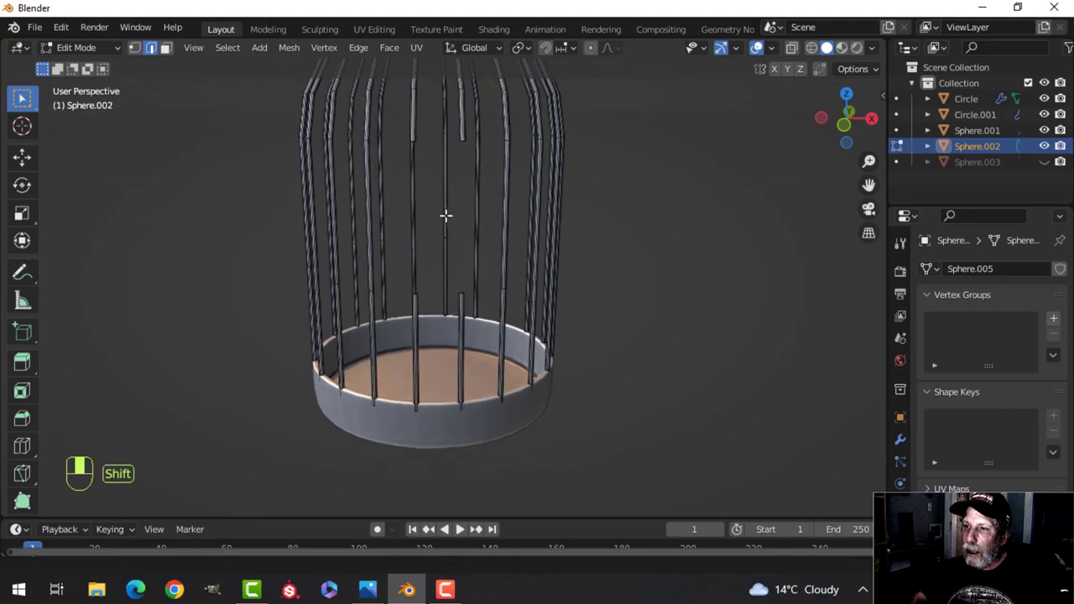
{"action": "key", "text": "Tab"}
- Duplicate five adjacent outer front faces of the base rim and raise the copy straight up in front of the door opening
{"action": "left_click", "coordinate": [470, 425]}
{"action": "key", "text": "Tab"}
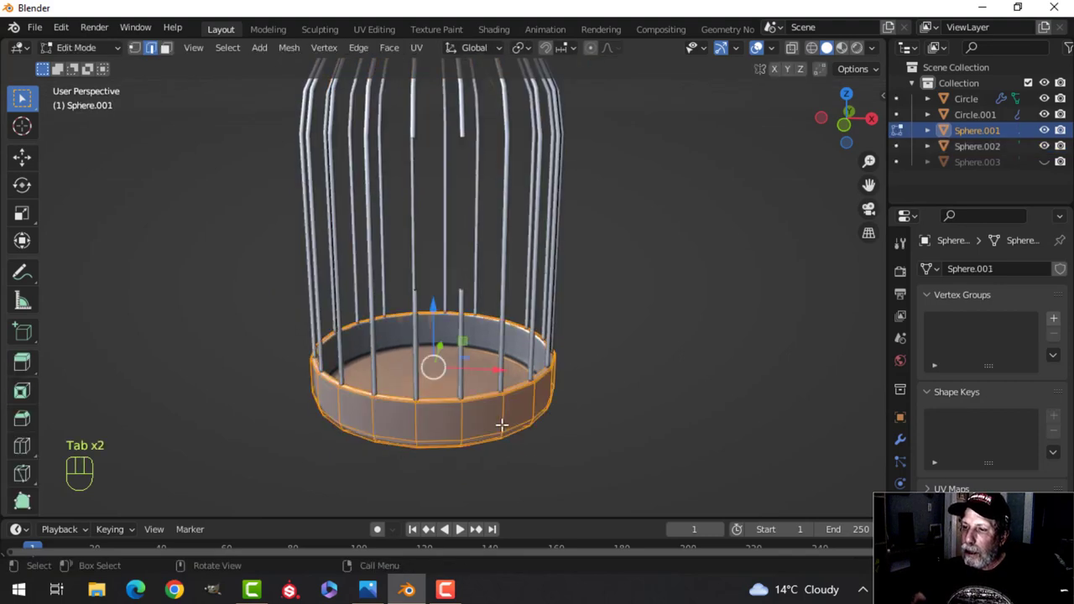
{"action": "key", "text": "alt+a"}
{"action": "key", "text": "3"}
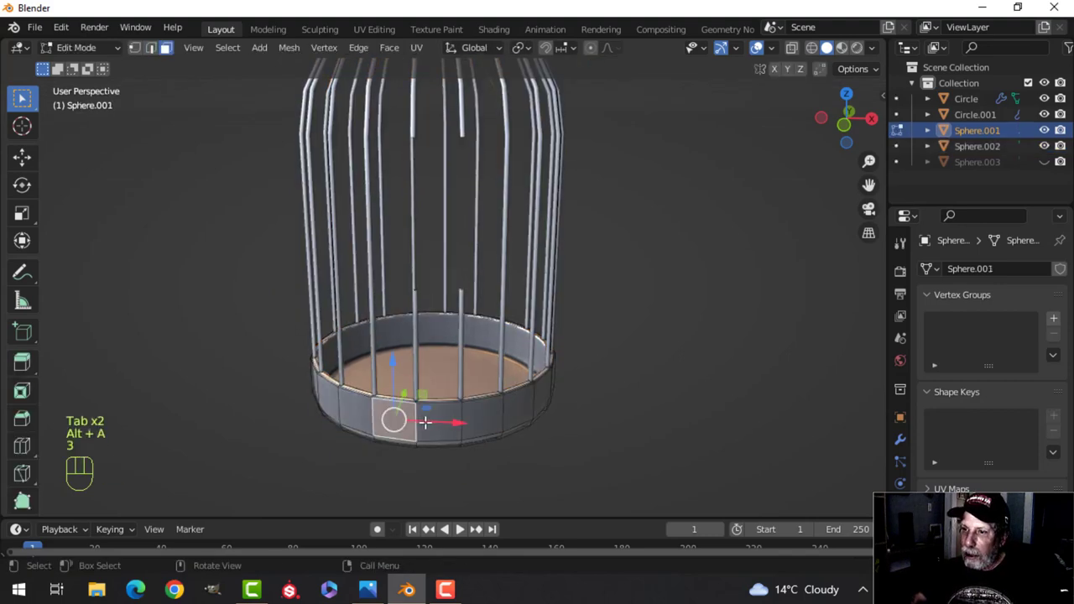
{"action": "left_click", "coordinate": [453, 420], "text": "shift"}
{"action": "left_click", "coordinate": [496, 419], "text": "shift"}
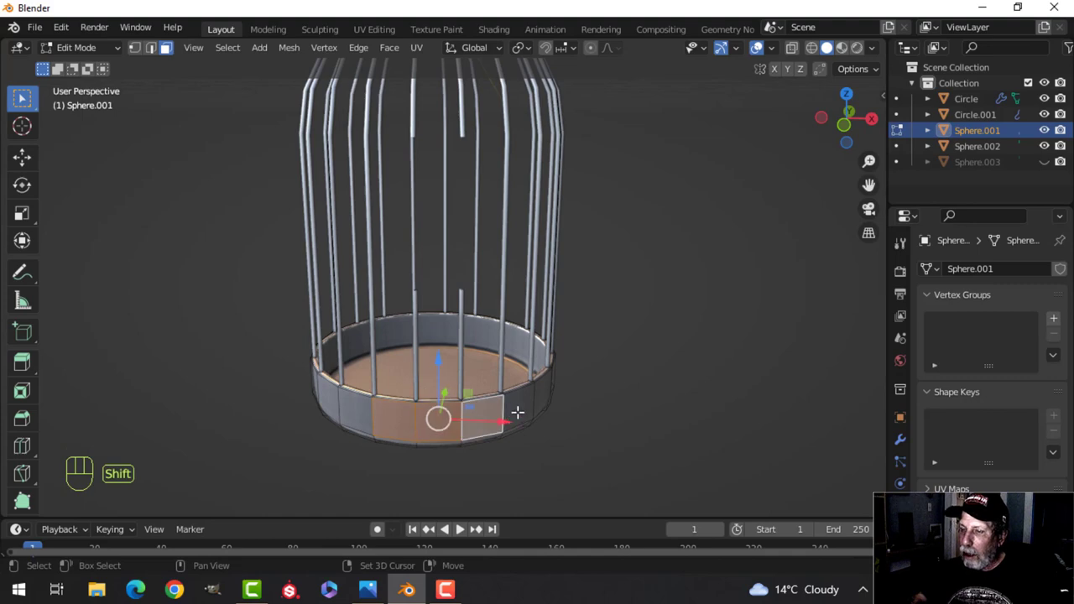
{"action": "left_click", "coordinate": [518, 412], "text": "shift"}
{"action": "left_click", "coordinate": [362, 409], "text": "shift"}
{"action": "scroll", "coordinate": [504, 402], "scroll_direction": "down", "scroll_amount": 3}
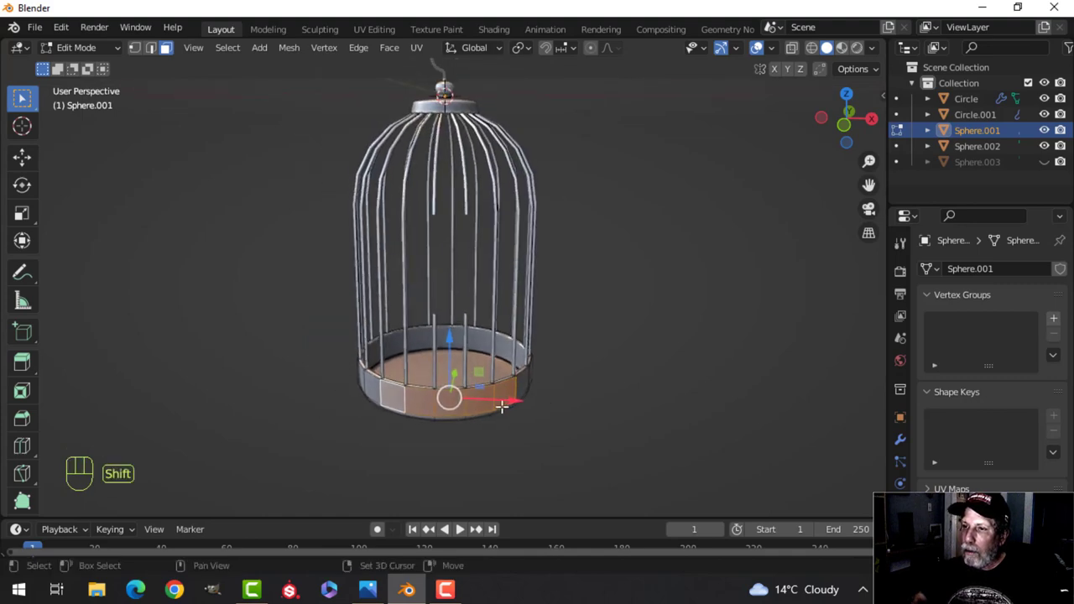
{"action": "key", "text": "shift+d"}
{"action": "key", "text": "z"}
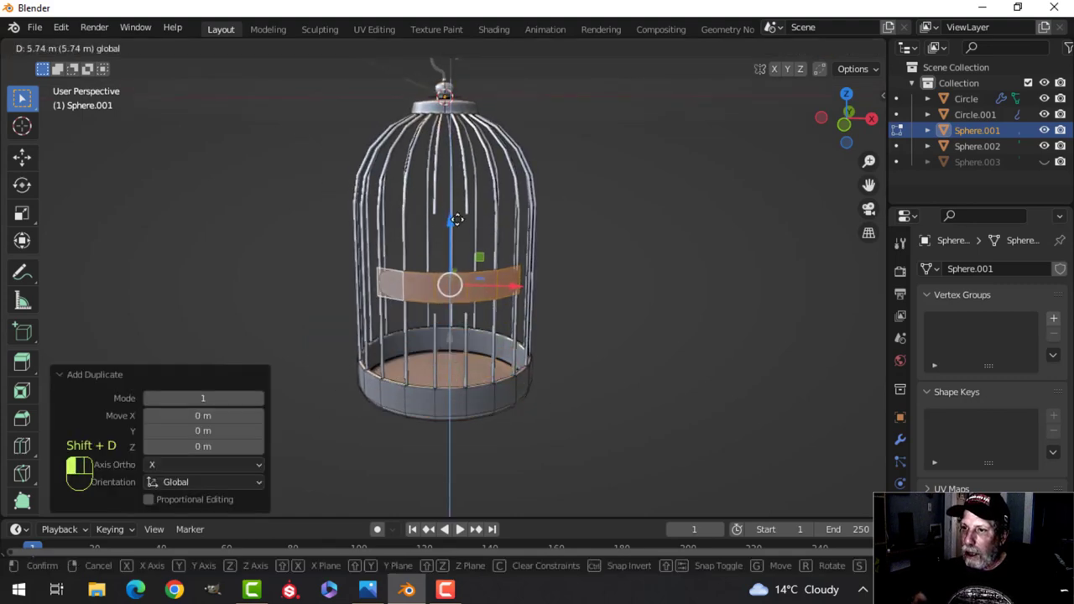
{"action": "left_click", "coordinate": [477, 166]}
- Separate the duplicated face strip into its own object and return to Object Mode
{"action": "key", "text": "p"}
{"action": "left_click", "coordinate": [587, 209]}
{"action": "key", "text": "Tab"}
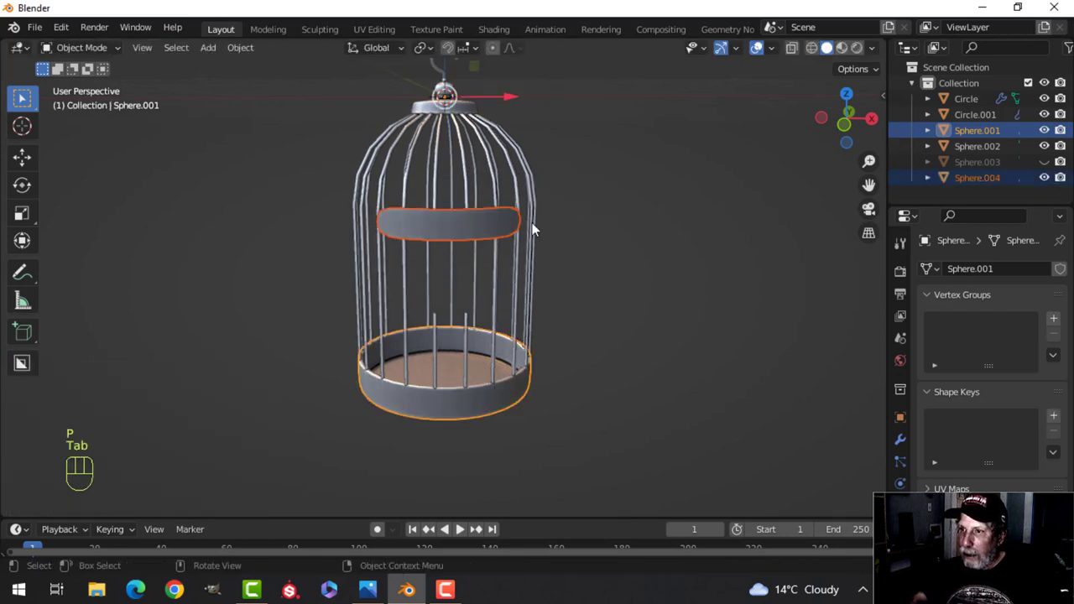
- Turn off the viewport display of the separated strip's Subdivision modifier and open the strip for mesh editing
{"action": "left_click", "coordinate": [901, 440]}
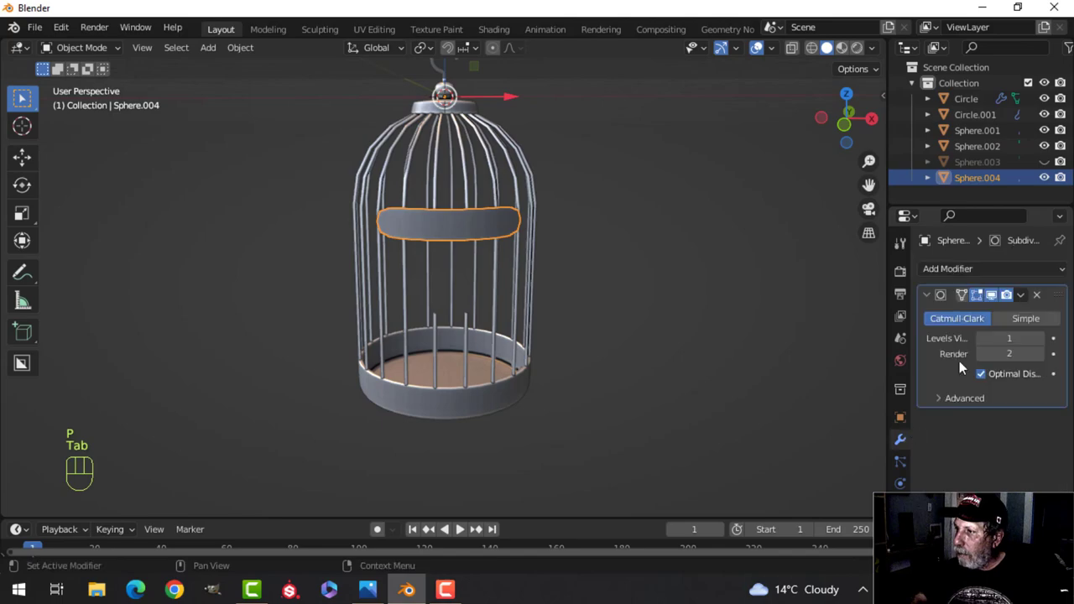
{"action": "middle_click_drag", "start_coordinate": [554, 294], "coordinate": [564, 336], "text": "shift"}
{"action": "scroll", "coordinate": [561, 347], "scroll_direction": "up", "scroll_amount": 1}
{"action": "middle_click_drag", "start_coordinate": [440, 369], "coordinate": [517, 347]}
{"action": "scroll", "coordinate": [544, 401], "scroll_direction": "up", "scroll_amount": 3}
{"action": "key", "text": "Tab"}
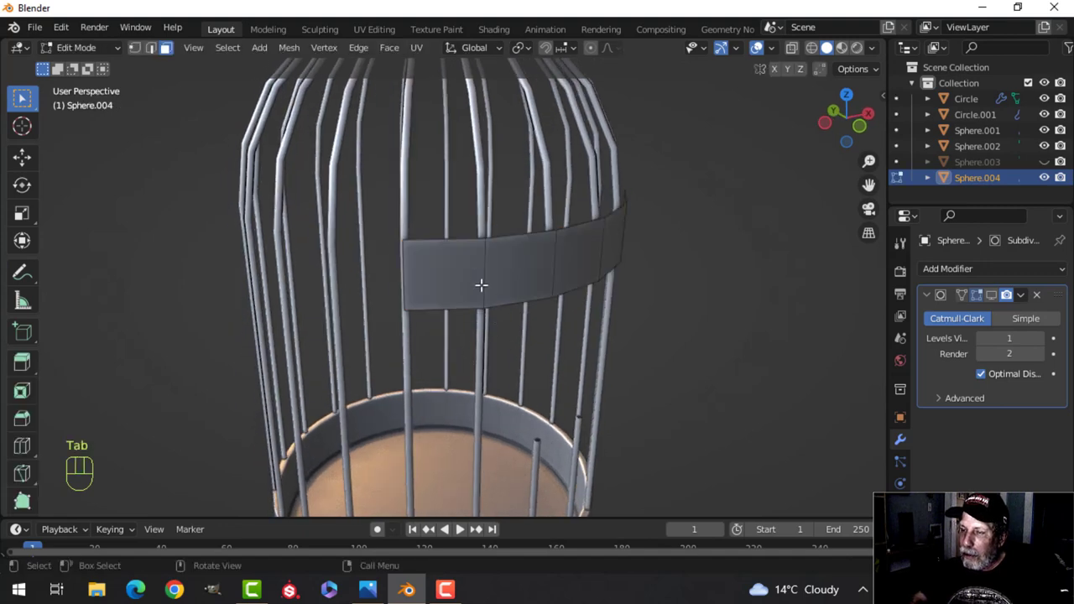
- Delete the outermost face at each end of the strip, keeping the three middle faces
{"action": "middle_click_drag", "start_coordinate": [480, 285], "coordinate": [396, 237]}
{"action": "scroll", "coordinate": [408, 247], "scroll_direction": "down", "scroll_amount": 1}
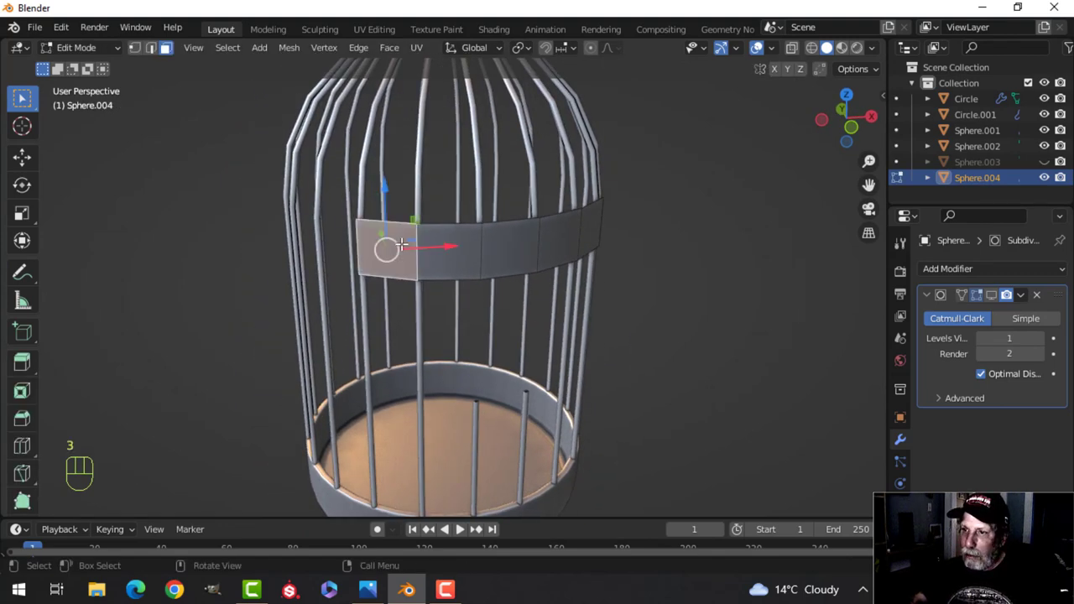
{"action": "key", "text": "x"}
{"action": "left_click", "coordinate": [402, 246]}
{"action": "middle_click_drag", "start_coordinate": [470, 290], "coordinate": [543, 229]}
{"action": "left_click", "coordinate": [537, 242]}
{"action": "key", "text": "x"}
{"action": "left_click", "coordinate": [539, 244]}
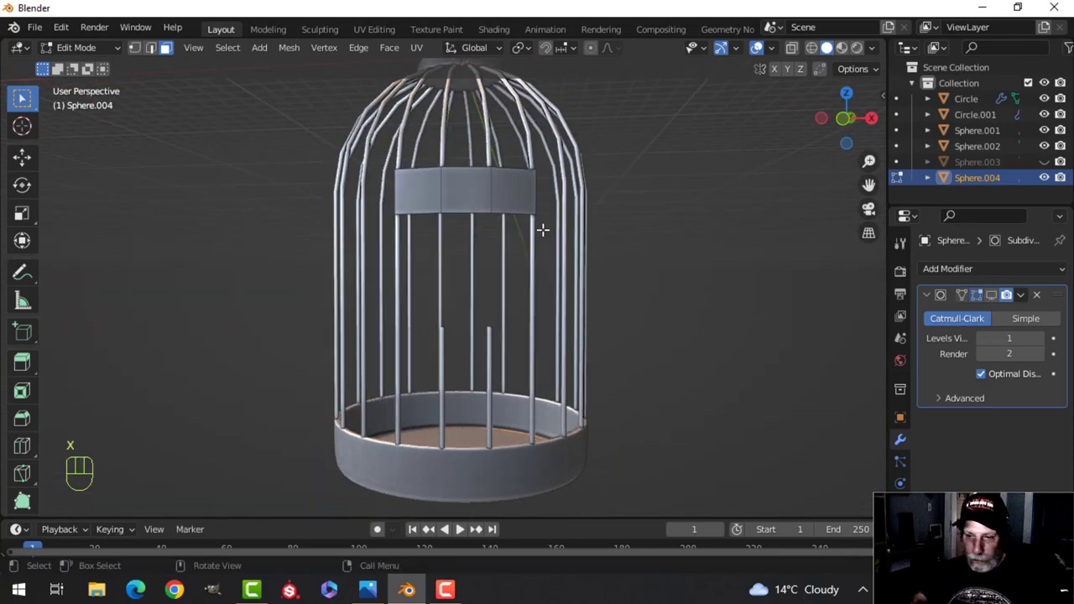
- Move the strip's bottom edges straight down so the panel covers the door opening in the front bars
{"action": "scroll", "coordinate": [478, 239], "scroll_direction": "down", "scroll_amount": 2}
{"action": "middle_click_drag", "start_coordinate": [480, 241], "coordinate": [547, 287]}
{"action": "middle_click_drag", "start_coordinate": [547, 287], "coordinate": [543, 261], "text": "shift"}
{"action": "left_click_drag", "start_coordinate": [485, 168], "coordinate": [495, 245]}
{"action": "middle_click_drag", "start_coordinate": [590, 249], "coordinate": [513, 321]}
{"action": "scroll", "coordinate": [549, 261], "scroll_direction": "up", "scroll_amount": 3}
{"action": "key", "text": "alt+a"}
{"action": "key", "text": "a"}
{"action": "scroll", "coordinate": [433, 311], "scroll_direction": "up", "scroll_amount": 2}
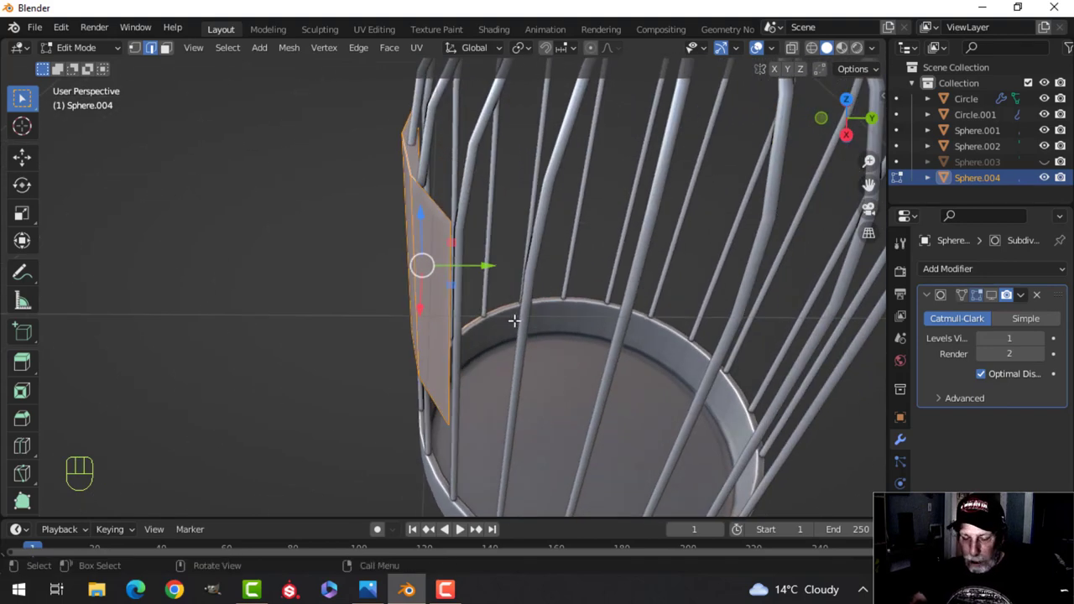
{"action": "key", "text": "e"}
{"action": "left_click", "coordinate": [514, 318]}
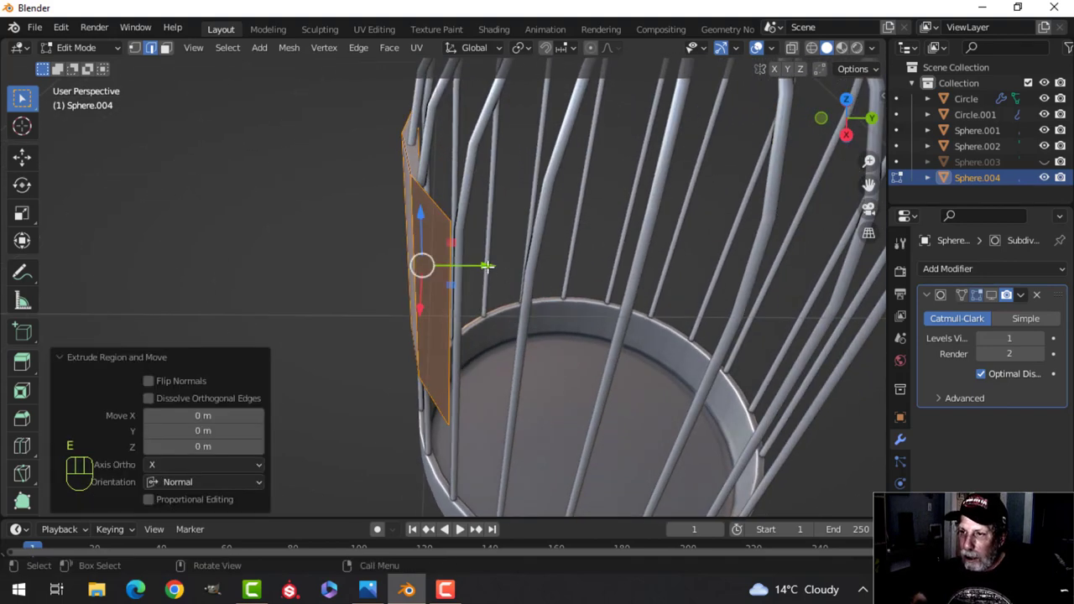
{"action": "key", "text": "ctrl+z"}
{"action": "key", "text": "ctrl+z"}
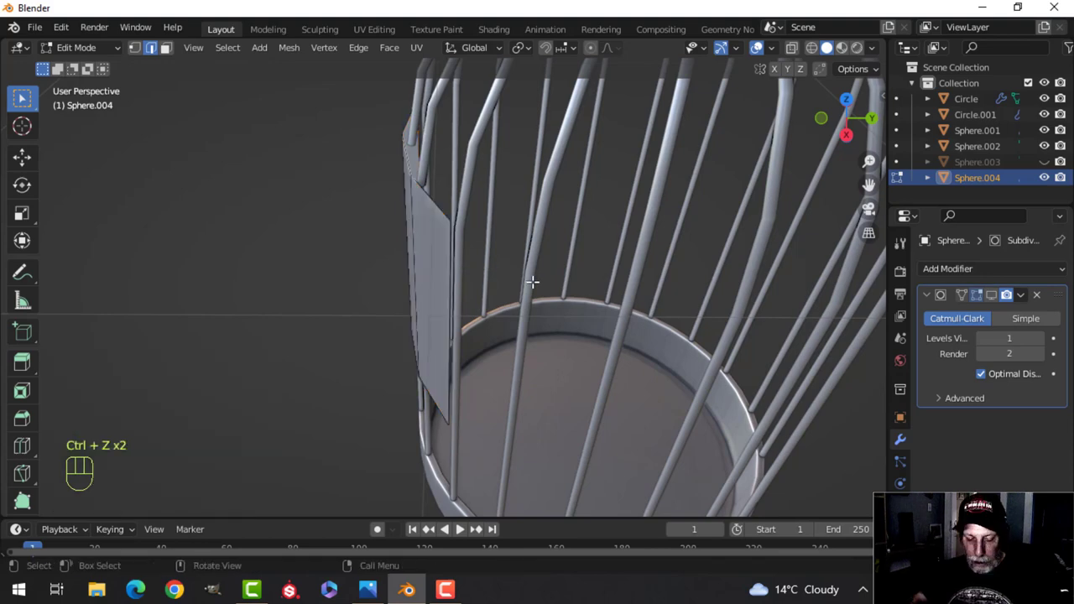
- Extrude the whole door panel in place and thicken it with a Shrink/Fatten offset of -0.12 m
{"action": "key", "text": "e"}
{"action": "right_click", "coordinate": [532, 282]}
{"action": "key", "text": "alt+s"}
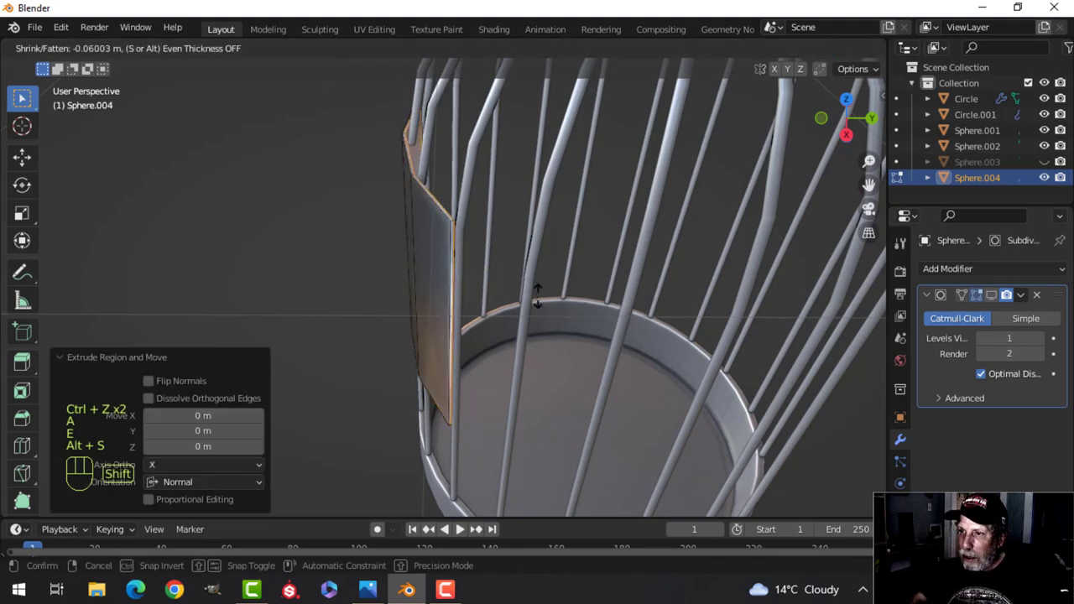
{"action": "left_click", "coordinate": [542, 310]}
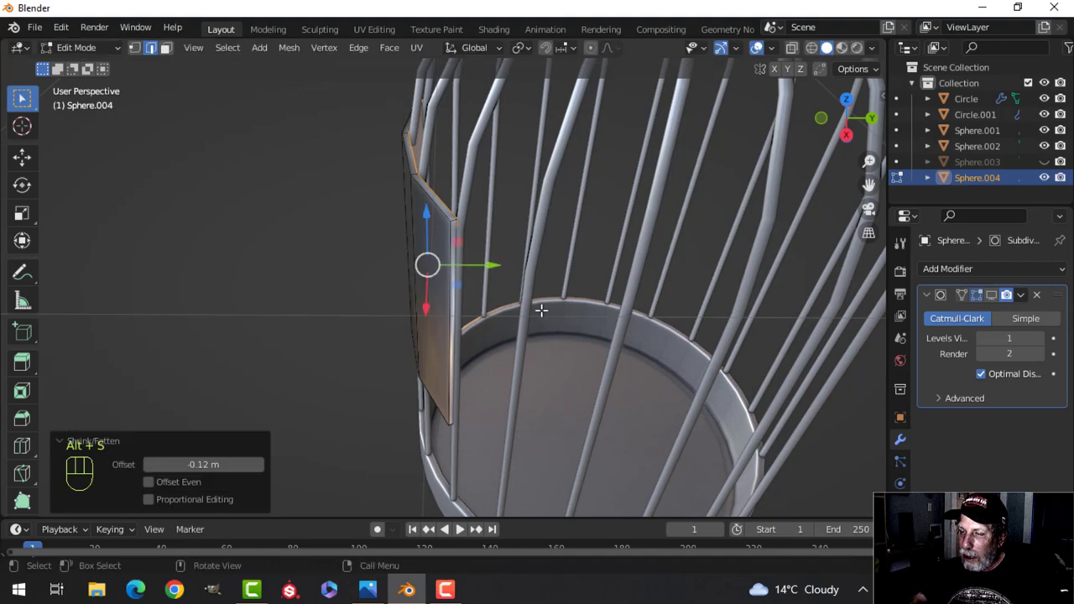
- Recalculate the normals of the entire door panel to the outside and return to Object Mode
{"action": "key", "text": "a"}
{"action": "key", "text": "alt+n"}
{"action": "left_click", "coordinate": [542, 311]}
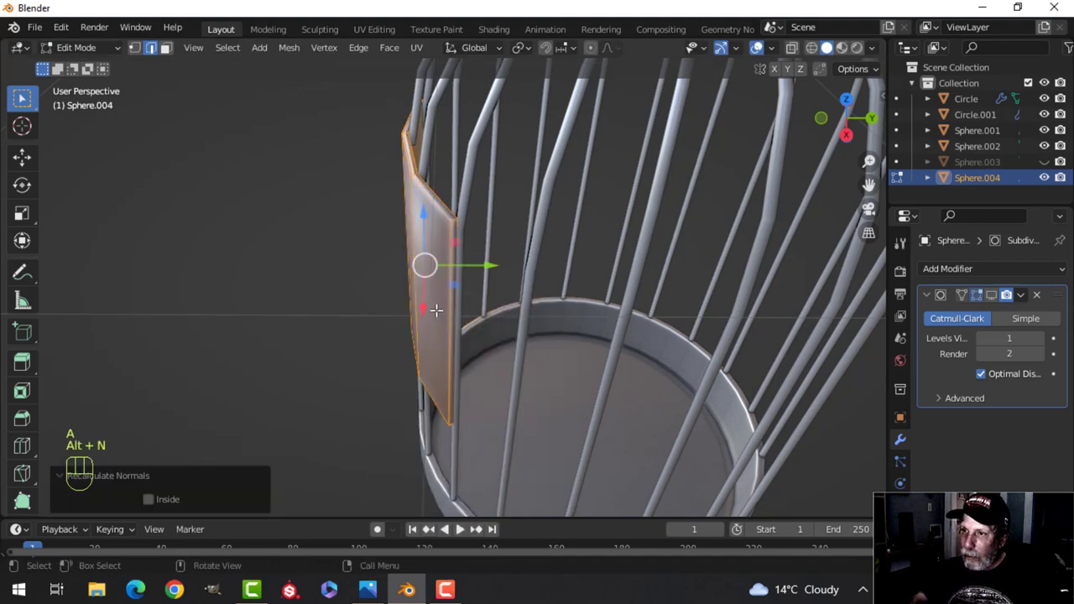
{"action": "middle_click_drag", "start_coordinate": [543, 311], "coordinate": [607, 252]}
{"action": "scroll", "coordinate": [573, 297], "scroll_direction": "down", "scroll_amount": 3}
{"action": "key", "text": "Tab"}
{"action": "key", "text": "alt+a"}
- Turn the viewport display of the door panel's Subdivision modifier back on
{"action": "middle_click_drag", "start_coordinate": [573, 297], "coordinate": [492, 261]}
{"action": "scroll", "coordinate": [491, 262], "scroll_direction": "up", "scroll_amount": 2}
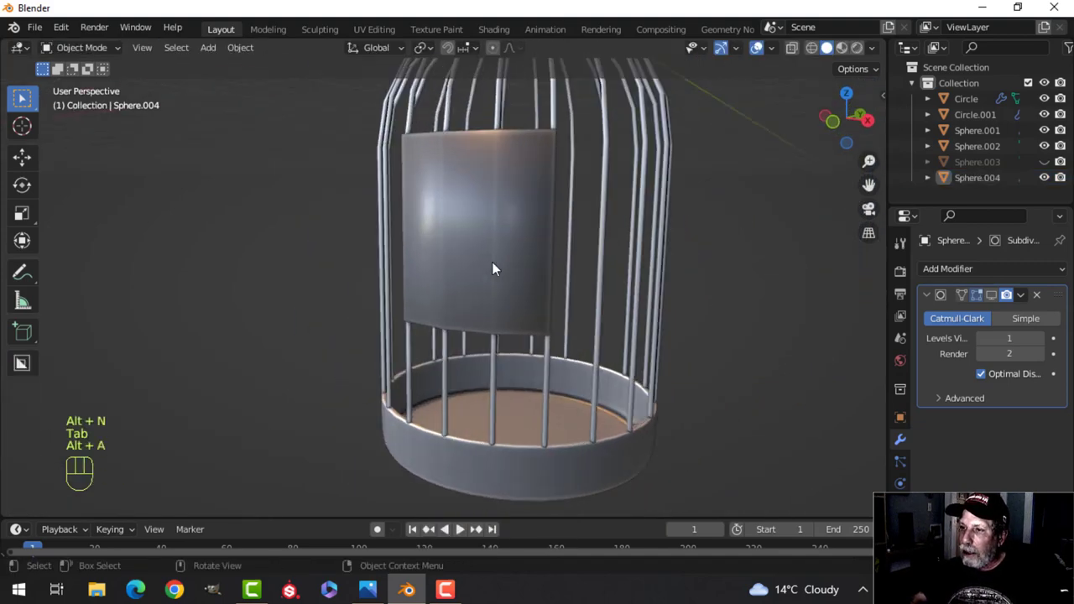
{"action": "left_click", "coordinate": [491, 262]}
{"action": "left_click", "coordinate": [990, 296]}
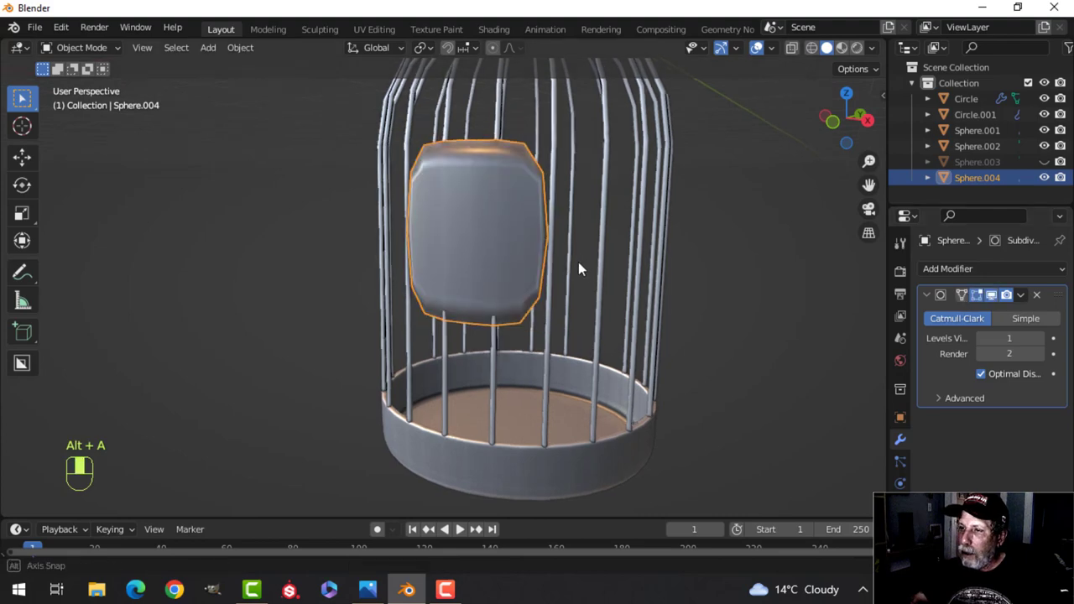
- Add a centred horizontal loop cut to the door panel and bevel it out close to the top and bottom edges
{"action": "key", "text": "Tab"}
{"action": "scroll", "coordinate": [583, 248], "scroll_direction": "up", "scroll_amount": 4}
{"action": "scroll", "coordinate": [589, 238], "scroll_direction": "down", "scroll_amount": 3}
{"action": "key", "text": "alt+a"}
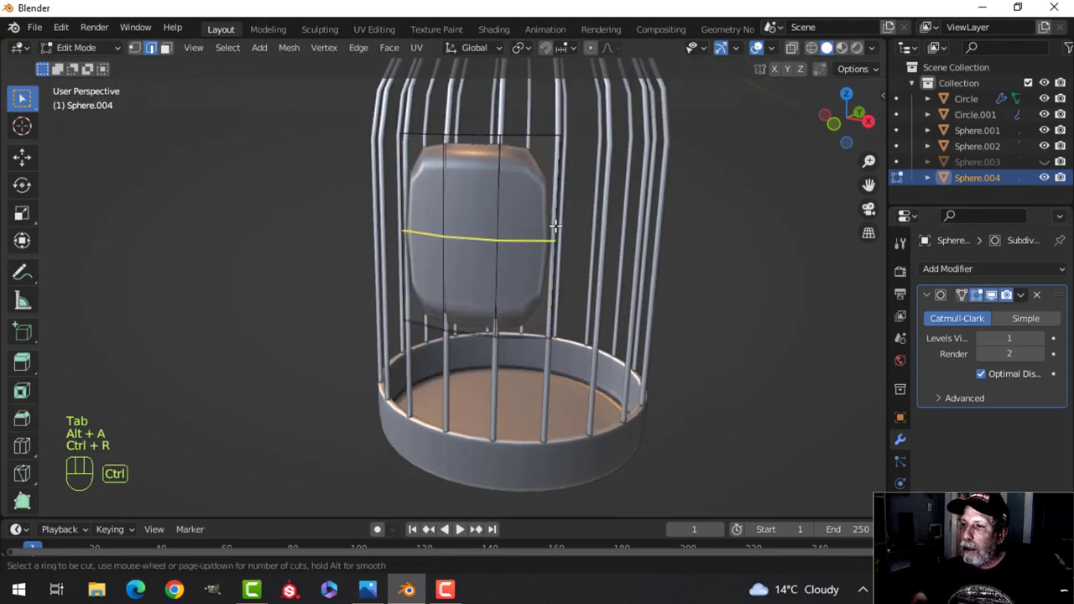
{"action": "left_click", "coordinate": [556, 227]}
{"action": "right_click", "coordinate": [555, 229]}
{"action": "key", "text": "ctrl+b"}
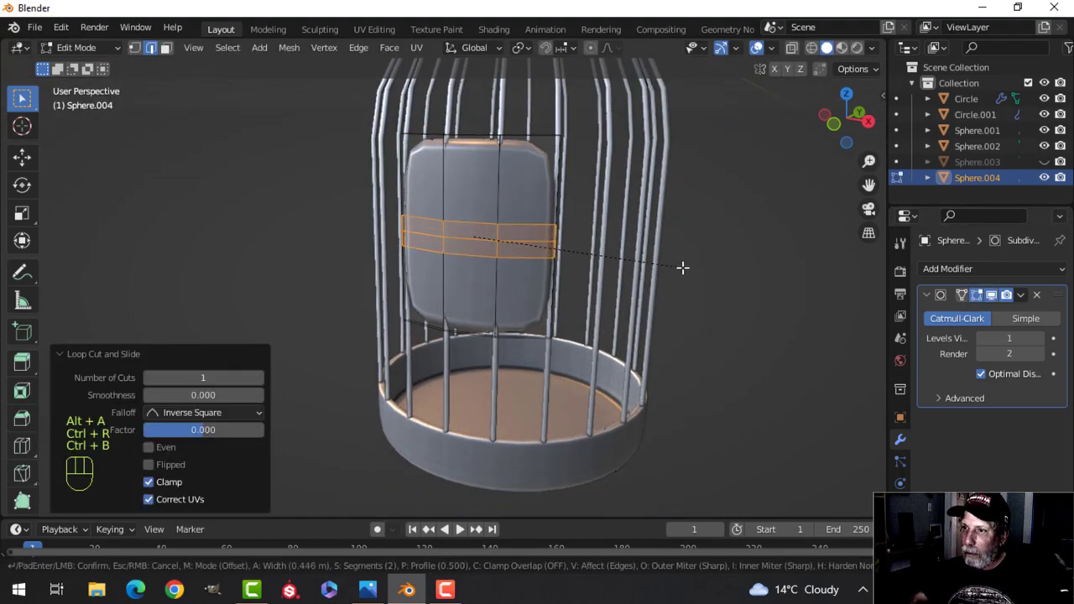
{"action": "left_click", "coordinate": [732, 361]}
{"action": "key", "text": "Tab"}
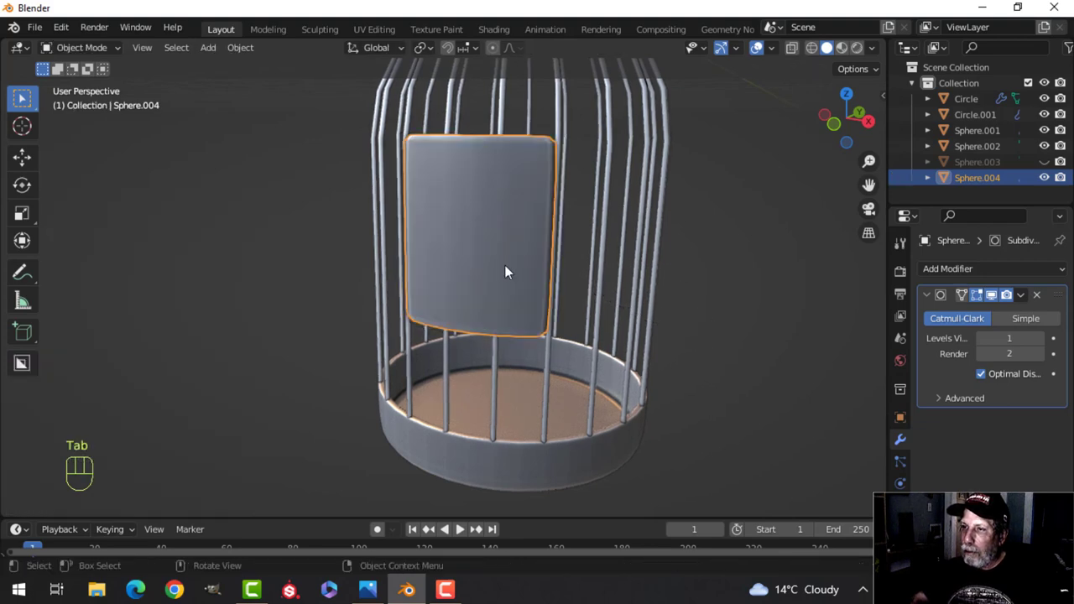
- Sharpen one vertical side of the door panel with a loop cut slid close to its edge, at factor 0.864
{"action": "middle_click_drag", "start_coordinate": [505, 265], "coordinate": [575, 270]}
{"action": "scroll", "coordinate": [584, 262], "scroll_direction": "up", "scroll_amount": 2}
{"action": "key", "text": "alt+a"}
{"action": "middle_click_drag", "start_coordinate": [510, 199], "coordinate": [494, 278], "text": "shift"}
{"action": "scroll", "coordinate": [494, 278], "scroll_direction": "up", "scroll_amount": 1}
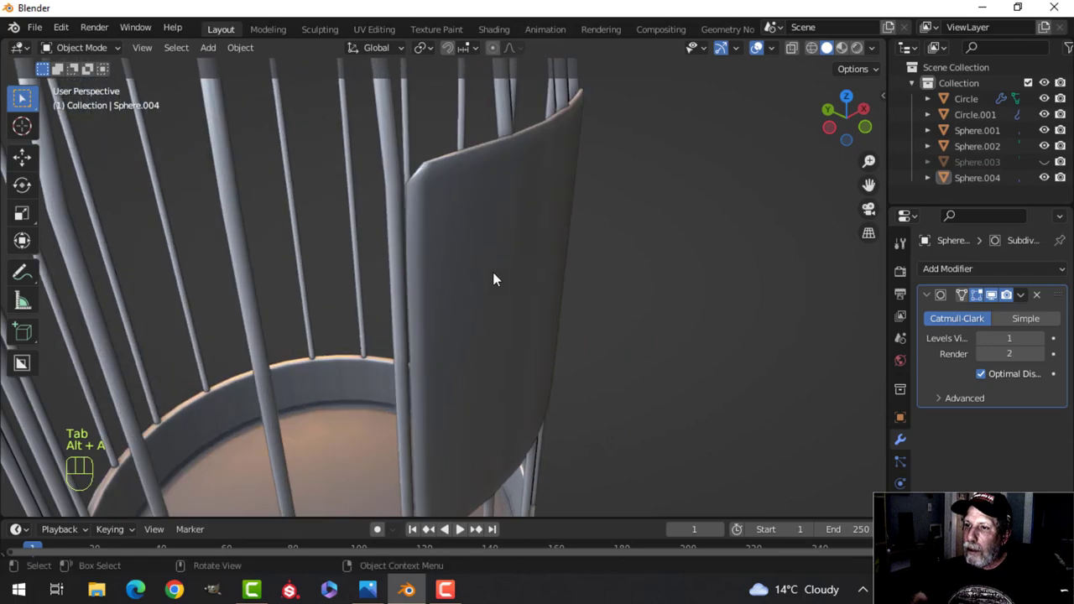
{"action": "left_click", "coordinate": [464, 239]}
{"action": "key", "text": "Tab"}
{"action": "middle_click_drag", "start_coordinate": [463, 238], "coordinate": [377, 112]}
{"action": "key", "text": "alt+a"}
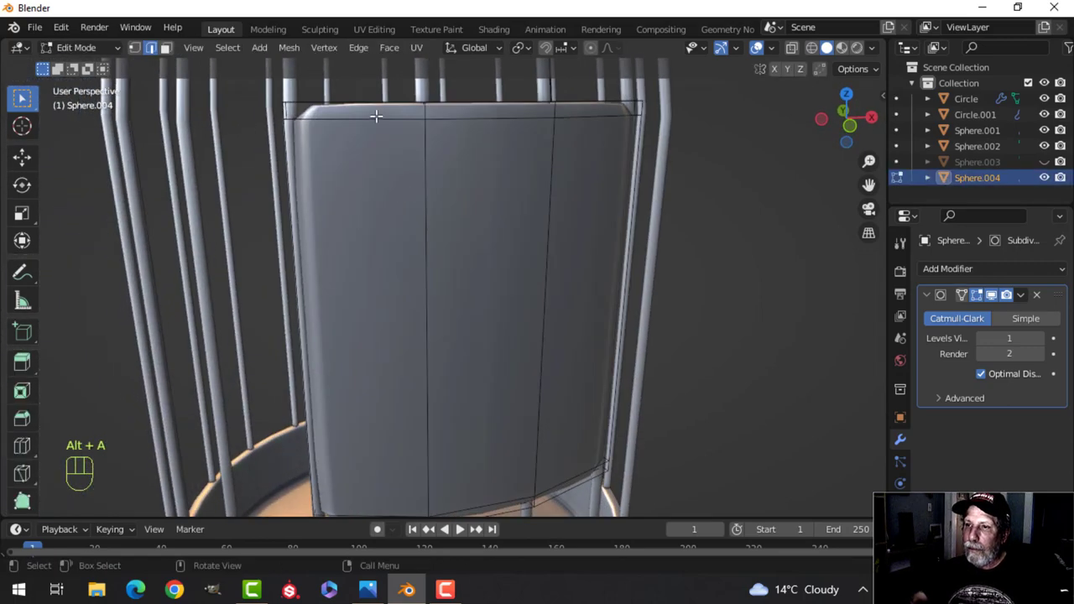
{"action": "key", "text": "ctrl+r"}
{"action": "left_click", "coordinate": [367, 113]}
{"action": "left_click", "coordinate": [299, 112]}
- Add a matching vertical loop cut close to the door panel's opposite side edge and return to Object Mode
{"action": "middle_click_drag", "start_coordinate": [591, 214], "coordinate": [580, 151]}
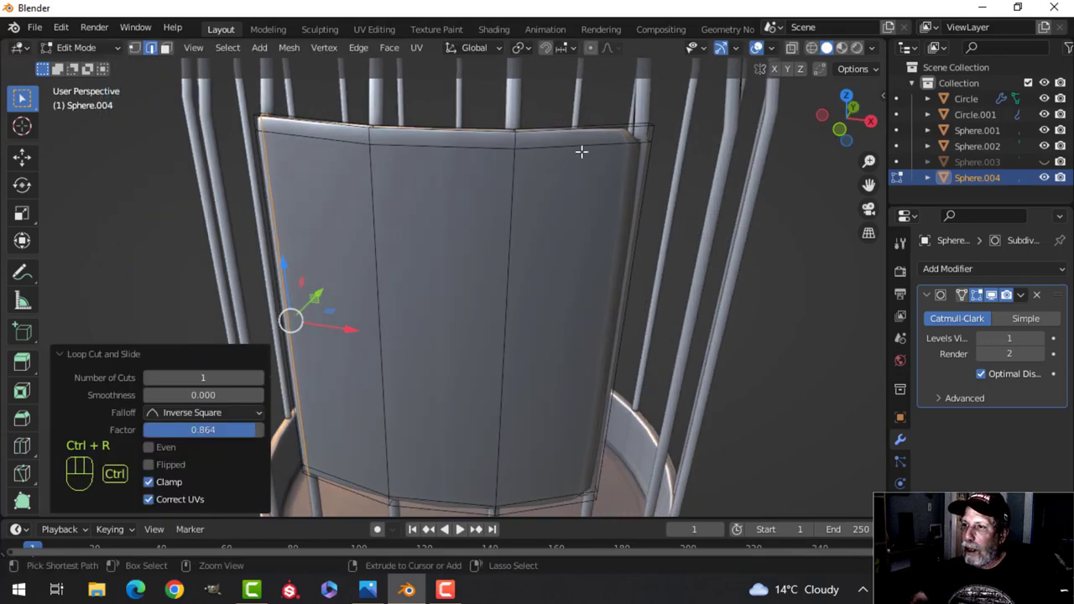
{"action": "key", "text": "ctrl+r"}
{"action": "left_click", "coordinate": [641, 159]}
{"action": "left_click", "coordinate": [641, 163]}
{"action": "key", "text": "Tab"}
{"action": "key", "text": "alt+a"}
{"action": "scroll", "coordinate": [597, 278], "scroll_direction": "down", "scroll_amount": 5}
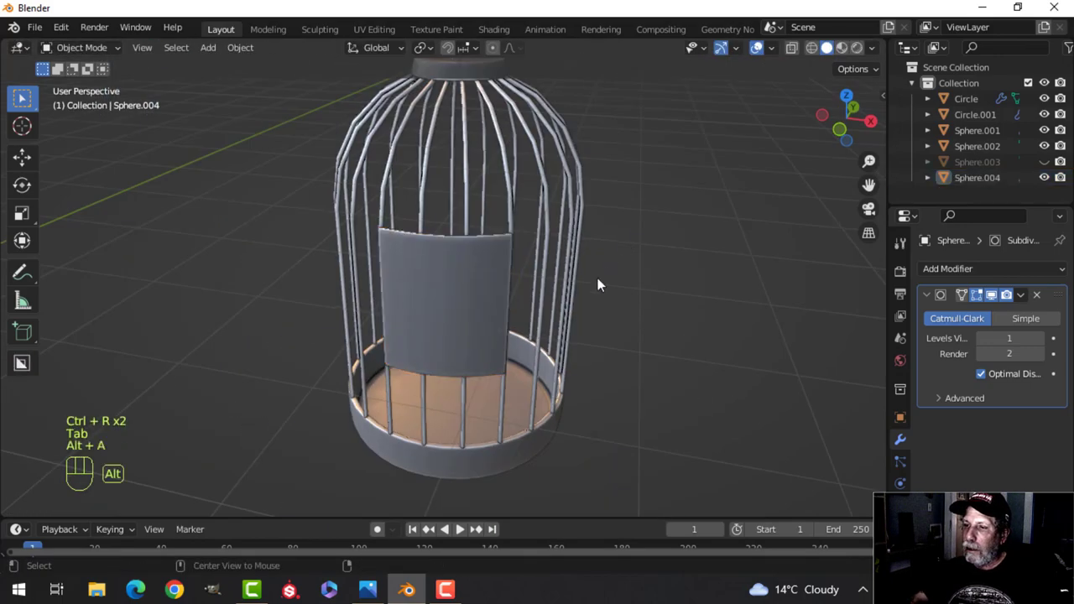
- Unhide the cage's horizontal rings and clear the selection to check how they cross the door panel
{"action": "middle_click_drag", "start_coordinate": [598, 277], "coordinate": [698, 271]}
{"action": "scroll", "coordinate": [698, 271], "scroll_direction": "up", "scroll_amount": 3}
{"action": "middle_click_drag", "start_coordinate": [589, 244], "coordinate": [659, 146], "text": "shift"}
{"action": "middle_click_drag", "start_coordinate": [562, 213], "coordinate": [544, 232]}
{"action": "key", "text": "alt+h"}
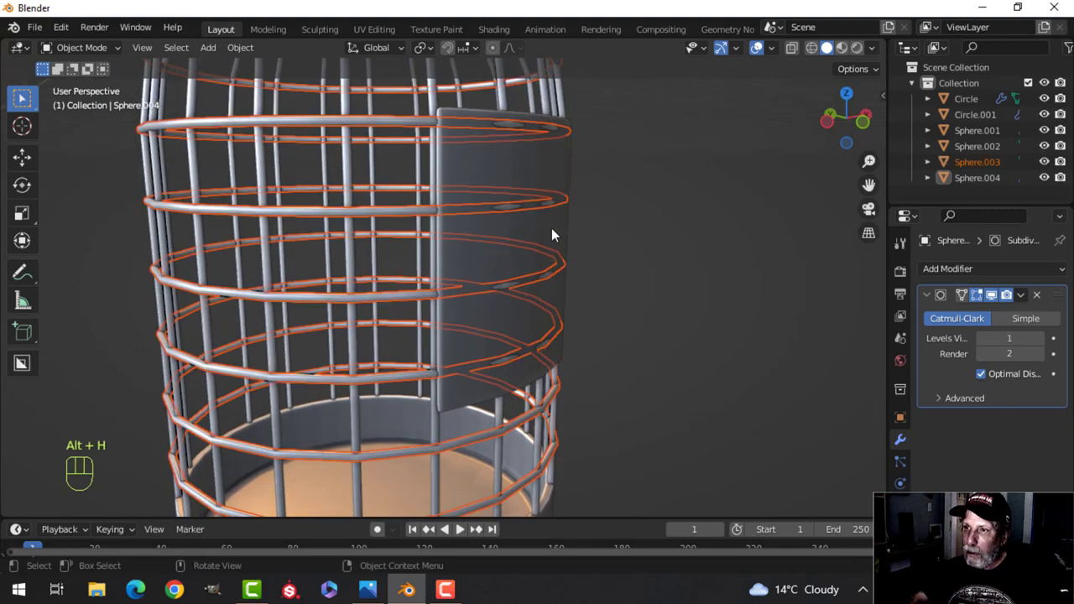
{"action": "key", "text": "alt+a"}
{"action": "middle_click_drag", "start_coordinate": [518, 184], "coordinate": [481, 223]}
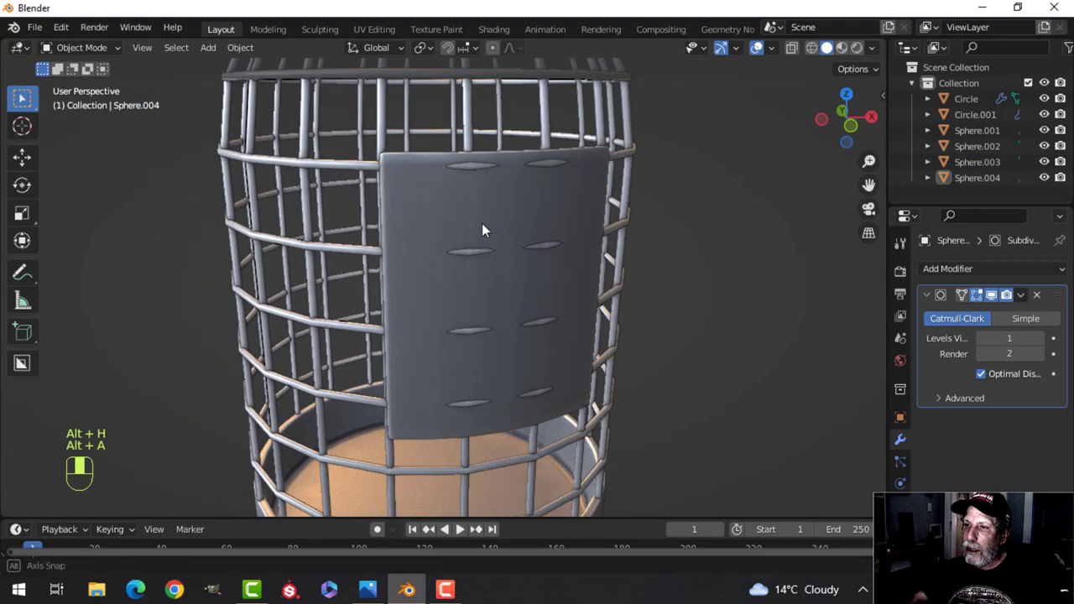
- Isolate the horizontal rings and the door panel in Local View
{"action": "left_click", "coordinate": [469, 168]}
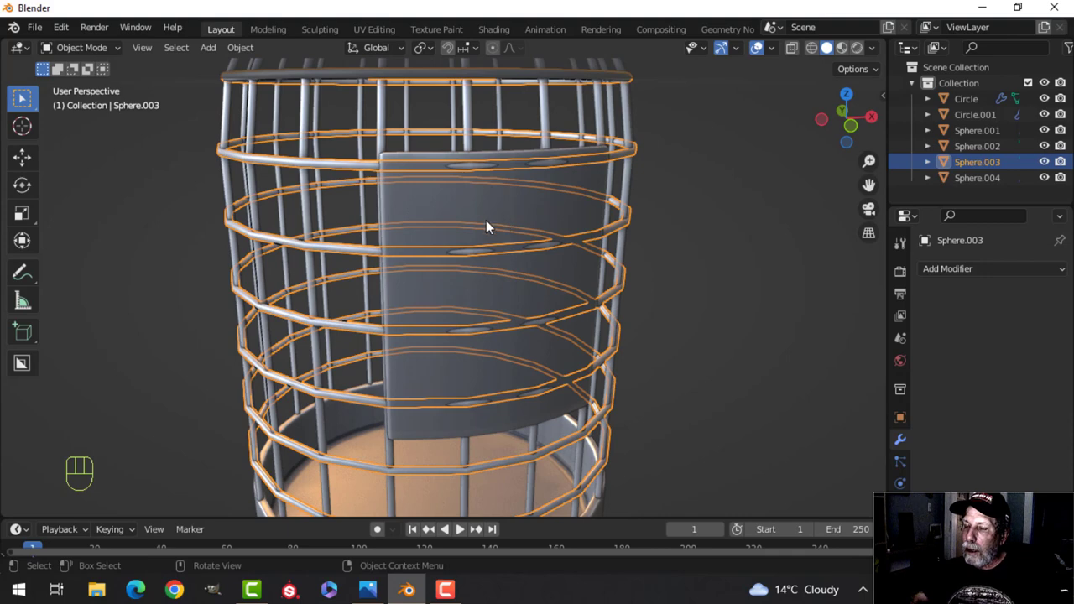
{"action": "left_click", "coordinate": [450, 214], "text": "shift"}
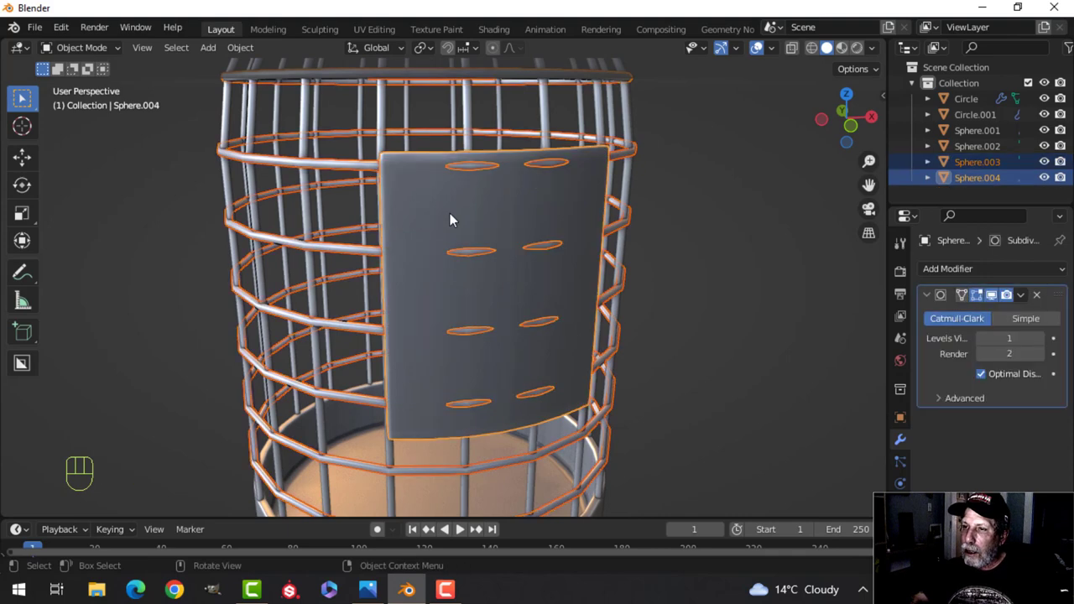
{"action": "key", "text": "alt+a"}
{"action": "left_click", "coordinate": [347, 157]}
{"action": "left_click", "coordinate": [503, 217], "text": "shift"}
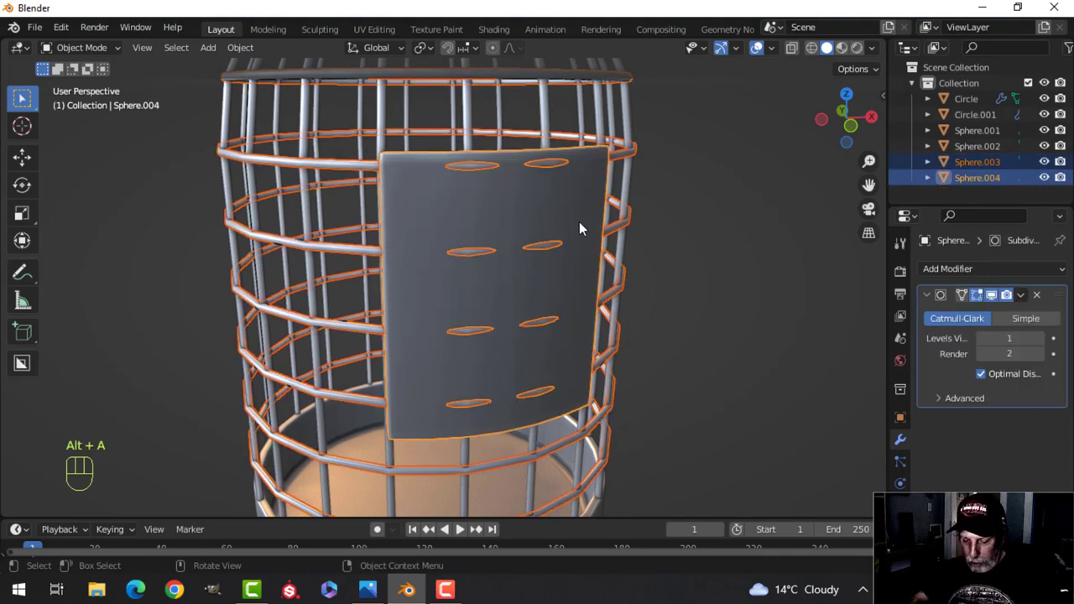
{"action": "key", "text": "slash"}
{"action": "middle_click_drag", "start_coordinate": [579, 222], "coordinate": [683, 272]}
{"action": "scroll", "coordinate": [558, 288], "scroll_direction": "up", "scroll_amount": 4}
- Delete the faces of the four horizontal rings that cross behind the door panel, between its two side edges
{"action": "key", "text": "alt+a"}
{"action": "key", "text": "Tab"}
{"action": "key", "text": "Tab"}
{"action": "left_click", "coordinate": [543, 317]}
{"action": "key", "text": "Tab"}
{"action": "middle_click_drag", "start_coordinate": [684, 272], "coordinate": [487, 294], "text": "shift"}
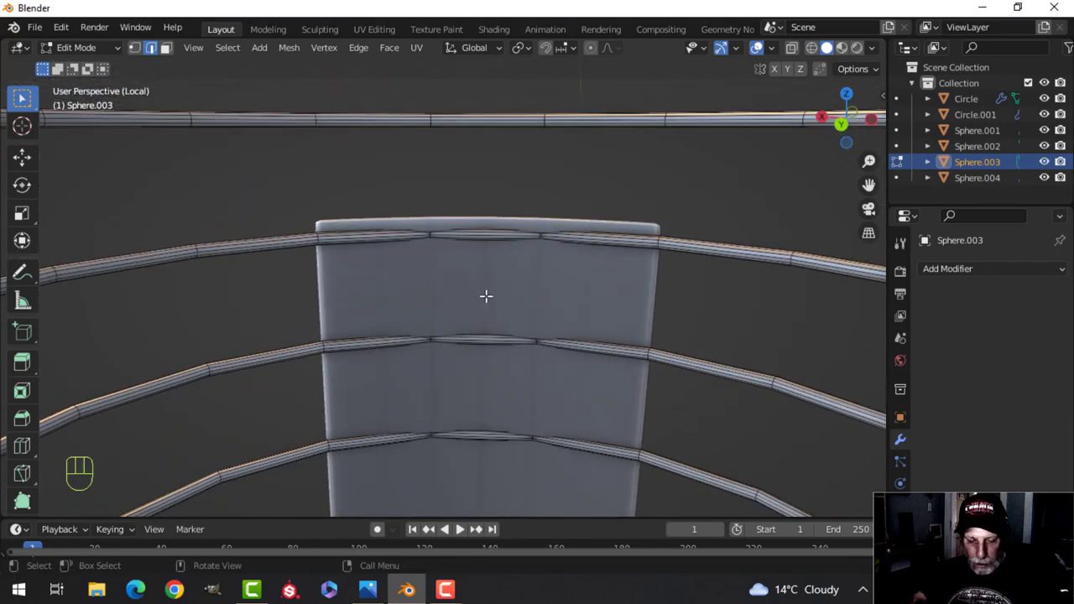
{"action": "key", "text": "3"}
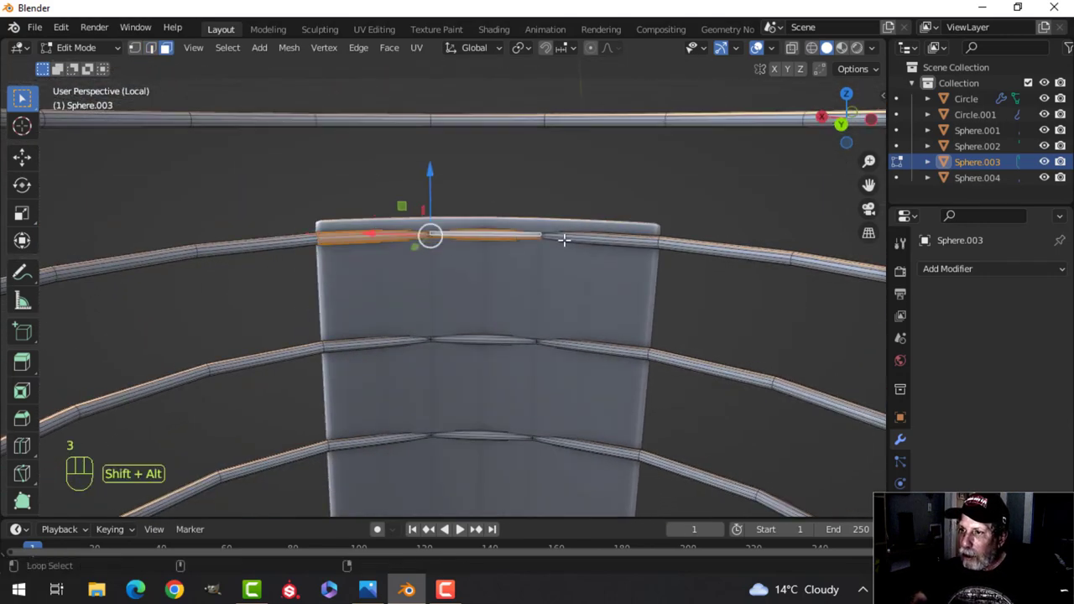
{"action": "left_click", "coordinate": [578, 346], "text": "alt+shift"}
{"action": "left_click", "coordinate": [501, 339], "text": "alt+shift"}
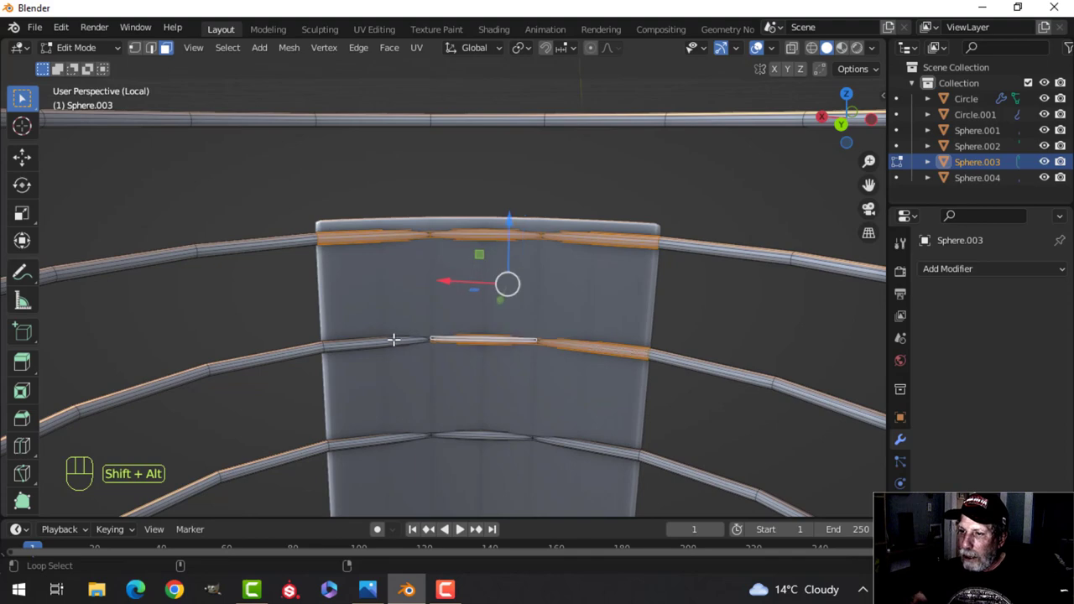
{"action": "middle_click_drag", "start_coordinate": [471, 390], "coordinate": [400, 293], "text": "shift"}
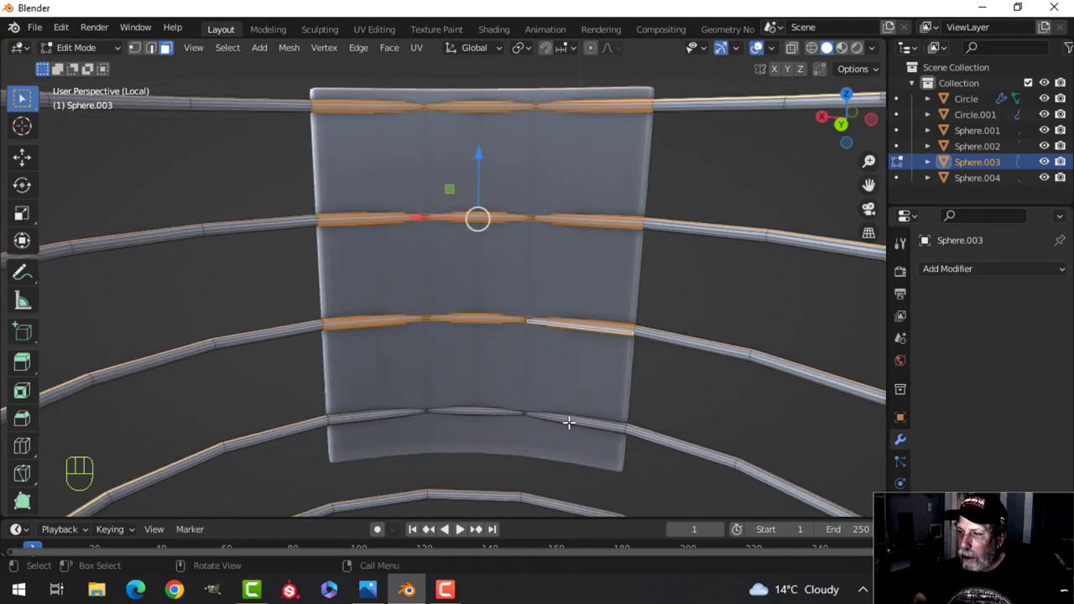
{"action": "middle_click_drag", "start_coordinate": [697, 335], "coordinate": [585, 420]}
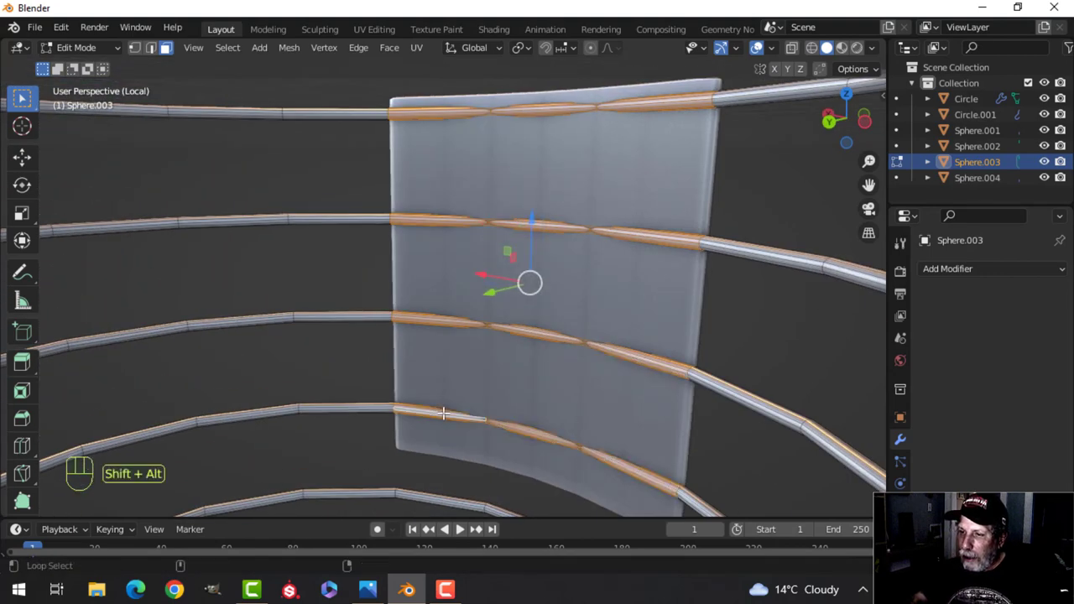
{"action": "key", "text": "x"}
{"action": "left_click", "coordinate": [419, 404]}
- Return to Object Mode with nothing selected and exit Local View to bring back the whole cage
{"action": "middle_click_drag", "start_coordinate": [614, 328], "coordinate": [497, 345]}
{"action": "scroll", "coordinate": [480, 358], "scroll_direction": "down", "scroll_amount": 5}
{"action": "key", "text": "Tab"}
{"action": "scroll", "coordinate": [487, 360], "scroll_direction": "down", "scroll_amount": 2}
{"action": "key", "text": "alt+a"}
{"action": "scroll", "coordinate": [471, 313], "scroll_direction": "up", "scroll_amount": 2}
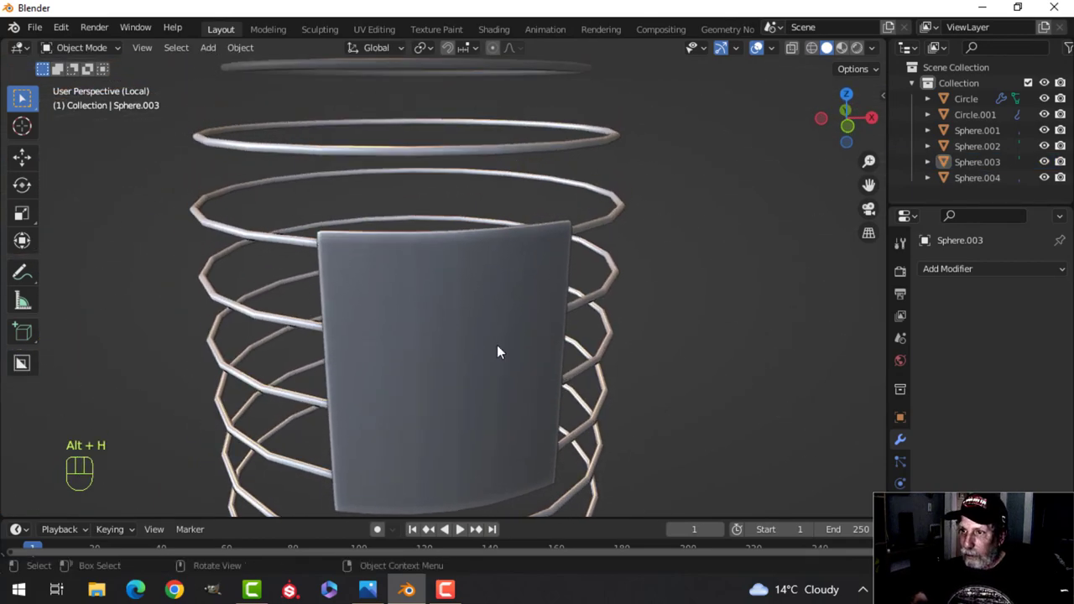
{"action": "key", "text": "slash"}
- Examine how the door panel meets the rings and vertical bars from several sides of the cage
{"action": "middle_click_drag", "start_coordinate": [473, 305], "coordinate": [453, 261]}
{"action": "scroll", "coordinate": [497, 335], "scroll_direction": "up", "scroll_amount": 2}
{"action": "scroll", "coordinate": [532, 311], "scroll_direction": "down", "scroll_amount": 3}
{"action": "middle_click_drag", "start_coordinate": [514, 317], "coordinate": [220, 244]}
{"action": "middle_click_drag", "start_coordinate": [640, 307], "coordinate": [525, 263]}
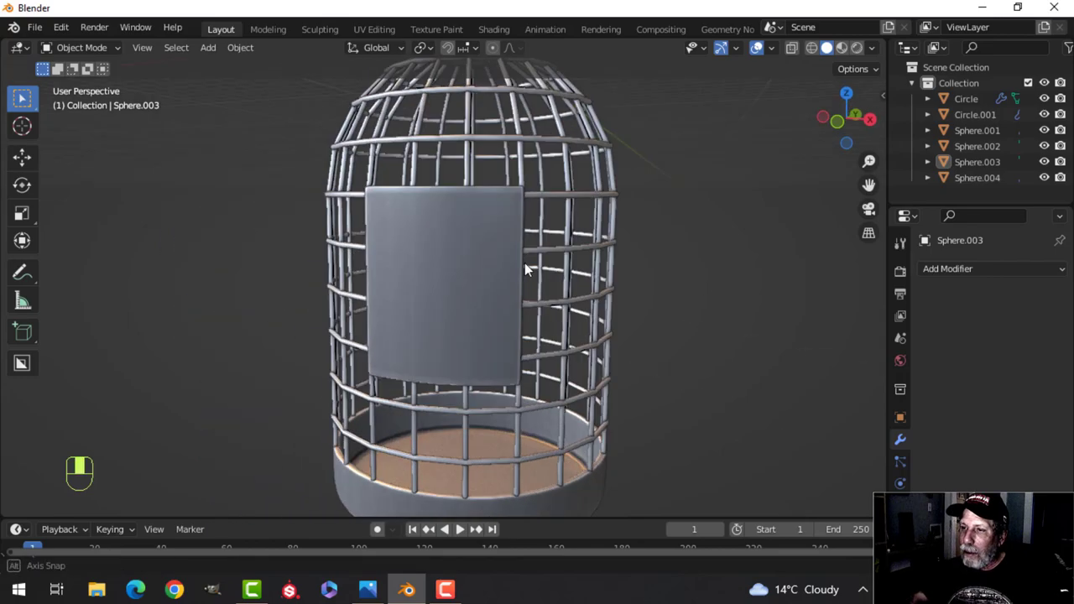
{"action": "scroll", "coordinate": [626, 283], "scroll_direction": "down", "scroll_amount": 3}
{"action": "middle_click_drag", "start_coordinate": [626, 283], "coordinate": [565, 331]}
{"action": "scroll", "coordinate": [520, 319], "scroll_direction": "up", "scroll_amount": 3}
{"action": "mouse_move", "coordinate": [489, 310]}
{"action": "middle_mouse_down", "text": "shift"}
{"action": "mouse_move", "coordinate": [523, 270]}
{"action": "mouse_move", "coordinate": [562, 268]}
{"action": "mouse_move", "coordinate": [482, 325]}
{"action": "middle_mouse_up", "text": "shift"}
{"action": "scroll", "coordinate": [530, 289], "scroll_direction": "up", "scroll_amount": 1}
{"action": "middle_click_drag", "start_coordinate": [482, 325], "coordinate": [519, 295]}
{"action": "scroll", "coordinate": [518, 299], "scroll_direction": "up", "scroll_amount": 3}
- Select the vertical edge running along the hinge side of the door panel in Edit Mode
{"action": "left_click", "coordinate": [534, 253]}
{"action": "key", "text": "Tab"}
{"action": "middle_click_drag", "start_coordinate": [534, 253], "coordinate": [527, 279]}
{"action": "key", "text": "alt+a"}
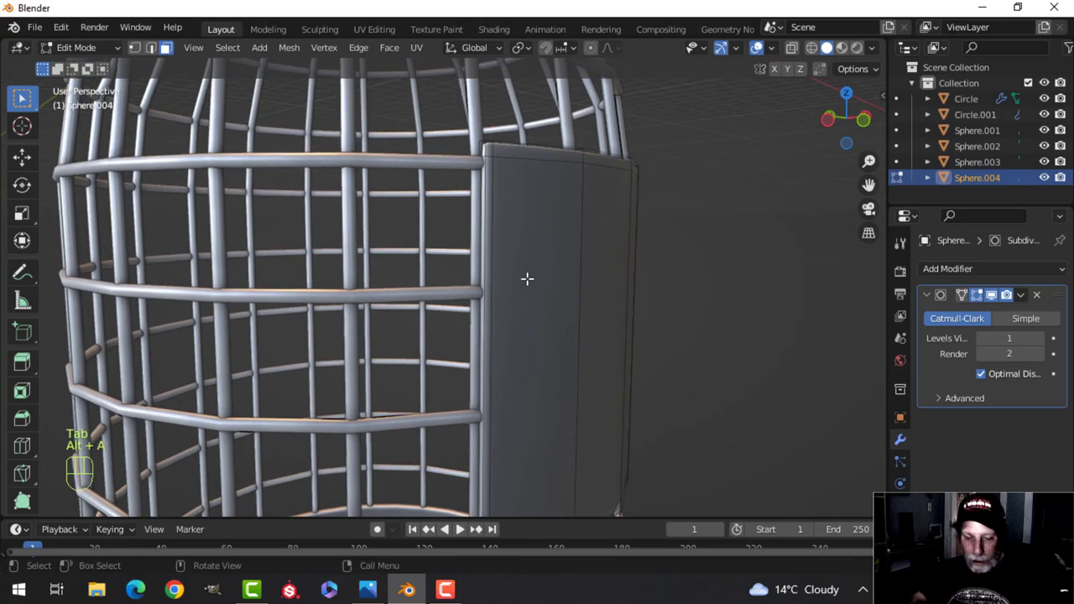
{"action": "left_click", "coordinate": [489, 286]}
{"action": "scroll", "coordinate": [544, 291], "scroll_direction": "down", "scroll_amount": 5}
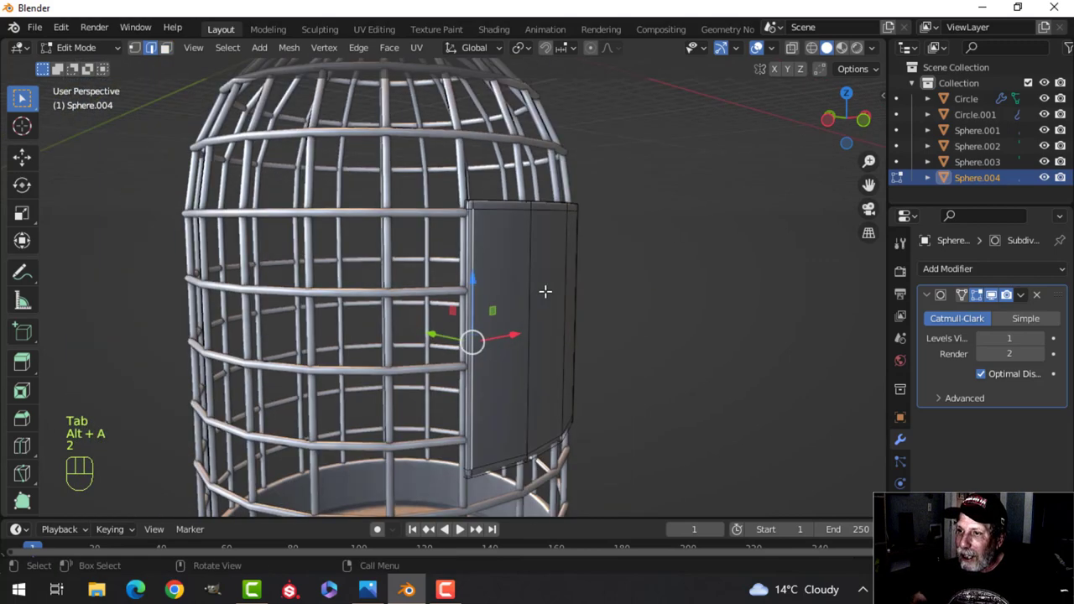
{"action": "key", "text": "shift+d"}
{"action": "right_click", "coordinate": [560, 272]}
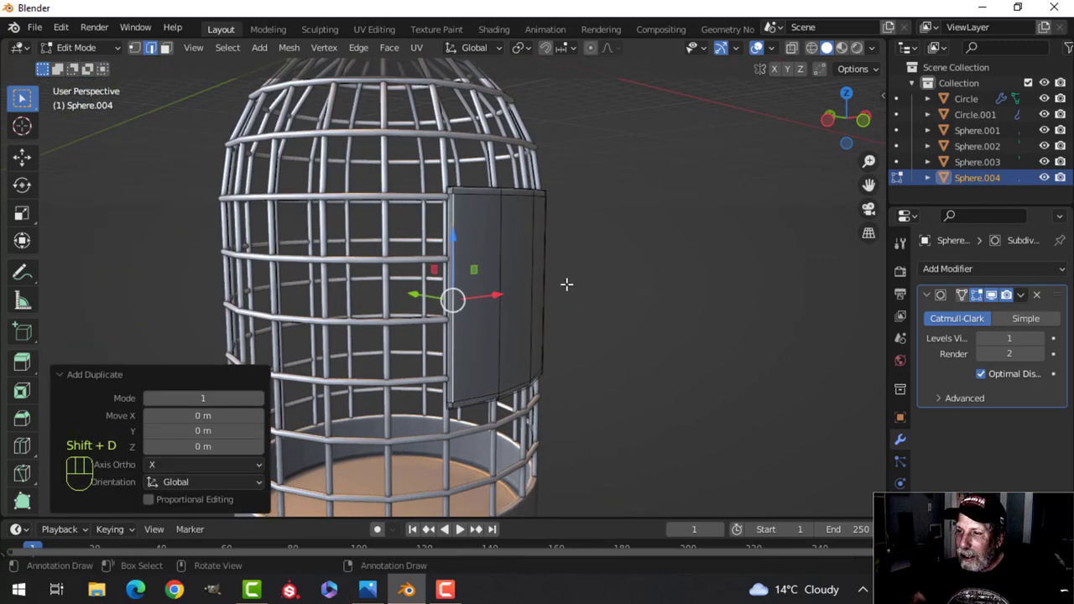
{"action": "scroll", "coordinate": [567, 285], "scroll_direction": "up", "scroll_amount": 2}
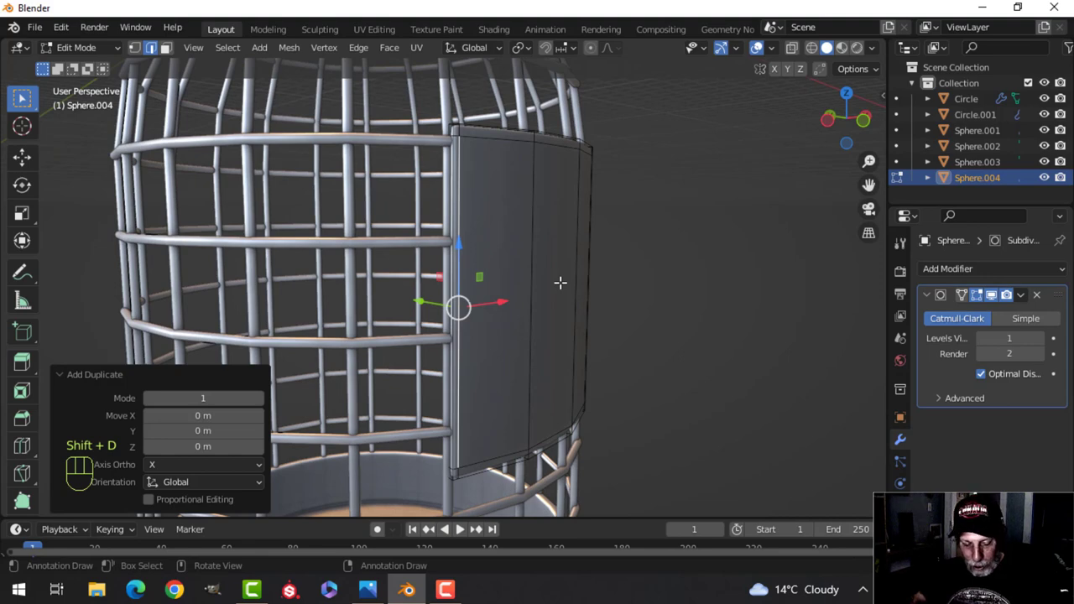
{"action": "key", "text": "x"}
{"action": "left_click", "coordinate": [548, 266]}
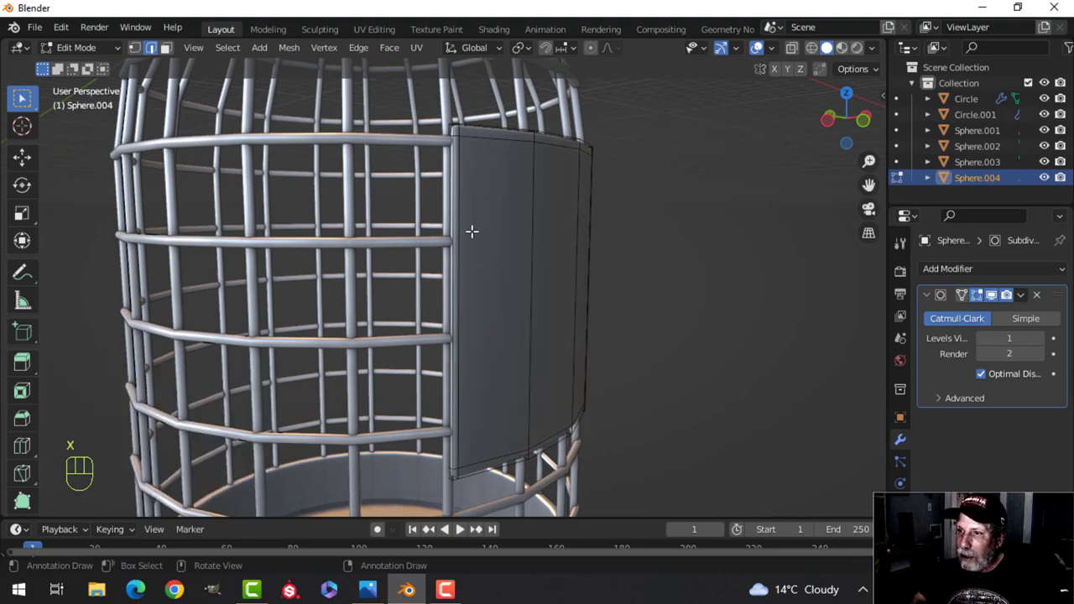
- Snap the 3D cursor to the door panel's vertical side edge and return to Object Mode
{"action": "key", "text": "shift+s"}
{"action": "left_click", "coordinate": [546, 355]}
{"action": "key", "text": "Tab"}
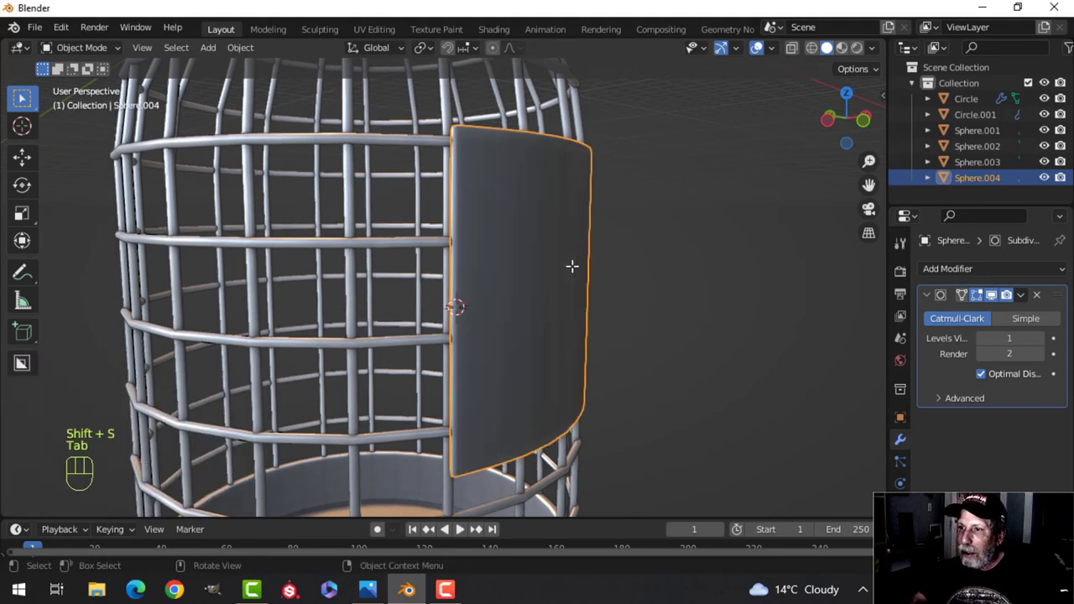
- Add a cylinder mesh with 18 vertices at the 3D cursor
{"action": "key", "text": "shift+a"}
{"action": "mouse_move", "coordinate": [522, 236]}
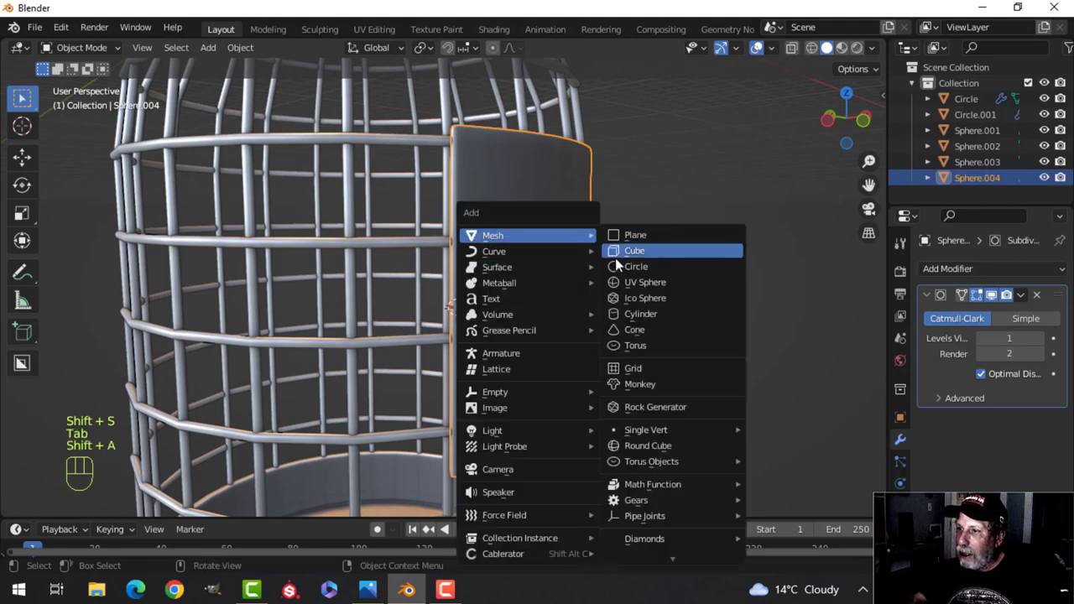
{"action": "left_click", "coordinate": [634, 313]}
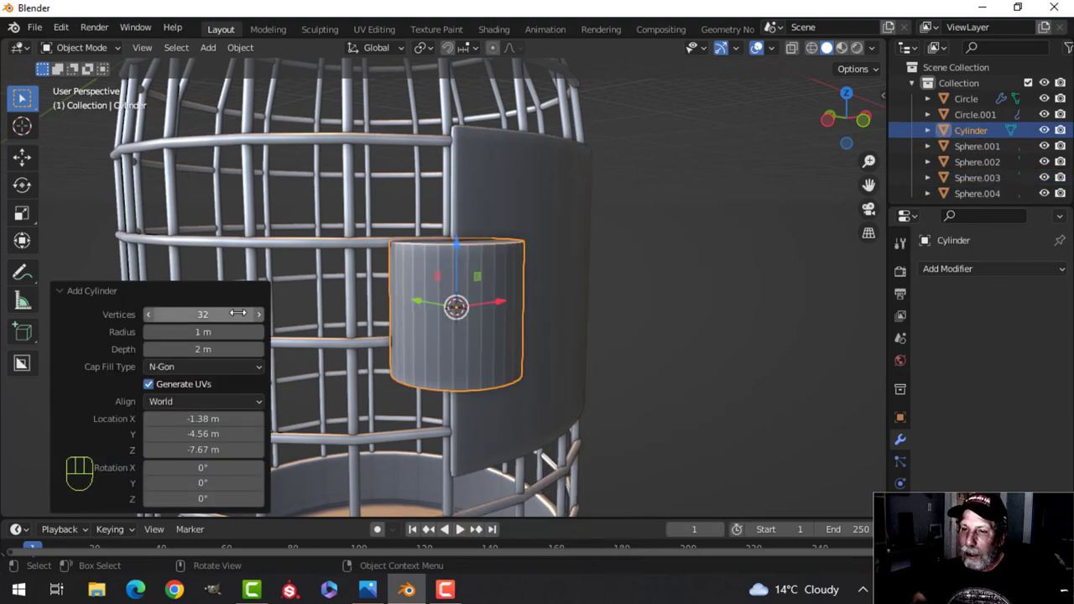
{"action": "type", "text": "18"}
{"action": "key", "text": "Return"}
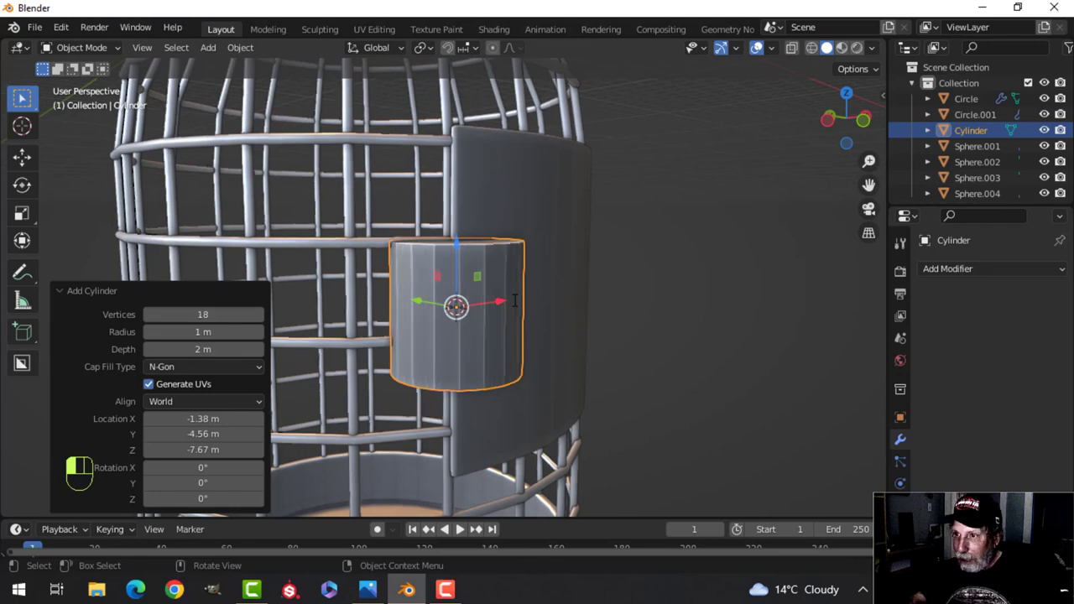
- Scale the cylinder's mesh to about 0.16 and place it over the bar beside the upper part of the door panel's edge
{"action": "key", "text": "Tab"}
{"action": "key", "text": "s"}
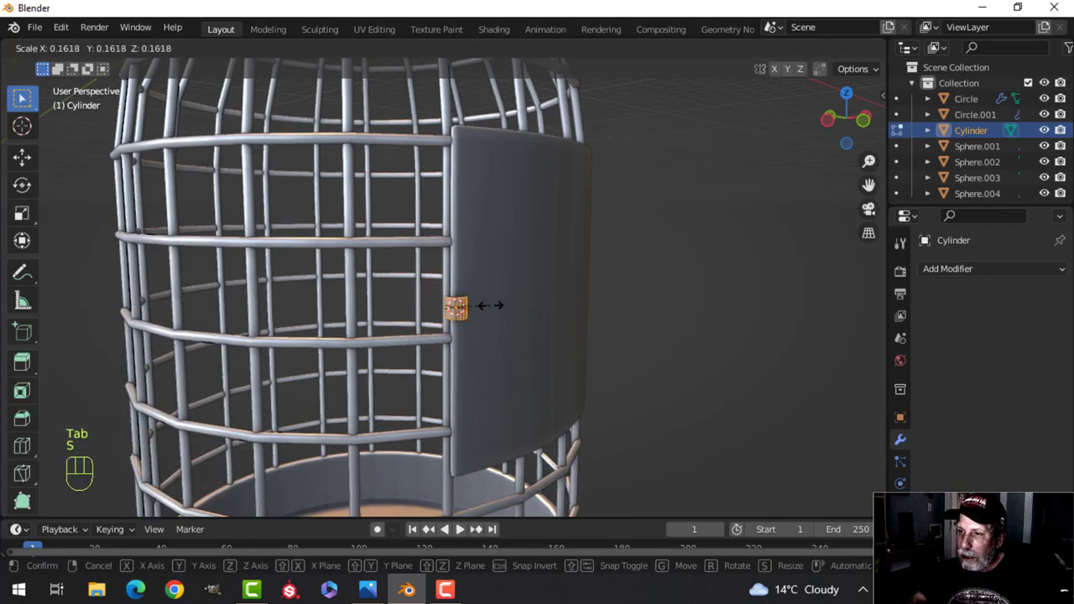
{"action": "left_click", "coordinate": [490, 305]}
{"action": "left_click_drag", "start_coordinate": [457, 266], "coordinate": [455, 158]}
{"action": "middle_click_drag", "start_coordinate": [483, 159], "coordinate": [533, 261], "text": "shift"}
{"action": "scroll", "coordinate": [504, 306], "scroll_direction": "up", "scroll_amount": 3}
{"action": "left_click_drag", "start_coordinate": [540, 287], "coordinate": [523, 288]}
{"action": "left_click_drag", "start_coordinate": [452, 284], "coordinate": [445, 282]}
{"action": "middle_click_drag", "start_coordinate": [589, 288], "coordinate": [544, 268]}
{"action": "scroll", "coordinate": [532, 228], "scroll_direction": "down", "scroll_amount": 3}
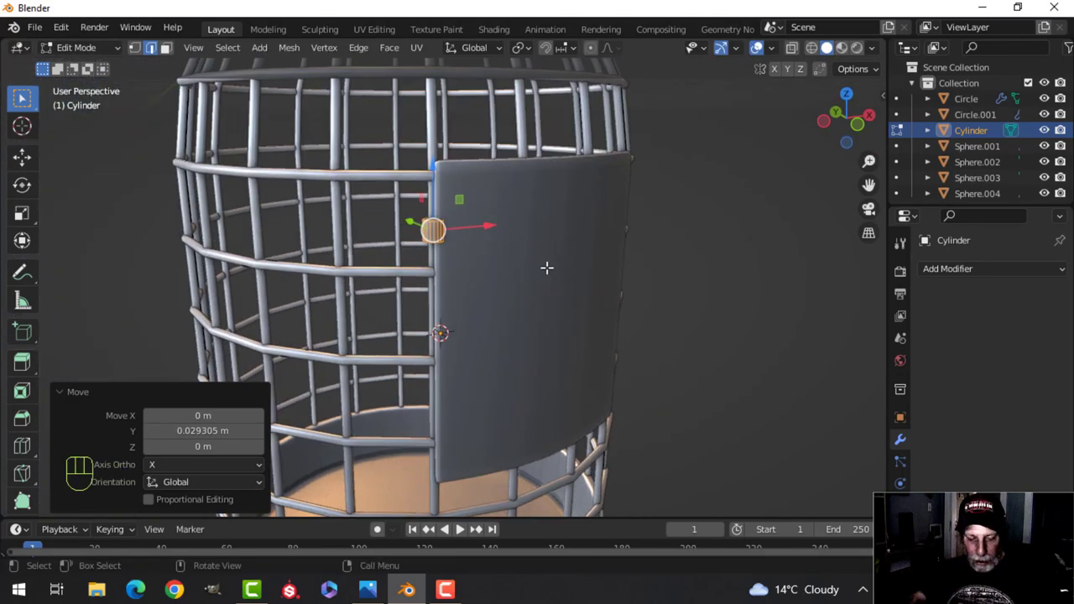
- Stretch the cylinder by 3.716 along Z and thin it to about 0.81 in X and Y
{"action": "key", "text": "s"}
{"action": "key", "text": "z"}
{"action": "left_click", "coordinate": [713, 91]}
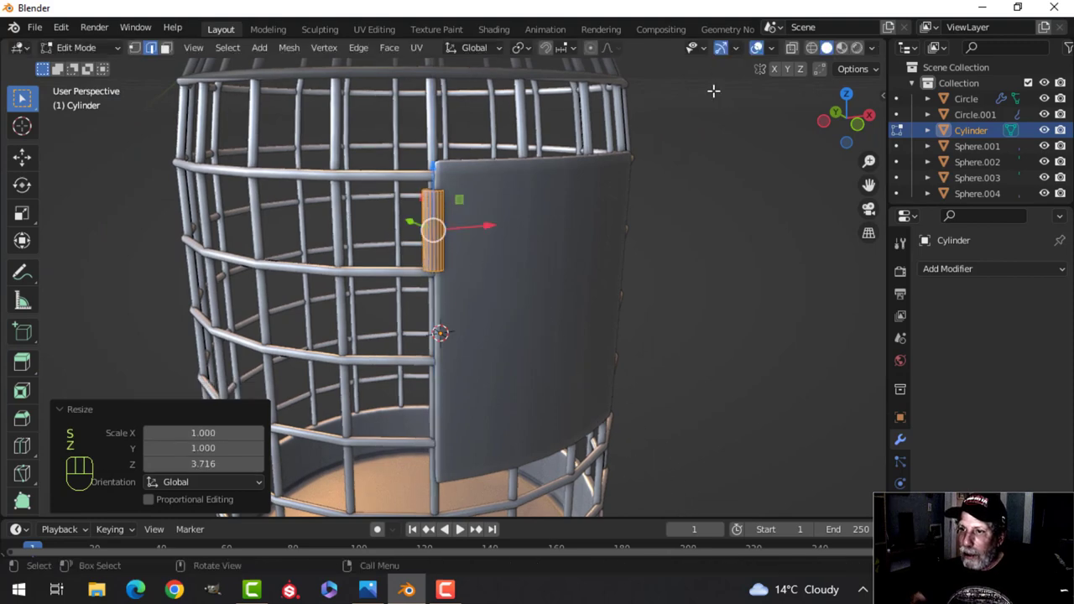
{"action": "scroll", "coordinate": [495, 289], "scroll_direction": "up", "scroll_amount": 4}
{"action": "middle_click_drag", "start_coordinate": [500, 174], "coordinate": [536, 253], "text": "shift"}
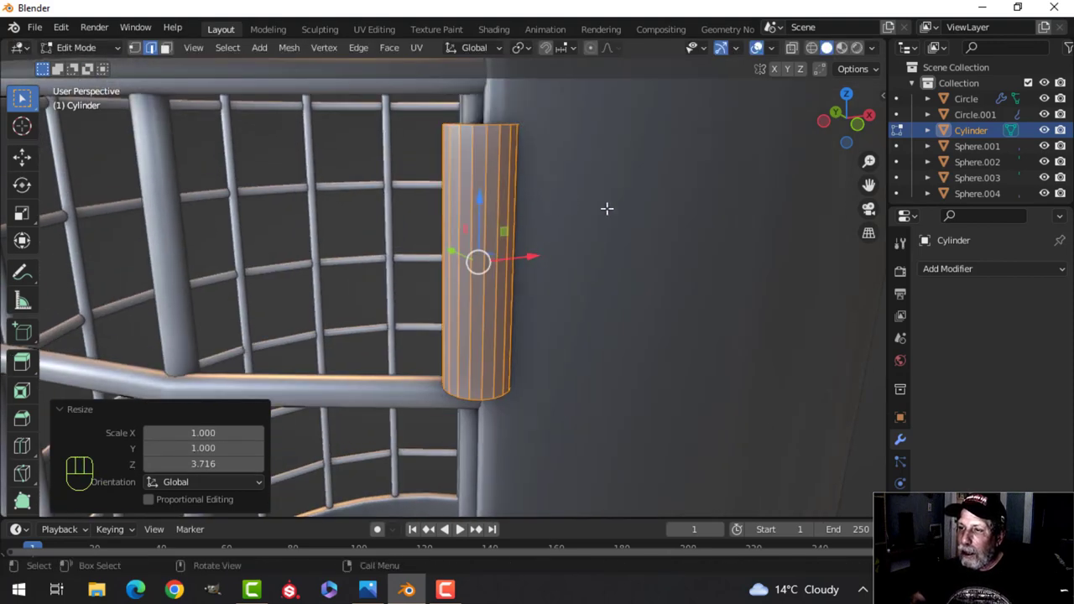
{"action": "key", "text": "s"}
{"action": "key", "text": "shift+z"}
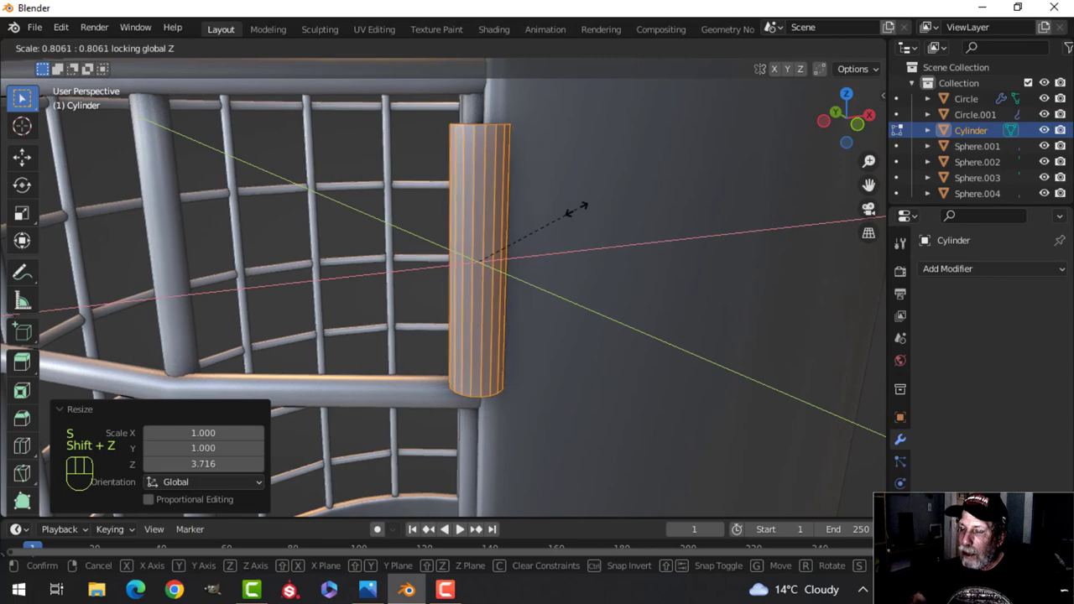
{"action": "left_click", "coordinate": [577, 210]}
- Round both end caps of the hinge cylinder with a four-segment bevel about 0.055 m wide and clear the selection
{"action": "middle_click_drag", "start_coordinate": [577, 210], "coordinate": [534, 165]}
{"action": "middle_click_drag", "start_coordinate": [648, 221], "coordinate": [595, 187], "text": "shift"}
{"action": "key", "text": "3"}
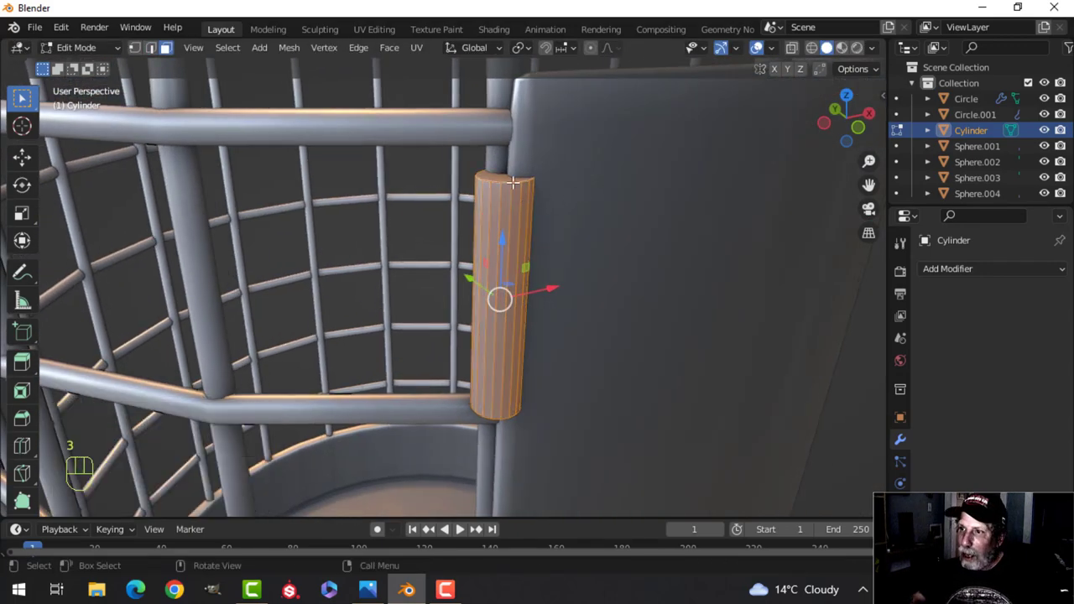
{"action": "left_click", "coordinate": [514, 180]}
{"action": "middle_click_drag", "start_coordinate": [576, 300], "coordinate": [557, 250]}
{"action": "scroll", "coordinate": [558, 226], "scroll_direction": "up", "scroll_amount": 3}
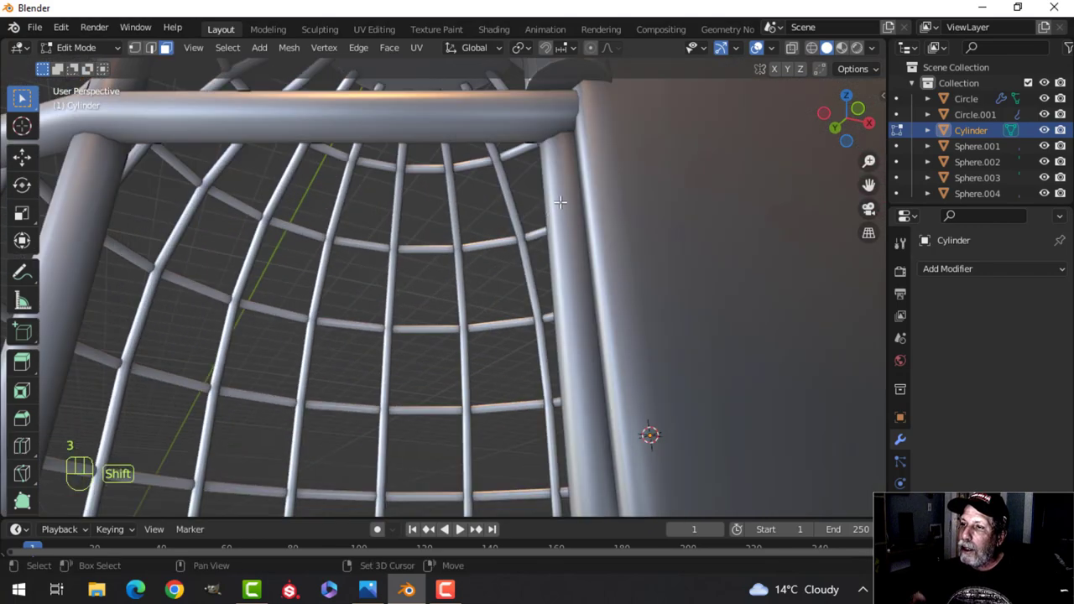
{"action": "middle_click_drag", "start_coordinate": [560, 202], "coordinate": [517, 214], "text": "shift"}
{"action": "scroll", "coordinate": [570, 180], "scroll_direction": "down", "scroll_amount": 4}
{"action": "middle_click_drag", "start_coordinate": [570, 180], "coordinate": [568, 269]}
{"action": "scroll", "coordinate": [568, 268], "scroll_direction": "up", "scroll_amount": 1}
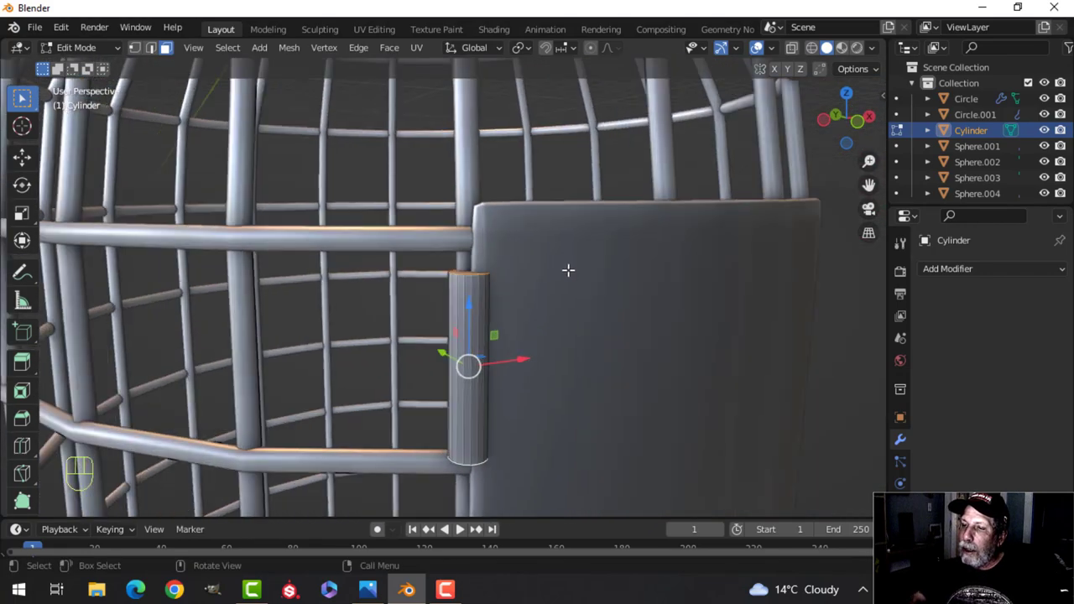
{"action": "scroll", "coordinate": [568, 273], "scroll_direction": "down", "scroll_amount": 4}
{"action": "middle_click_drag", "start_coordinate": [566, 217], "coordinate": [549, 232]}
{"action": "scroll", "coordinate": [551, 261], "scroll_direction": "up", "scroll_amount": 3}
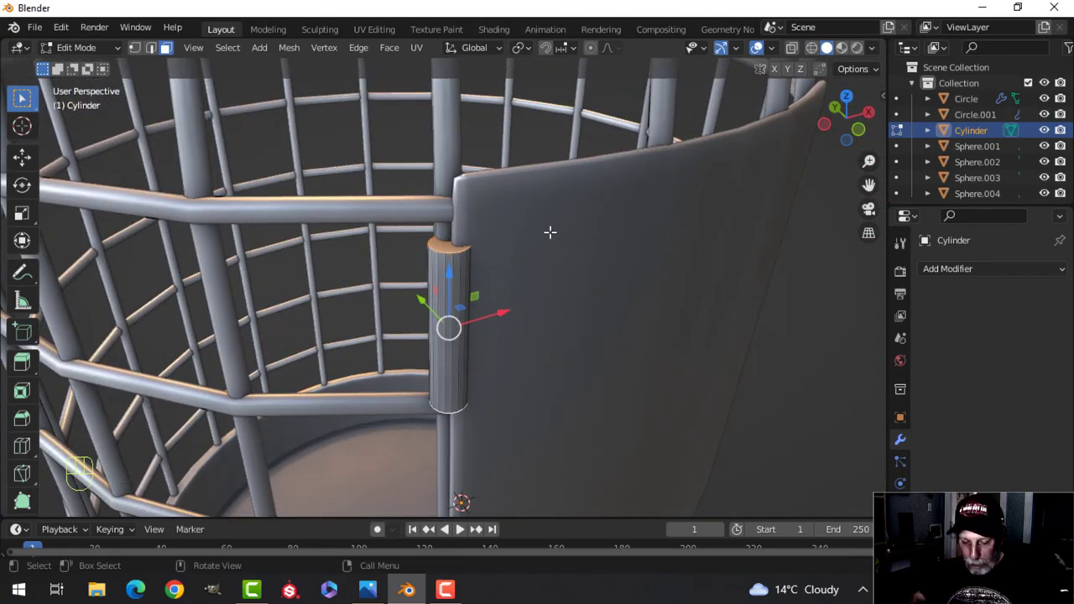
{"action": "key", "text": "ctrl+b"}
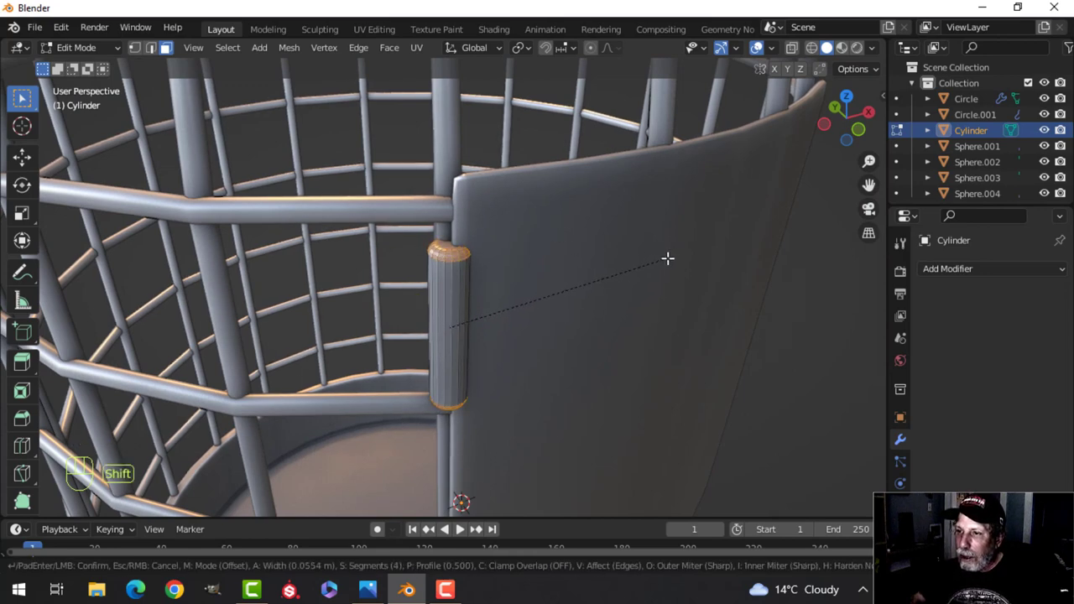
{"action": "left_click", "coordinate": [668, 258]}
{"action": "scroll", "coordinate": [566, 269], "scroll_direction": "down", "scroll_amount": 3}
{"action": "key", "text": "alt+a"}
- Add a centred horizontal loop cut around the hinge cylinder and bevel it into a band with 0.291 m width and one segment
{"action": "scroll", "coordinate": [537, 271], "scroll_direction": "up", "scroll_amount": 4}
{"action": "middle_click_drag", "start_coordinate": [554, 288], "coordinate": [504, 219]}
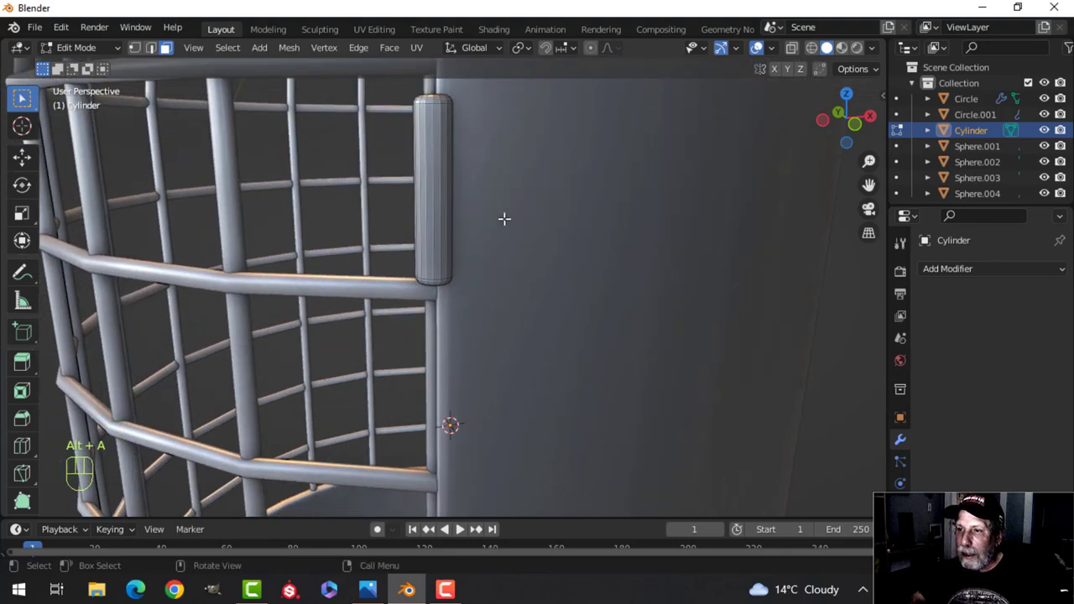
{"action": "key", "text": "ctrl+r"}
{"action": "left_click", "coordinate": [467, 186]}
{"action": "right_click", "coordinate": [586, 182]}
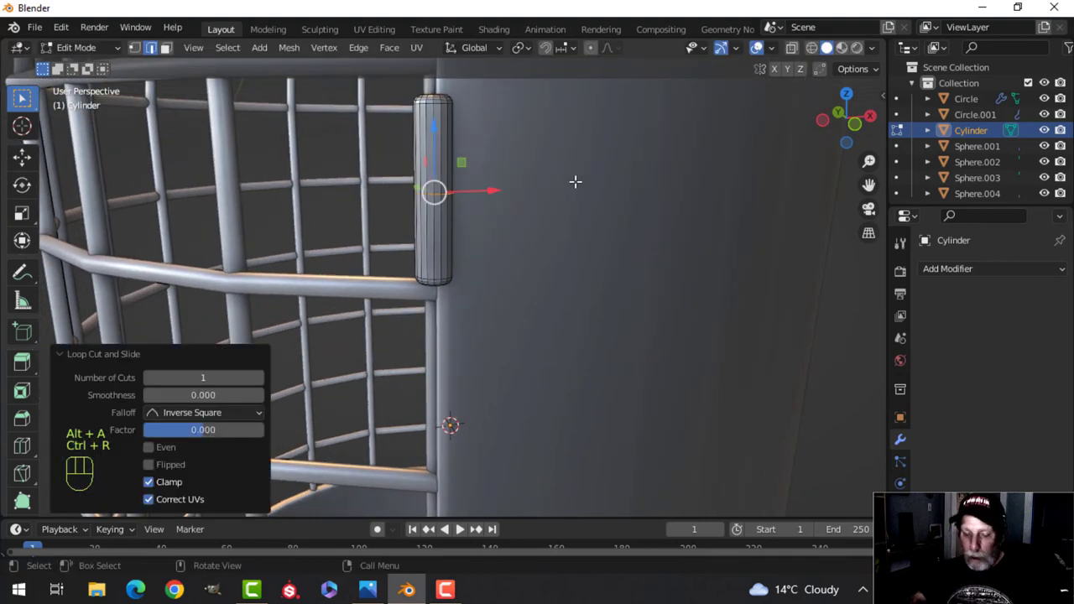
{"action": "key", "text": "ctrl+b"}
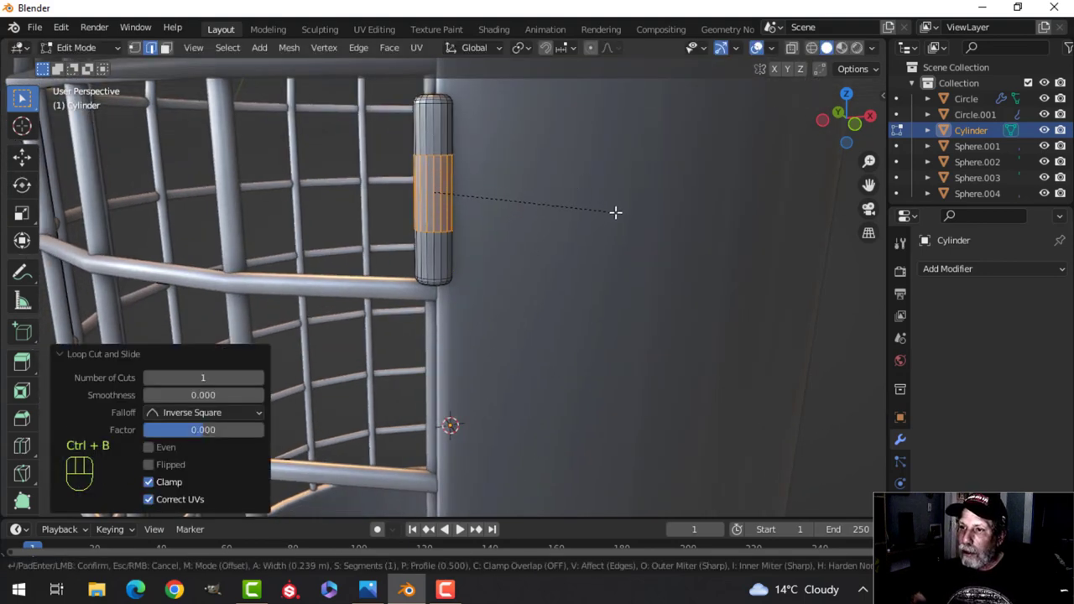
{"action": "left_click", "coordinate": [623, 214]}
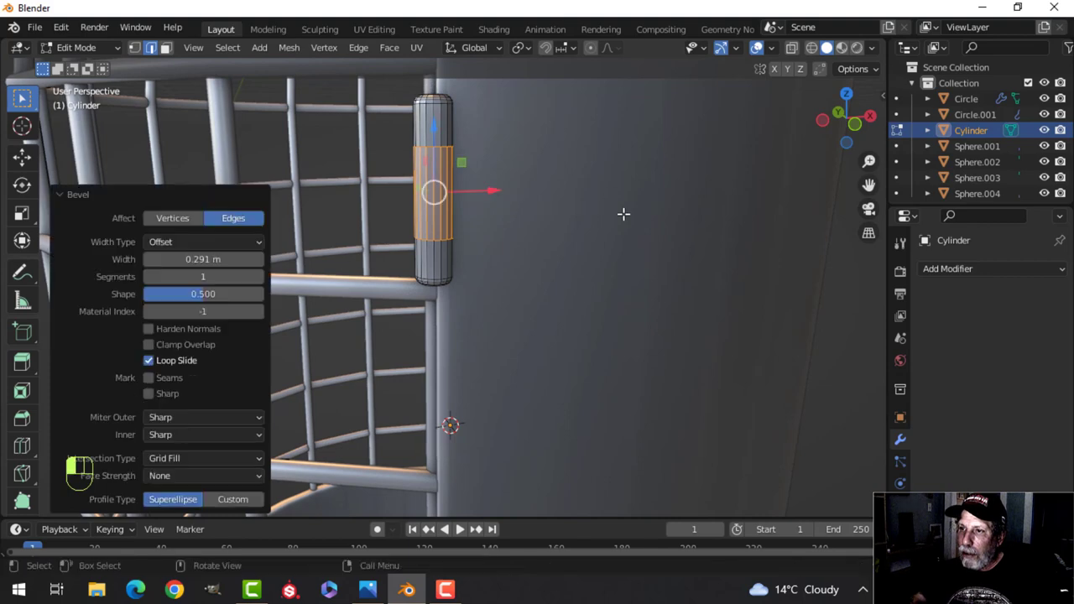
- Extrude the hinge's middle band in place and shrink it inward by about 0.013 m, leaving nothing selected
{"action": "scroll", "coordinate": [571, 201], "scroll_direction": "up", "scroll_amount": 4}
{"action": "key", "text": "e"}
{"action": "right_click", "coordinate": [576, 210]}
{"action": "key", "text": "alt+s"}
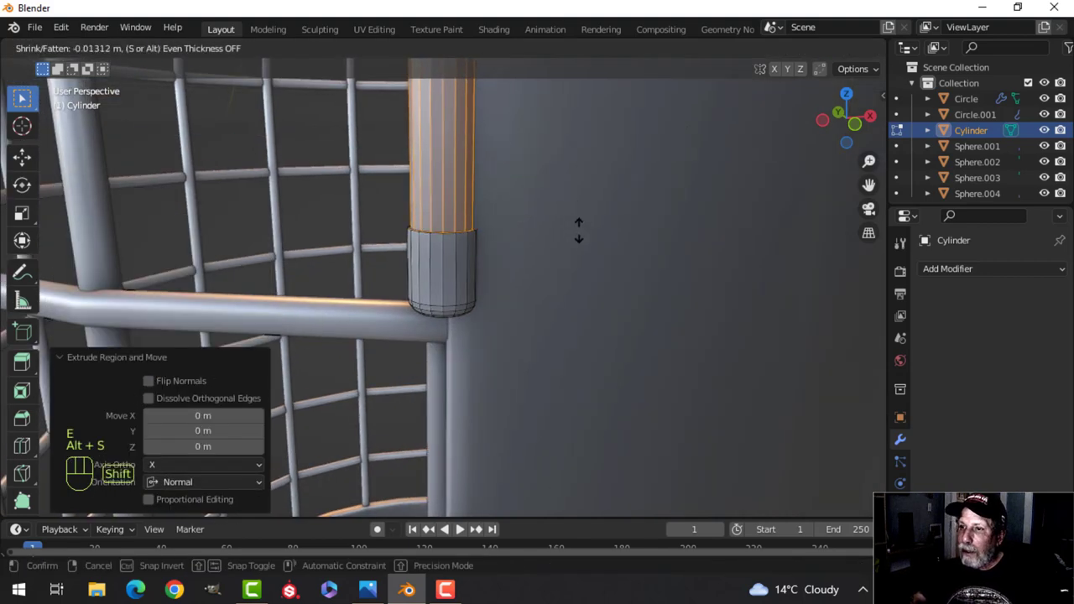
{"action": "left_click", "coordinate": [578, 231]}
{"action": "key", "text": "alt+a"}
- Bevel the rim edge loops at both ends of the recessed band with two segments, about 0.005 m wide
{"action": "middle_click_drag", "start_coordinate": [554, 174], "coordinate": [522, 238]}
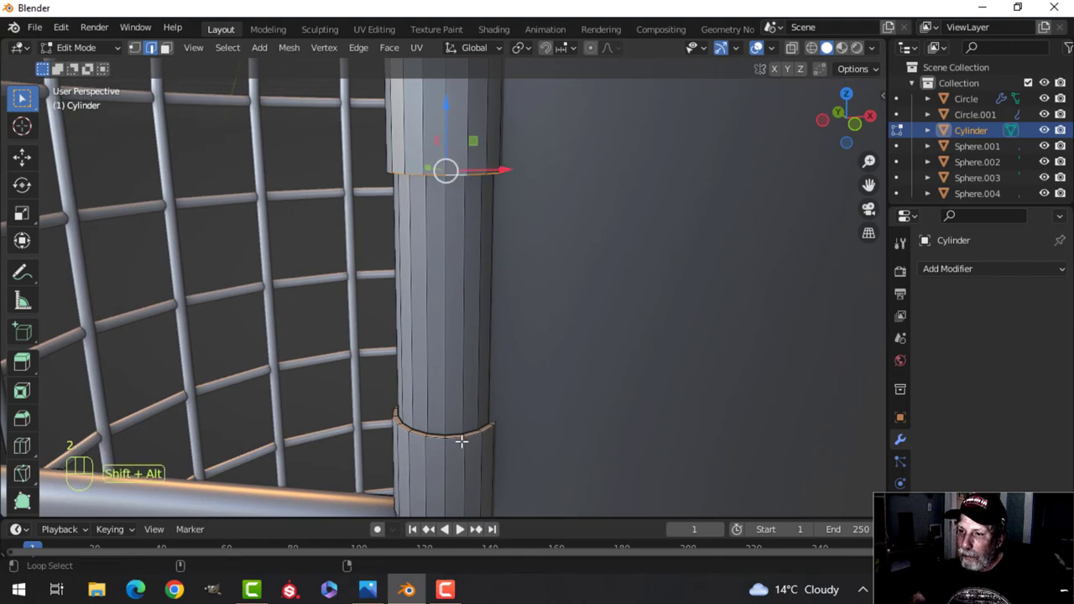
{"action": "middle_click_drag", "start_coordinate": [541, 410], "coordinate": [532, 215], "text": "shift"}
{"action": "middle_click_drag", "start_coordinate": [586, 276], "coordinate": [573, 288]}
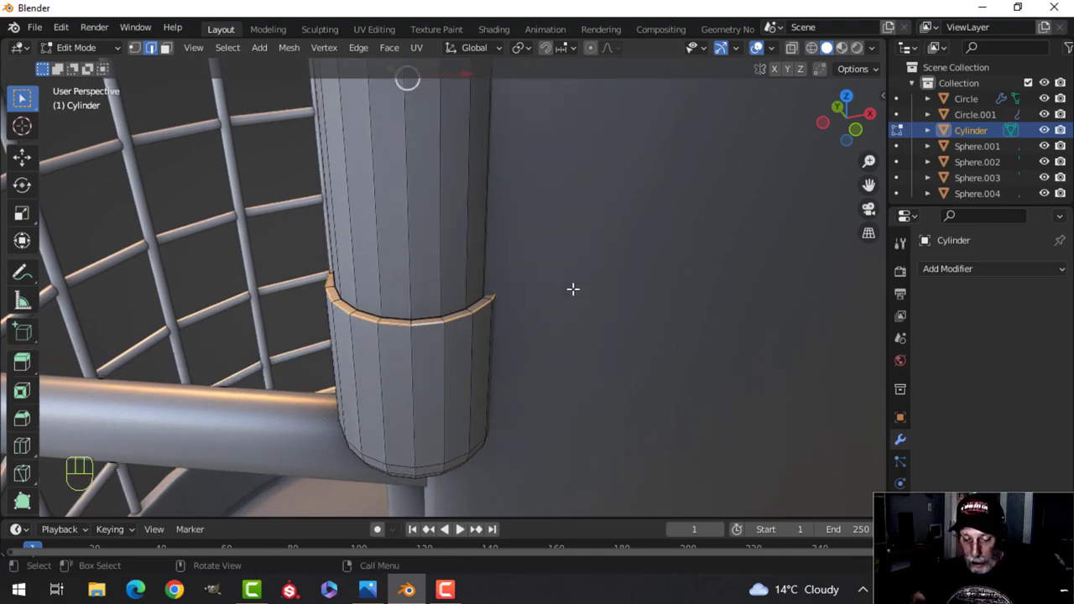
{"action": "key", "text": "ctrl+b"}
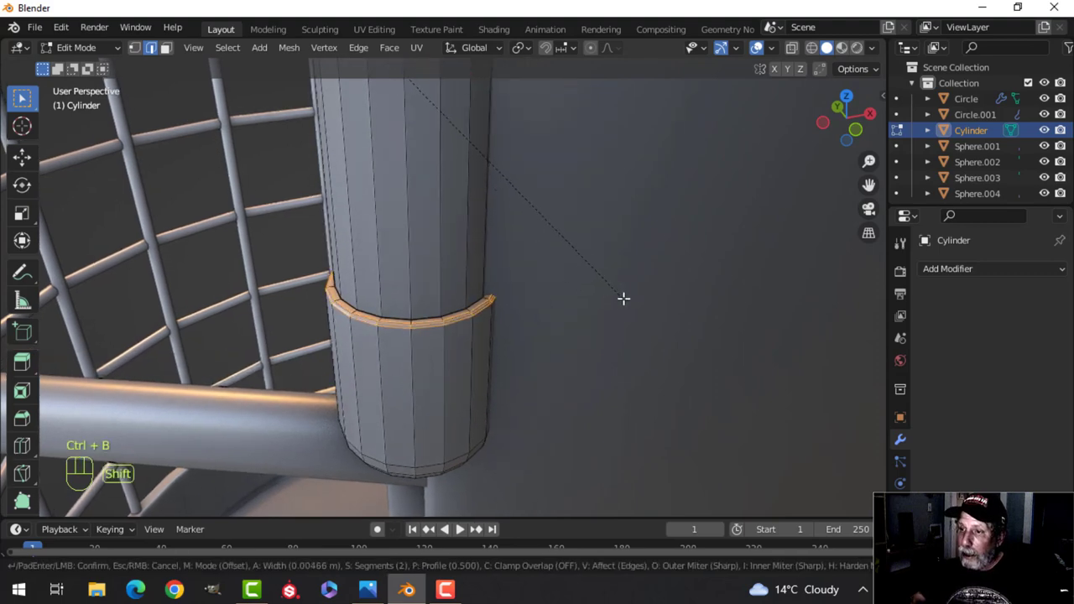
{"action": "left_click", "coordinate": [623, 298]}
- Leave mesh editing and apply smooth shading to the hinge cylinder
{"action": "key", "text": "Tab"}
{"action": "scroll", "coordinate": [549, 290], "scroll_direction": "down", "scroll_amount": 5}
{"action": "right_click", "coordinate": [444, 215]}
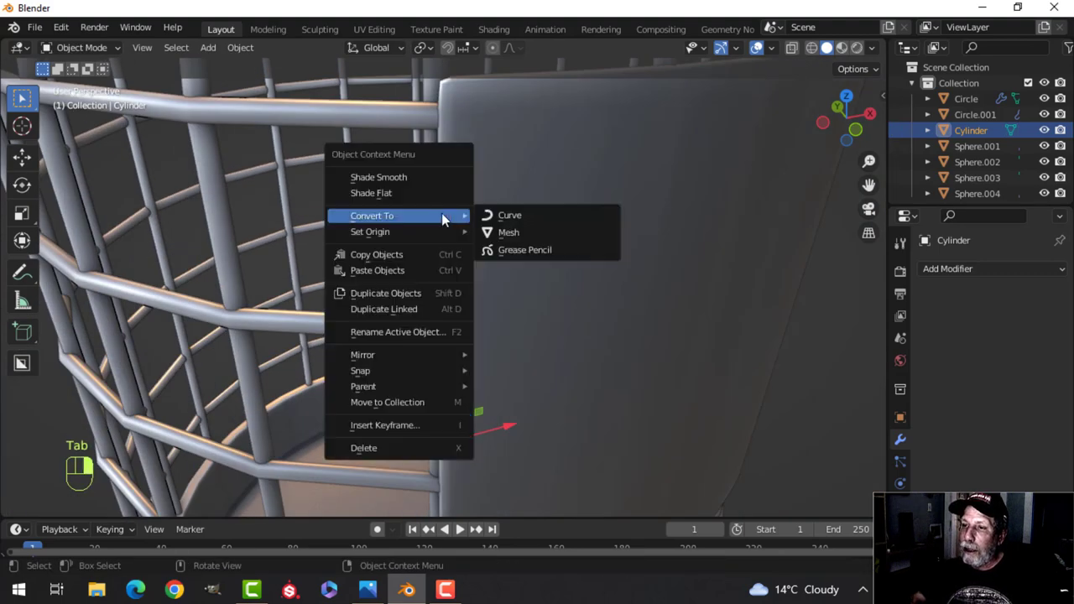
{"action": "left_click", "coordinate": [412, 177]}
{"action": "scroll", "coordinate": [481, 211], "scroll_direction": "up", "scroll_amount": 2}
- Add a supporting loop cut close to each end of the hinge's recessed middle band, leaving nothing selected
{"action": "key", "text": "Tab"}
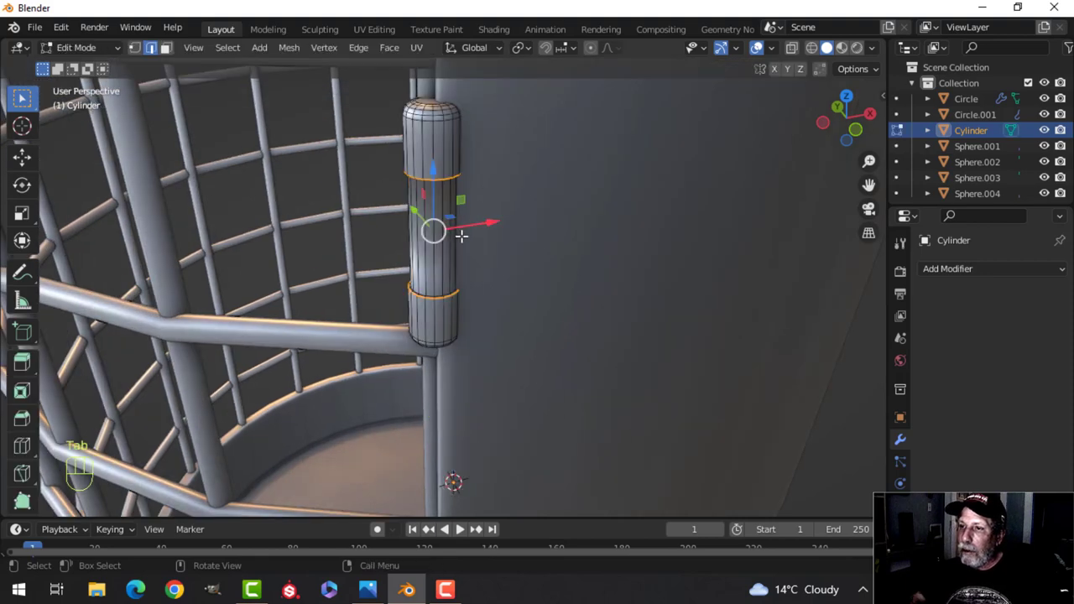
{"action": "key", "text": "ctrl+r"}
{"action": "left_click", "coordinate": [445, 228]}
{"action": "left_click", "coordinate": [445, 183]}
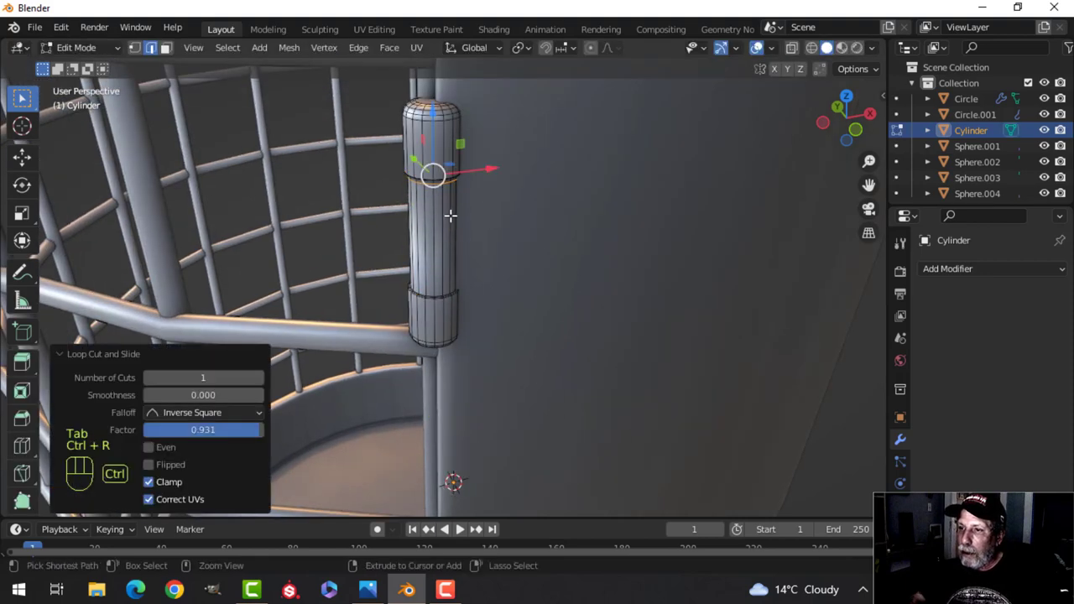
{"action": "key", "text": "ctrl+r"}
{"action": "left_click", "coordinate": [450, 235]}
{"action": "left_click", "coordinate": [464, 267]}
{"action": "key", "text": "Tab"}
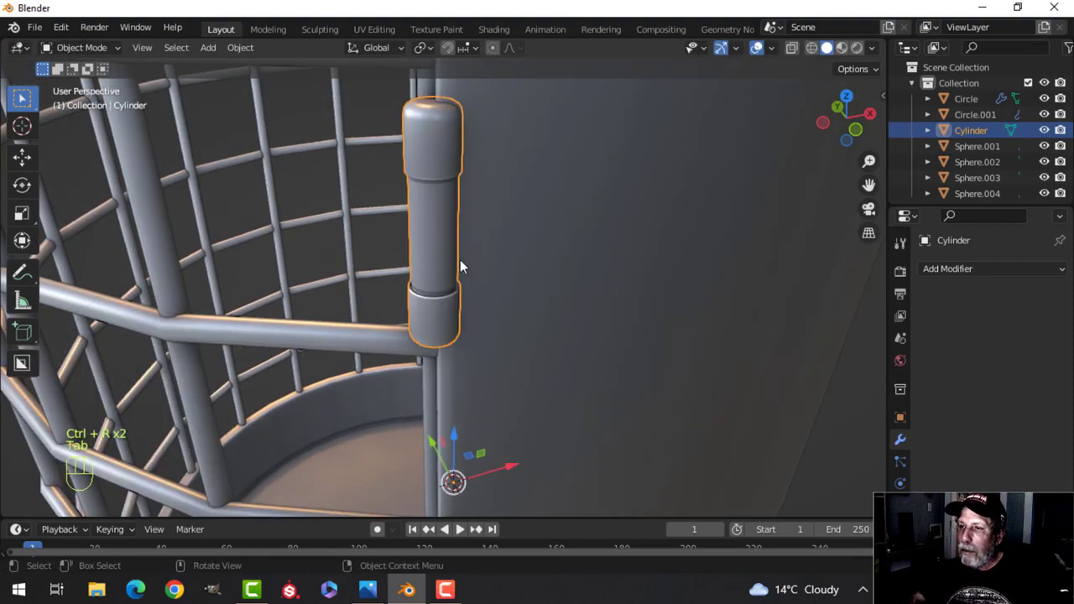
{"action": "scroll", "coordinate": [461, 258], "scroll_direction": "down", "scroll_amount": 4}
{"action": "key", "text": "alt+a"}
{"action": "middle_click_drag", "start_coordinate": [512, 282], "coordinate": [491, 231]}
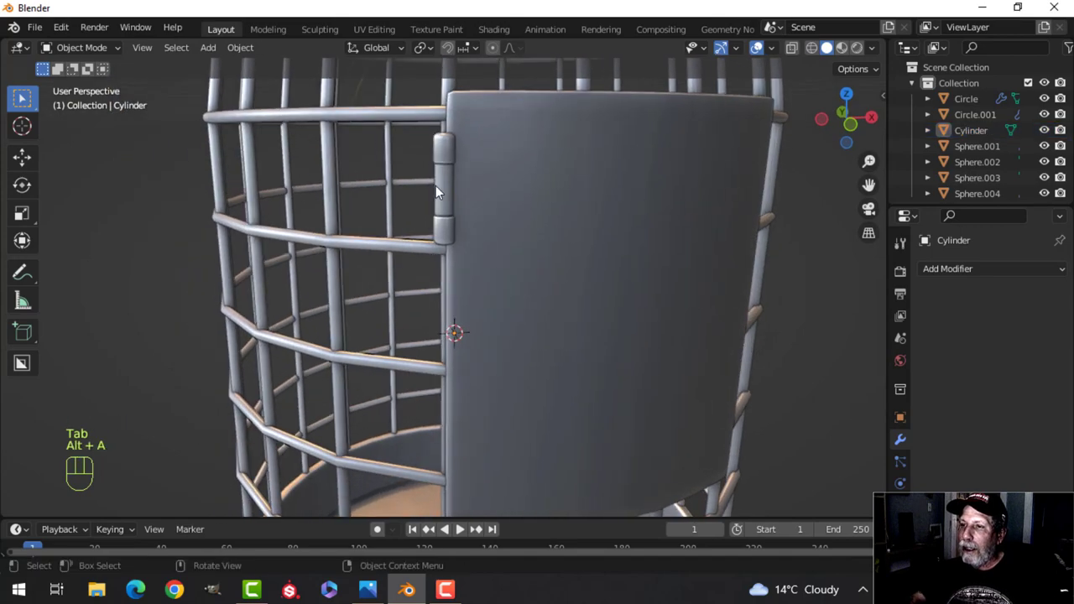
- Duplicate the hinge's whole mesh and move the copy straight down to the lower part of the door's side edge
{"action": "left_click", "coordinate": [436, 186]}
{"action": "middle_click_drag", "start_coordinate": [472, 293], "coordinate": [479, 232], "text": "shift"}
{"action": "key", "text": "Tab"}
{"action": "key", "text": "a"}
{"action": "scroll", "coordinate": [489, 237], "scroll_direction": "down", "scroll_amount": 4}
{"action": "middle_click_drag", "start_coordinate": [514, 271], "coordinate": [528, 249], "text": "shift"}
{"action": "key", "text": "shift+d"}
{"action": "right_click", "coordinate": [502, 194]}
{"action": "left_click_drag", "start_coordinate": [490, 157], "coordinate": [503, 267]}
{"action": "key", "text": "Tab"}
{"action": "scroll", "coordinate": [496, 270], "scroll_direction": "down", "scroll_amount": 4}
{"action": "key", "text": "alt+a"}
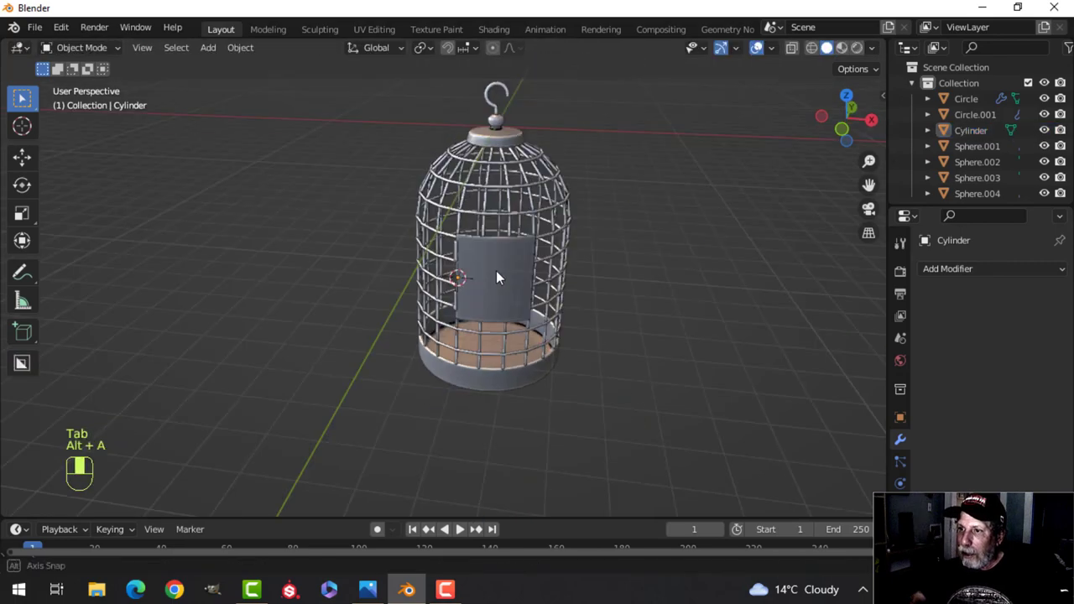
- Add two loop cuts around the door panel's rim, one slid close to each face to sharpen its edges
{"action": "scroll", "coordinate": [498, 274], "scroll_direction": "up", "scroll_amount": 4}
{"action": "middle_click_drag", "start_coordinate": [497, 274], "coordinate": [516, 293]}
{"action": "scroll", "coordinate": [532, 244], "scroll_direction": "up", "scroll_amount": 3}
{"action": "mouse_move", "coordinate": [529, 285]}
{"action": "middle_mouse_down"}
{"action": "mouse_move", "coordinate": [543, 255]}
{"action": "mouse_move", "coordinate": [511, 287]}
{"action": "middle_mouse_up"}
{"action": "middle_click_drag", "start_coordinate": [521, 279], "coordinate": [568, 303]}
{"action": "left_click", "coordinate": [507, 241]}
{"action": "left_click", "coordinate": [506, 247]}
{"action": "key", "text": "Tab"}
{"action": "key", "text": "alt+a"}
{"action": "left_click", "coordinate": [516, 203]}
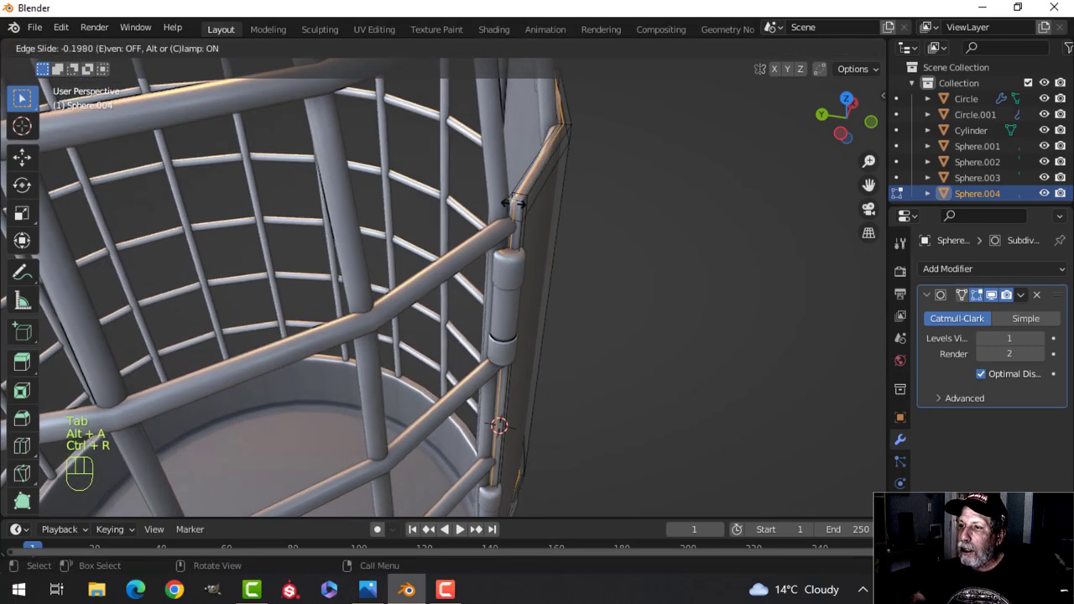
{"action": "left_click", "coordinate": [510, 202]}
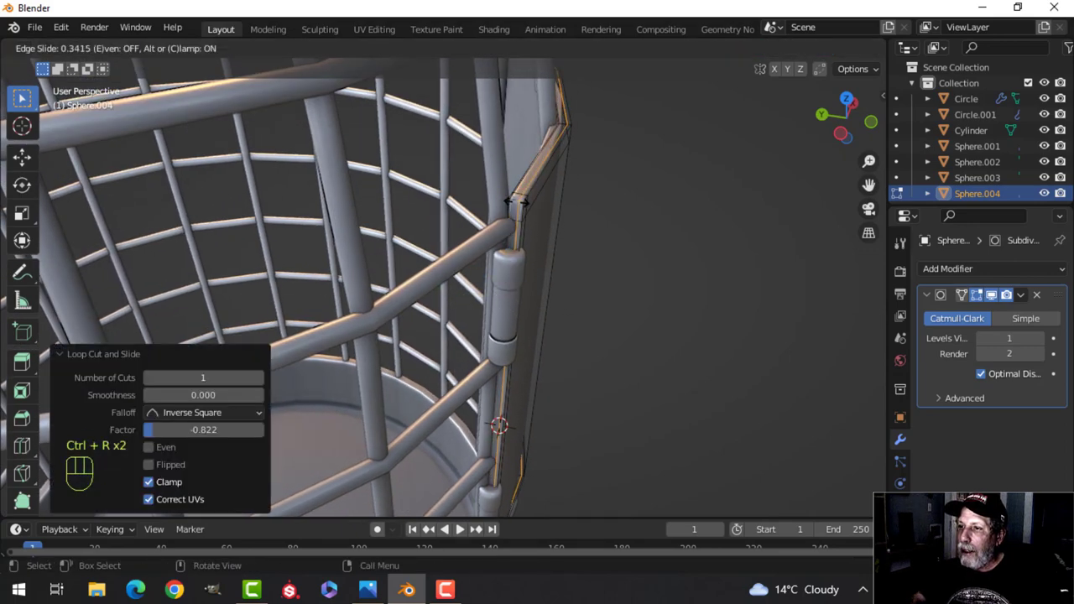
{"action": "key", "text": "Tab"}
{"action": "key", "text": "alt+a"}
{"action": "scroll", "coordinate": [571, 244], "scroll_direction": "down", "scroll_amount": 8}
{"action": "scroll", "coordinate": [505, 253], "scroll_direction": "up", "scroll_amount": 3}
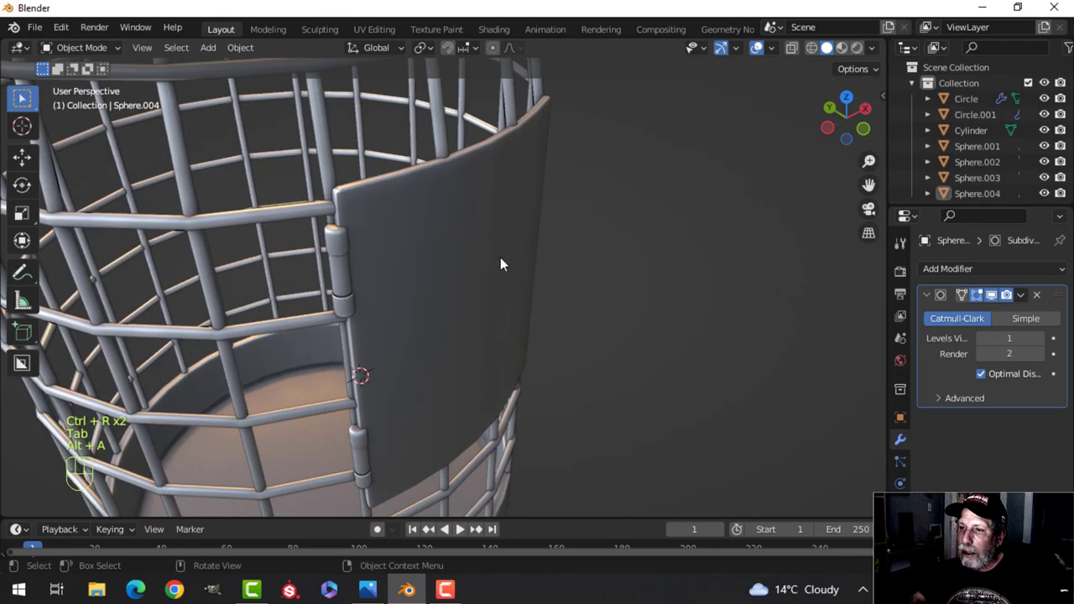
{"action": "middle_click_drag", "start_coordinate": [472, 255], "coordinate": [415, 237], "text": "shift"}
{"action": "scroll", "coordinate": [415, 237], "scroll_direction": "down", "scroll_amount": 3}
{"action": "scroll", "coordinate": [414, 244], "scroll_direction": "down", "scroll_amount": 5}
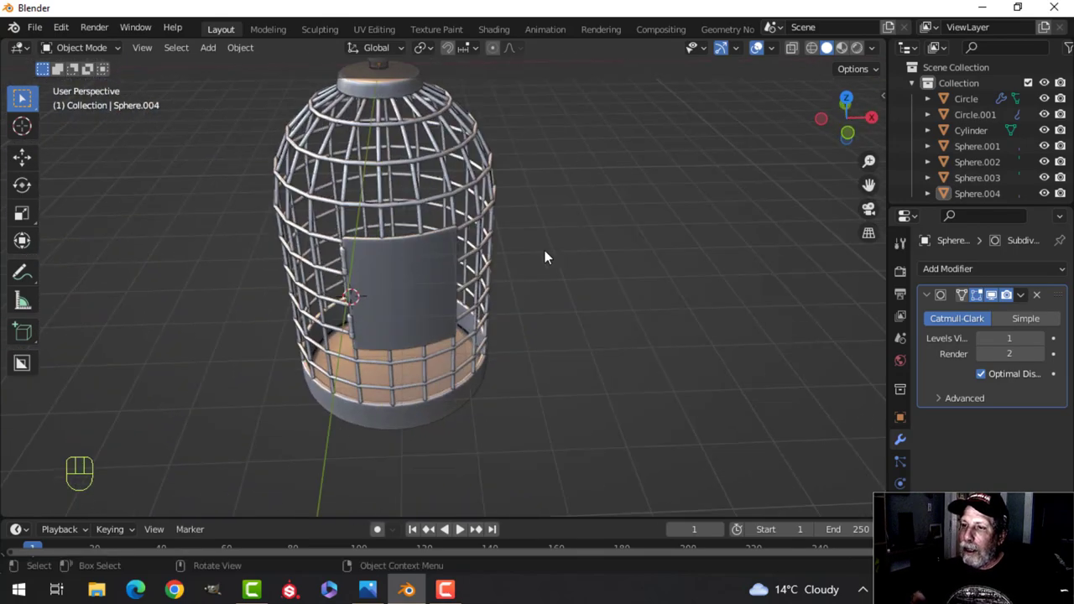
- Give the cage's horizontal rings a level 1 Subdivision Surface modifier and clear the selection
{"action": "middle_click_drag", "start_coordinate": [546, 256], "coordinate": [471, 228]}
{"action": "scroll", "coordinate": [487, 210], "scroll_direction": "down", "scroll_amount": 2}
{"action": "scroll", "coordinate": [480, 248], "scroll_direction": "up", "scroll_amount": 4}
{"action": "left_click", "coordinate": [559, 250]}
{"action": "middle_click_drag", "start_coordinate": [559, 250], "coordinate": [476, 261]}
{"action": "key", "text": "alt+a"}
{"action": "left_click", "coordinate": [476, 261]}
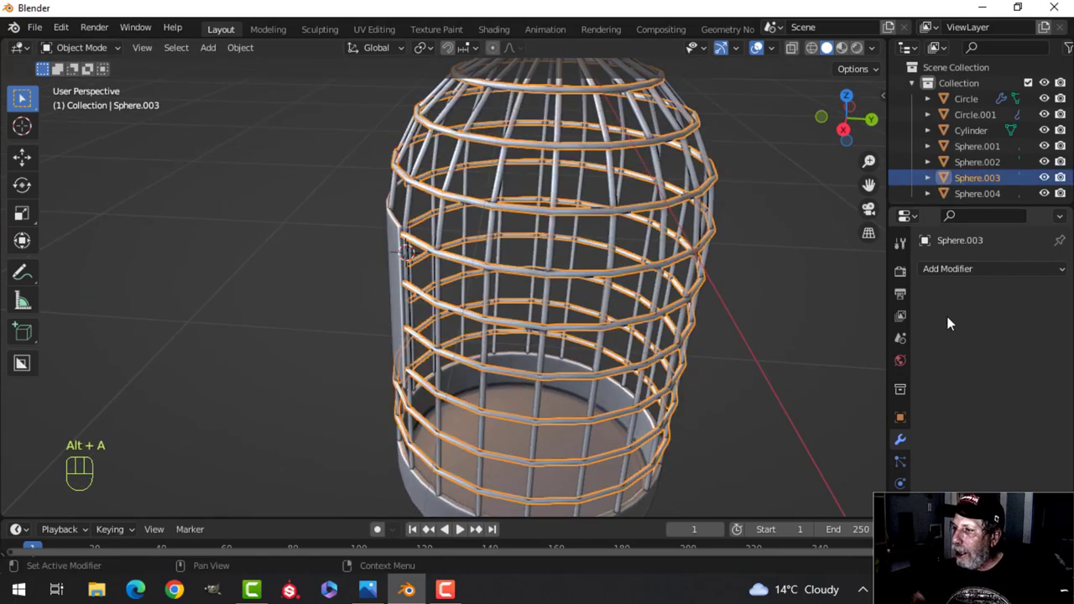
{"action": "scroll", "coordinate": [559, 290], "scroll_direction": "up", "scroll_amount": 2}
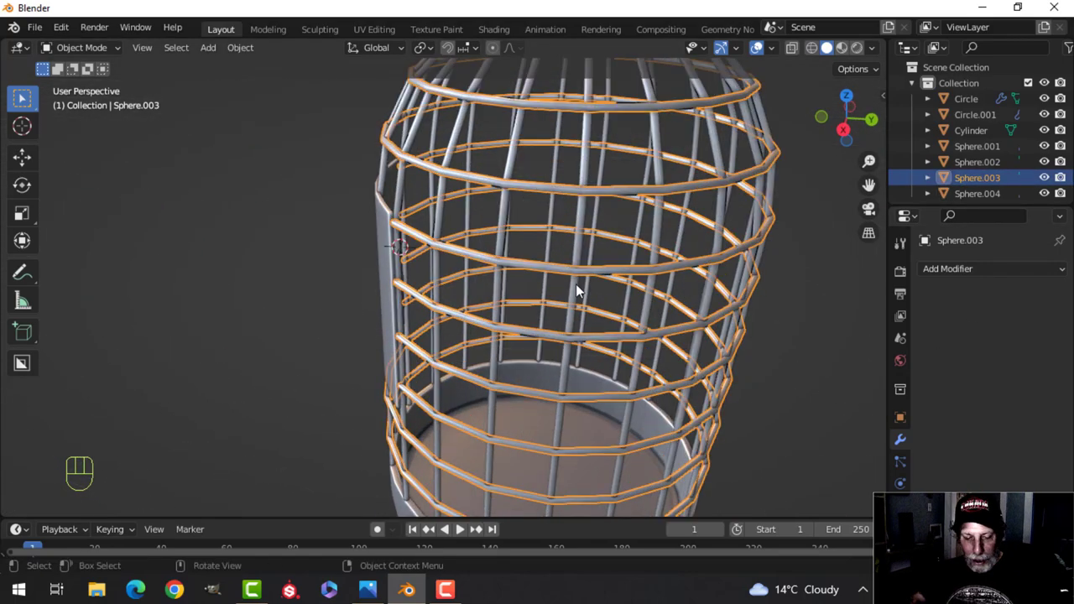
{"action": "key", "text": "ctrl+1"}
{"action": "key", "text": "alt+a"}
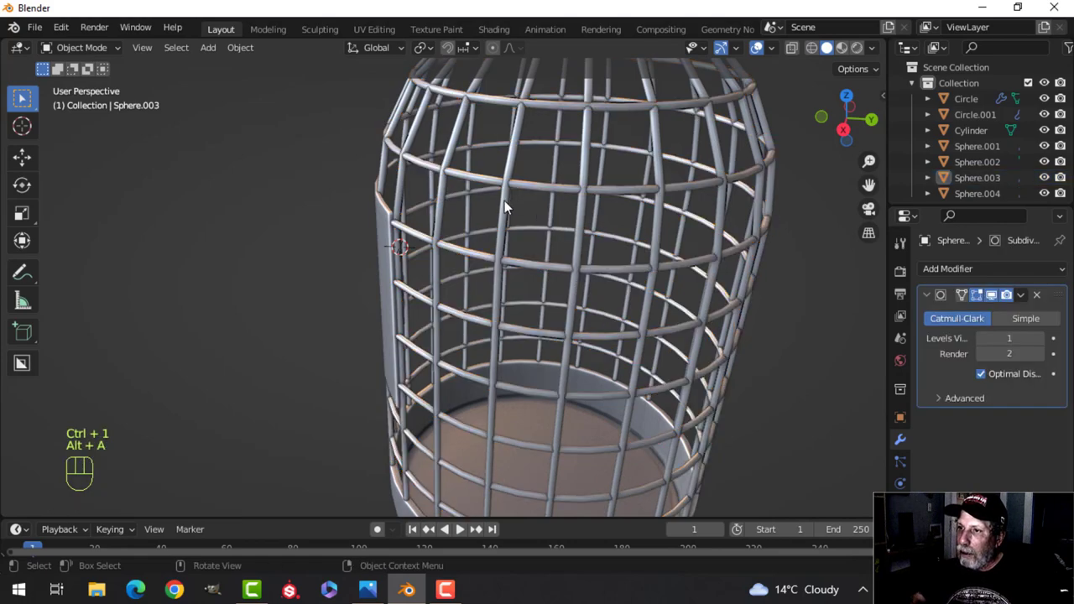
- Give the cage's vertical bars a level 1 Subdivision Surface modifier and clear the selection
{"action": "left_click", "coordinate": [504, 201]}
{"action": "key", "text": "ctrl+1"}
{"action": "key", "text": "alt+a"}
{"action": "scroll", "coordinate": [567, 253], "scroll_direction": "down", "scroll_amount": 4}
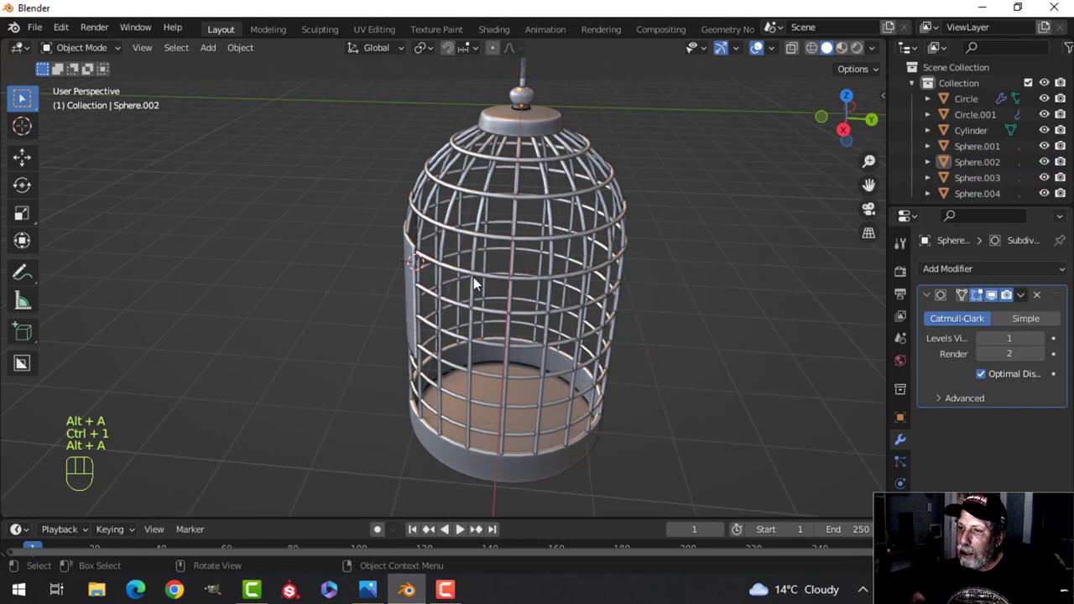
- Examine the whole birdcage, compare it with the reference image Render3.jpg in the photo viewer, and return to Blender
{"action": "middle_click_drag", "start_coordinate": [472, 280], "coordinate": [601, 274]}
{"action": "scroll", "coordinate": [503, 348], "scroll_direction": "down", "scroll_amount": 5}
{"action": "scroll", "coordinate": [537, 218], "scroll_direction": "up", "scroll_amount": 4}
{"action": "middle_click_drag", "start_coordinate": [512, 187], "coordinate": [561, 258], "text": "shift"}
{"action": "scroll", "coordinate": [534, 305], "scroll_direction": "down", "scroll_amount": 2}
{"action": "middle_click_drag", "start_coordinate": [560, 258], "coordinate": [524, 258]}
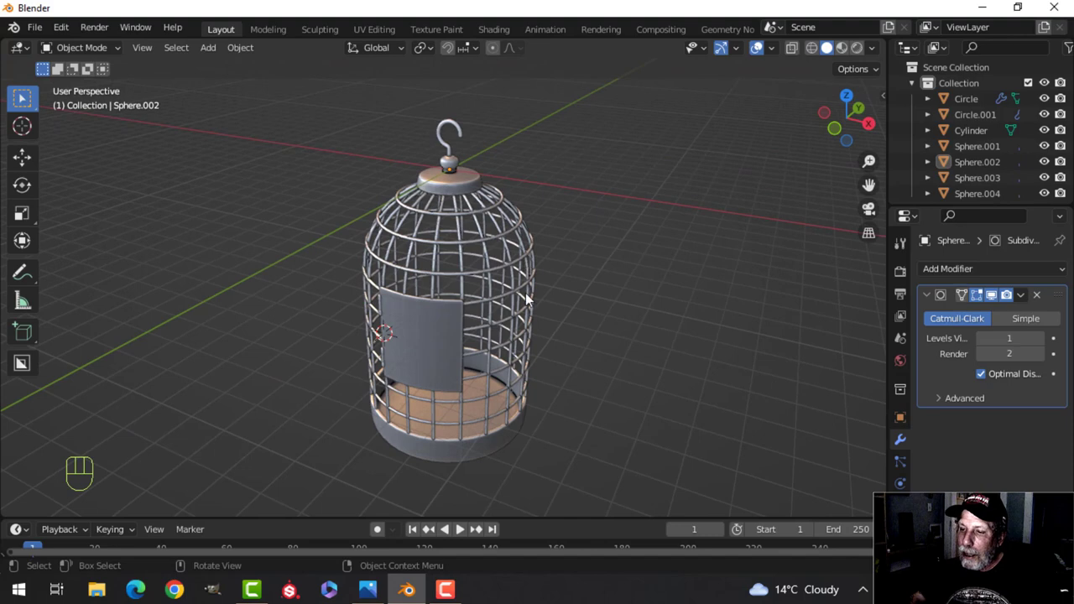
{"action": "left_click", "coordinate": [366, 591]}
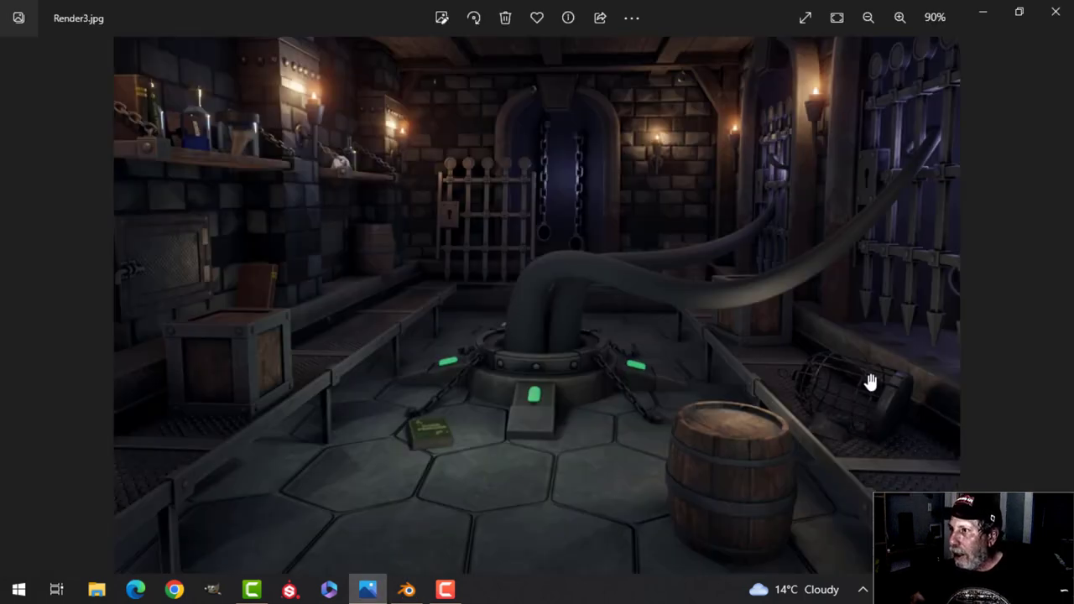
{"action": "scroll", "coordinate": [857, 393], "scroll_direction": "up", "scroll_amount": 2}
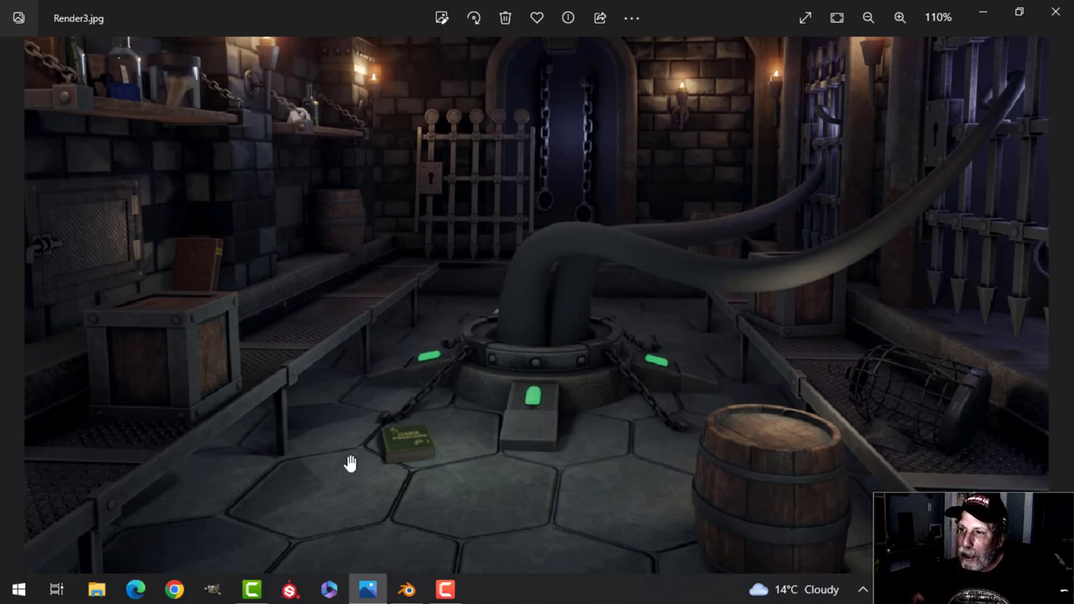
{"action": "left_click", "coordinate": [406, 591]}
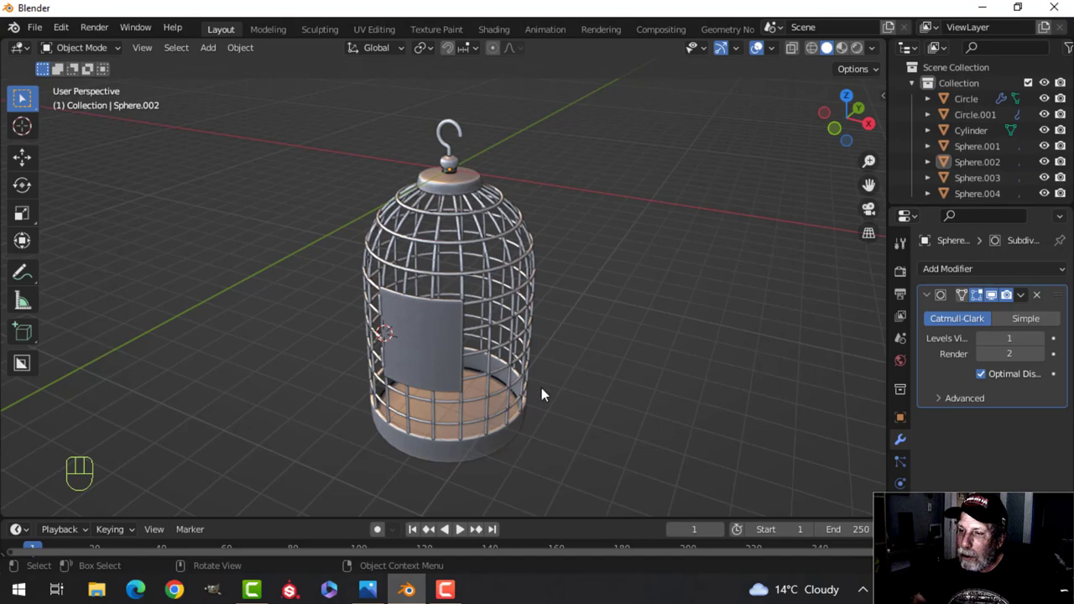
- Select all the birdcage parts and raise them along Z in front view so the base rests on the ground grid
{"action": "middle_click_drag", "start_coordinate": [560, 378], "coordinate": [566, 324]}
{"action": "scroll", "coordinate": [546, 377], "scroll_direction": "up", "scroll_amount": 1}
{"action": "scroll", "coordinate": [503, 386], "scroll_direction": "up", "scroll_amount": 1}
{"action": "scroll", "coordinate": [461, 391], "scroll_direction": "down", "scroll_amount": 4}
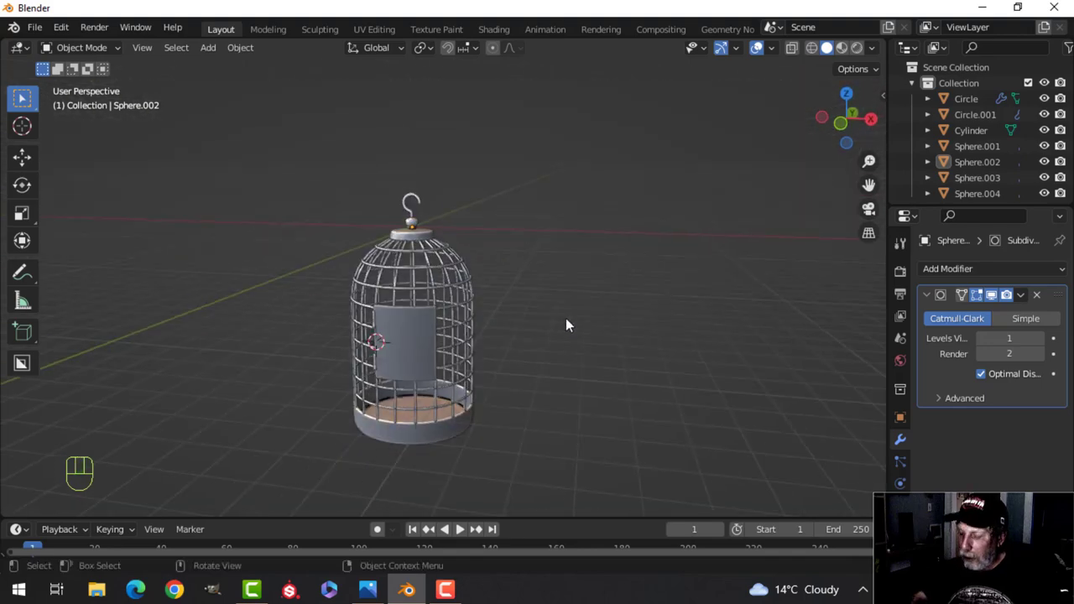
{"action": "key", "text": "KP_1"}
{"action": "key", "text": "a"}
{"action": "scroll", "coordinate": [566, 326], "scroll_direction": "down", "scroll_amount": 3}
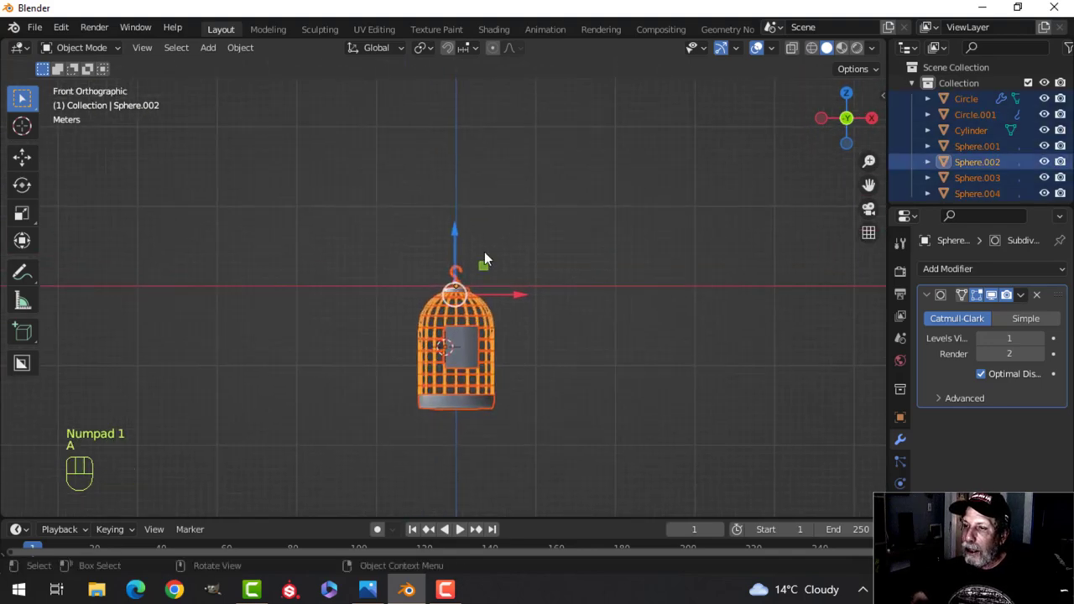
{"action": "left_click_drag", "start_coordinate": [455, 232], "coordinate": [490, 121]}
{"action": "middle_click_drag", "start_coordinate": [490, 121], "coordinate": [471, 168]}
{"action": "scroll", "coordinate": [536, 208], "scroll_direction": "up", "scroll_amount": 3}
{"action": "key", "text": "alt+a"}
- Select all the birdcage parts and move them about 37 m along the Y axis
{"action": "middle_click_drag", "start_coordinate": [536, 208], "coordinate": [599, 267], "text": "shift"}
{"action": "scroll", "coordinate": [655, 271], "scroll_direction": "up", "scroll_amount": 2}
{"action": "scroll", "coordinate": [444, 298], "scroll_direction": "down", "scroll_amount": 3}
{"action": "middle_click_drag", "start_coordinate": [443, 298], "coordinate": [370, 307]}
{"action": "scroll", "coordinate": [460, 313], "scroll_direction": "up", "scroll_amount": 5}
{"action": "scroll", "coordinate": [364, 307], "scroll_direction": "down", "scroll_amount": 5}
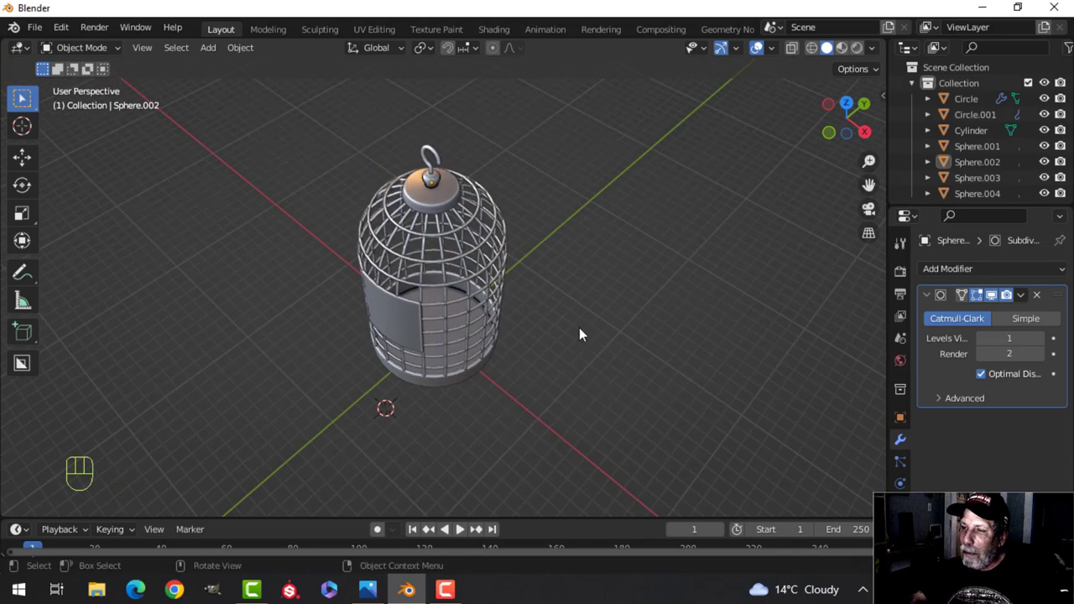
{"action": "middle_click_drag", "start_coordinate": [579, 327], "coordinate": [477, 274]}
{"action": "scroll", "coordinate": [532, 259], "scroll_direction": "down", "scroll_amount": 3}
{"action": "key", "text": "a"}
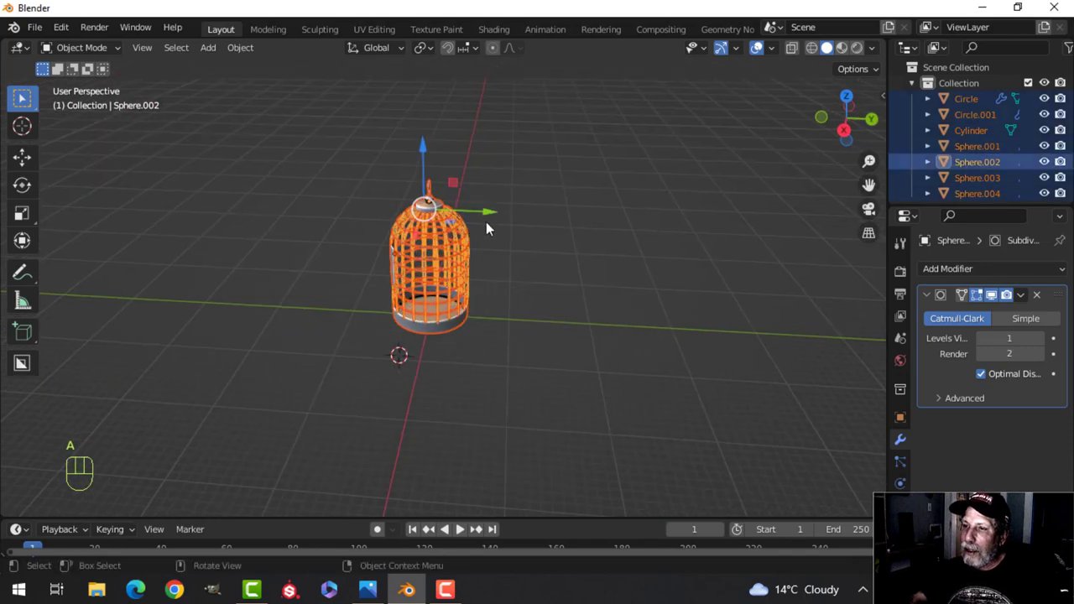
{"action": "left_click_drag", "start_coordinate": [485, 212], "coordinate": [816, 219]}
{"action": "left_click", "coordinate": [816, 219]}
{"action": "scroll", "coordinate": [548, 286], "scroll_direction": "down", "scroll_amount": 2}
{"action": "middle_click_drag", "start_coordinate": [545, 281], "coordinate": [457, 296], "text": "shift"}
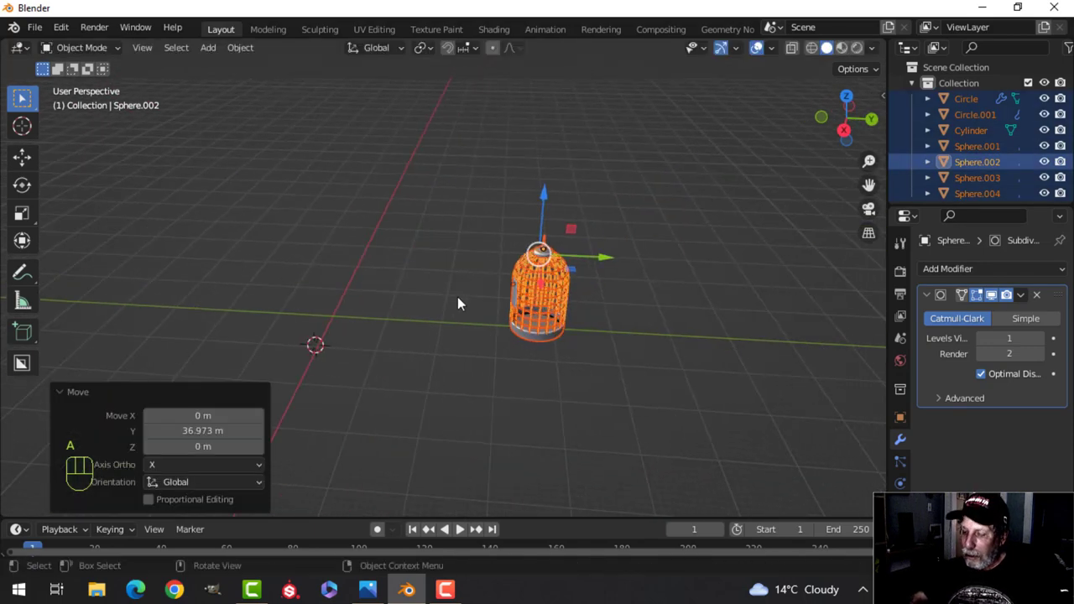
- Move the birdcage about -65.5 m along X, reset the 3D cursor to the world origin and clear the selection
{"action": "key", "text": "KP_1"}
{"action": "left_click_drag", "start_coordinate": [527, 241], "coordinate": [147, 235]}
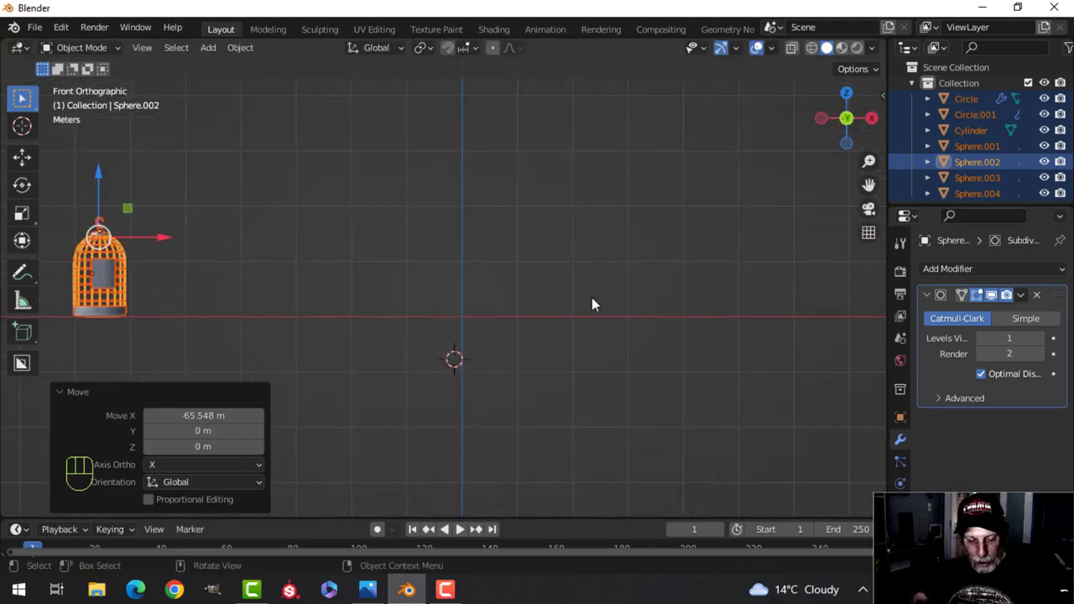
{"action": "key", "text": "shift+c"}
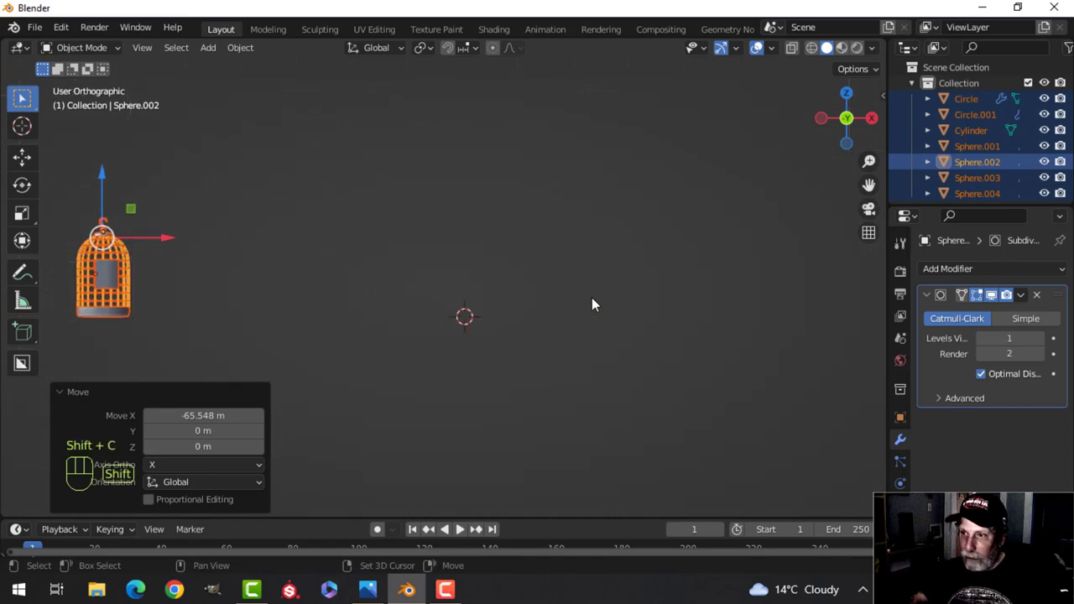
{"action": "key", "text": "alt+a"}
{"action": "middle_click_drag", "start_coordinate": [584, 321], "coordinate": [546, 260]}
- In top view, move the whole birdcage along Y until it lines up with the X axis, then clear the selection
{"action": "key", "text": "KP_7"}
{"action": "scroll", "coordinate": [546, 260], "scroll_direction": "down", "scroll_amount": 2}
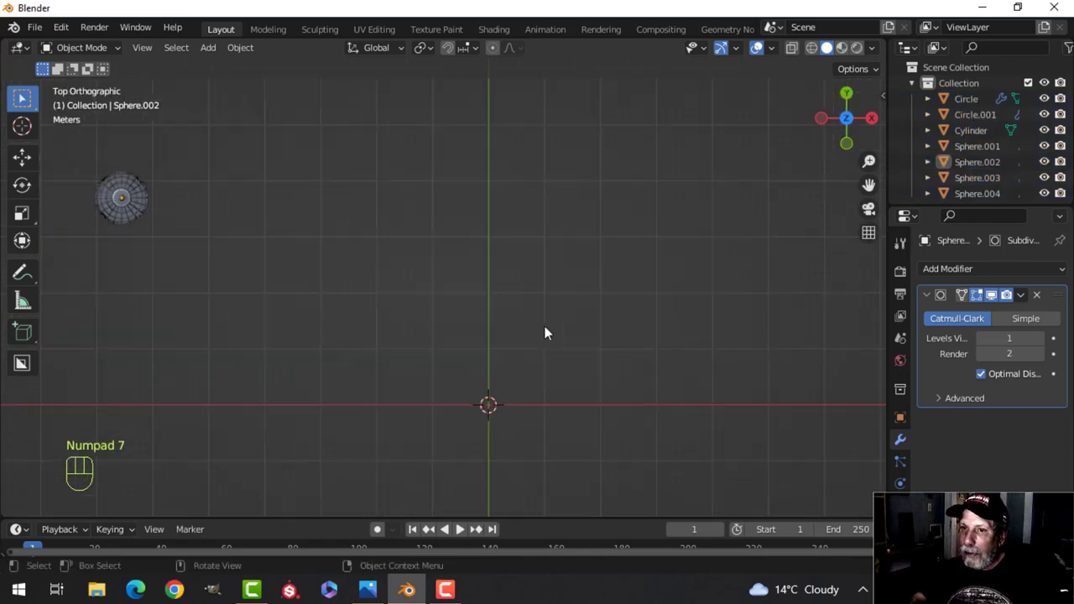
{"action": "middle_click_drag", "start_coordinate": [545, 333], "coordinate": [518, 268], "text": "shift"}
{"action": "key", "text": "a"}
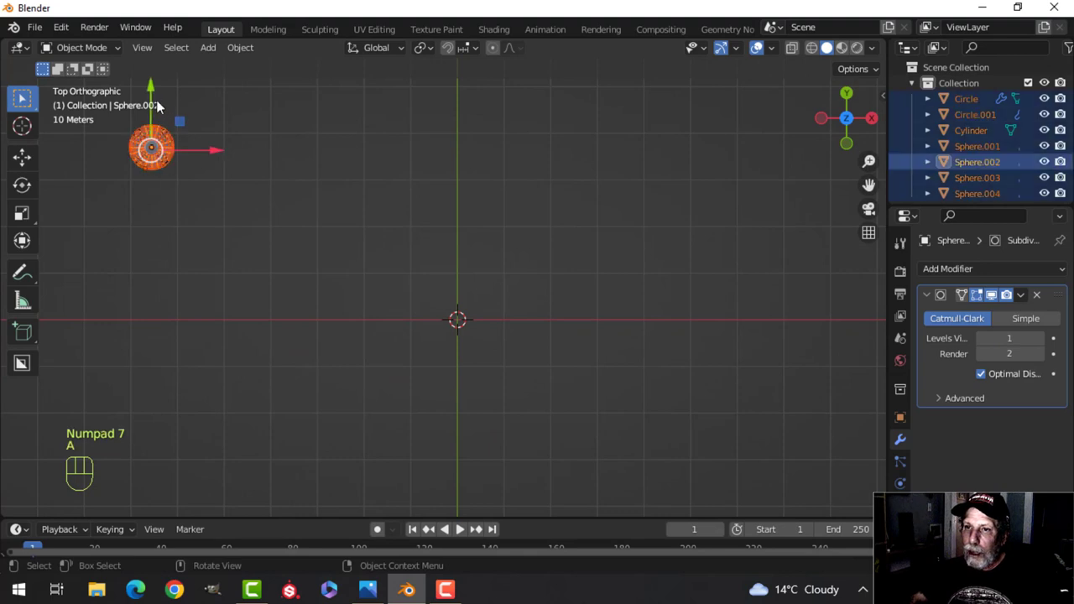
{"action": "key", "text": "g"}
{"action": "key", "text": "y"}
{"action": "left_click", "coordinate": [238, 280]}
{"action": "key", "text": "alt+a"}
{"action": "scroll", "coordinate": [561, 302], "scroll_direction": "up", "scroll_amount": 2}
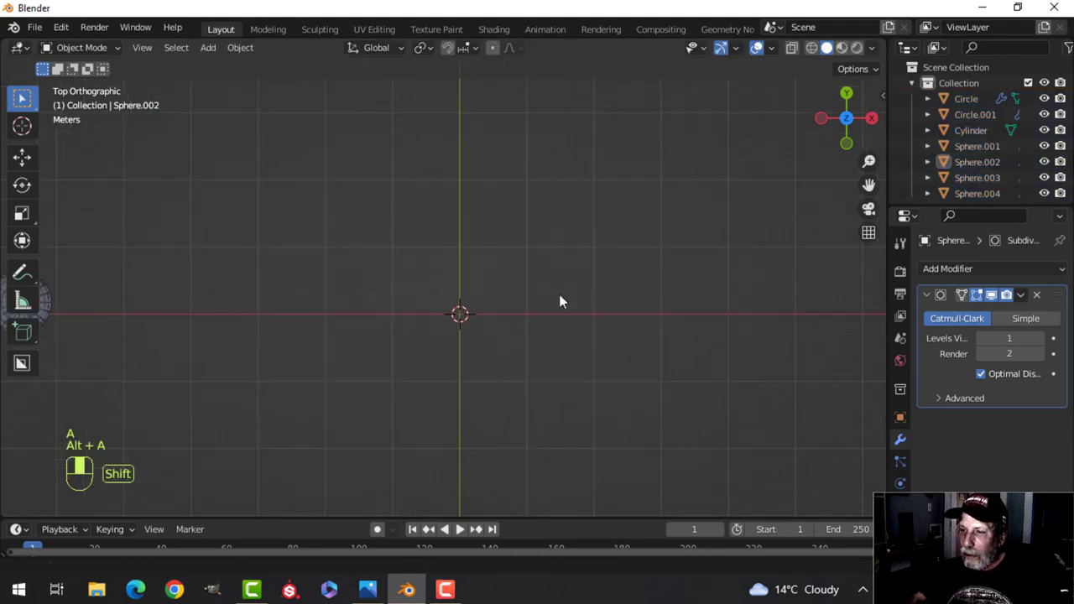
{"action": "middle_click_drag", "start_coordinate": [560, 302], "coordinate": [552, 275], "text": "shift"}
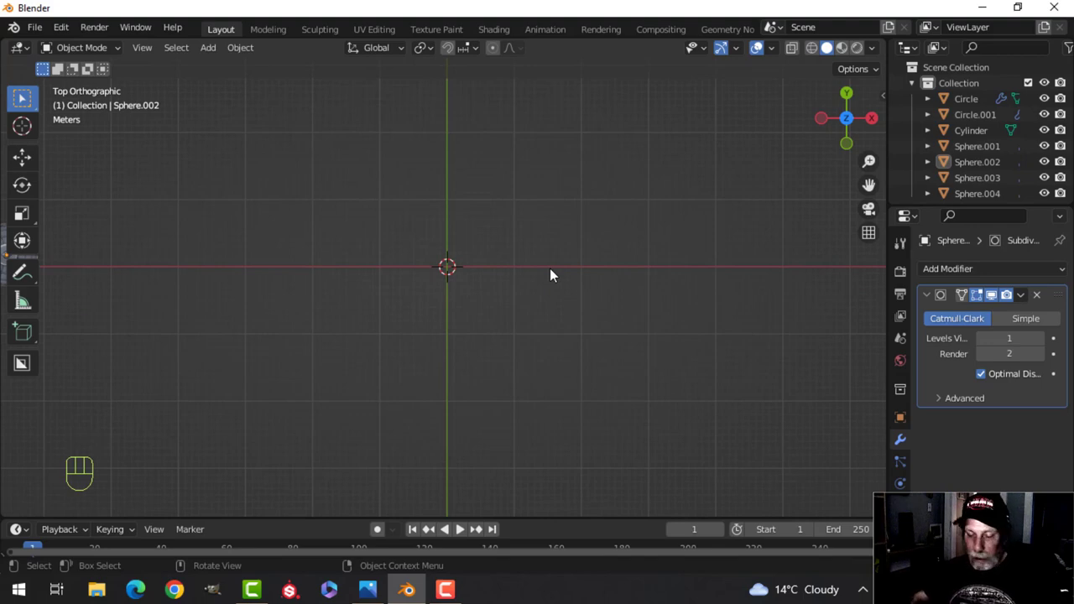
- Add a plane at the world origin and scale its mesh up by about 3.063
{"action": "key", "text": "shift+a"}
{"action": "mouse_move", "coordinate": [518, 243]}
{"action": "left_click", "coordinate": [618, 233]}
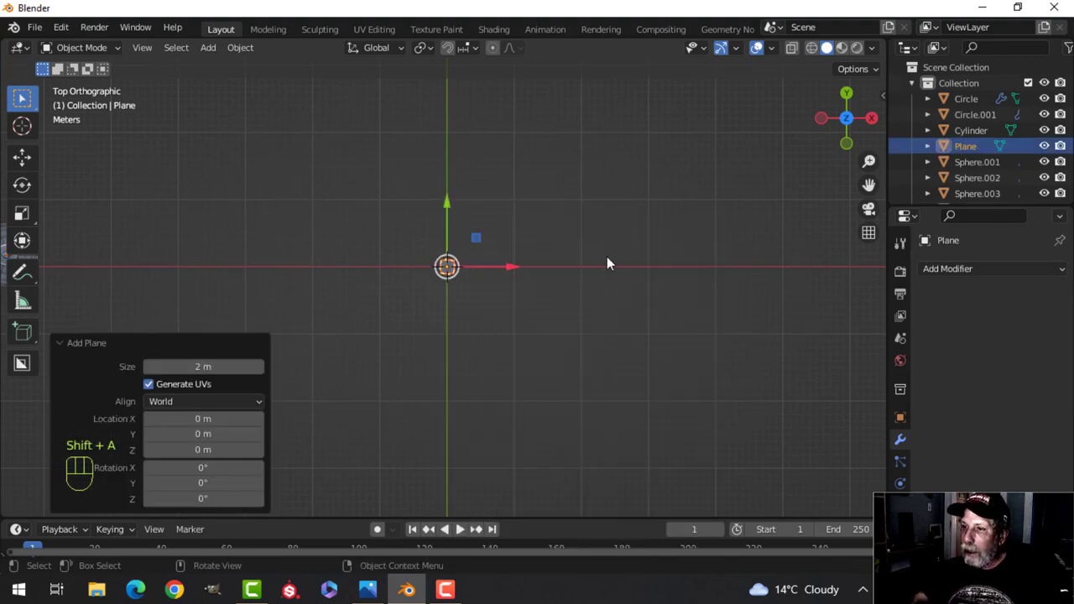
{"action": "key", "text": "Tab"}
{"action": "key", "text": "s"}
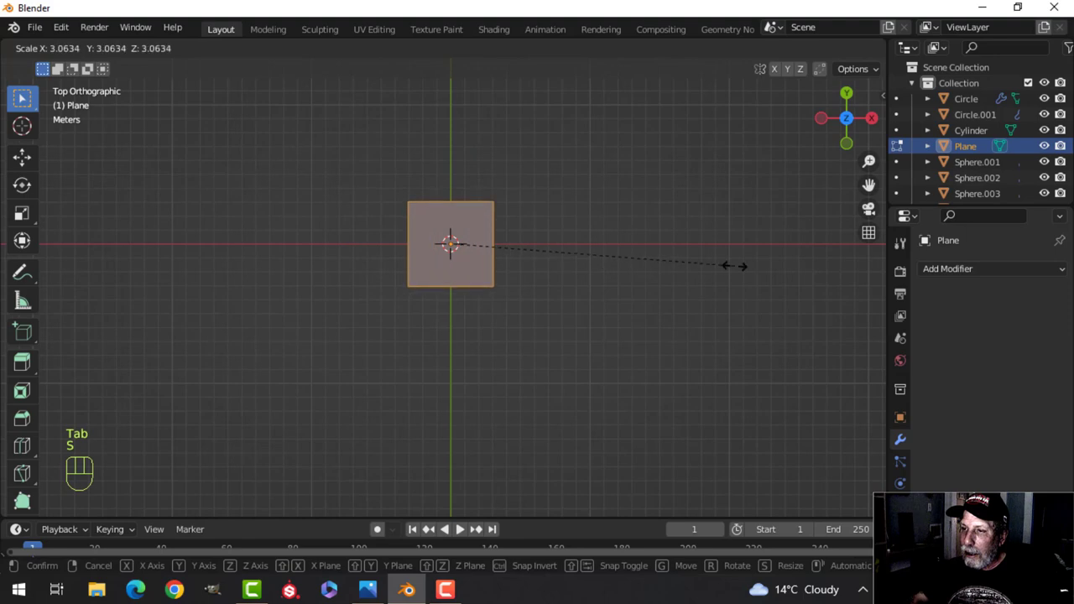
{"action": "left_click", "coordinate": [735, 266]}
{"action": "scroll", "coordinate": [647, 259], "scroll_direction": "down", "scroll_amount": 1}
{"action": "scroll", "coordinate": [513, 261], "scroll_direction": "up", "scroll_amount": 3}
{"action": "middle_click_drag", "start_coordinate": [523, 265], "coordinate": [547, 221], "text": "shift"}
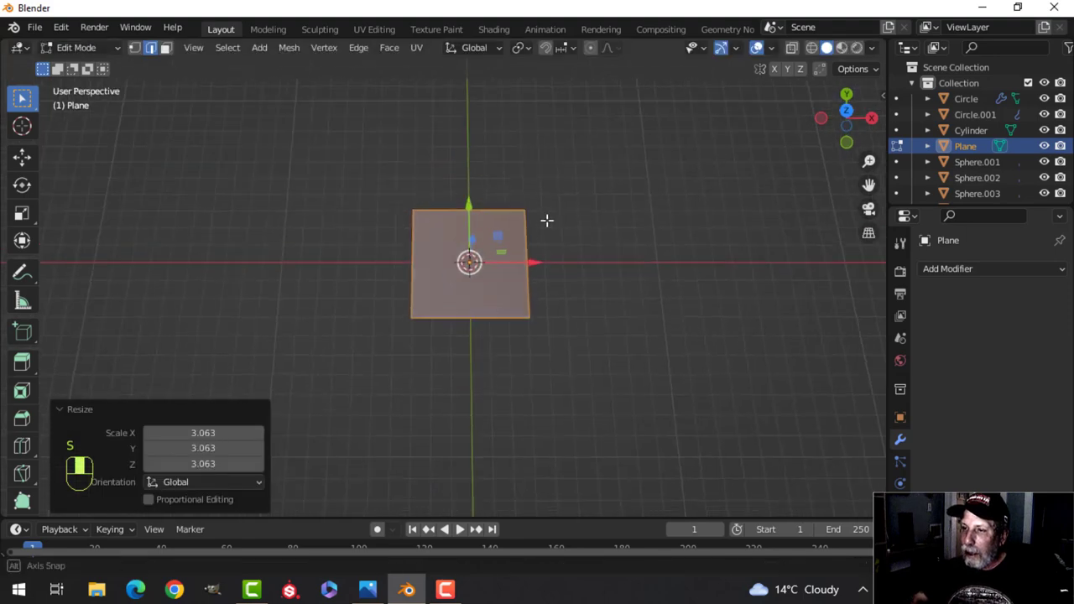
- Extrude the plane upward by about 1 m in front view to form a slab and select its entire mesh
{"action": "key", "text": "KP_1"}
{"action": "scroll", "coordinate": [537, 272], "scroll_direction": "up", "scroll_amount": 2}
{"action": "middle_click_drag", "start_coordinate": [537, 272], "coordinate": [544, 233], "text": "shift"}
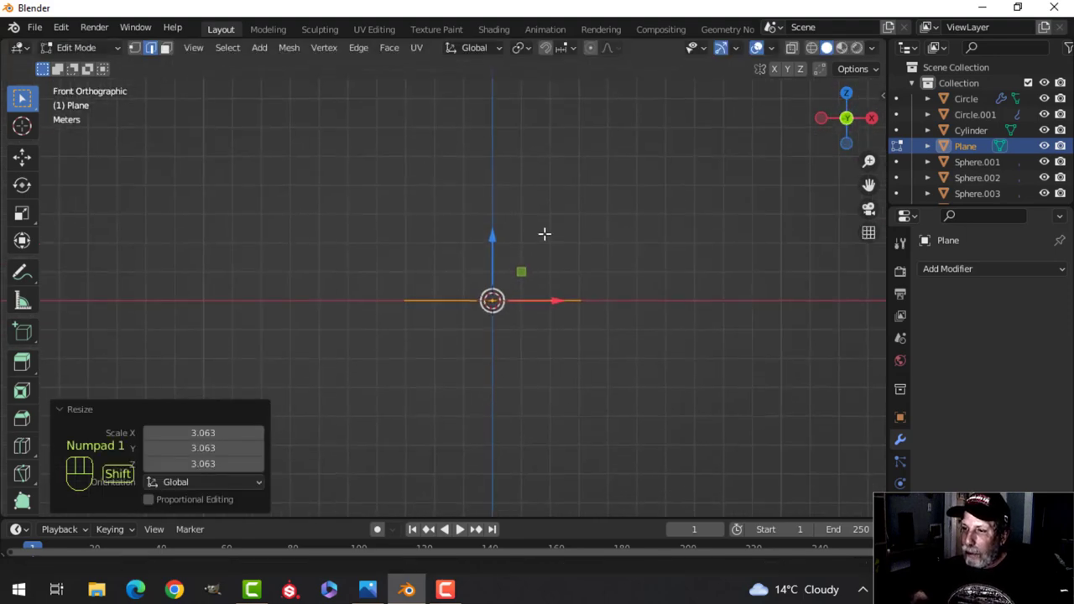
{"action": "key", "text": "e"}
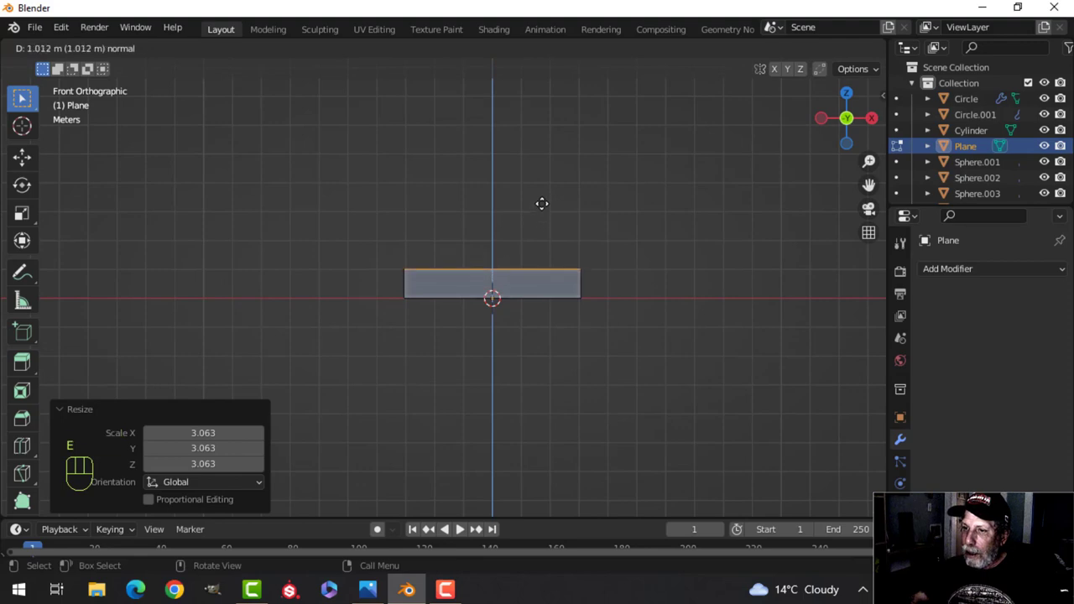
{"action": "left_click", "coordinate": [553, 199]}
{"action": "key", "text": "a"}
{"action": "middle_click_drag", "start_coordinate": [592, 196], "coordinate": [610, 327]}
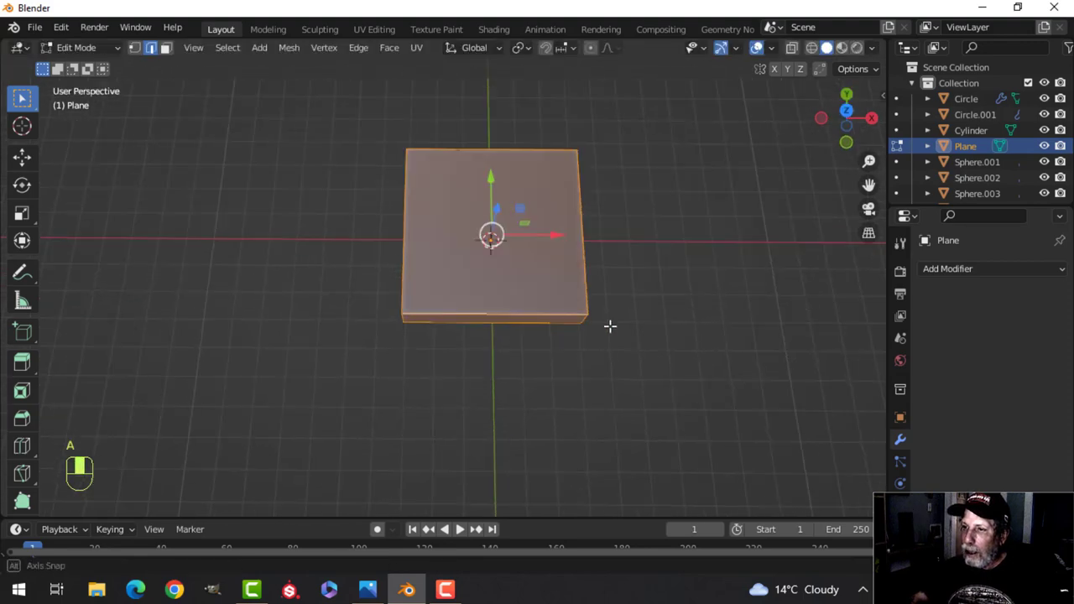
- Scale the slab's mesh along X to about 0.729
{"action": "scroll", "coordinate": [637, 311], "scroll_direction": "up", "scroll_amount": 2}
{"action": "scroll", "coordinate": [609, 315], "scroll_direction": "down", "scroll_amount": 3}
{"action": "middle_click_drag", "start_coordinate": [677, 296], "coordinate": [590, 318], "text": "shift"}
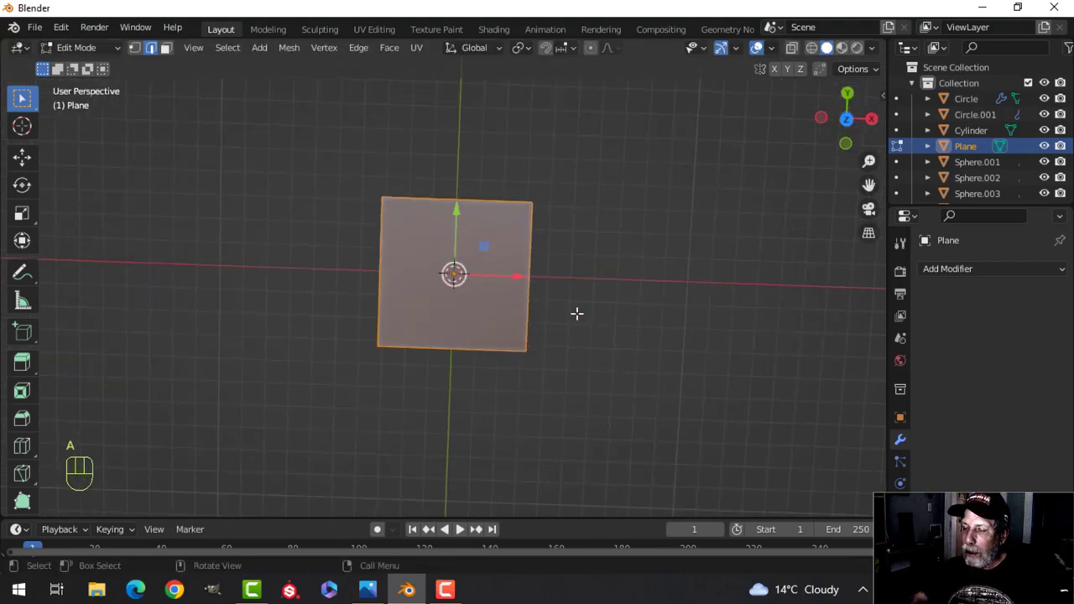
{"action": "key", "text": "s"}
{"action": "key", "text": "x"}
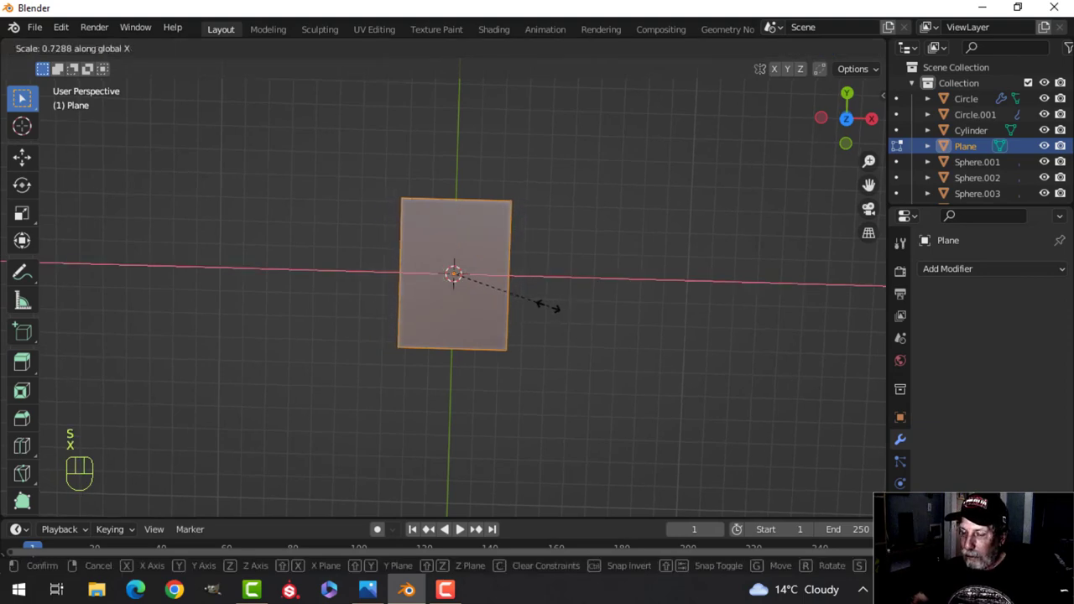
{"action": "left_click", "coordinate": [547, 307]}
- In front view, rotate the slab 90° about the X axis so it stands upright
{"action": "key", "text": "KP_1"}
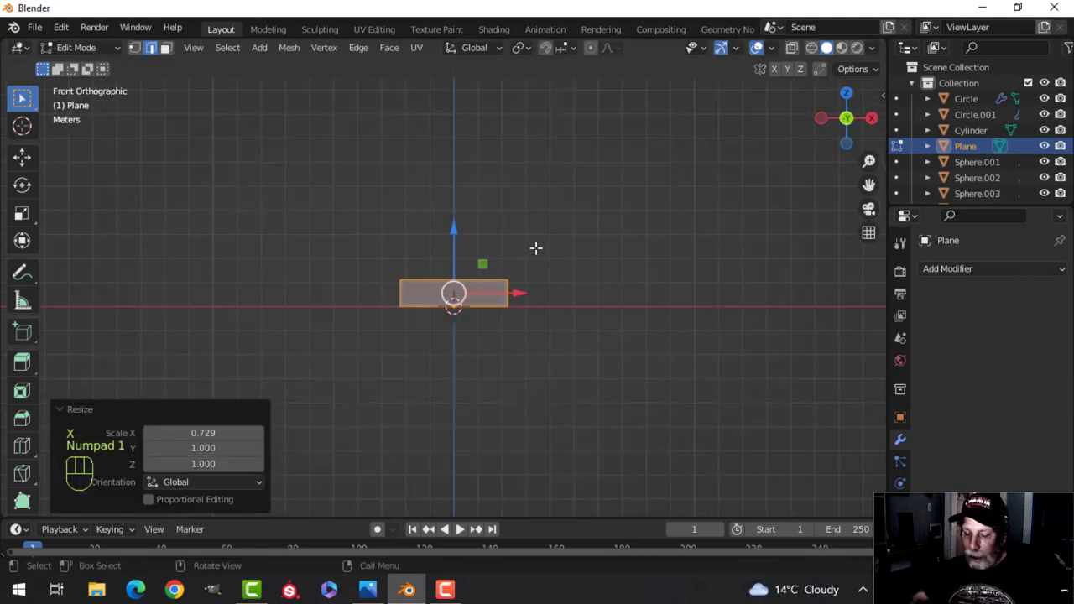
{"action": "key", "text": "r"}
{"action": "key", "text": "x"}
{"action": "key", "text": "9"}
{"action": "key", "text": "0"}
{"action": "left_click", "coordinate": [535, 247]}
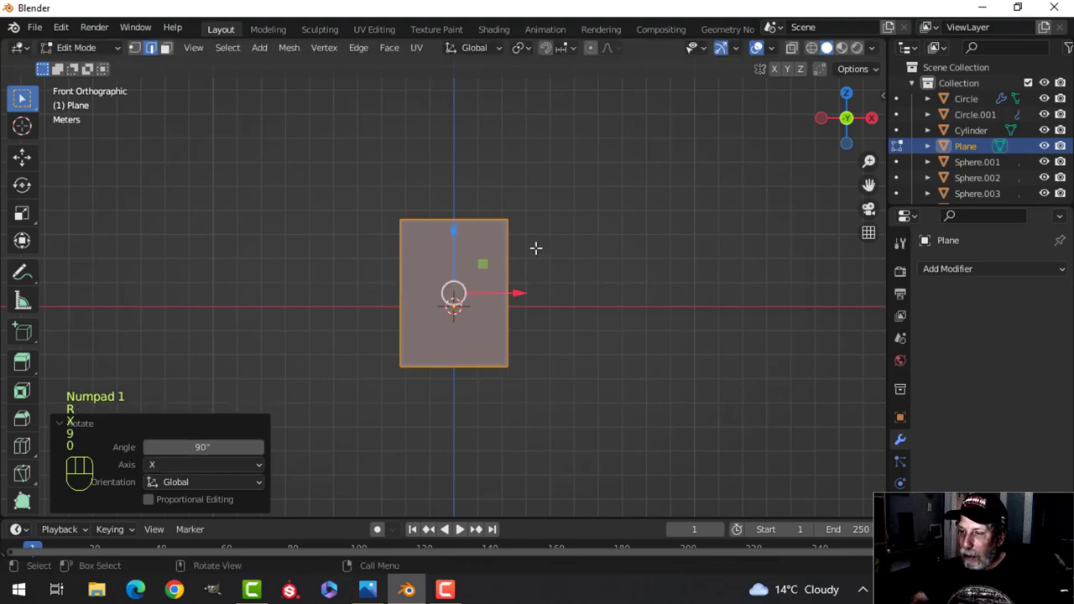
- Raise the upright slab about 2.36 m along Z and scale it along X to about 0.996
{"action": "left_click_drag", "start_coordinate": [454, 229], "coordinate": [453, 173]}
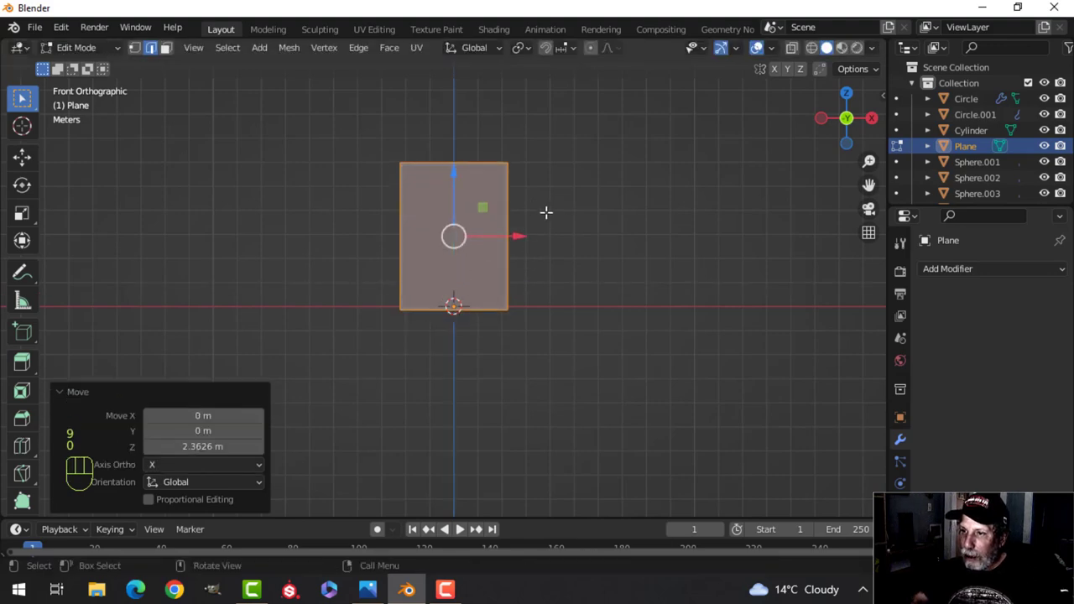
{"action": "key", "text": "s"}
{"action": "key", "text": "x"}
{"action": "left_click", "coordinate": [555, 220]}
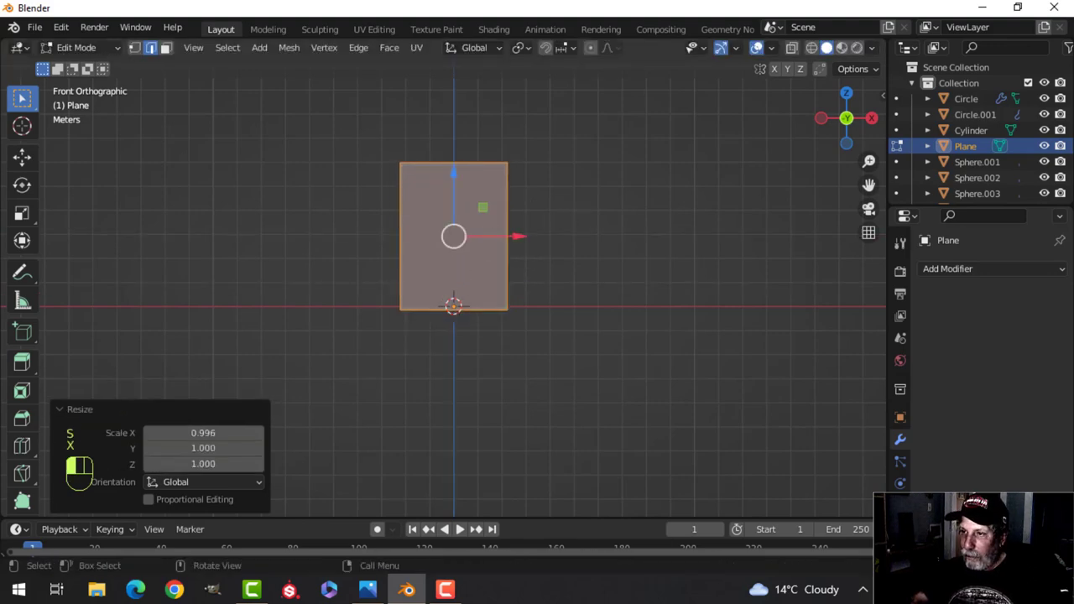
- Bevel the two vertical spine edges by about 0.356 m with 4 segments, then clear the mesh selection
{"action": "middle_click_drag", "start_coordinate": [556, 220], "coordinate": [457, 257]}
{"action": "scroll", "coordinate": [484, 268], "scroll_direction": "up", "scroll_amount": 2}
{"action": "key", "text": "alt+a"}
{"action": "middle_click_drag", "start_coordinate": [453, 187], "coordinate": [499, 175]}
{"action": "middle_click_drag", "start_coordinate": [405, 135], "coordinate": [527, 283]}
{"action": "key", "text": "ctrl+b"}
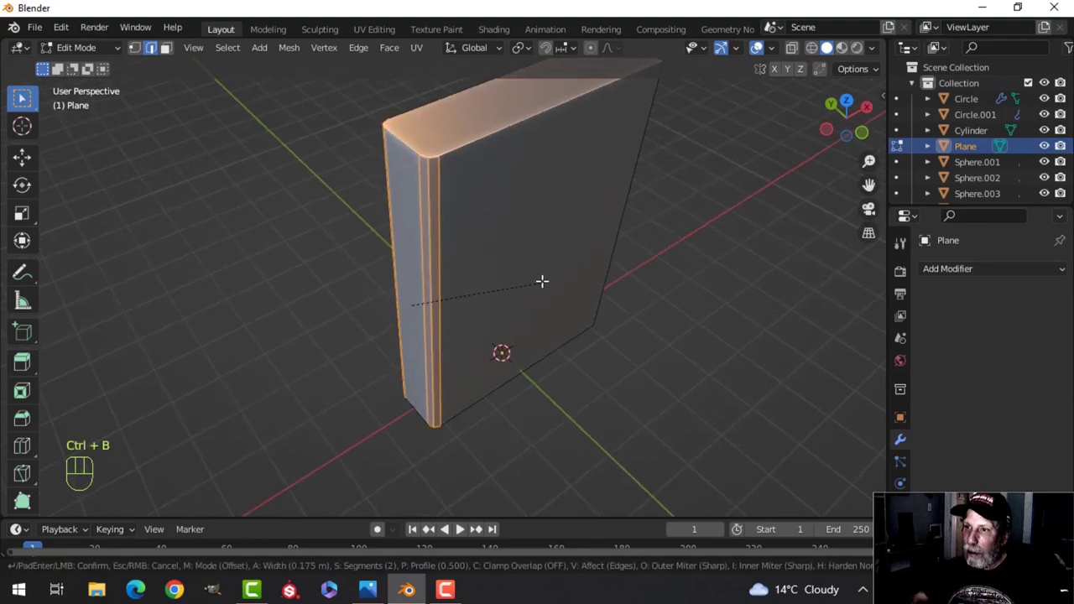
{"action": "scroll", "coordinate": [550, 281], "scroll_direction": "up", "scroll_amount": 2}
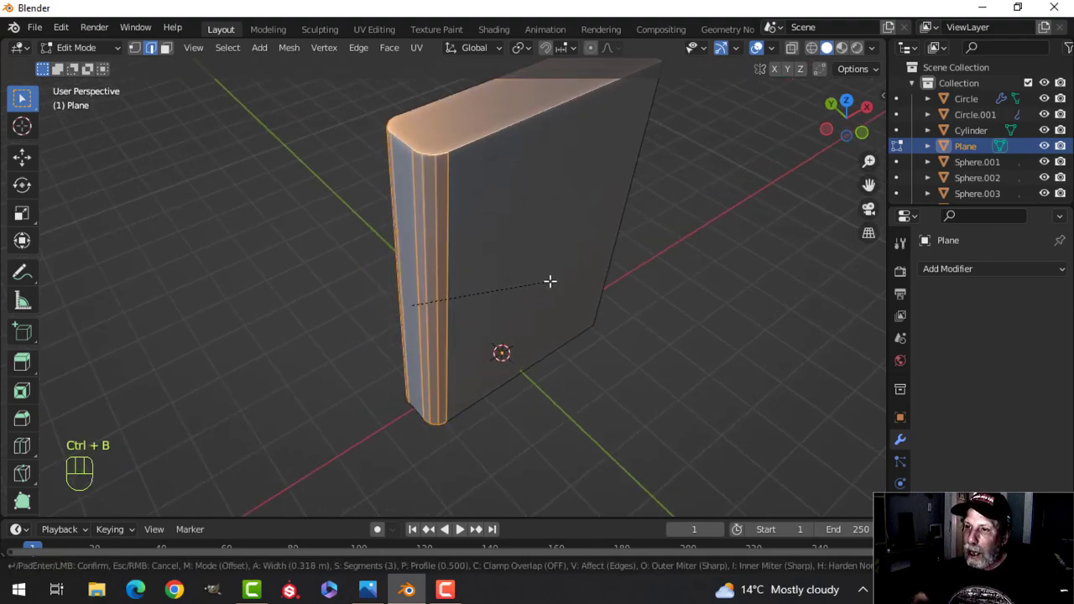
{"action": "left_click", "coordinate": [552, 282]}
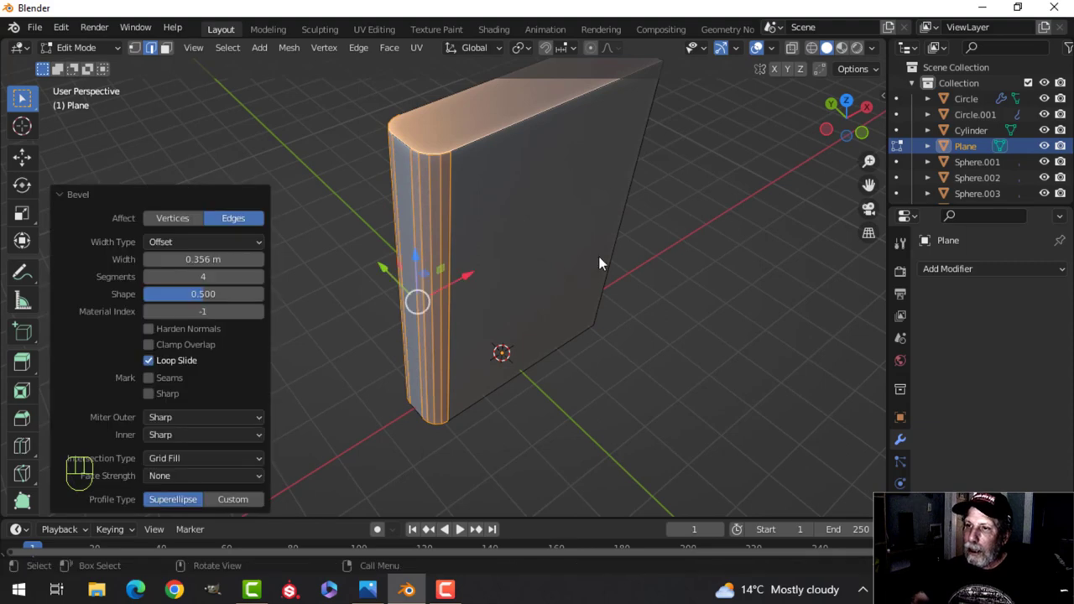
{"action": "key", "text": "Tab"}
{"action": "middle_click_drag", "start_coordinate": [599, 261], "coordinate": [475, 280]}
{"action": "scroll", "coordinate": [544, 243], "scroll_direction": "down", "scroll_amount": 4}
{"action": "key", "text": "alt+a"}
{"action": "key", "text": "Tab"}
{"action": "key", "text": "alt+a"}
- Select the book's top, bottom and fore-edge faces and inset them together by about 0.08 m
{"action": "scroll", "coordinate": [498, 257], "scroll_direction": "up", "scroll_amount": 3}
{"action": "middle_click_drag", "start_coordinate": [495, 234], "coordinate": [503, 263]}
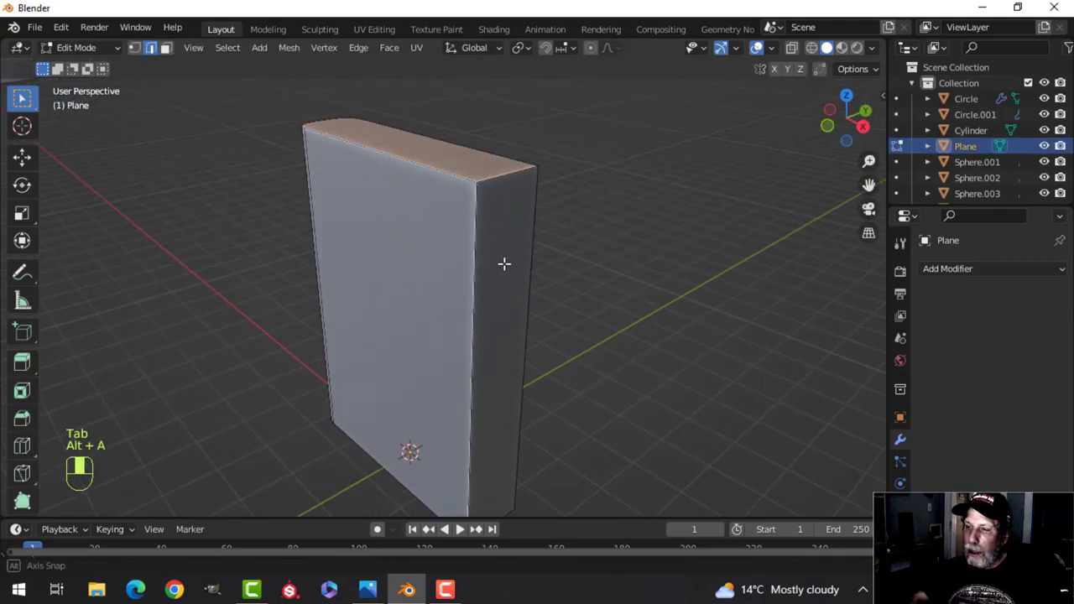
{"action": "key", "text": "3"}
{"action": "left_click", "coordinate": [505, 263]}
{"action": "left_click", "coordinate": [479, 168], "text": "shift"}
{"action": "middle_click_drag", "start_coordinate": [512, 324], "coordinate": [689, 255]}
{"action": "left_click", "coordinate": [537, 186], "text": "shift"}
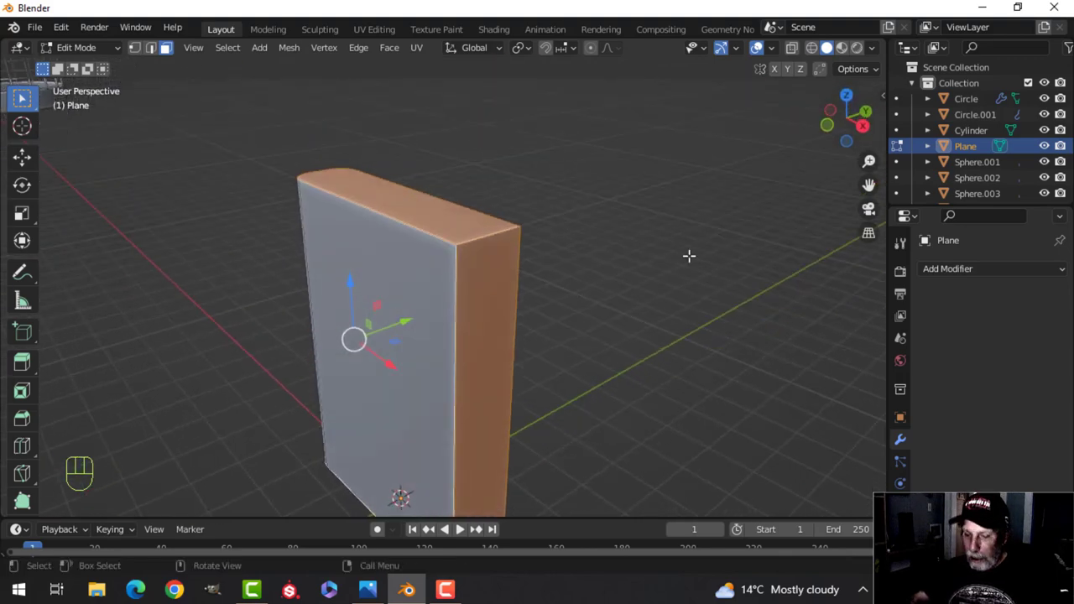
{"action": "key", "text": "i"}
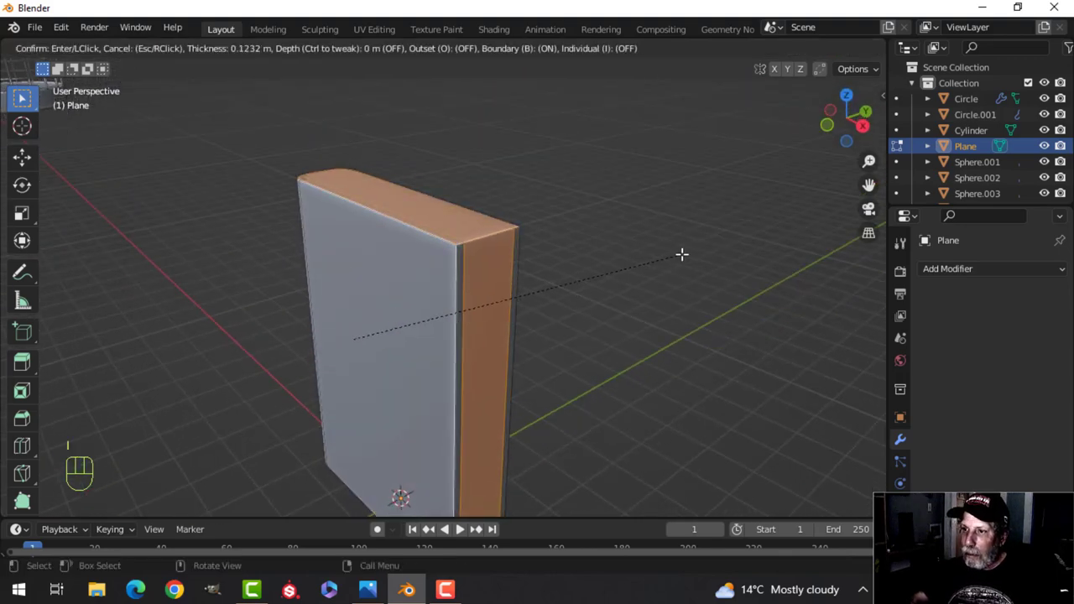
{"action": "left_click", "coordinate": [679, 250]}
{"action": "middle_click_drag", "start_coordinate": [679, 250], "coordinate": [564, 262]}
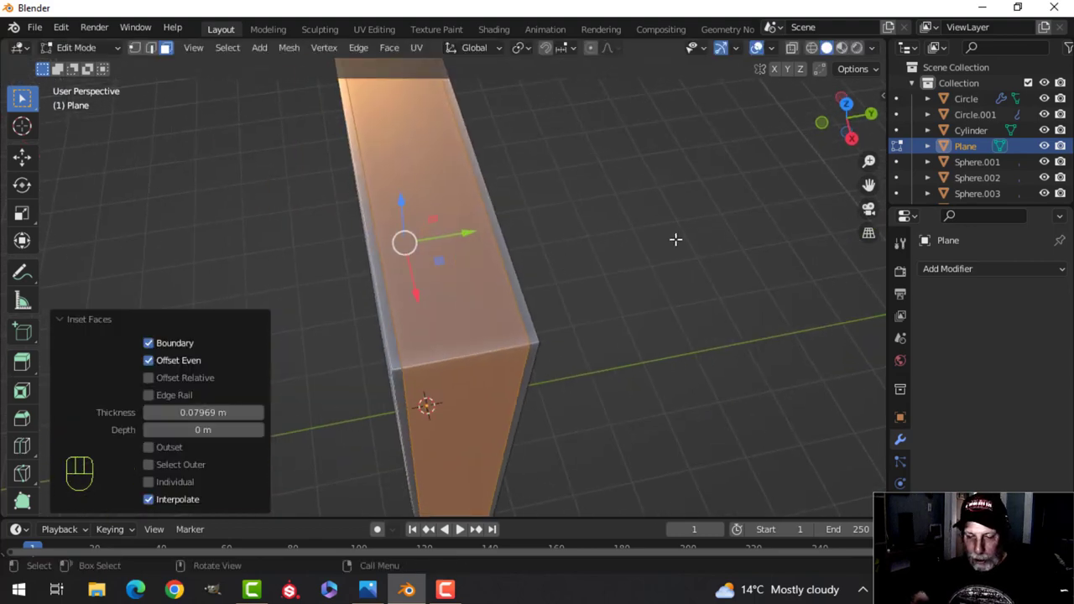
{"action": "middle_click_drag", "start_coordinate": [676, 239], "coordinate": [663, 282]}
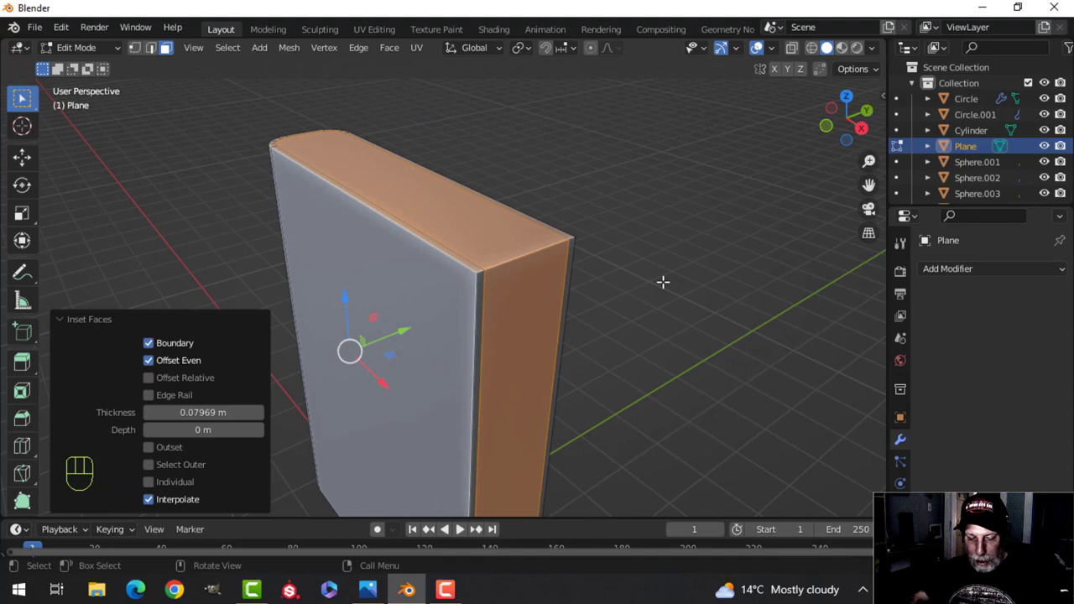
- Extrude the inset page faces and shrink them inward by about 0.087 m to recess them between the covers
{"action": "key", "text": "e"}
{"action": "key", "text": "alt+s"}
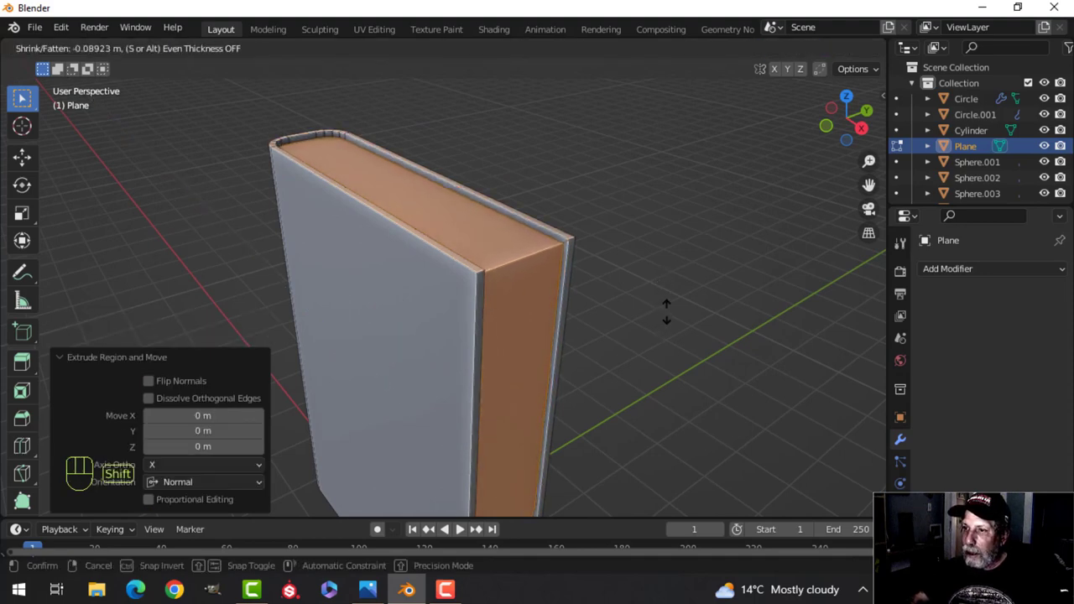
{"action": "left_click", "coordinate": [668, 310]}
{"action": "scroll", "coordinate": [573, 328], "scroll_direction": "down", "scroll_amount": 4}
{"action": "middle_click_drag", "start_coordinate": [573, 328], "coordinate": [587, 285]}
{"action": "scroll", "coordinate": [568, 345], "scroll_direction": "up", "scroll_amount": 3}
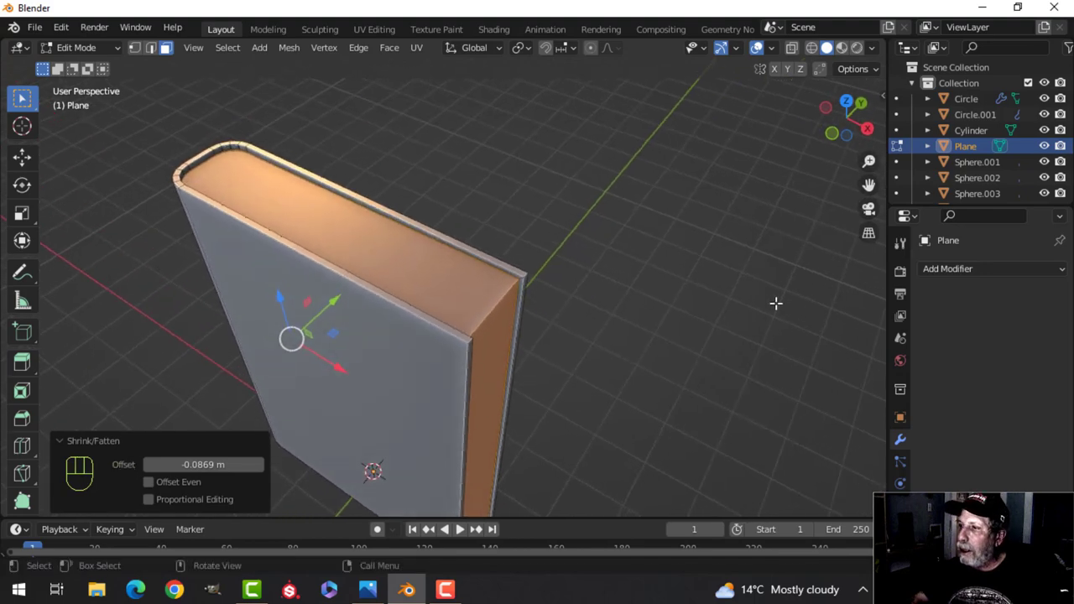
- Create a new material on the book and name it Paper
{"action": "left_click", "coordinate": [900, 549]}
{"action": "left_click", "coordinate": [990, 338]}
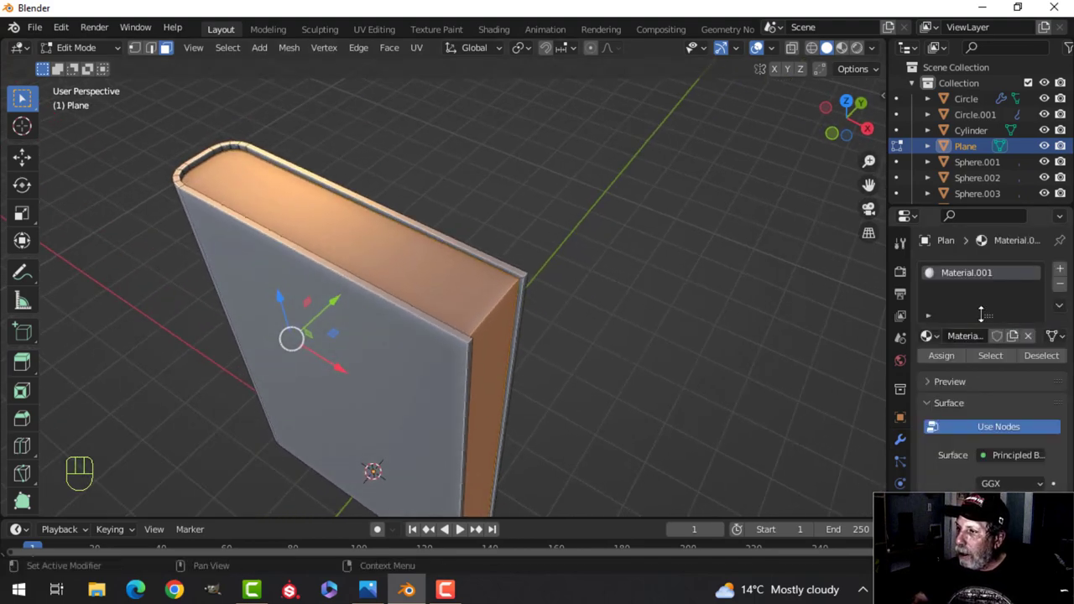
{"action": "double_click", "coordinate": [979, 276]}
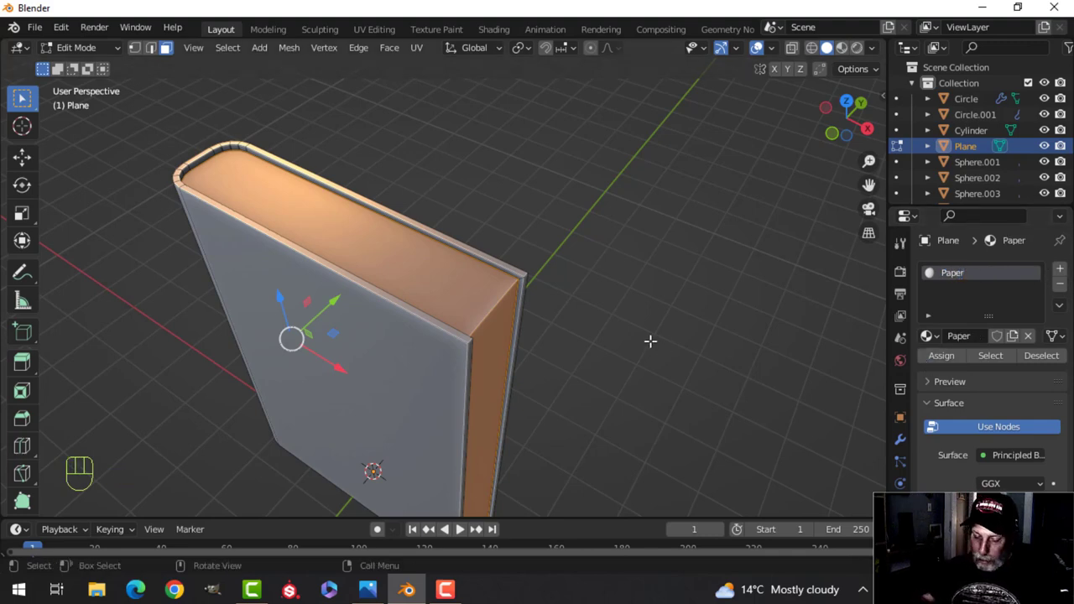
- Invert the selection to the cover faces, add a second material named Cover for them, and clear the selection
{"action": "key", "text": "ctrl+i"}
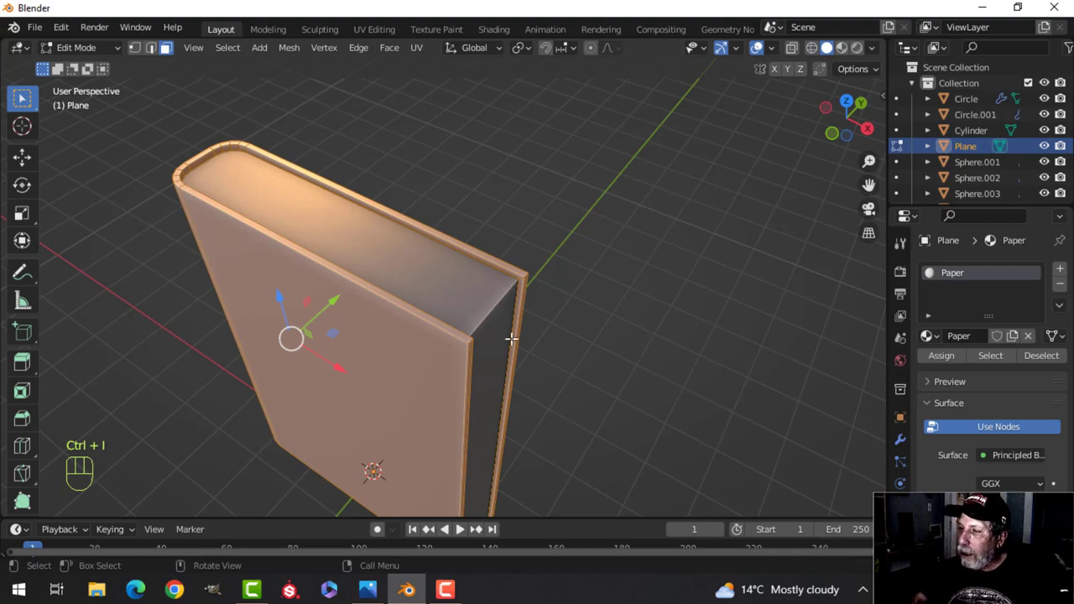
{"action": "left_click", "coordinate": [1059, 271]}
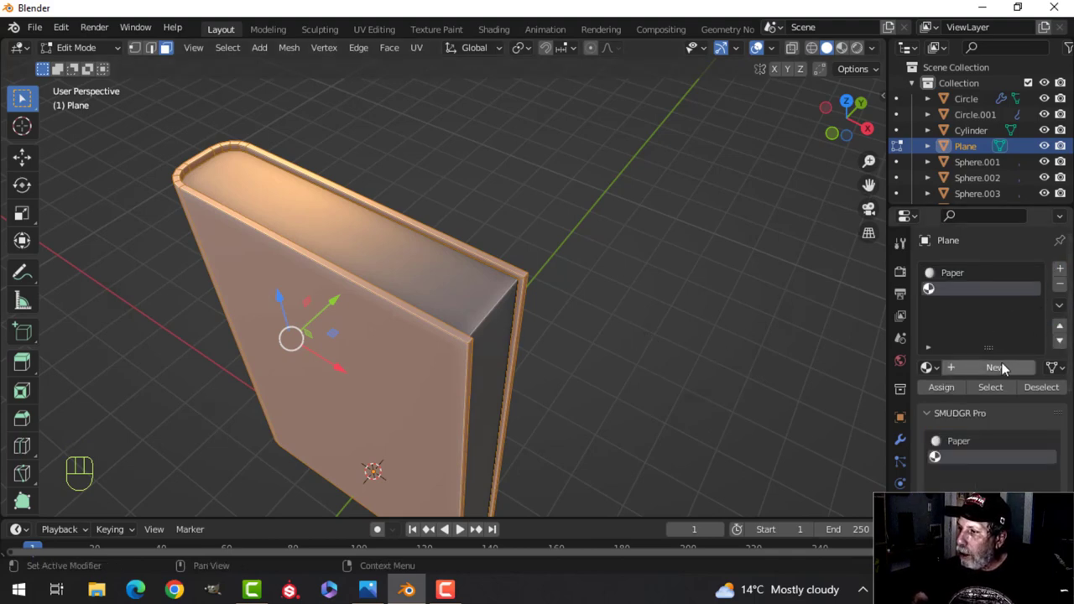
{"action": "left_click", "coordinate": [1006, 366]}
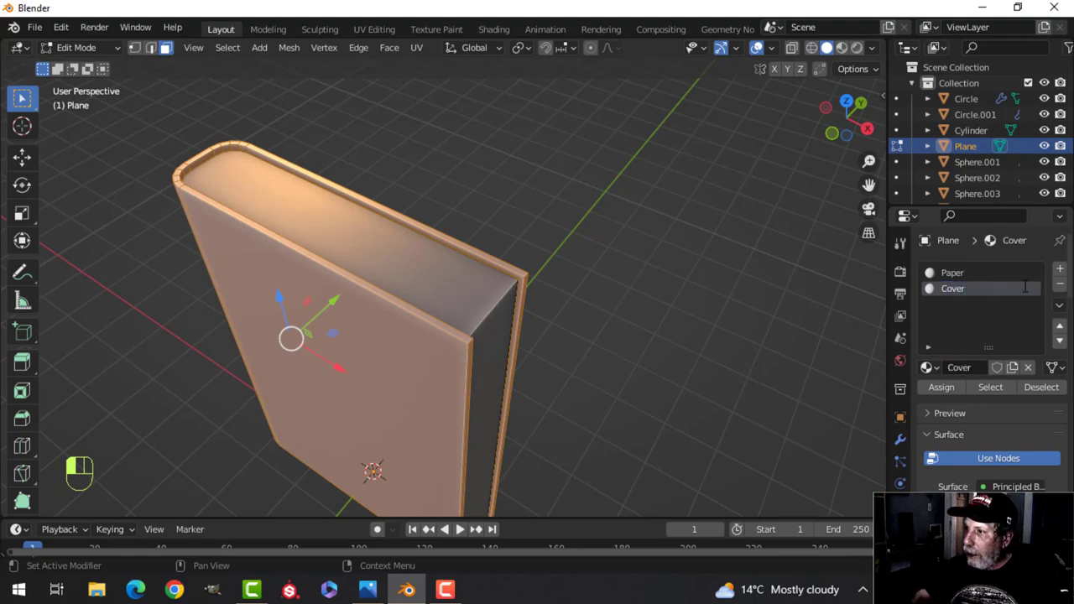
{"action": "left_click", "coordinate": [1039, 387]}
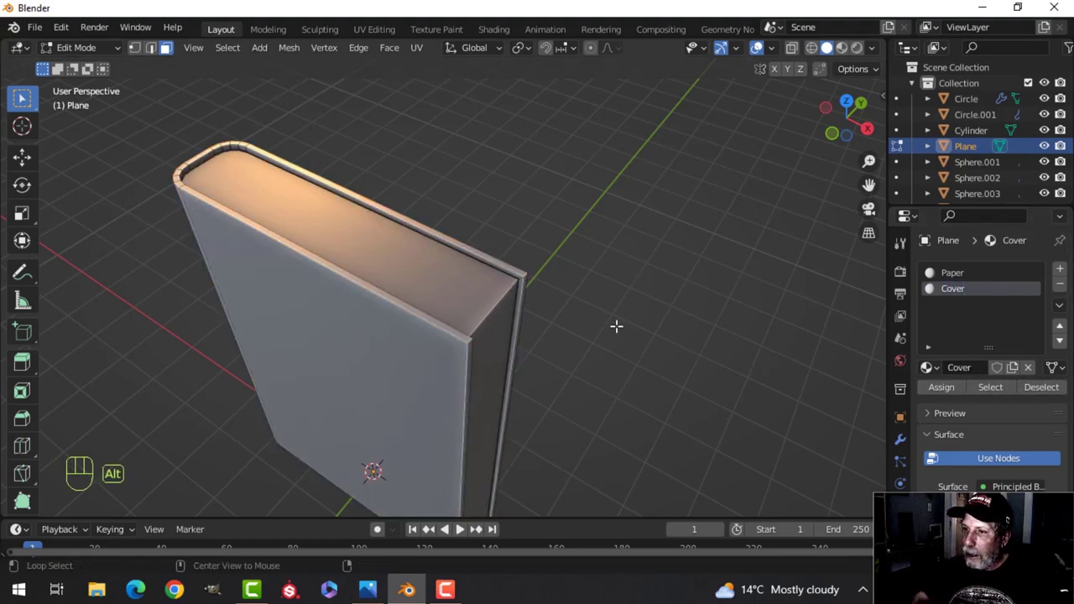
{"action": "key", "text": "alt+a"}
- Select the edge loop across the book's top fore-edge corner and set the viewport lighting to Studio
{"action": "middle_click_drag", "start_coordinate": [616, 324], "coordinate": [458, 328]}
{"action": "key", "text": "2"}
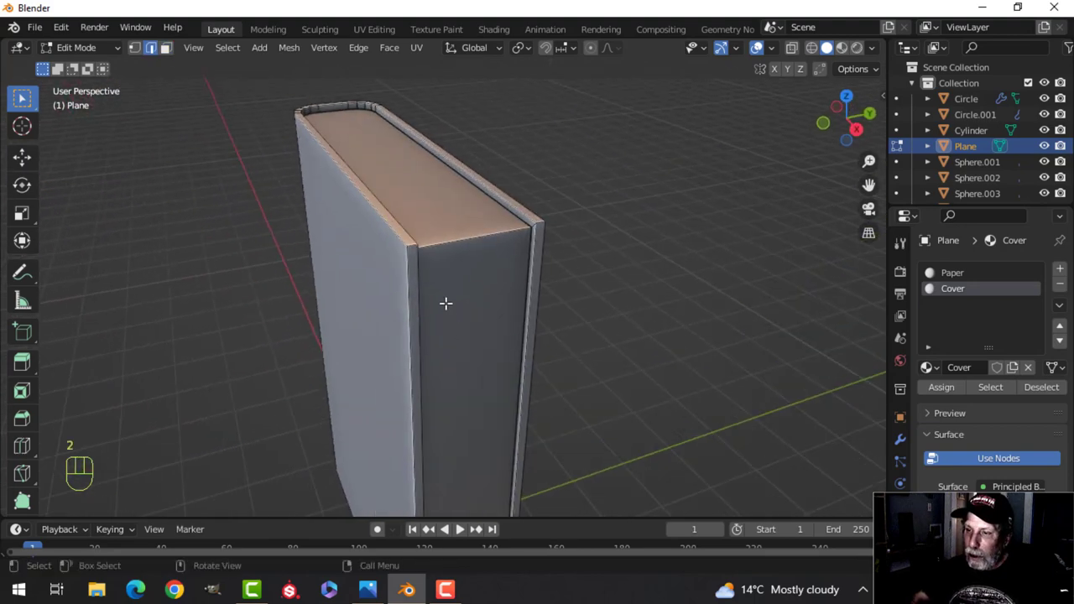
{"action": "left_click", "coordinate": [450, 244], "text": "alt"}
{"action": "middle_click_drag", "start_coordinate": [451, 268], "coordinate": [356, 312]}
{"action": "scroll", "coordinate": [427, 326], "scroll_direction": "up", "scroll_amount": 3}
{"action": "middle_click_drag", "start_coordinate": [427, 326], "coordinate": [403, 317]}
{"action": "middle_click_drag", "start_coordinate": [243, 293], "coordinate": [348, 302], "text": "shift"}
{"action": "left_click", "coordinate": [872, 48]}
{"action": "left_click", "coordinate": [804, 126]}
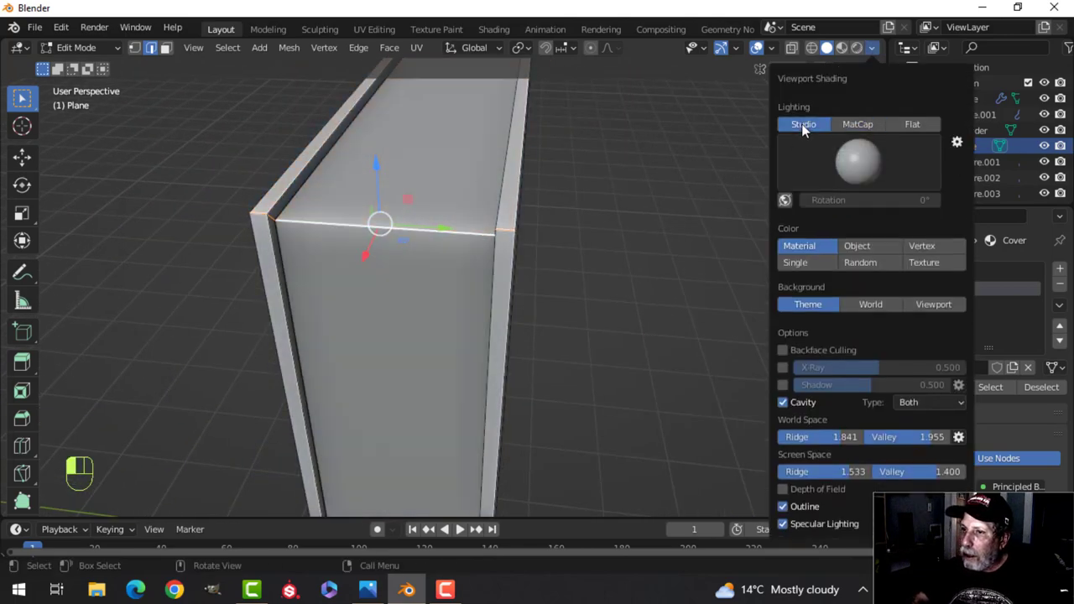
- Add the bottom fore-edge corner to the selection, bevel the corners by about 0.042 m with 4 segments, and deselect everything
{"action": "scroll", "coordinate": [448, 322], "scroll_direction": "down", "scroll_amount": 3}
{"action": "mouse_move", "coordinate": [448, 321]}
{"action": "middle_mouse_down"}
{"action": "mouse_move", "coordinate": [476, 307]}
{"action": "mouse_move", "coordinate": [503, 168]}
{"action": "middle_mouse_up"}
{"action": "left_click", "coordinate": [532, 291], "text": "shift"}
{"action": "middle_click_drag", "start_coordinate": [526, 378], "coordinate": [584, 281], "text": "shift"}
{"action": "scroll", "coordinate": [585, 280], "scroll_direction": "up", "scroll_amount": 2}
{"action": "middle_click_drag", "start_coordinate": [602, 227], "coordinate": [615, 321], "text": "shift"}
{"action": "middle_click_drag", "start_coordinate": [615, 320], "coordinate": [623, 300]}
{"action": "key", "text": "ctrl+b"}
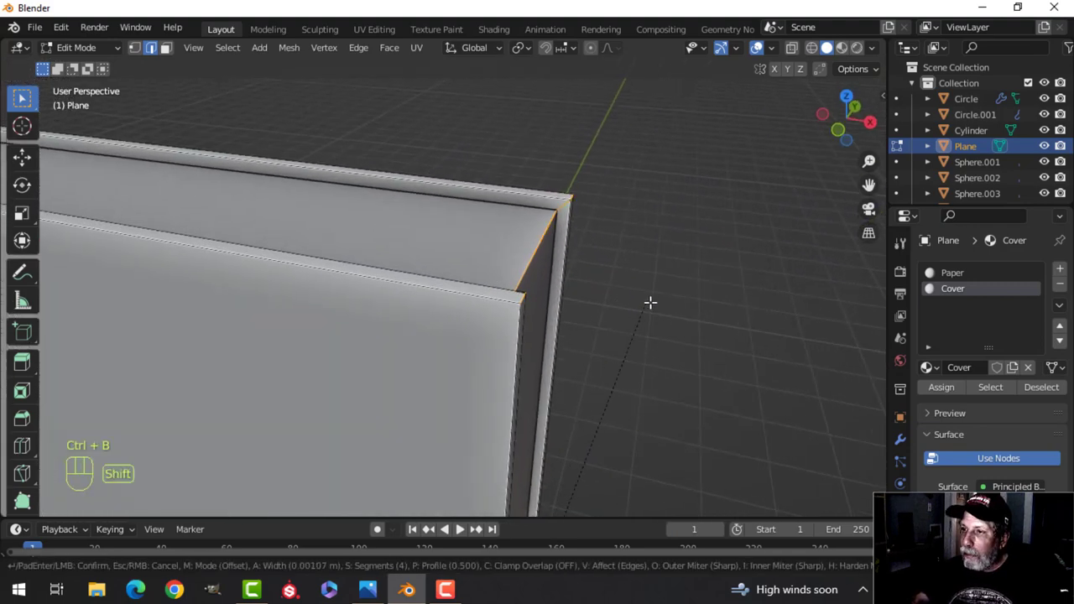
{"action": "left_click", "coordinate": [708, 261]}
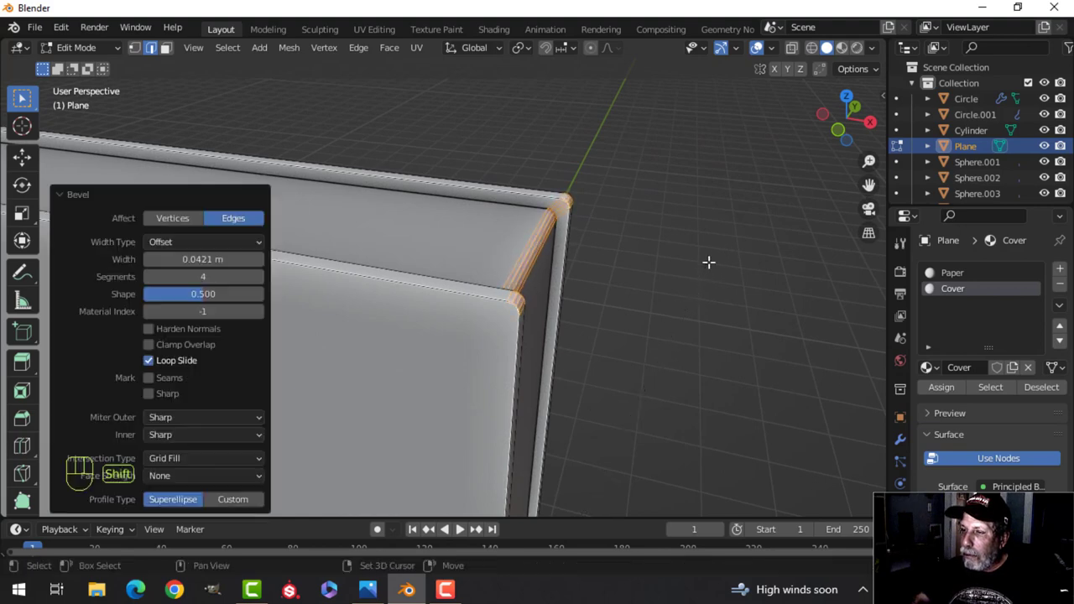
{"action": "key", "text": "alt+a"}
- Select the edge loops along the cover's inner and outer rims and bevel them by about 0.0127 m with 2 segments
{"action": "scroll", "coordinate": [579, 302], "scroll_direction": "down", "scroll_amount": 4}
{"action": "scroll", "coordinate": [503, 311], "scroll_direction": "up", "scroll_amount": 3}
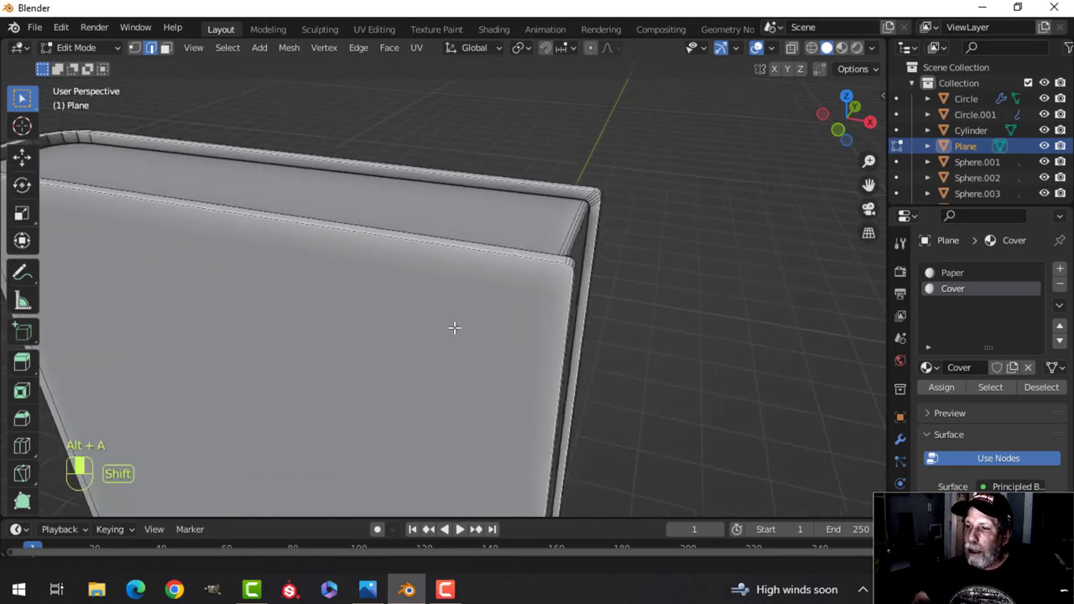
{"action": "middle_click_drag", "start_coordinate": [453, 326], "coordinate": [480, 320]}
{"action": "left_click", "coordinate": [489, 291], "text": "alt+shift"}
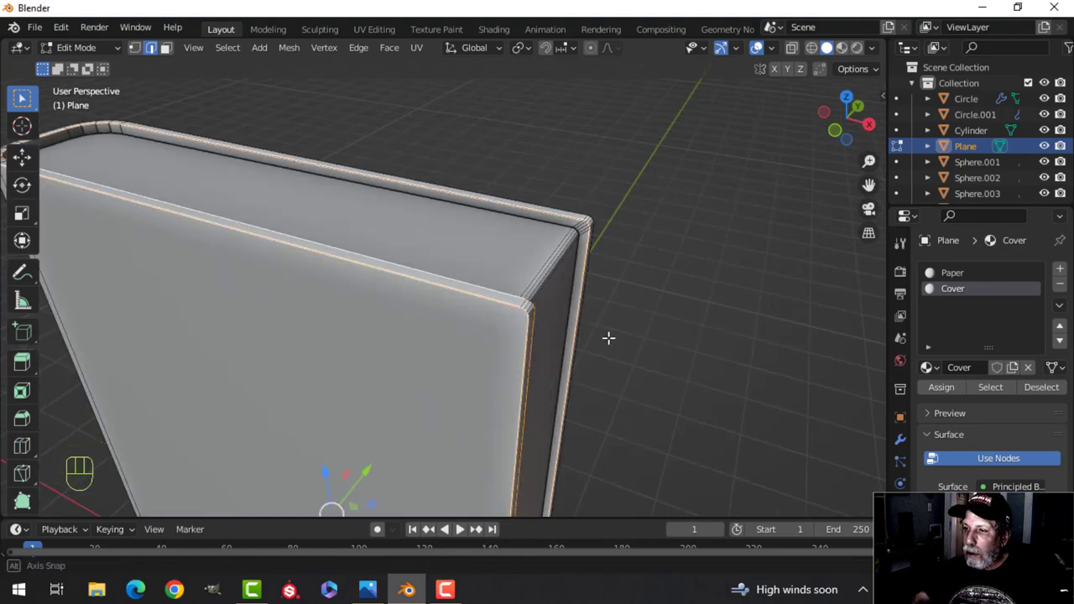
{"action": "middle_click_drag", "start_coordinate": [607, 339], "coordinate": [404, 302]}
{"action": "mouse_move", "coordinate": [497, 301]}
{"action": "middle_mouse_down"}
{"action": "mouse_move", "coordinate": [293, 235]}
{"action": "mouse_move", "coordinate": [347, 350]}
{"action": "mouse_move", "coordinate": [427, 303]}
{"action": "mouse_move", "coordinate": [491, 417]}
{"action": "mouse_move", "coordinate": [446, 383]}
{"action": "mouse_move", "coordinate": [409, 247]}
{"action": "mouse_move", "coordinate": [679, 324]}
{"action": "mouse_move", "coordinate": [530, 374]}
{"action": "mouse_move", "coordinate": [501, 309]}
{"action": "middle_mouse_up"}
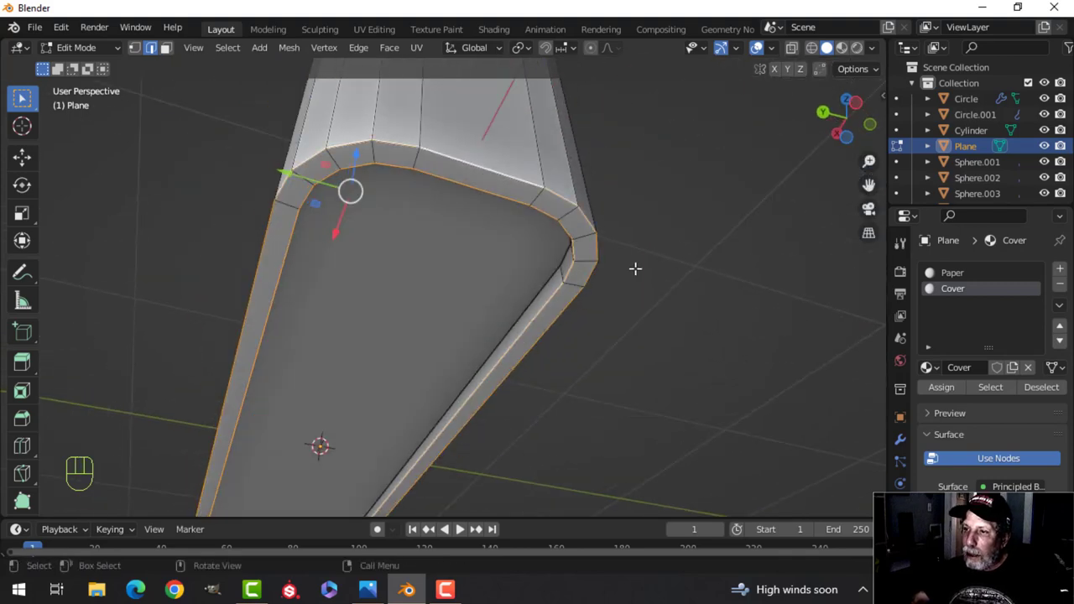
{"action": "middle_click_drag", "start_coordinate": [635, 268], "coordinate": [407, 369]}
{"action": "left_click", "coordinate": [378, 338], "text": "alt+shift"}
{"action": "scroll", "coordinate": [403, 352], "scroll_direction": "down", "scroll_amount": 4}
{"action": "middle_click_drag", "start_coordinate": [738, 304], "coordinate": [570, 290]}
{"action": "scroll", "coordinate": [570, 315], "scroll_direction": "up", "scroll_amount": 3}
{"action": "middle_click_drag", "start_coordinate": [556, 315], "coordinate": [496, 337]}
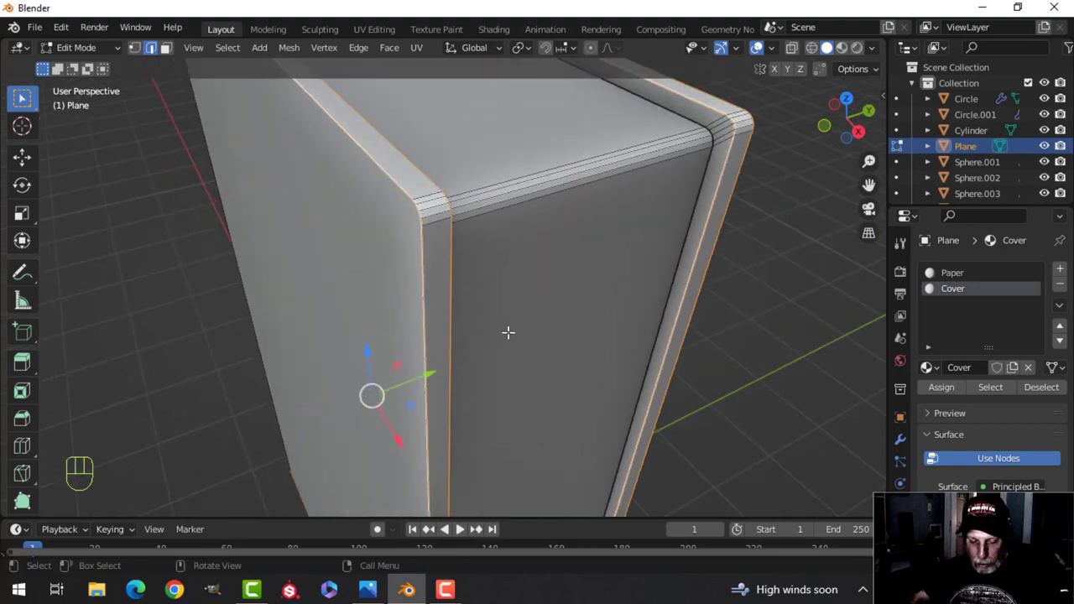
{"action": "key", "text": "ctrl+b"}
{"action": "scroll", "coordinate": [520, 328], "scroll_direction": "down", "scroll_amount": 3}
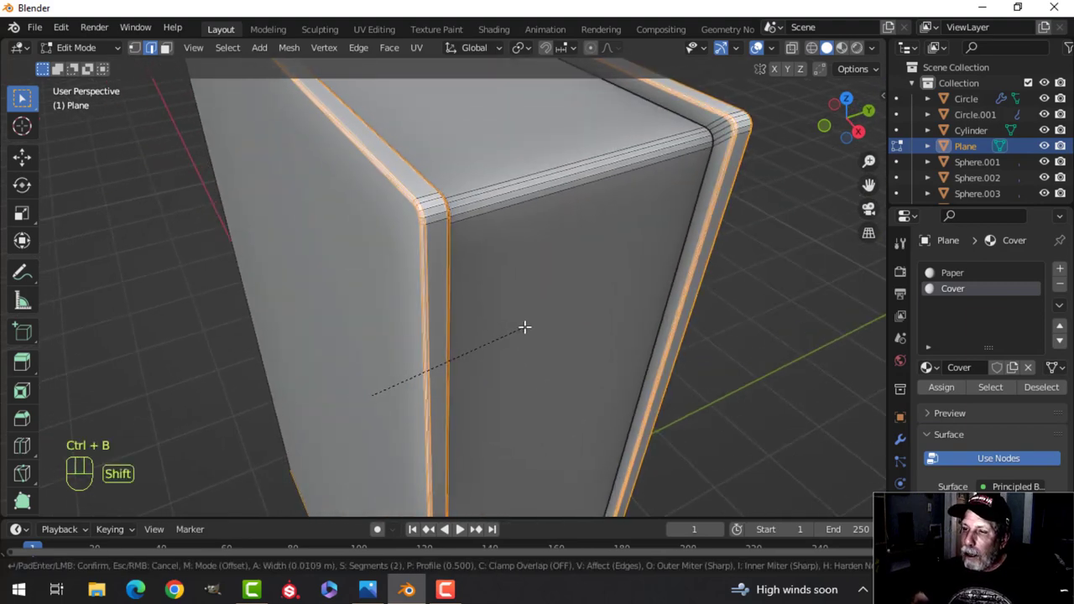
{"action": "scroll", "coordinate": [527, 327], "scroll_direction": "up", "scroll_amount": 1}
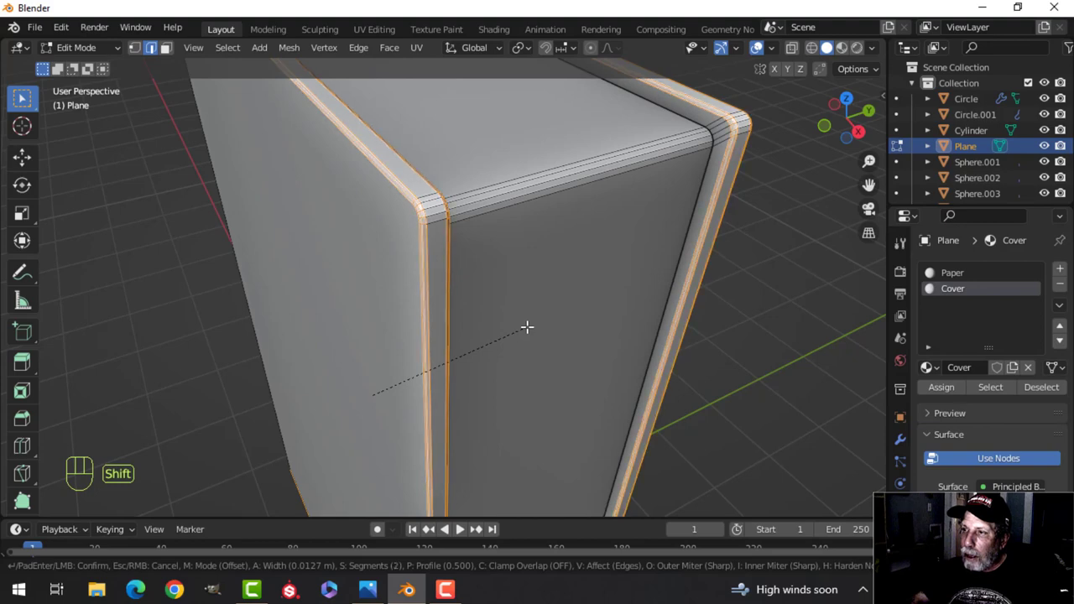
{"action": "left_click", "coordinate": [527, 327]}
- Return to Object Mode, review the book from several sides, and reselect it as the active object
{"action": "key", "text": "Tab"}
{"action": "scroll", "coordinate": [506, 329], "scroll_direction": "down", "scroll_amount": 6}
{"action": "middle_click_drag", "start_coordinate": [506, 329], "coordinate": [518, 299]}
{"action": "scroll", "coordinate": [398, 256], "scroll_direction": "up", "scroll_amount": 1}
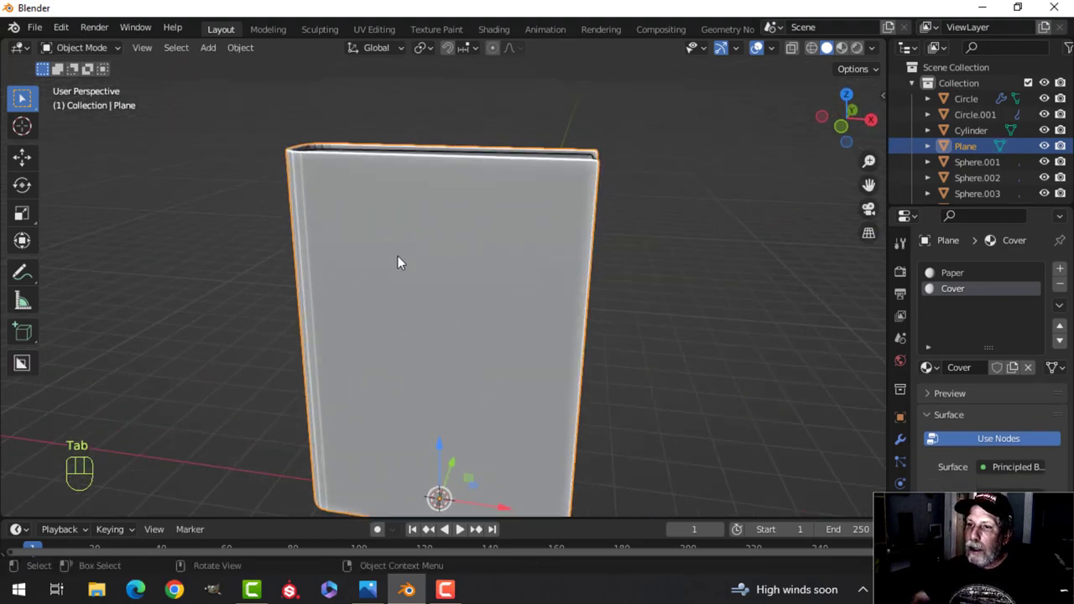
{"action": "middle_click_drag", "start_coordinate": [398, 262], "coordinate": [483, 307]}
{"action": "key", "text": "alt+a"}
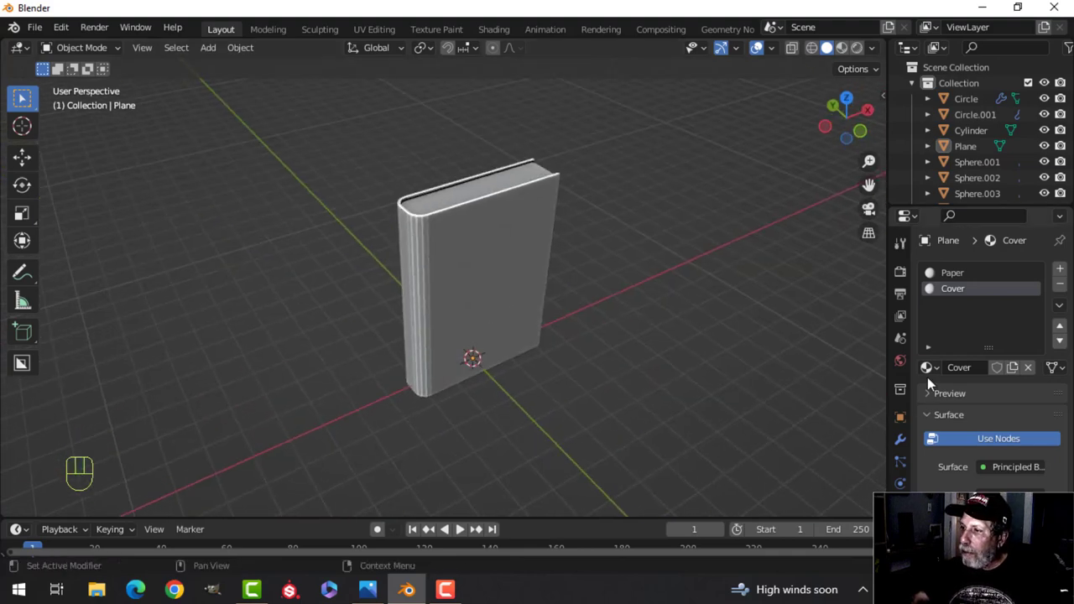
{"action": "left_click", "coordinate": [492, 259]}
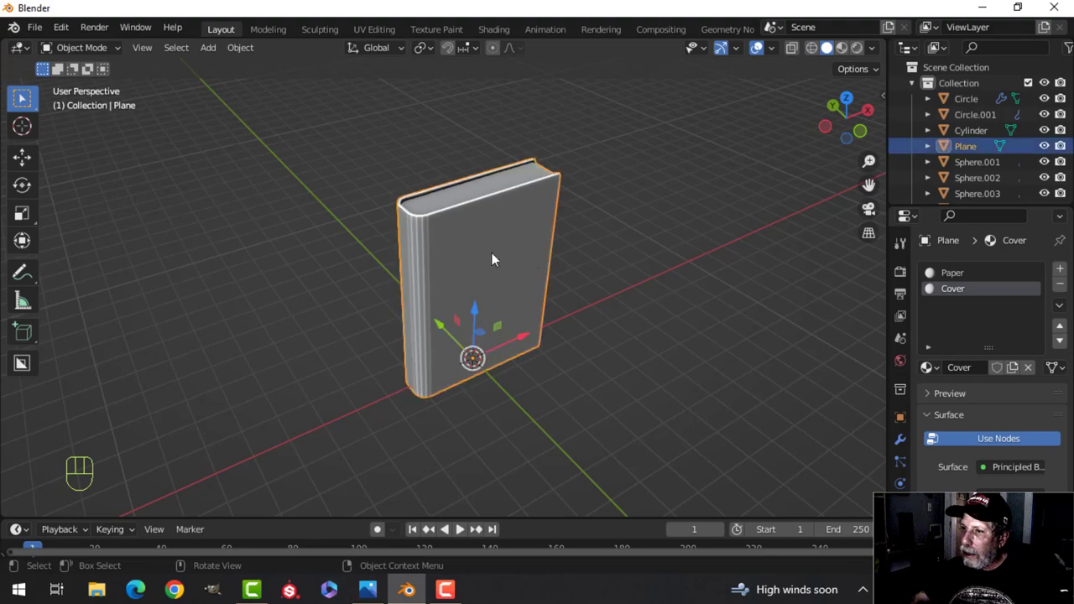
- Enter Edit Mode, check the faces assigned to the Cover and Paper materials by selecting each set, and clear the selection
{"action": "key", "text": "Tab"}
{"action": "key", "text": "alt+a"}
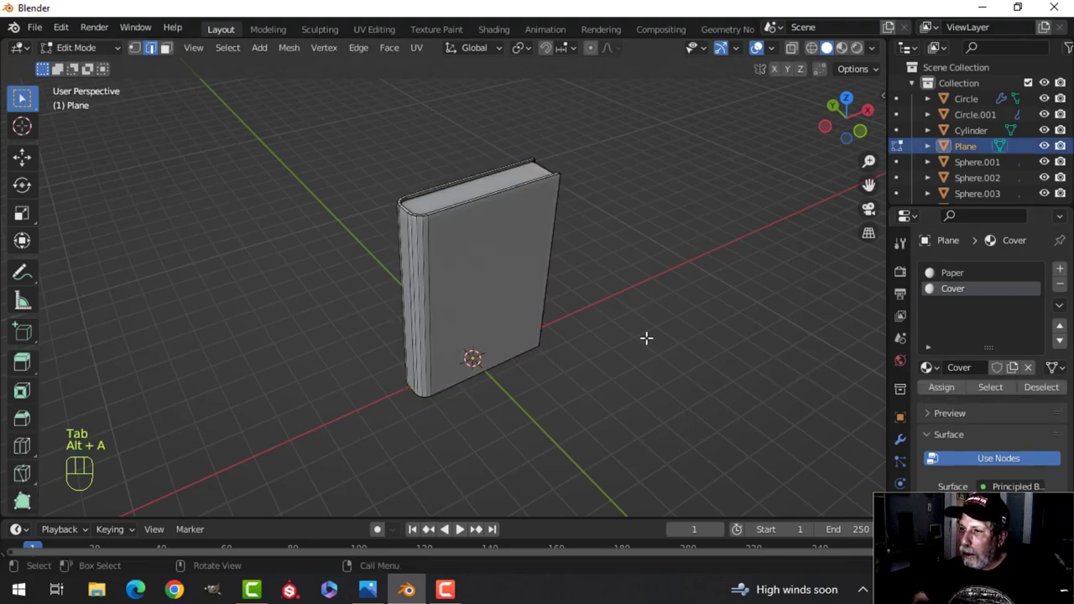
{"action": "left_click", "coordinate": [986, 389]}
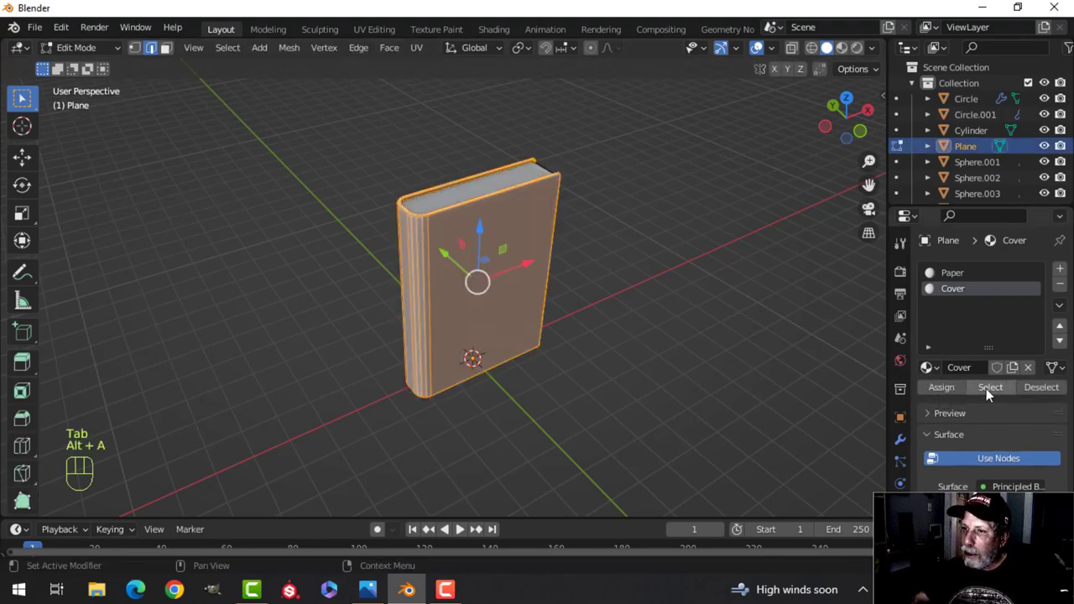
{"action": "left_click", "coordinate": [1037, 388]}
{"action": "left_click", "coordinate": [949, 273]}
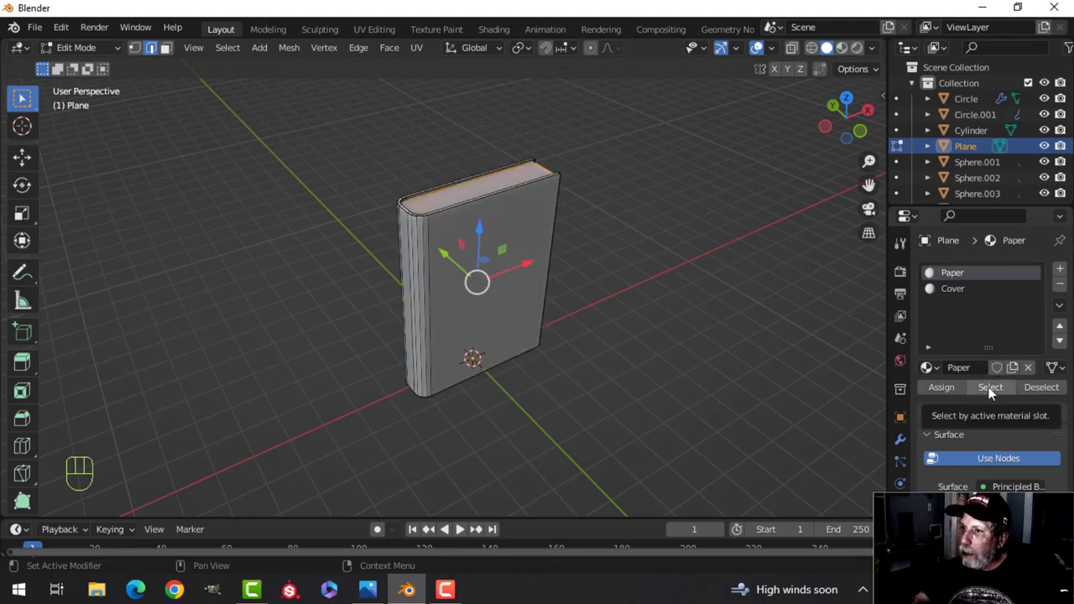
{"action": "scroll", "coordinate": [534, 235], "scroll_direction": "up", "scroll_amount": 3}
{"action": "middle_click_drag", "start_coordinate": [535, 235], "coordinate": [496, 307], "text": "shift"}
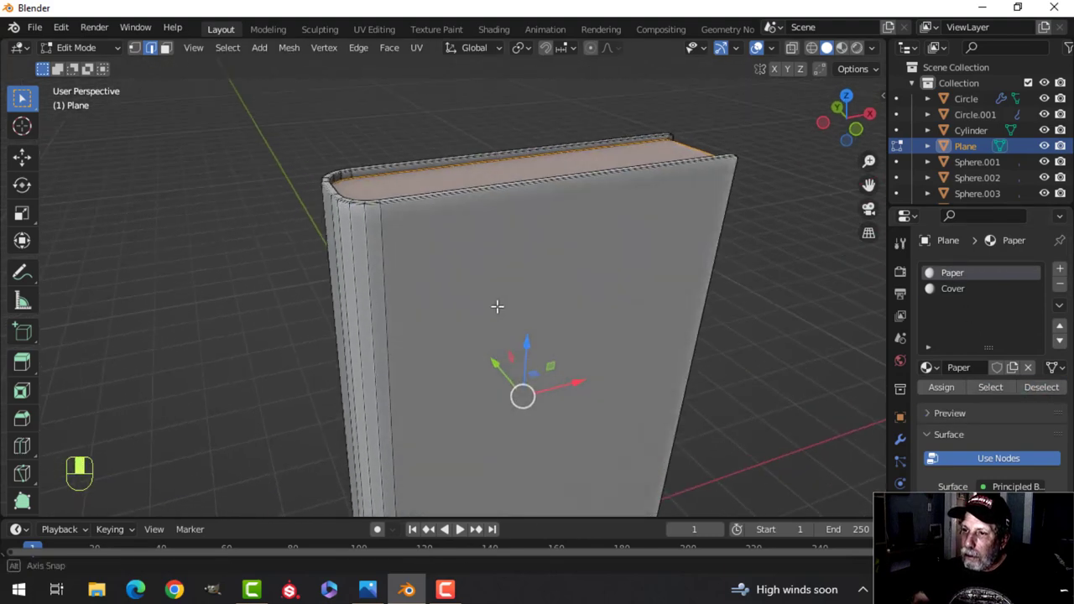
{"action": "left_click", "coordinate": [1037, 388]}
{"action": "key", "text": "alt+a"}
- In front view, select the book's whole mesh and bisect it with a vertical cut just beside the spine
{"action": "scroll", "coordinate": [618, 305], "scroll_direction": "down", "scroll_amount": 4}
{"action": "middle_click_drag", "start_coordinate": [619, 304], "coordinate": [536, 321]}
{"action": "middle_click_drag", "start_coordinate": [506, 359], "coordinate": [535, 301], "text": "shift"}
{"action": "middle_click_drag", "start_coordinate": [535, 300], "coordinate": [477, 303]}
{"action": "scroll", "coordinate": [525, 355], "scroll_direction": "up", "scroll_amount": 3}
{"action": "scroll", "coordinate": [478, 318], "scroll_direction": "down", "scroll_amount": 1}
{"action": "scroll", "coordinate": [477, 304], "scroll_direction": "down", "scroll_amount": 2}
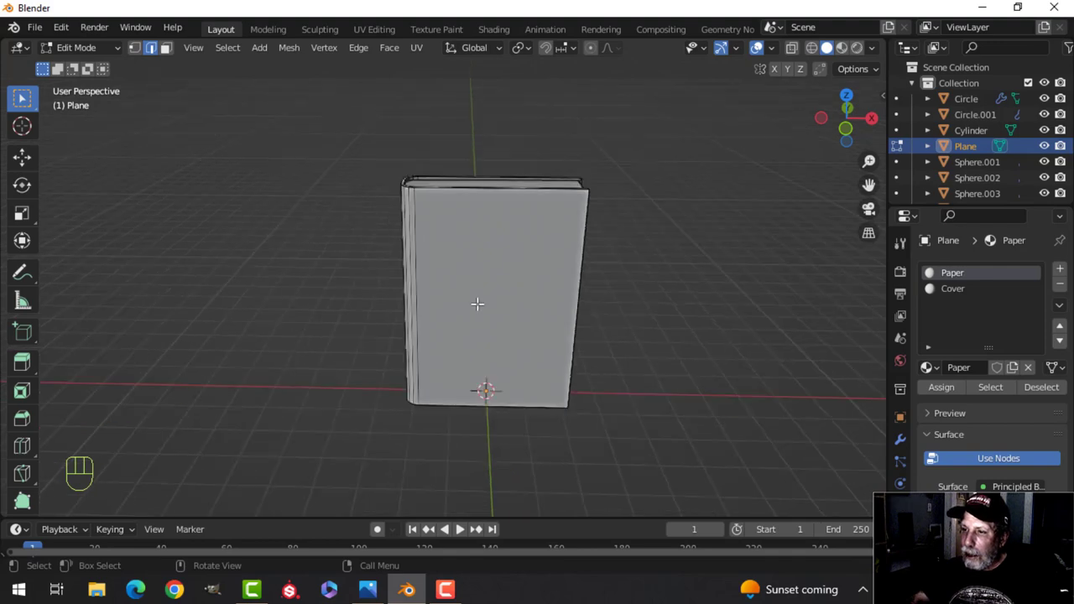
{"action": "scroll", "coordinate": [480, 297], "scroll_direction": "up", "scroll_amount": 2}
{"action": "key", "text": "KP_1"}
{"action": "key", "text": "a"}
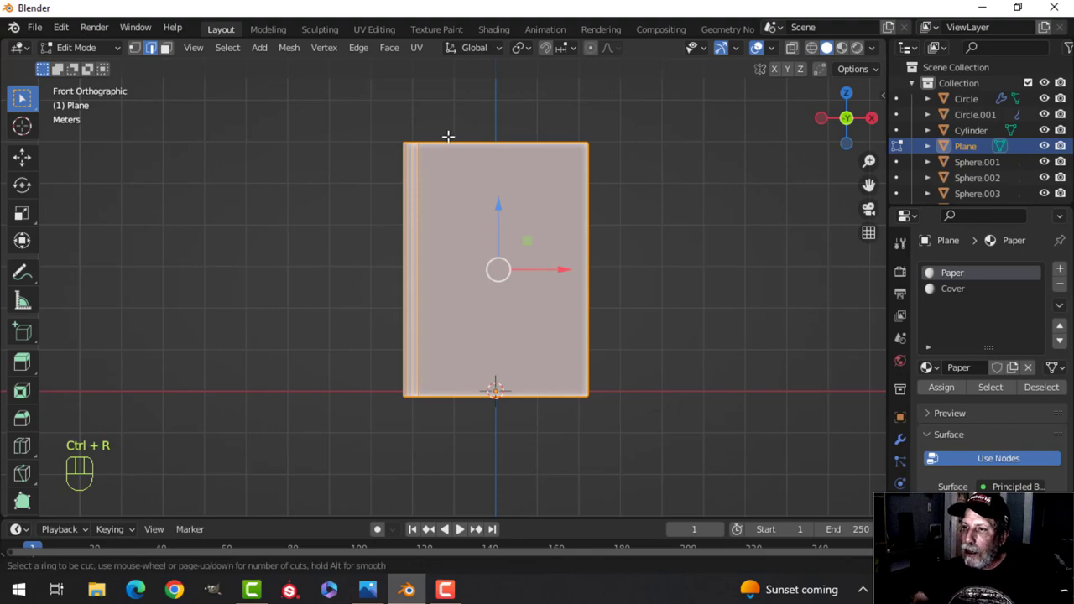
{"action": "middle_click_drag", "start_coordinate": [553, 181], "coordinate": [463, 231]}
{"action": "key", "text": "KP_1"}
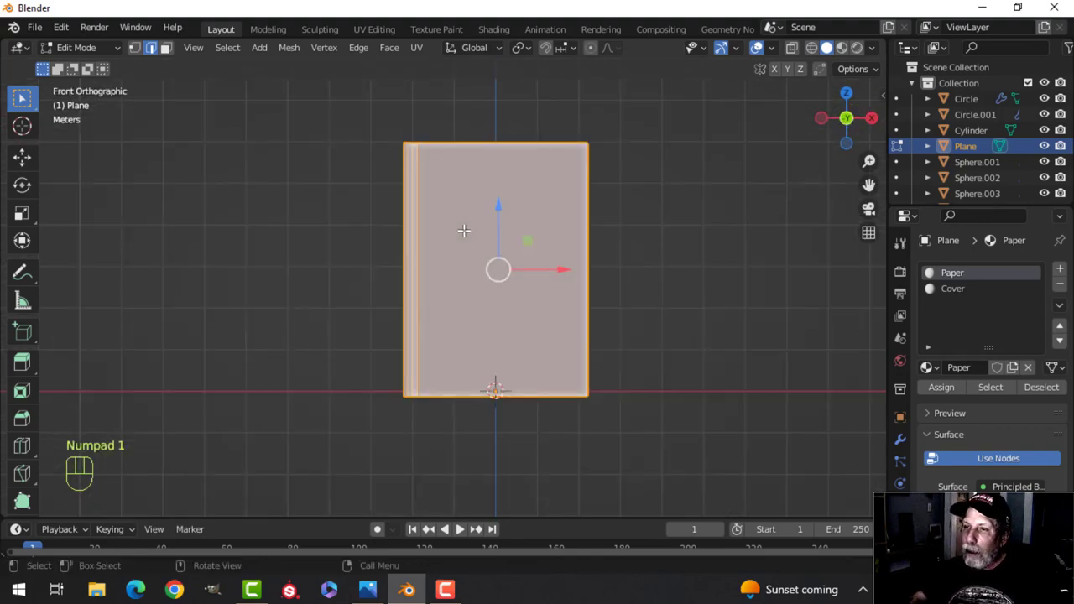
{"action": "left_click", "coordinate": [289, 48]}
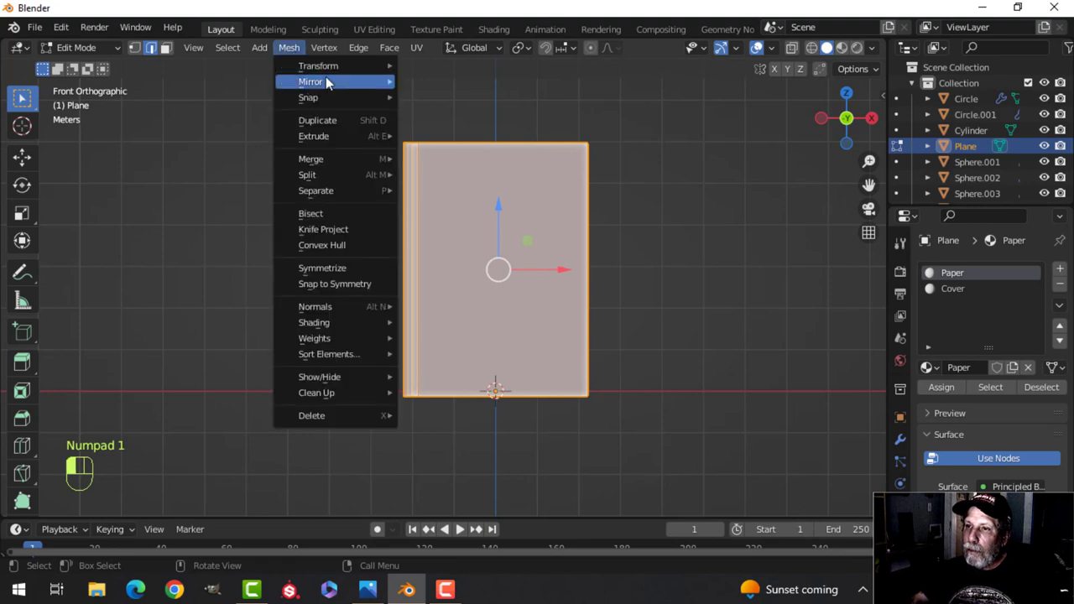
{"action": "left_click", "coordinate": [310, 214]}
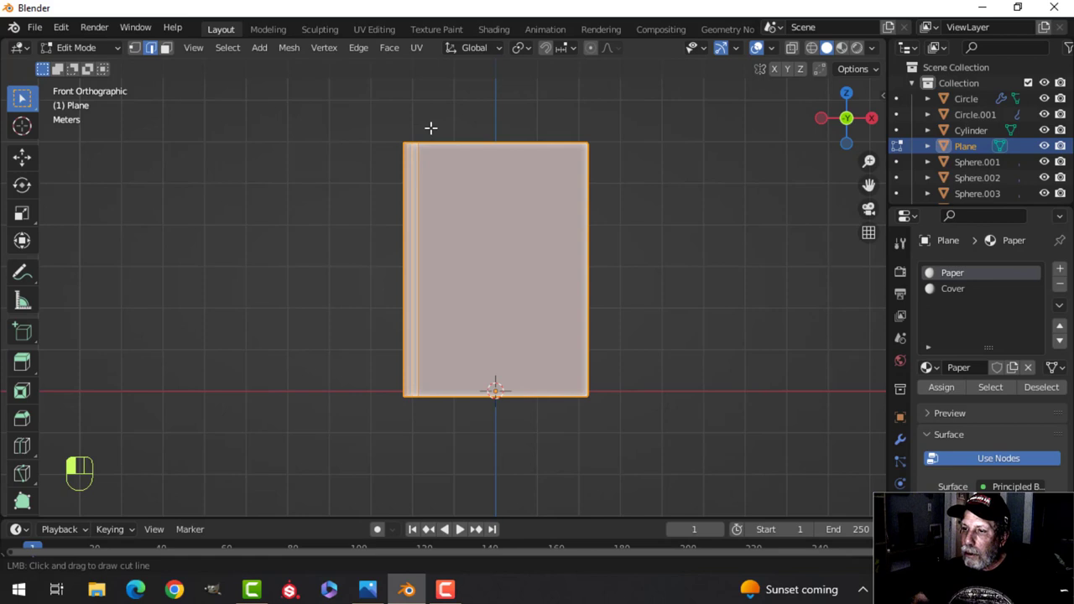
{"action": "left_click_drag", "start_coordinate": [431, 127], "coordinate": [431, 381]}
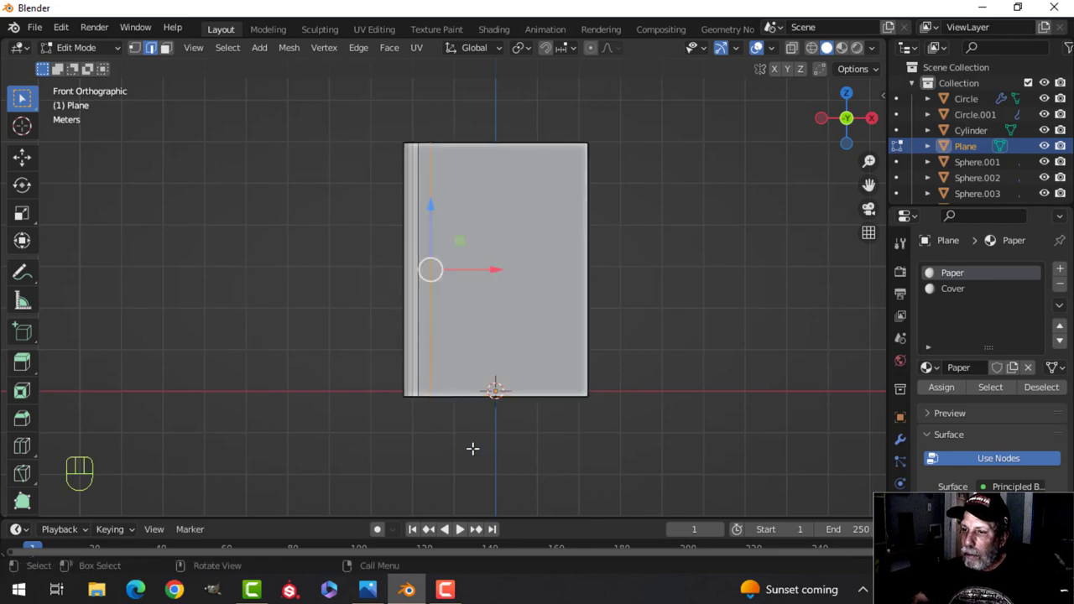
- Straighten the new cut beside the spine by scaling its edges to 0 along X
{"action": "key", "text": "s"}
{"action": "key", "text": "x"}
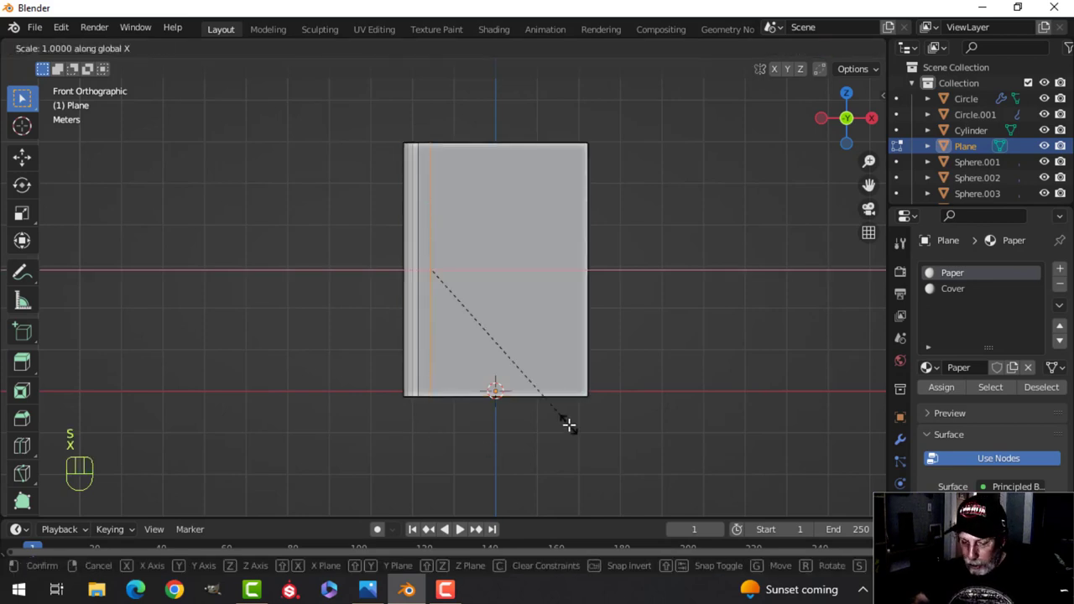
{"action": "key", "text": "0"}
{"action": "left_click", "coordinate": [568, 425]}
{"action": "middle_click_drag", "start_coordinate": [568, 426], "coordinate": [491, 295]}
{"action": "scroll", "coordinate": [557, 278], "scroll_direction": "up", "scroll_amount": 2}
{"action": "middle_click_drag", "start_coordinate": [490, 296], "coordinate": [495, 256]}
{"action": "scroll", "coordinate": [455, 313], "scroll_direction": "up", "scroll_amount": 2}
- Bevel the cut's edge loop by about 0.041 m with 1 segment and move it about 0.076 m along X toward the spine
{"action": "key", "text": "alt+a"}
{"action": "scroll", "coordinate": [482, 255], "scroll_direction": "down", "scroll_amount": 2}
{"action": "scroll", "coordinate": [470, 264], "scroll_direction": "up", "scroll_amount": 1}
{"action": "scroll", "coordinate": [469, 267], "scroll_direction": "down", "scroll_amount": 1}
{"action": "scroll", "coordinate": [428, 193], "scroll_direction": "down", "scroll_amount": 2}
{"action": "scroll", "coordinate": [484, 247], "scroll_direction": "up", "scroll_amount": 2}
{"action": "key", "text": "ctrl+b"}
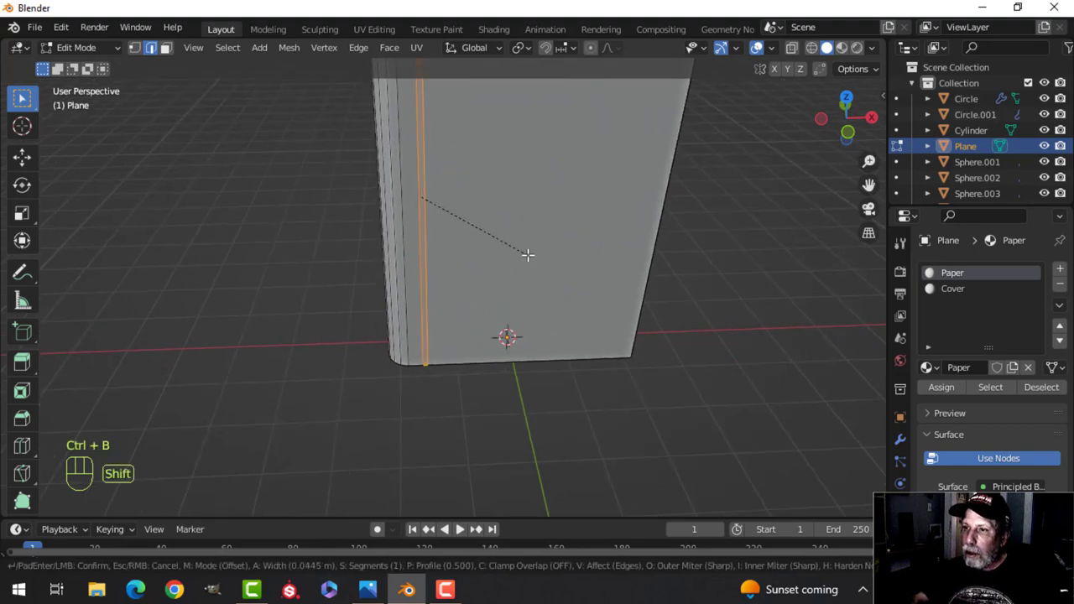
{"action": "left_click", "coordinate": [524, 256]}
{"action": "middle_click_drag", "start_coordinate": [522, 242], "coordinate": [501, 299], "text": "shift"}
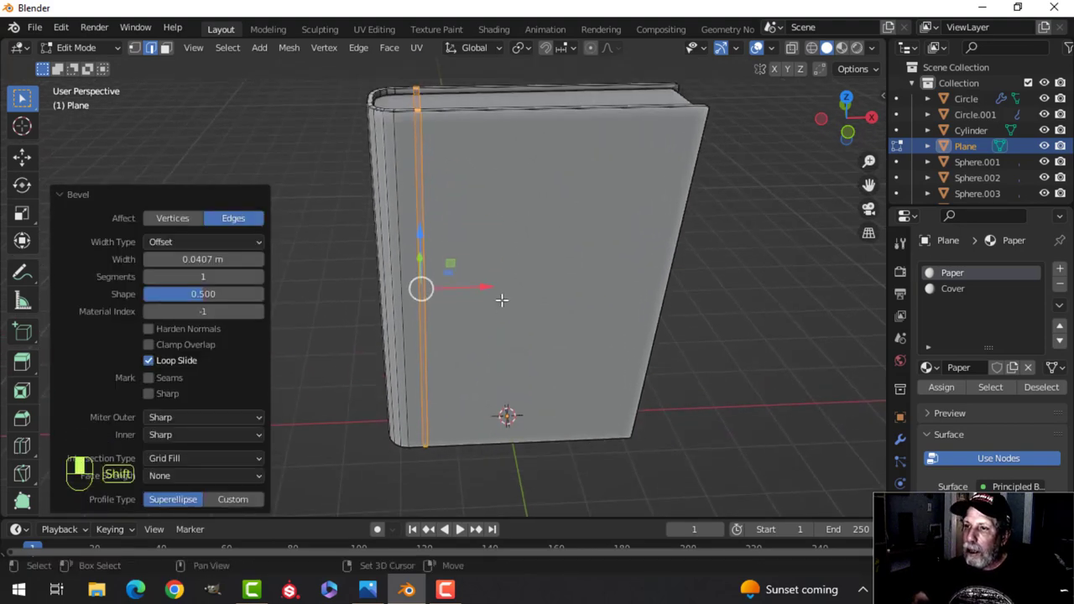
{"action": "left_click_drag", "start_coordinate": [485, 288], "coordinate": [477, 286]}
- Try to scale the bevelled strip inward along Y to about 0.94
{"action": "middle_click_drag", "start_coordinate": [477, 286], "coordinate": [542, 293]}
{"action": "scroll", "coordinate": [599, 338], "scroll_direction": "up", "scroll_amount": 3}
{"action": "scroll", "coordinate": [509, 285], "scroll_direction": "down", "scroll_amount": 3}
{"action": "key", "text": "s"}
{"action": "key", "text": "y"}
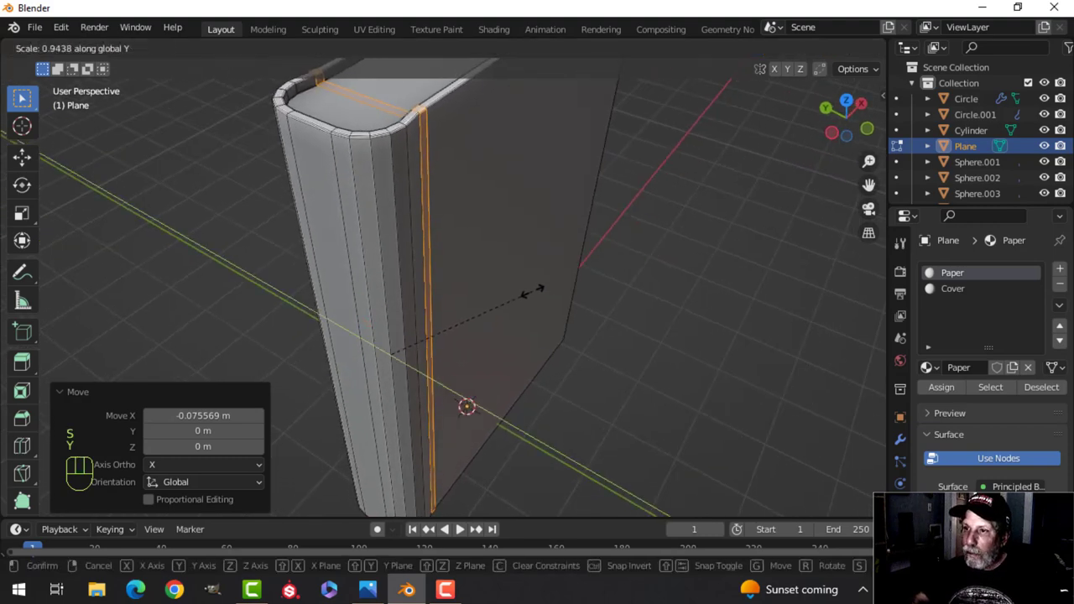
{"action": "left_click", "coordinate": [530, 290]}
{"action": "middle_click_drag", "start_coordinate": [547, 264], "coordinate": [456, 276]}
{"action": "key", "text": "ctrl+z"}
- Widen the bevelled strip beside the spine by about 1.78 along X and deselect everything
{"action": "scroll", "coordinate": [434, 305], "scroll_direction": "up", "scroll_amount": 2}
{"action": "key", "text": "s"}
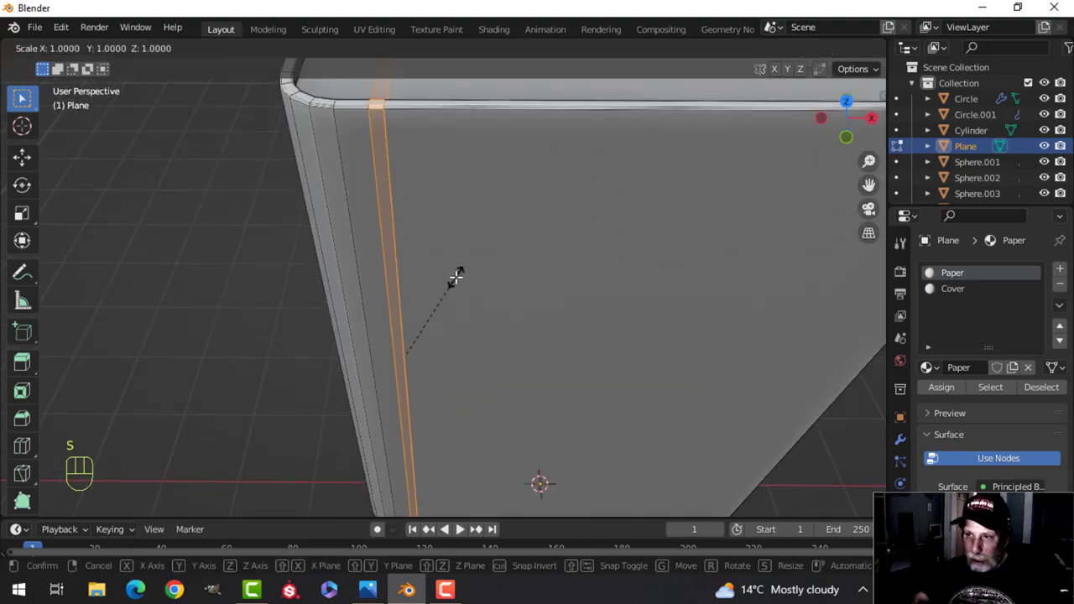
{"action": "key", "text": "x"}
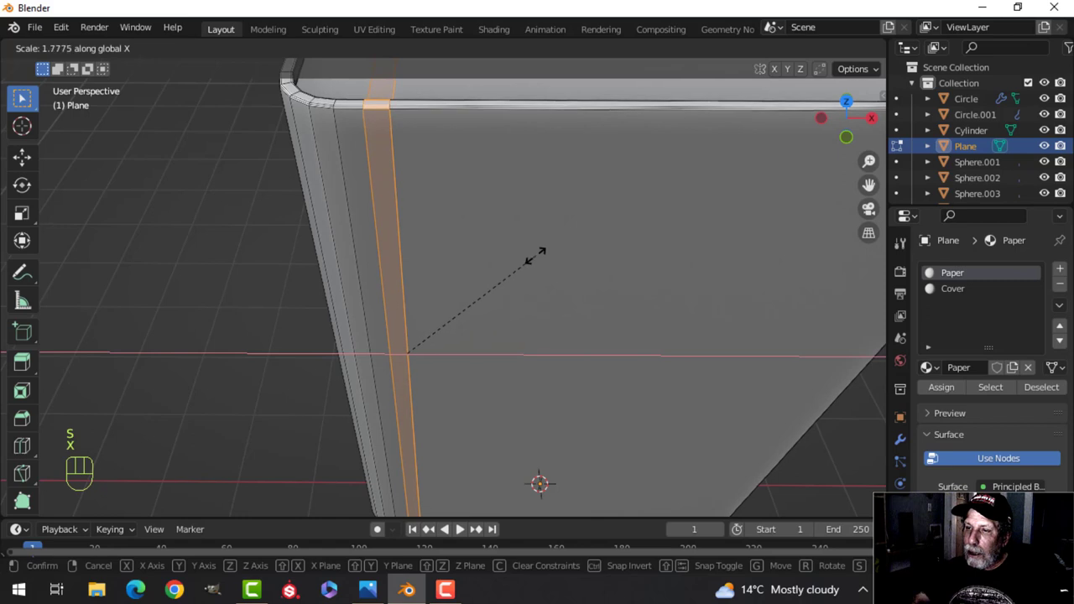
{"action": "left_click", "coordinate": [541, 252]}
{"action": "key", "text": "alt+a"}
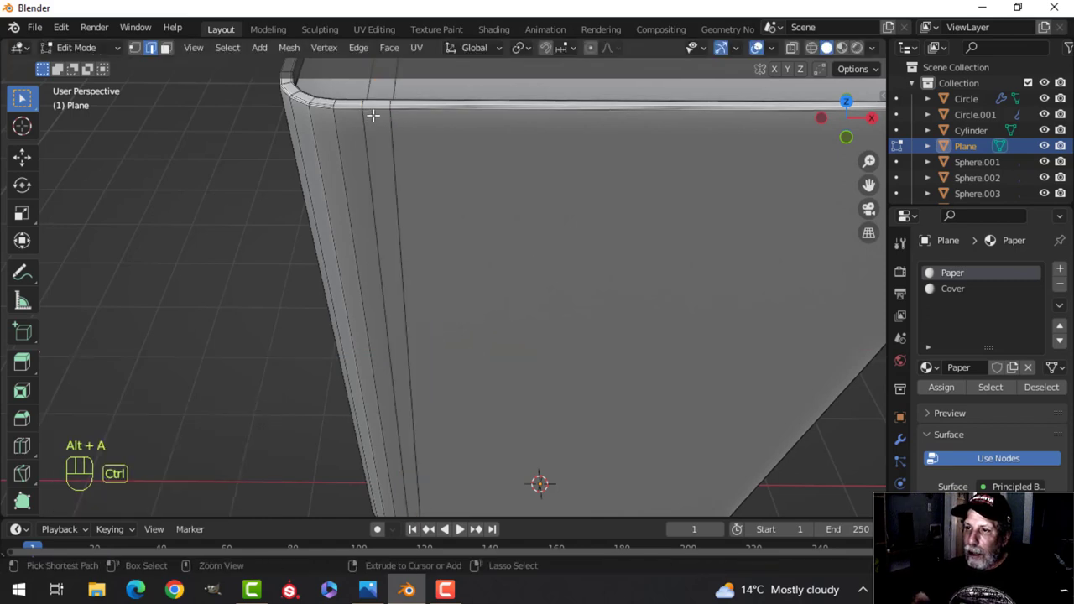
- Add a centred loop cut inside the strip and bevel it by about 0.0475 m with 1 segment
{"action": "key", "text": "ctrl+r"}
{"action": "left_click", "coordinate": [372, 112]}
{"action": "right_click", "coordinate": [372, 113]}
{"action": "middle_click_drag", "start_coordinate": [455, 204], "coordinate": [480, 246], "text": "shift"}
{"action": "key", "text": "ctrl+b"}
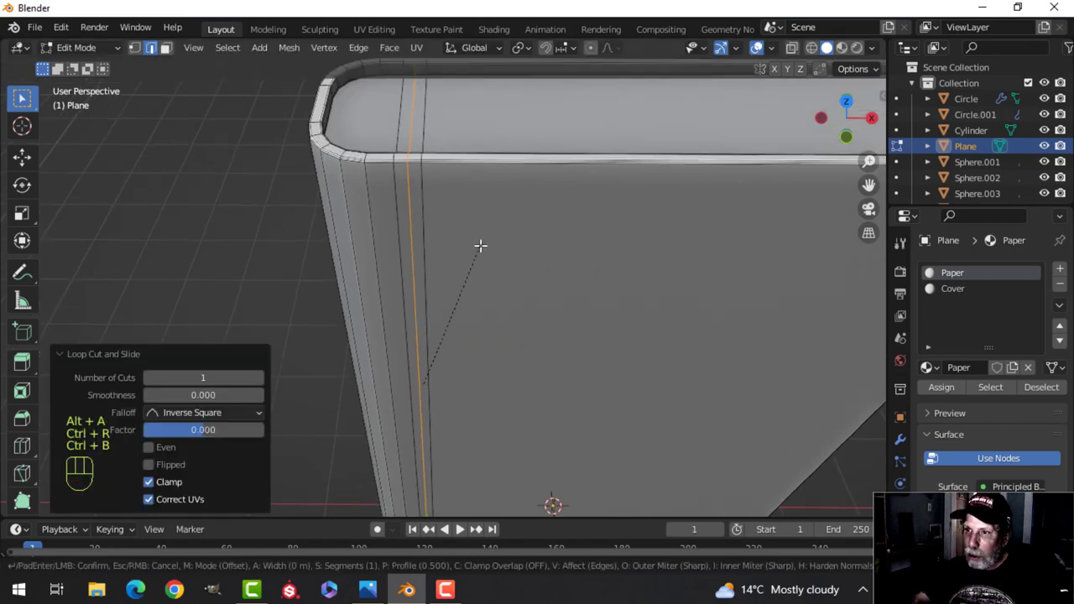
{"action": "left_click", "coordinate": [558, 231]}
- Sink the inner strip into the covers as a hinge groove by scaling it to about 0.975 along Y
{"action": "middle_click_drag", "start_coordinate": [557, 231], "coordinate": [559, 278]}
{"action": "key", "text": "s"}
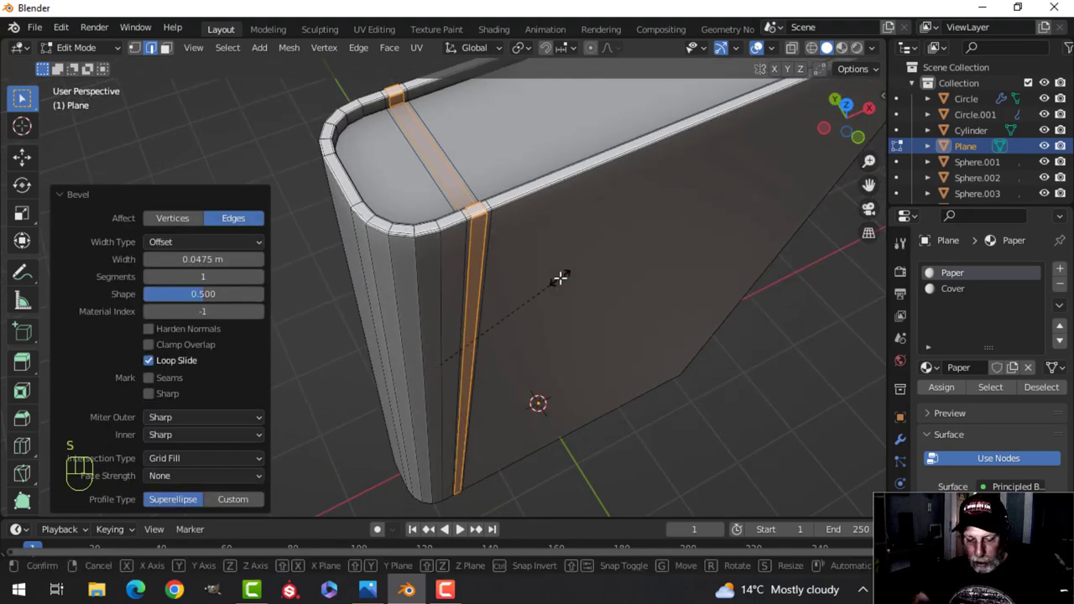
{"action": "key", "text": "y"}
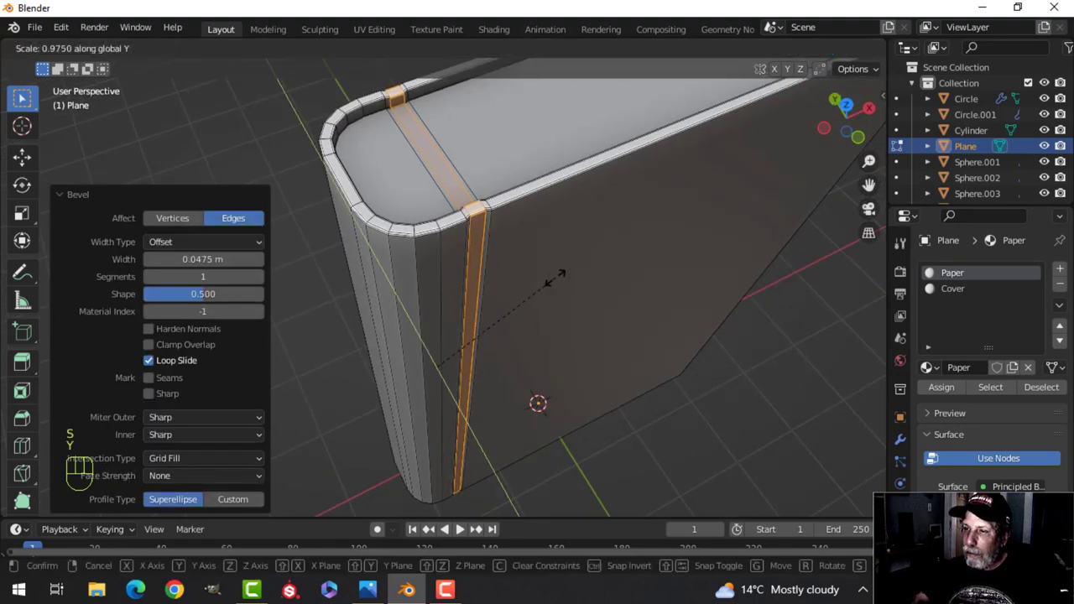
{"action": "left_click", "coordinate": [554, 278]}
- Narrow the inner strip of the groove along X and review the result in Object Mode
{"action": "middle_click_drag", "start_coordinate": [554, 277], "coordinate": [498, 250]}
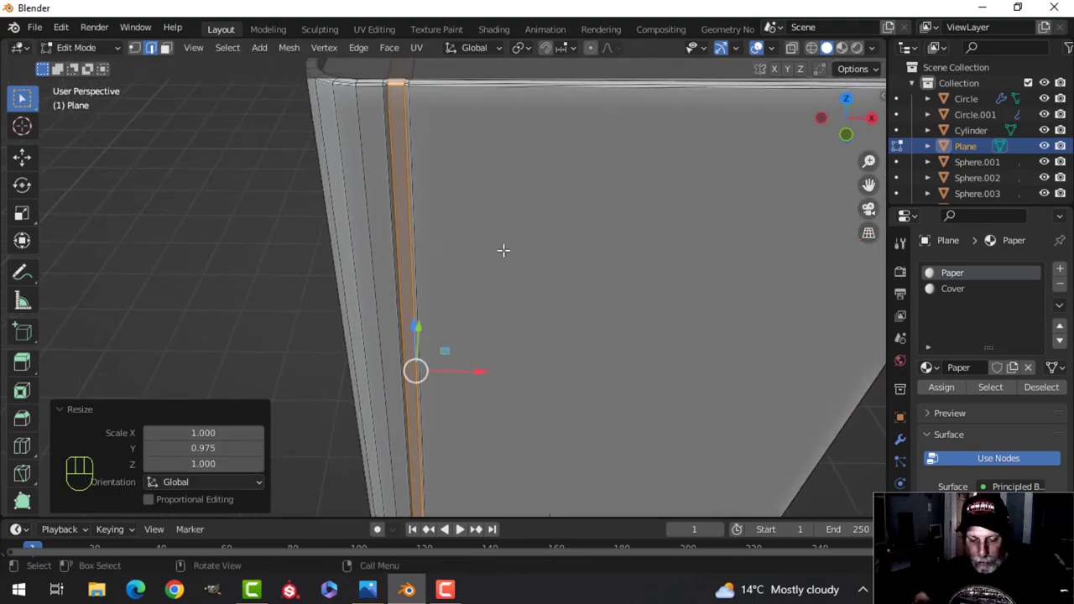
{"action": "key", "text": "s"}
{"action": "key", "text": "x"}
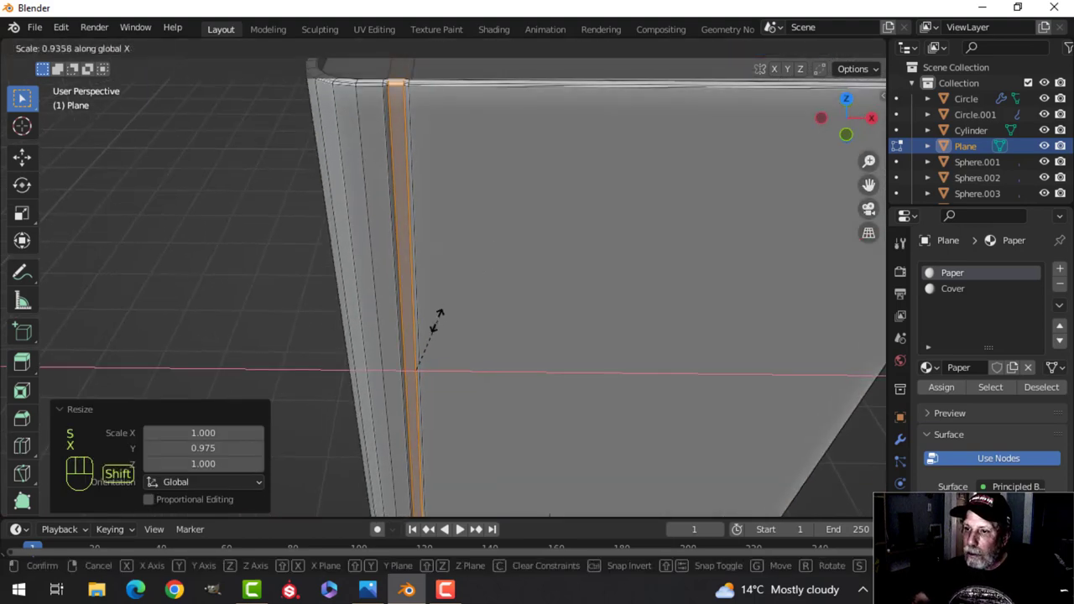
{"action": "left_click", "coordinate": [427, 342]}
{"action": "key", "text": "Tab"}
{"action": "scroll", "coordinate": [459, 279], "scroll_direction": "down", "scroll_amount": 3}
{"action": "key", "text": "alt+a"}
{"action": "mouse_move", "coordinate": [474, 291]}
{"action": "middle_mouse_down"}
{"action": "mouse_move", "coordinate": [463, 216]}
{"action": "mouse_move", "coordinate": [503, 285]}
{"action": "mouse_move", "coordinate": [477, 276]}
{"action": "mouse_move", "coordinate": [491, 299]}
{"action": "mouse_move", "coordinate": [491, 280]}
{"action": "middle_mouse_up"}
{"action": "scroll", "coordinate": [468, 269], "scroll_direction": "up", "scroll_amount": 2}
{"action": "scroll", "coordinate": [503, 285], "scroll_direction": "down", "scroll_amount": 3}
{"action": "scroll", "coordinate": [491, 307], "scroll_direction": "up", "scroll_amount": 3}
- Make the groove shallower by scaling its inner strip to about 1.015 along Y, and review the book in Object Mode
{"action": "key", "text": "Tab"}
{"action": "key", "text": "a"}
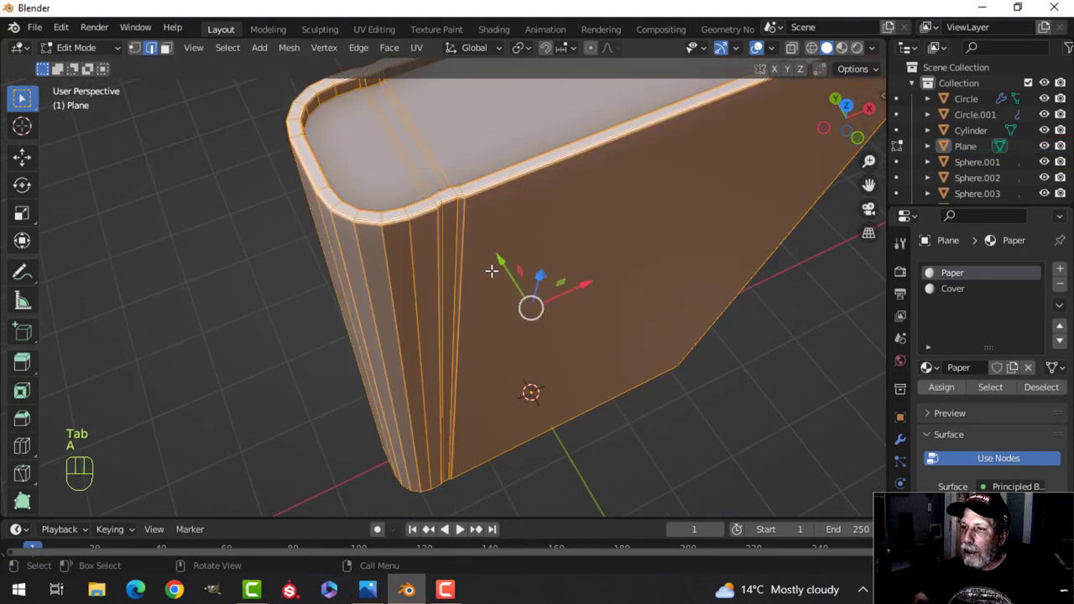
{"action": "key", "text": "ctrl+z"}
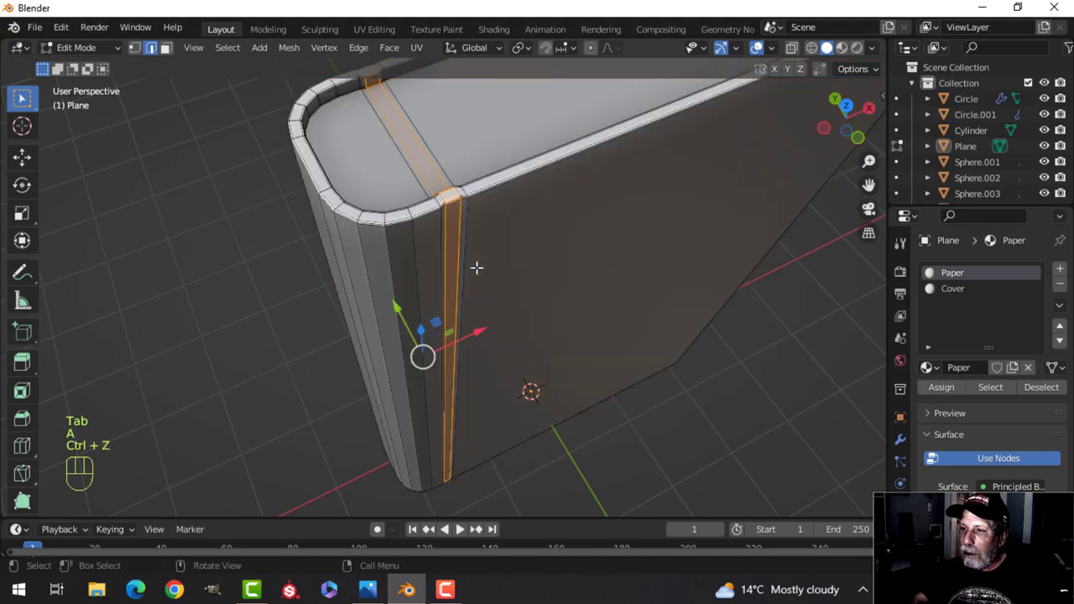
{"action": "middle_click_drag", "start_coordinate": [500, 271], "coordinate": [544, 288]}
{"action": "key", "text": "s"}
{"action": "key", "text": "y"}
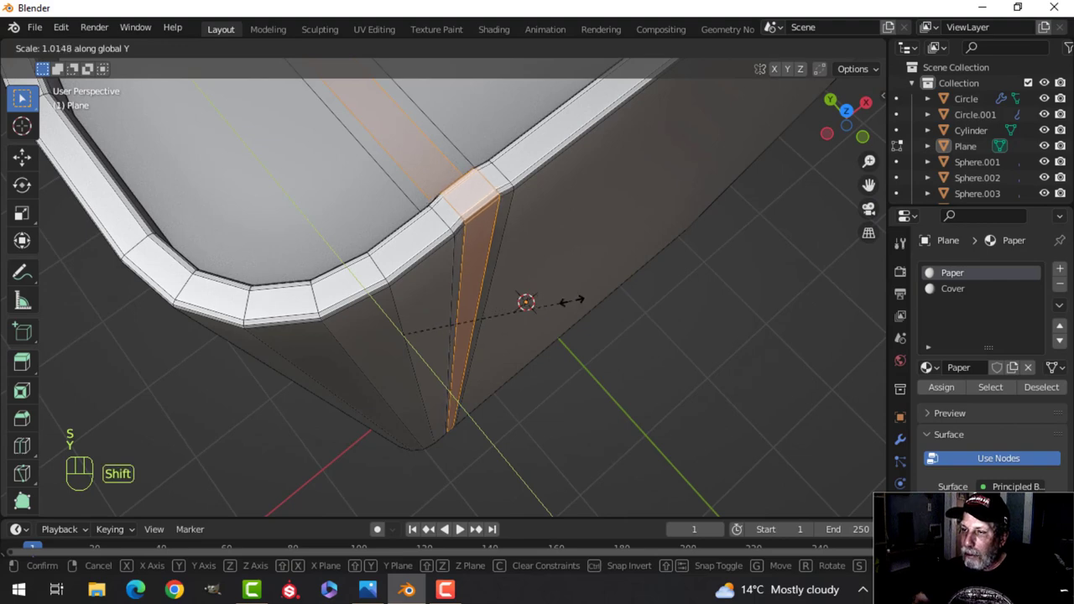
{"action": "left_click", "coordinate": [573, 301]}
{"action": "key", "text": "alt+a"}
{"action": "key", "text": "Tab"}
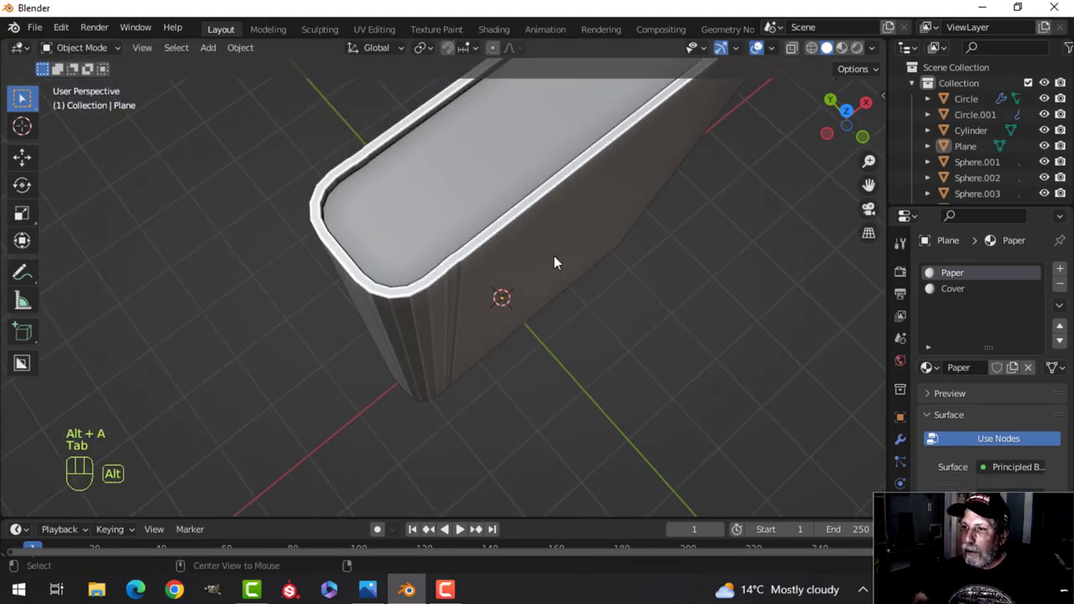
{"action": "key", "text": "alt+a"}
{"action": "middle_click_drag", "start_coordinate": [553, 256], "coordinate": [494, 185]}
{"action": "scroll", "coordinate": [492, 251], "scroll_direction": "down", "scroll_amount": 3}
{"action": "scroll", "coordinate": [475, 237], "scroll_direction": "up", "scroll_amount": 2}
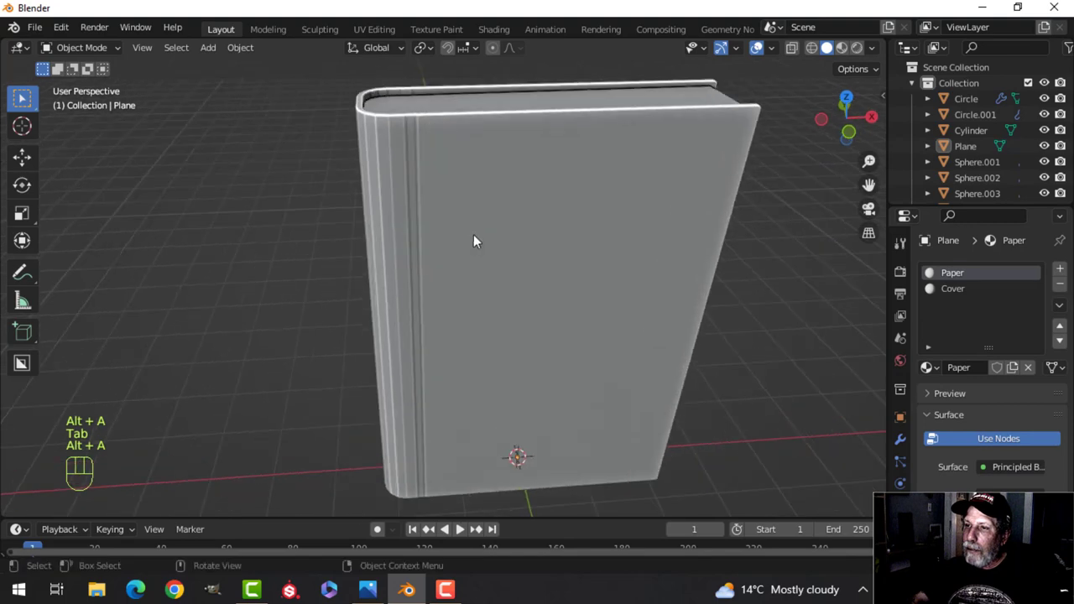
- Select the edge loops bordering the groove and spread them apart along X
{"action": "key", "text": "Tab"}
{"action": "middle_click_drag", "start_coordinate": [458, 232], "coordinate": [489, 224], "text": "shift"}
{"action": "scroll", "coordinate": [475, 222], "scroll_direction": "up", "scroll_amount": 5}
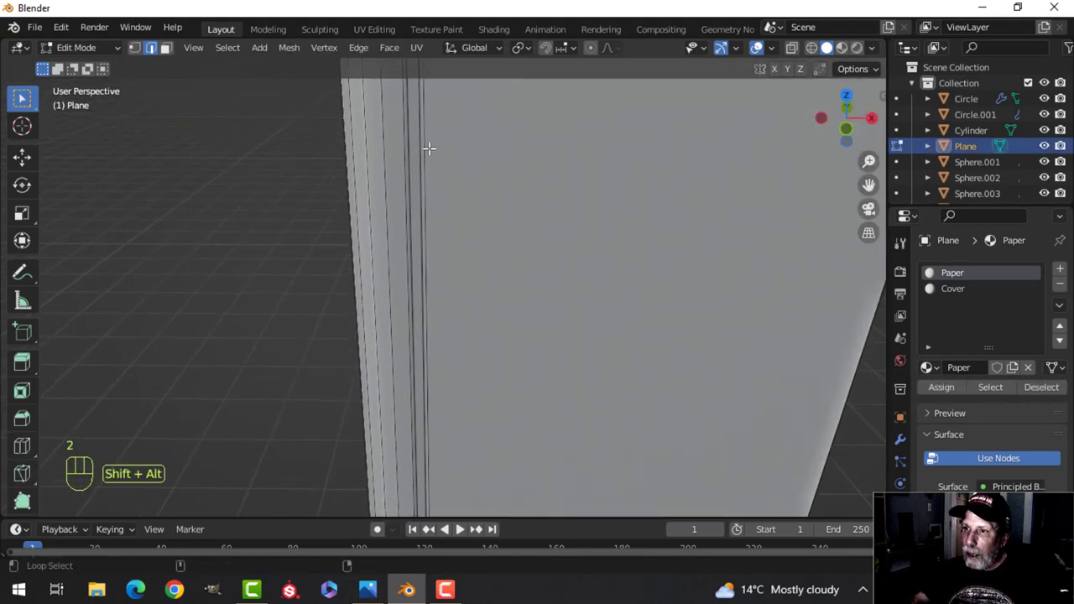
{"action": "scroll", "coordinate": [491, 216], "scroll_direction": "down", "scroll_amount": 4}
{"action": "scroll", "coordinate": [498, 287], "scroll_direction": "up", "scroll_amount": 2}
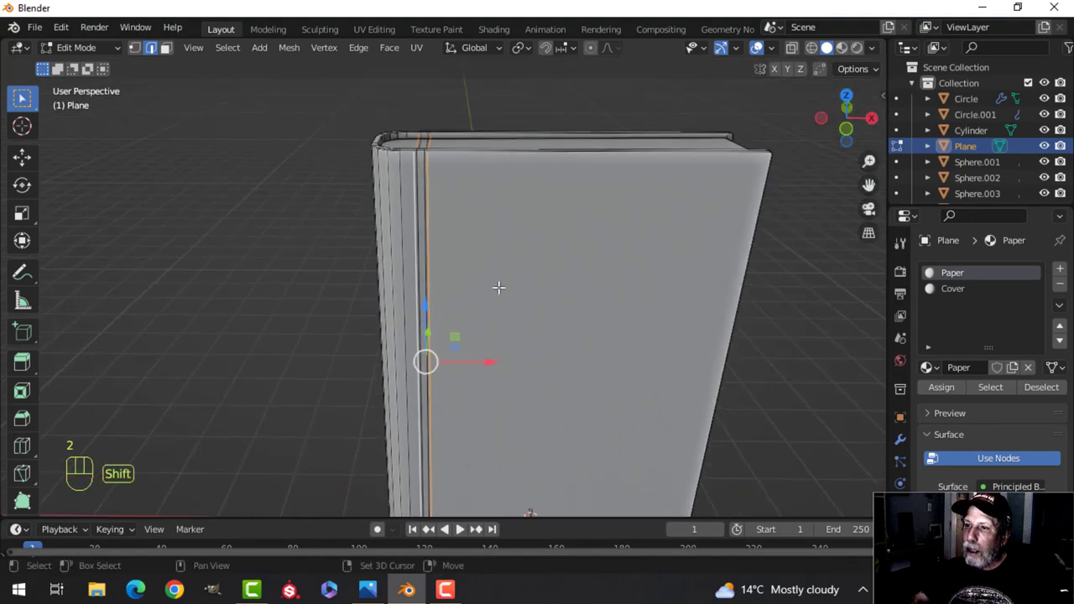
{"action": "key", "text": "s"}
{"action": "key", "text": "x"}
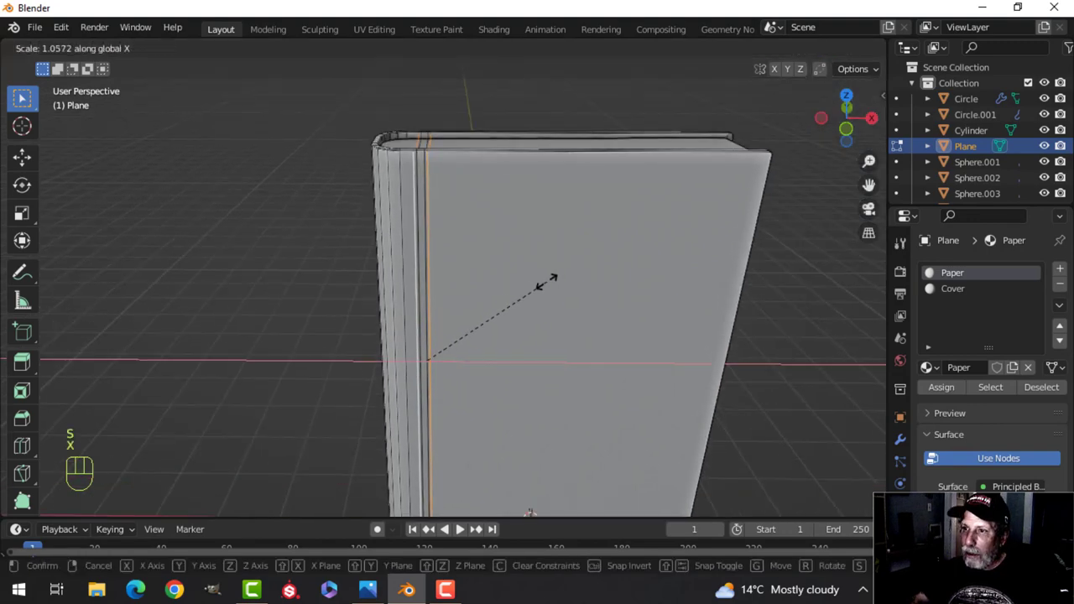
{"action": "left_click", "coordinate": [624, 271]}
- Return to Object Mode, deselect the book, and inspect the spine and hinge groove from several angles
{"action": "key", "text": "Tab"}
{"action": "scroll", "coordinate": [477, 251], "scroll_direction": "up", "scroll_amount": 5}
{"action": "scroll", "coordinate": [464, 235], "scroll_direction": "down", "scroll_amount": 4}
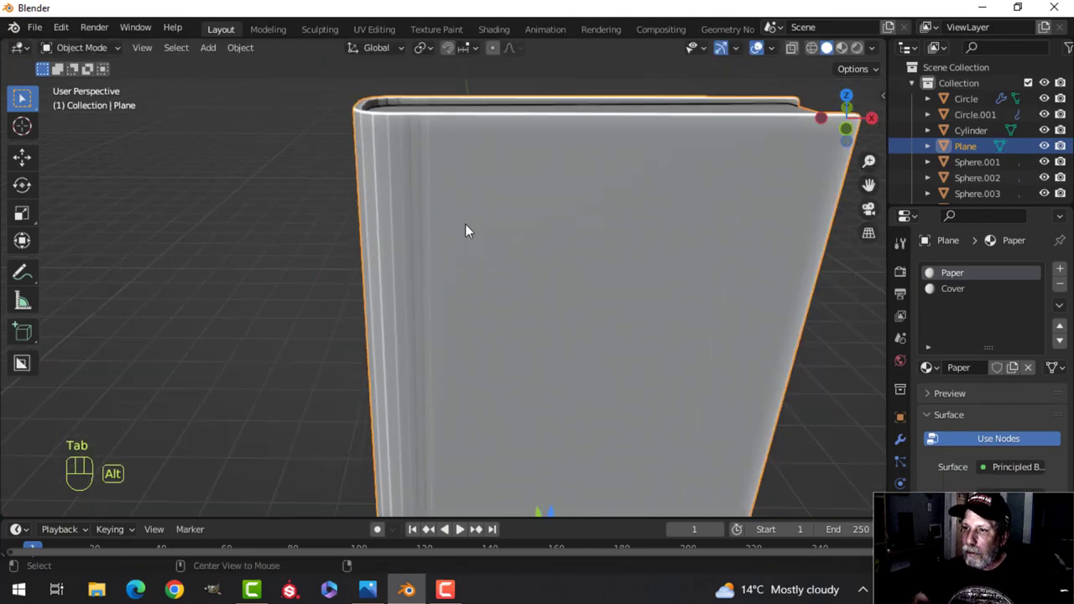
{"action": "key", "text": "alt+a"}
{"action": "middle_click_drag", "start_coordinate": [465, 224], "coordinate": [503, 209]}
{"action": "scroll", "coordinate": [536, 322], "scroll_direction": "up", "scroll_amount": 3}
{"action": "scroll", "coordinate": [503, 216], "scroll_direction": "down", "scroll_amount": 5}
{"action": "middle_click_drag", "start_coordinate": [512, 253], "coordinate": [469, 403]}
{"action": "scroll", "coordinate": [441, 216], "scroll_direction": "up", "scroll_amount": 3}
{"action": "middle_click_drag", "start_coordinate": [441, 215], "coordinate": [460, 395]}
{"action": "middle_click_drag", "start_coordinate": [460, 395], "coordinate": [458, 322], "text": "shift"}
- Select the face loop in the middle of the groove, scale it slightly inward along Y, and return to Object Mode with nothing selected
{"action": "left_click", "coordinate": [455, 320]}
{"action": "key", "text": "Tab"}
{"action": "key", "text": "alt+a"}
{"action": "key", "text": "3"}
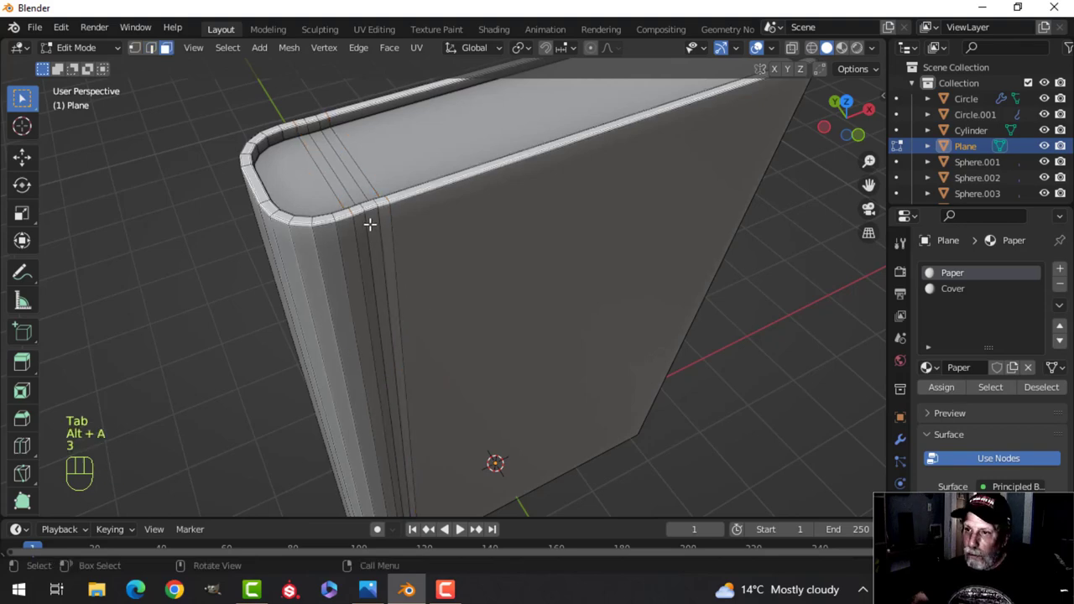
{"action": "left_click", "coordinate": [370, 208], "text": "alt+shift"}
{"action": "middle_click_drag", "start_coordinate": [370, 208], "coordinate": [556, 357]}
{"action": "key", "text": "s"}
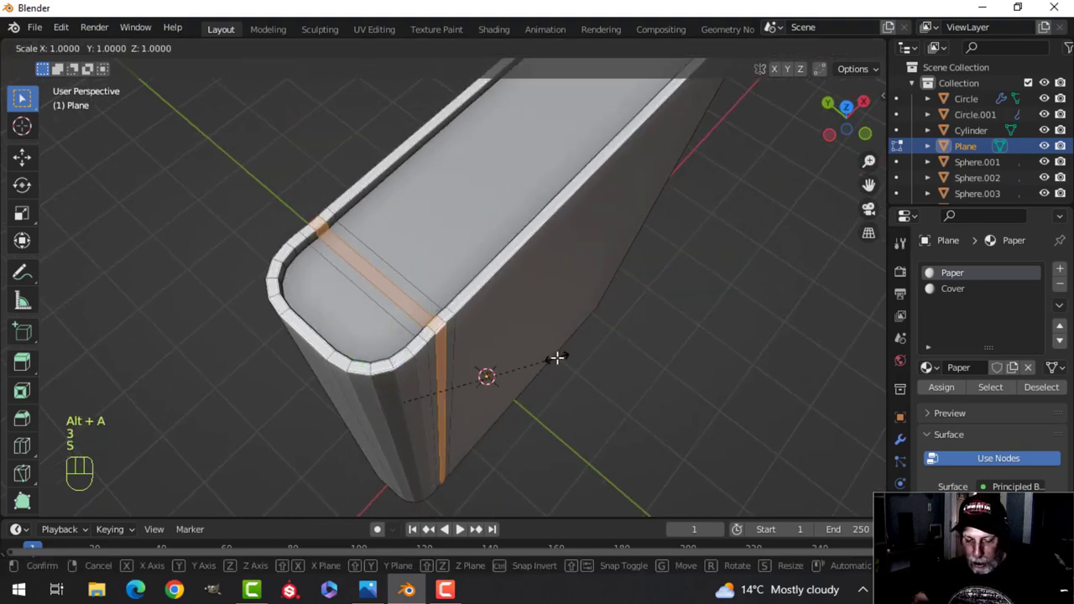
{"action": "key", "text": "y"}
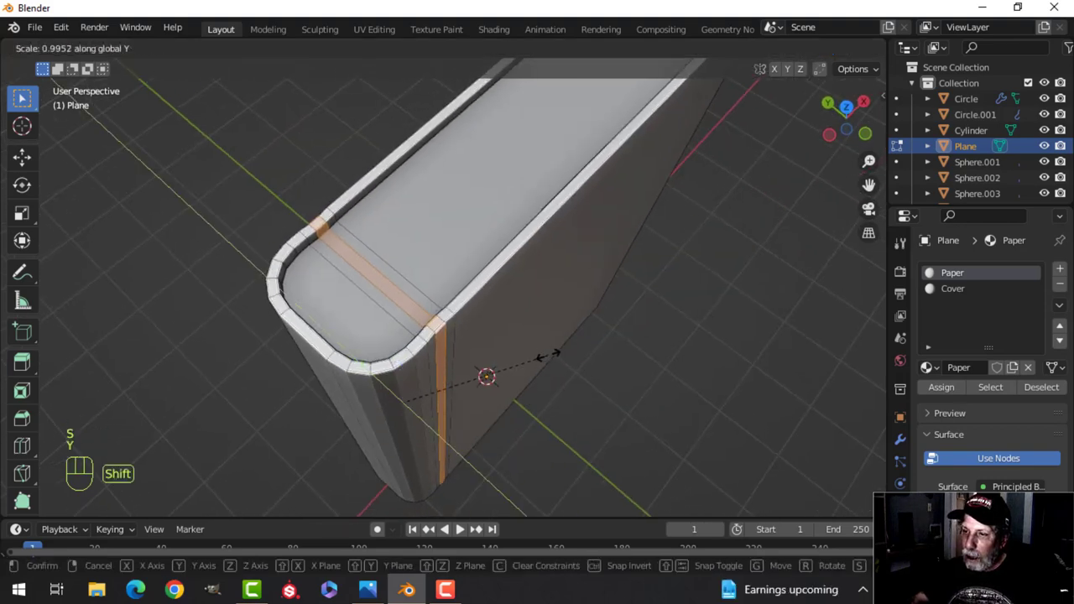
{"action": "left_click", "coordinate": [539, 354]}
{"action": "key", "text": "Tab"}
{"action": "middle_click_drag", "start_coordinate": [580, 344], "coordinate": [488, 262]}
{"action": "scroll", "coordinate": [490, 266], "scroll_direction": "down", "scroll_amount": 2}
{"action": "key", "text": "alt+a"}
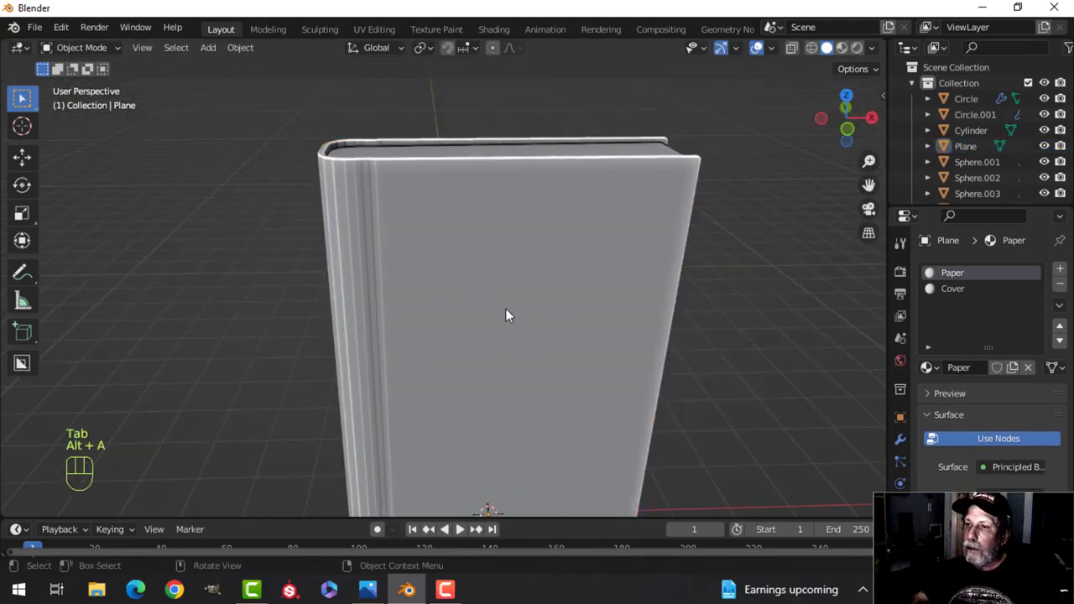
- Apply smooth shading to the whole book and keep it selected
{"action": "middle_click_drag", "start_coordinate": [505, 312], "coordinate": [502, 295]}
{"action": "middle_click_drag", "start_coordinate": [501, 295], "coordinate": [483, 296], "text": "shift"}
{"action": "middle_click_drag", "start_coordinate": [478, 249], "coordinate": [469, 271]}
{"action": "left_click", "coordinate": [494, 221]}
{"action": "right_click", "coordinate": [494, 222]}
{"action": "left_click", "coordinate": [494, 221]}
{"action": "key", "text": "alt+a"}
{"action": "left_click", "coordinate": [469, 271]}
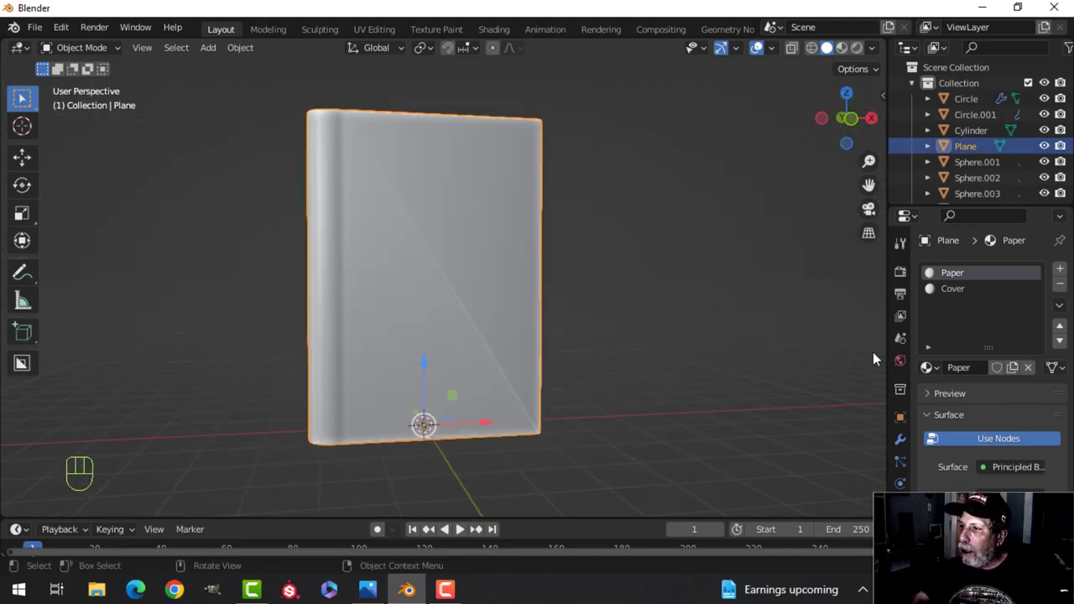
- Add a Weighted Normal modifier to the book, enable Auto Smooth in its normals settings, and deselect it
{"action": "left_click", "coordinate": [901, 439]}
{"action": "left_click", "coordinate": [954, 268]}
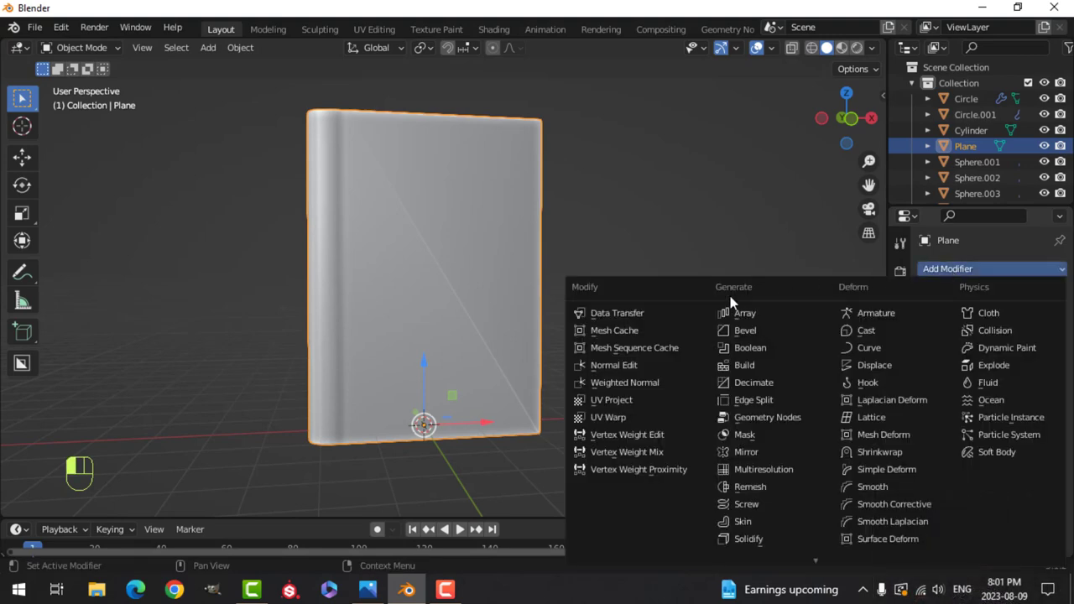
{"action": "left_click", "coordinate": [629, 382]}
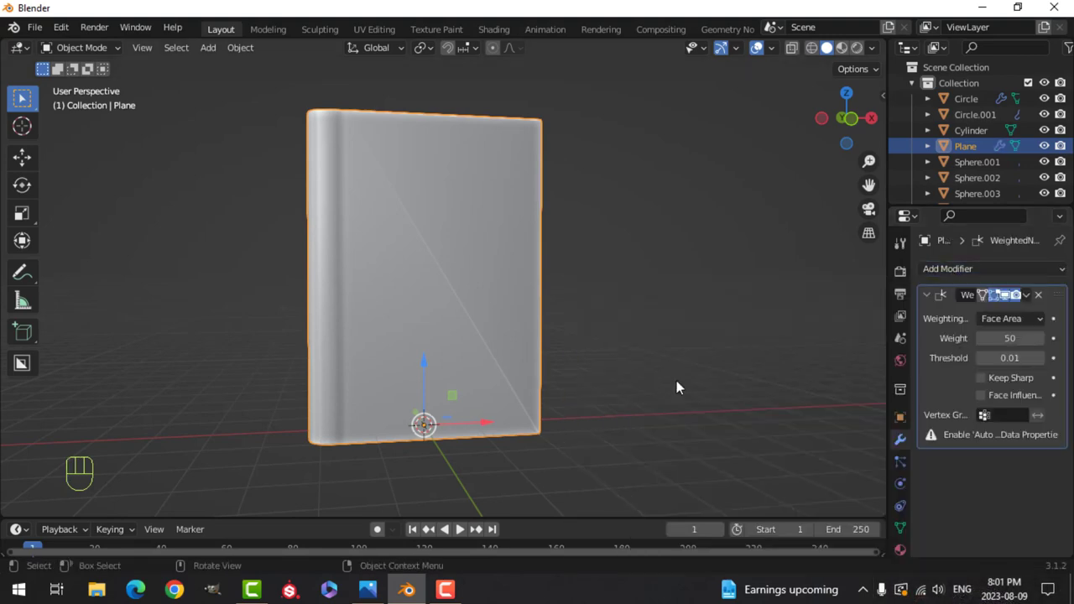
{"action": "left_click", "coordinate": [903, 527]}
{"action": "scroll", "coordinate": [957, 521], "scroll_direction": "down", "scroll_amount": 3}
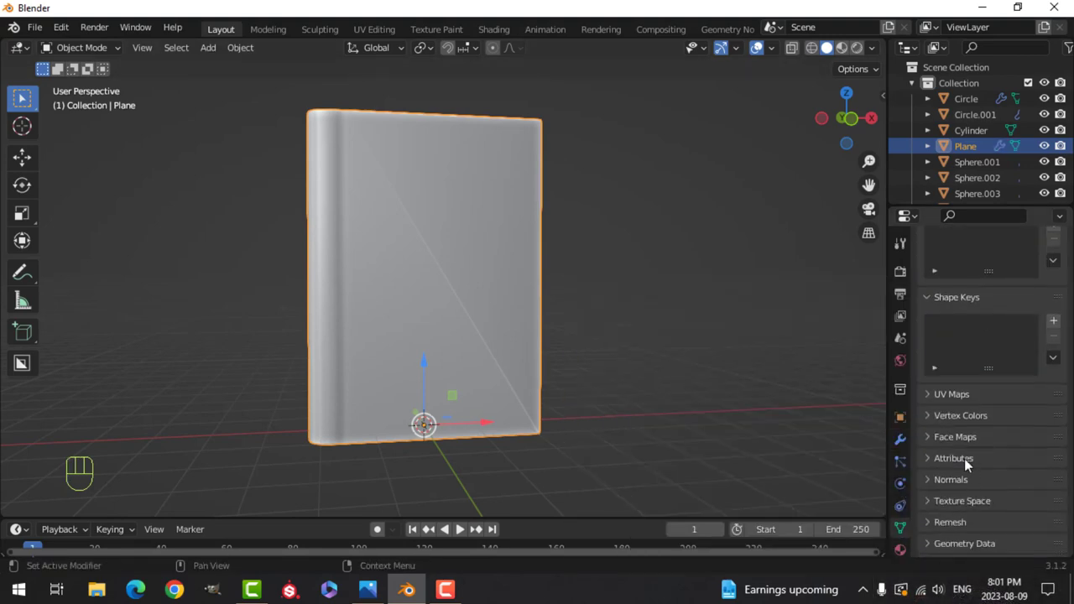
{"action": "left_click", "coordinate": [981, 504]}
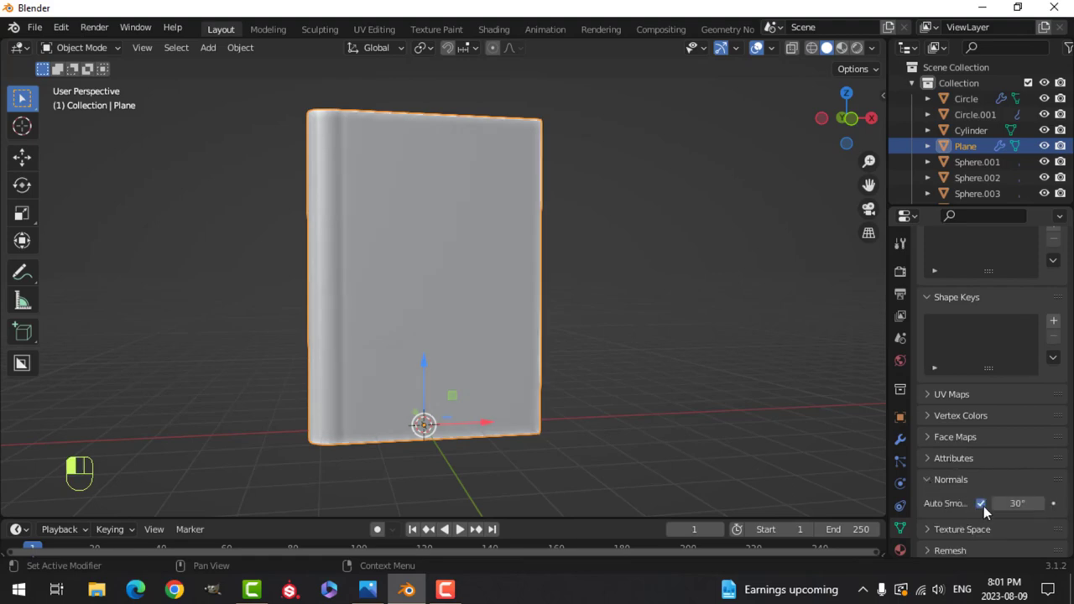
{"action": "key", "text": "alt+a"}
{"action": "middle_click_drag", "start_coordinate": [504, 273], "coordinate": [480, 293]}
{"action": "scroll", "coordinate": [480, 293], "scroll_direction": "up", "scroll_amount": 2}
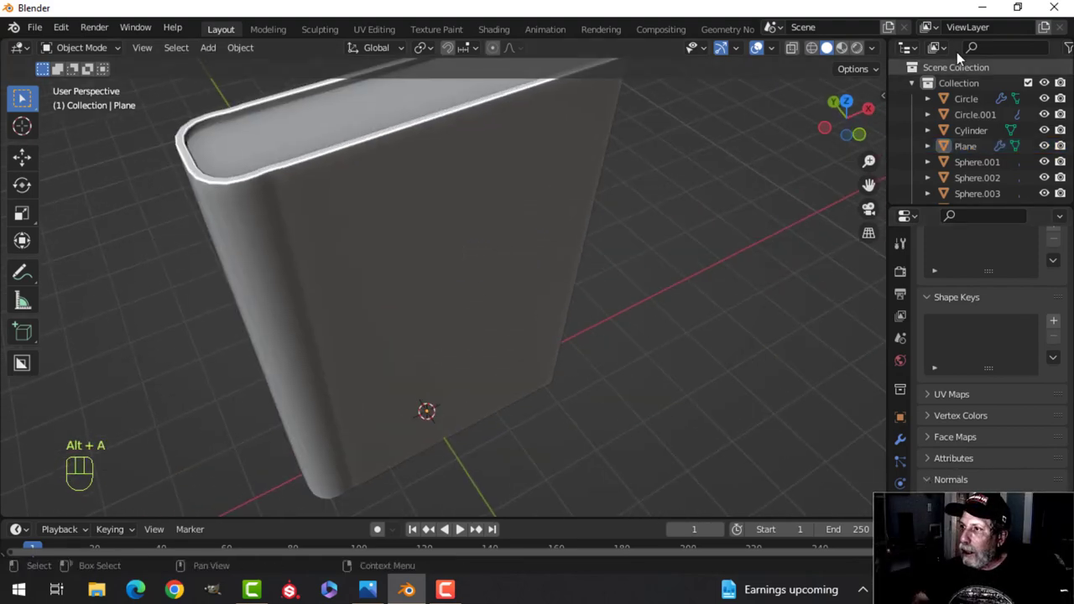
- Change the lighting of the solid viewport shading and view the book from above its spine
{"action": "left_click", "coordinate": [872, 47]}
{"action": "left_click", "coordinate": [857, 123]}
{"action": "mouse_move", "coordinate": [520, 256]}
{"action": "middle_mouse_down"}
{"action": "mouse_move", "coordinate": [448, 181]}
{"action": "mouse_move", "coordinate": [440, 287]}
{"action": "middle_mouse_up"}
{"action": "scroll", "coordinate": [428, 191], "scroll_direction": "down", "scroll_amount": 4}
{"action": "mouse_move", "coordinate": [440, 287]}
{"action": "middle_mouse_down"}
{"action": "mouse_move", "coordinate": [494, 385]}
{"action": "mouse_move", "coordinate": [519, 306]}
{"action": "mouse_move", "coordinate": [537, 326]}
{"action": "mouse_move", "coordinate": [638, 276]}
{"action": "mouse_move", "coordinate": [437, 302]}
{"action": "middle_mouse_up"}
{"action": "scroll", "coordinate": [494, 385], "scroll_direction": "up", "scroll_amount": 3}
- Select all page faces of the book in Edit Mode, separate the selection into its own object, and return to Object Mode
{"action": "key", "text": "Tab"}
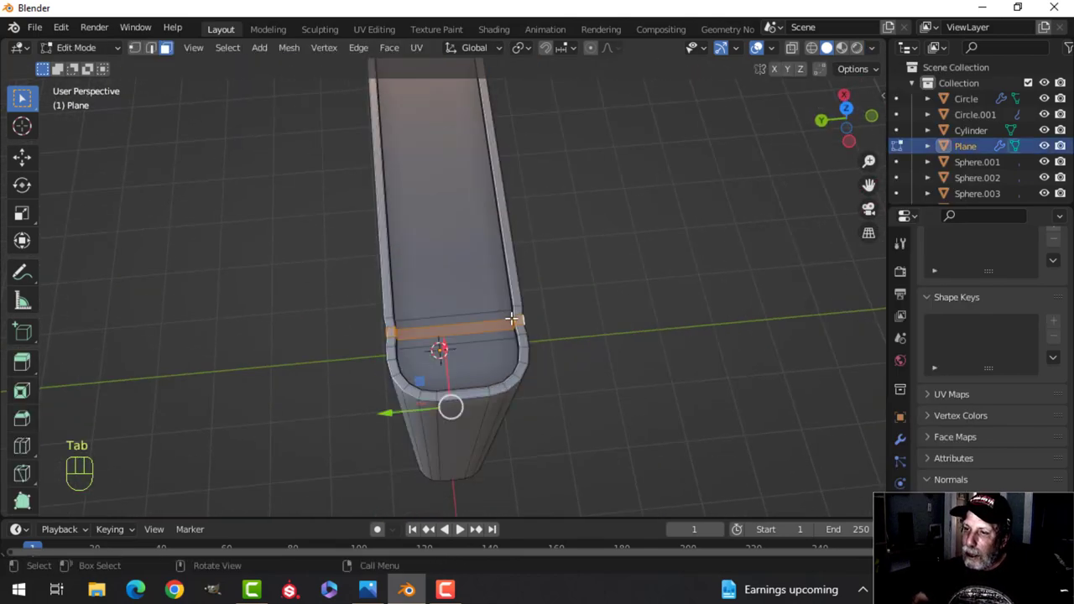
{"action": "scroll", "coordinate": [515, 319], "scroll_direction": "up", "scroll_amount": 3}
{"action": "key", "text": "alt+a"}
{"action": "middle_click_drag", "start_coordinate": [504, 249], "coordinate": [324, 250]}
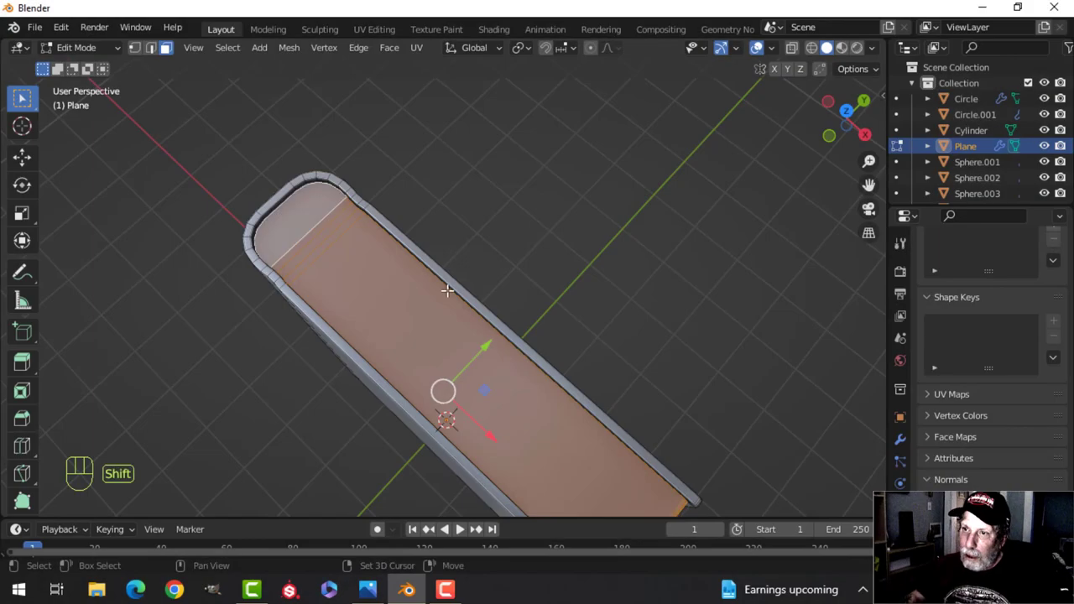
{"action": "middle_click_drag", "start_coordinate": [446, 288], "coordinate": [421, 334]}
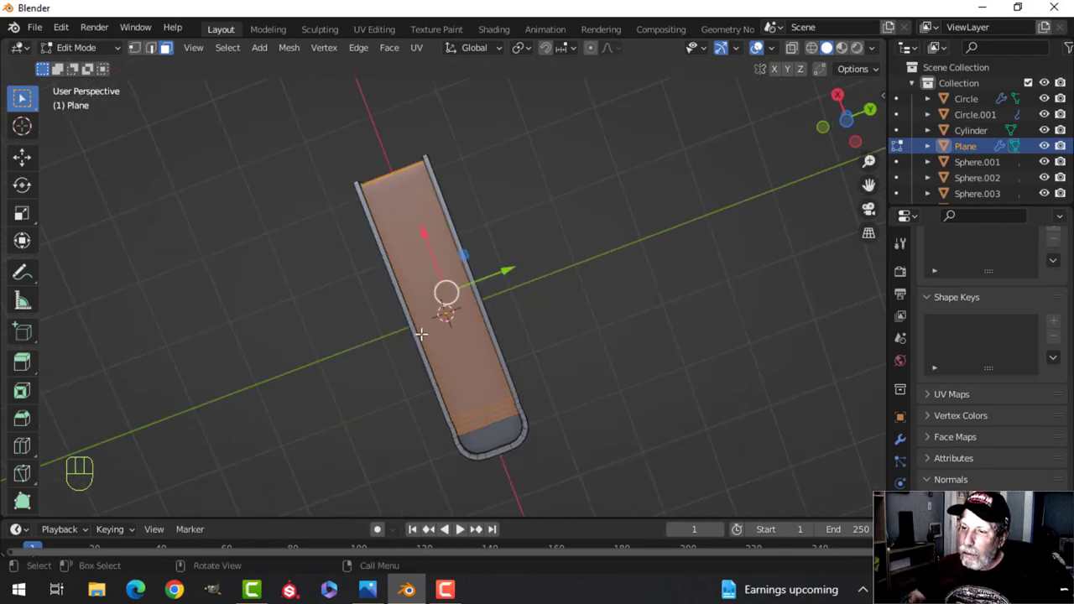
{"action": "middle_click_drag", "start_coordinate": [485, 438], "coordinate": [532, 314]}
{"action": "key", "text": "p"}
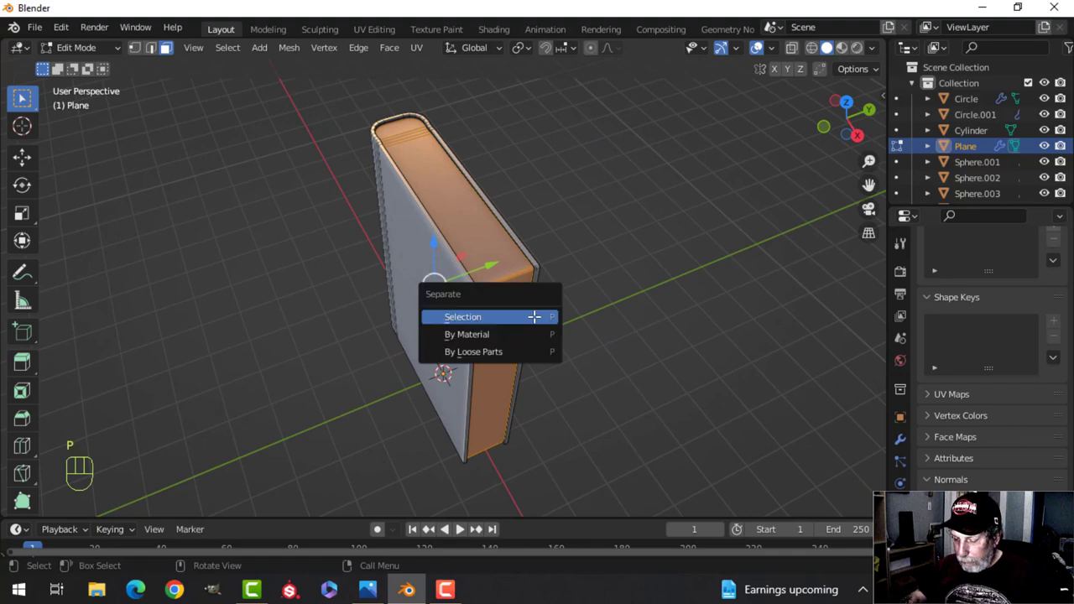
{"action": "left_click", "coordinate": [533, 316]}
{"action": "key", "text": "Tab"}
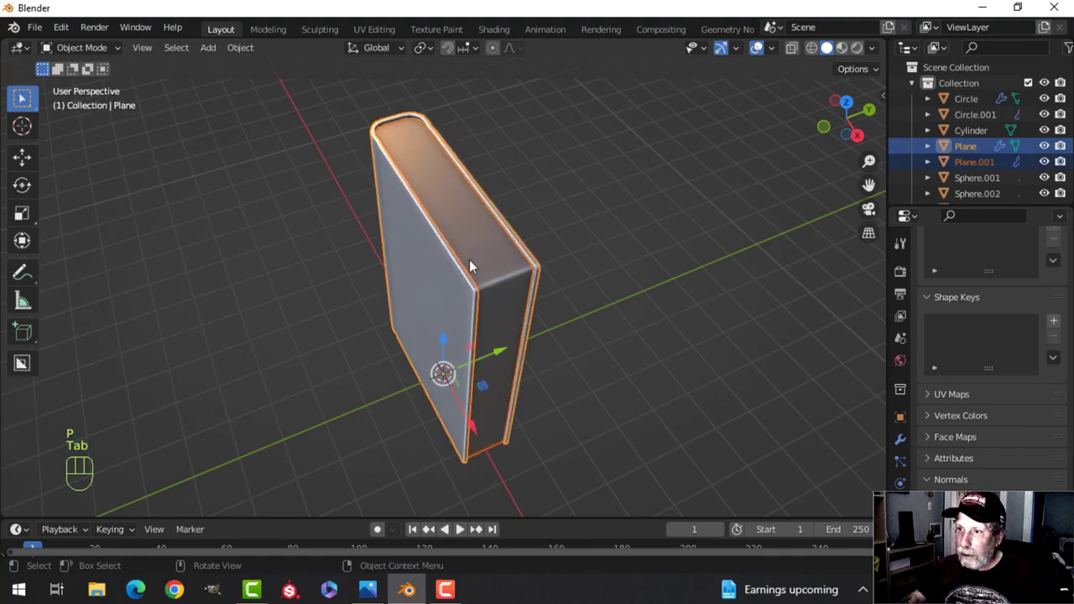
- Isolate the separated page block in local view and enter Edit Mode on it
{"action": "key", "text": "alt+a"}
{"action": "left_click", "coordinate": [471, 225]}
{"action": "key", "text": "slash"}
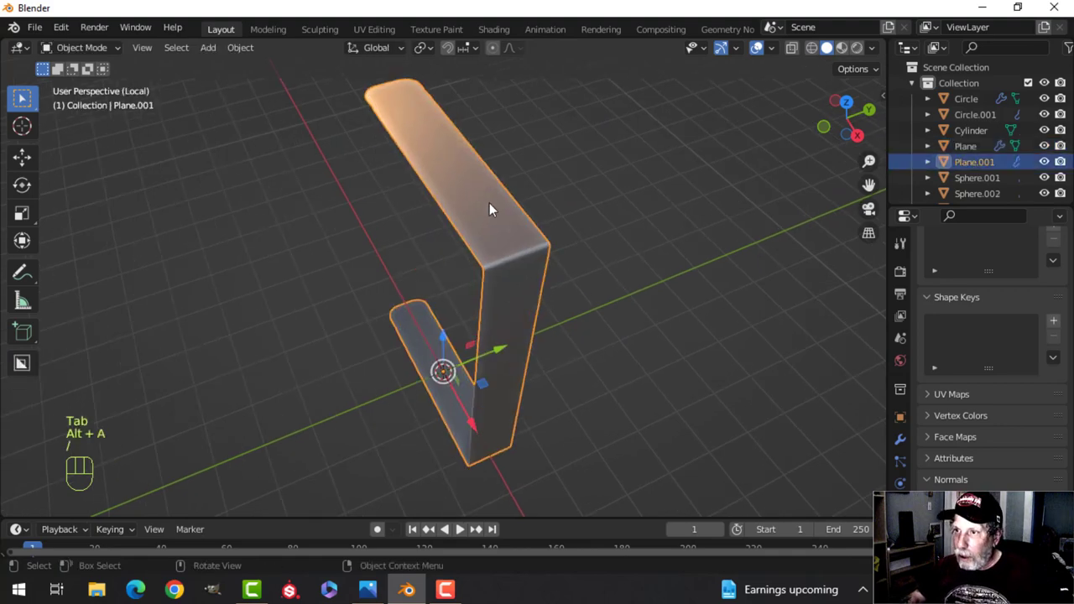
{"action": "middle_click_drag", "start_coordinate": [490, 203], "coordinate": [490, 227]}
{"action": "key", "text": "Tab"}
- Dissolve the two inner groove edges crossing the top and bottom faces of the page block
{"action": "middle_click_drag", "start_coordinate": [367, 115], "coordinate": [480, 302], "text": "shift"}
{"action": "scroll", "coordinate": [410, 259], "scroll_direction": "up", "scroll_amount": 3}
{"action": "scroll", "coordinate": [446, 290], "scroll_direction": "up", "scroll_amount": 2}
{"action": "middle_click_drag", "start_coordinate": [468, 312], "coordinate": [461, 329], "text": "shift"}
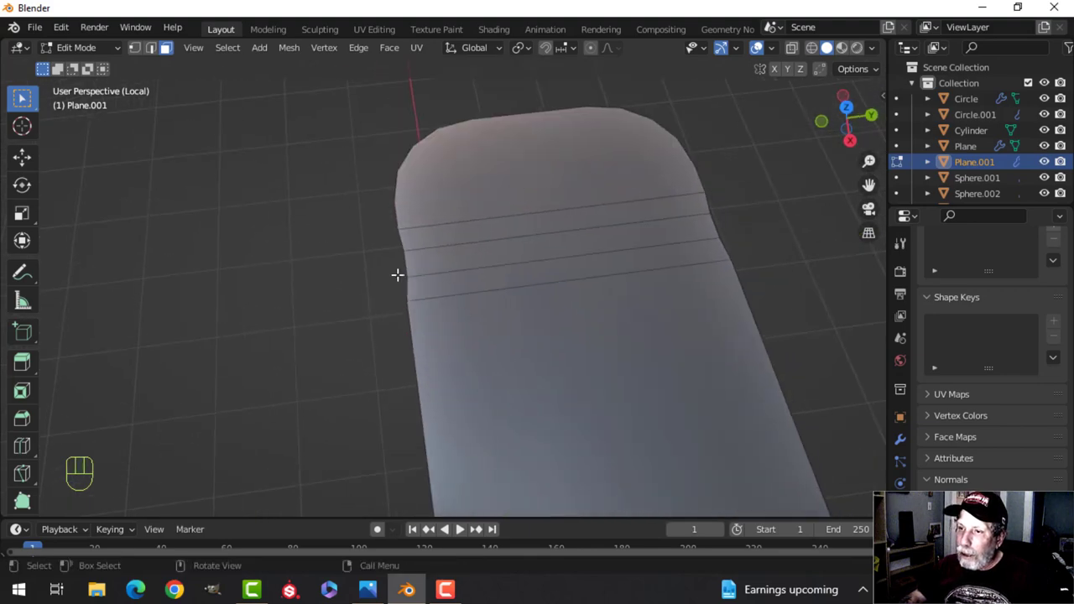
{"action": "left_click", "coordinate": [446, 269], "text": "alt+shift"}
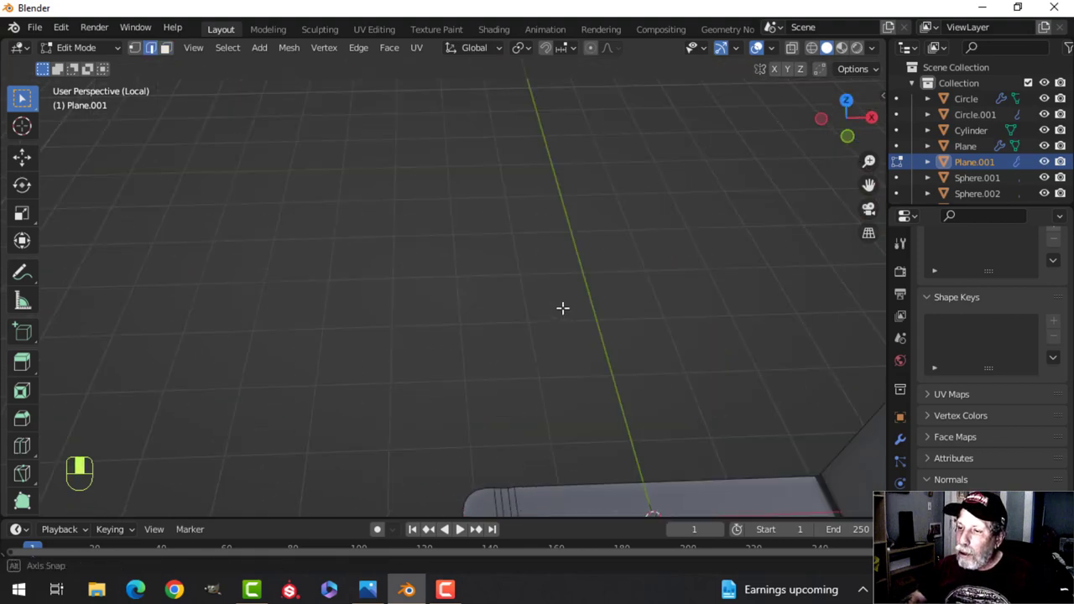
{"action": "middle_click_drag", "start_coordinate": [562, 308], "coordinate": [595, 252]}
{"action": "middle_click_drag", "start_coordinate": [595, 251], "coordinate": [562, 115], "text": "shift"}
{"action": "middle_click_drag", "start_coordinate": [512, 293], "coordinate": [575, 185], "text": "shift"}
{"action": "scroll", "coordinate": [568, 357], "scroll_direction": "up", "scroll_amount": 2}
{"action": "scroll", "coordinate": [633, 391], "scroll_direction": "up", "scroll_amount": 2}
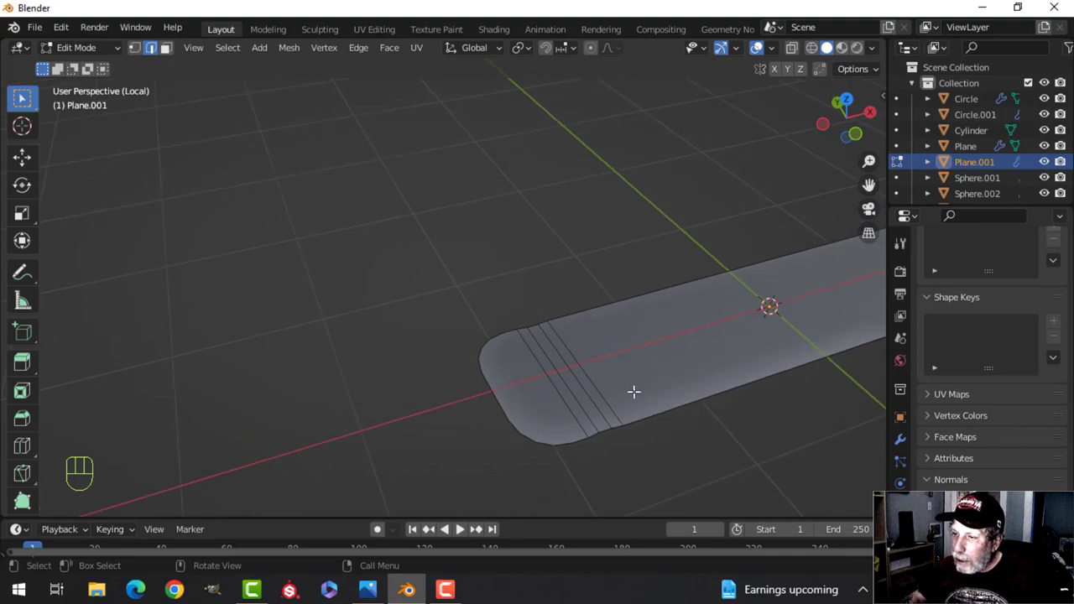
{"action": "left_click", "coordinate": [572, 375], "text": "alt+shift"}
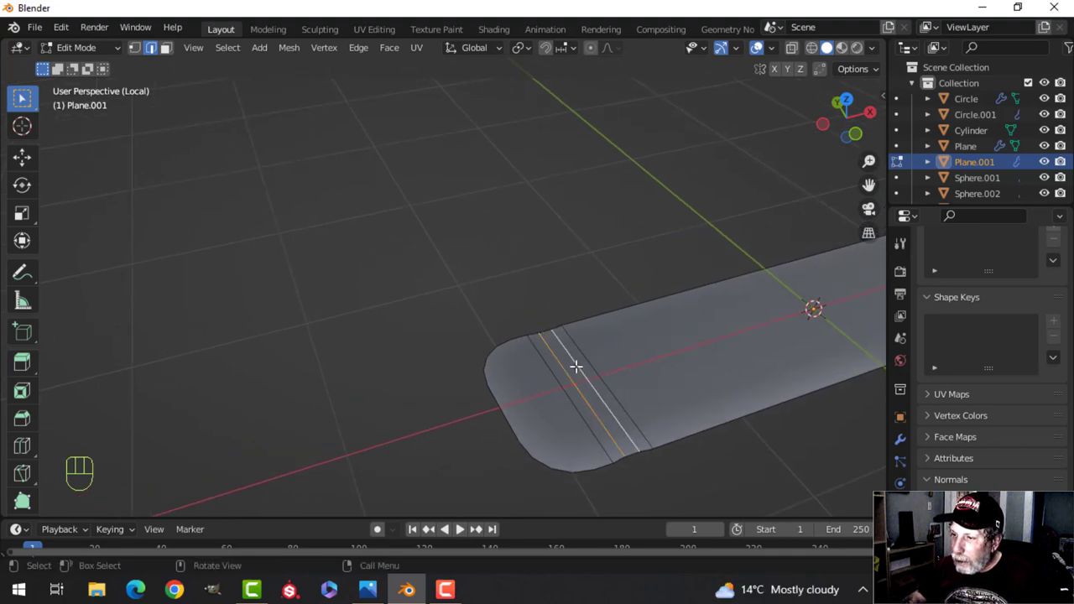
{"action": "key", "text": "x"}
{"action": "left_click", "coordinate": [547, 457]}
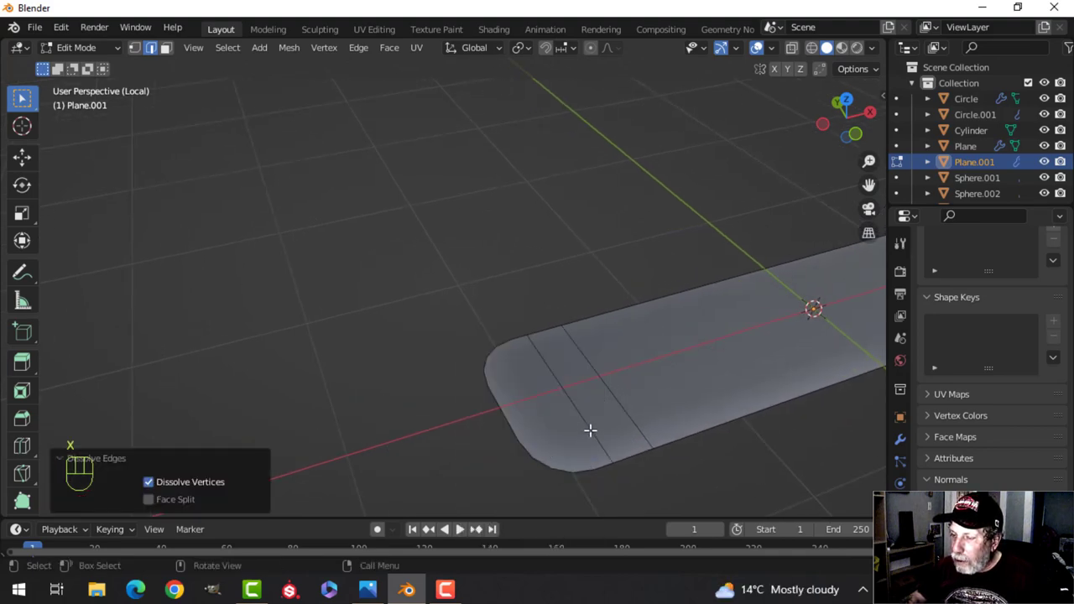
- Dissolve the remaining two crosswise edges on the page block's top and bottom faces and return to Object Mode
{"action": "left_click", "coordinate": [604, 382]}
{"action": "middle_click_drag", "start_coordinate": [605, 384], "coordinate": [571, 182]}
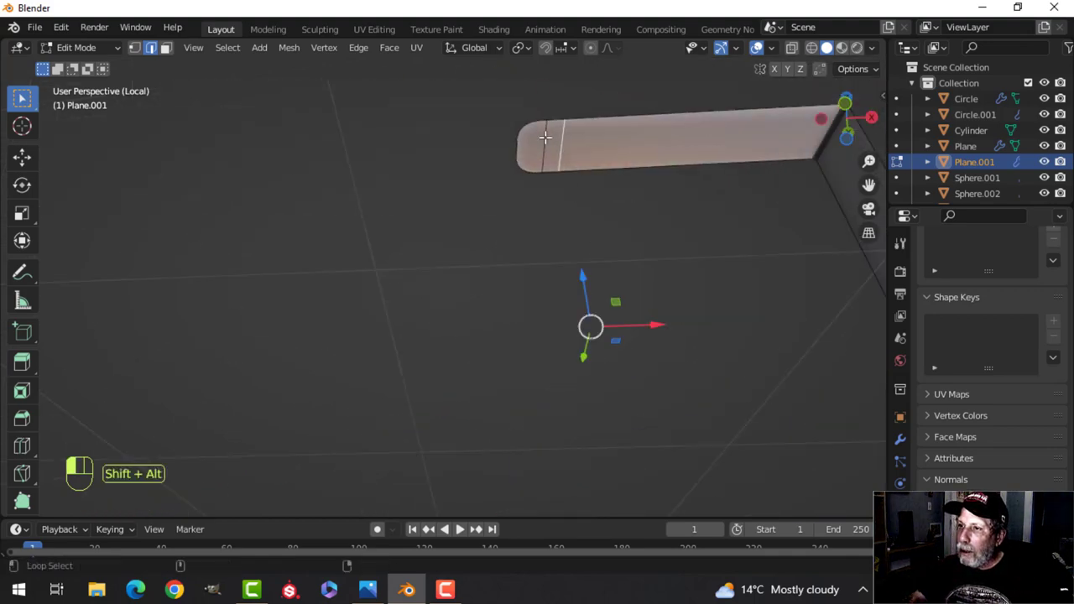
{"action": "middle_click_drag", "start_coordinate": [545, 137], "coordinate": [562, 346]}
{"action": "key", "text": "x"}
{"action": "left_click", "coordinate": [549, 386]}
{"action": "key", "text": "Tab"}
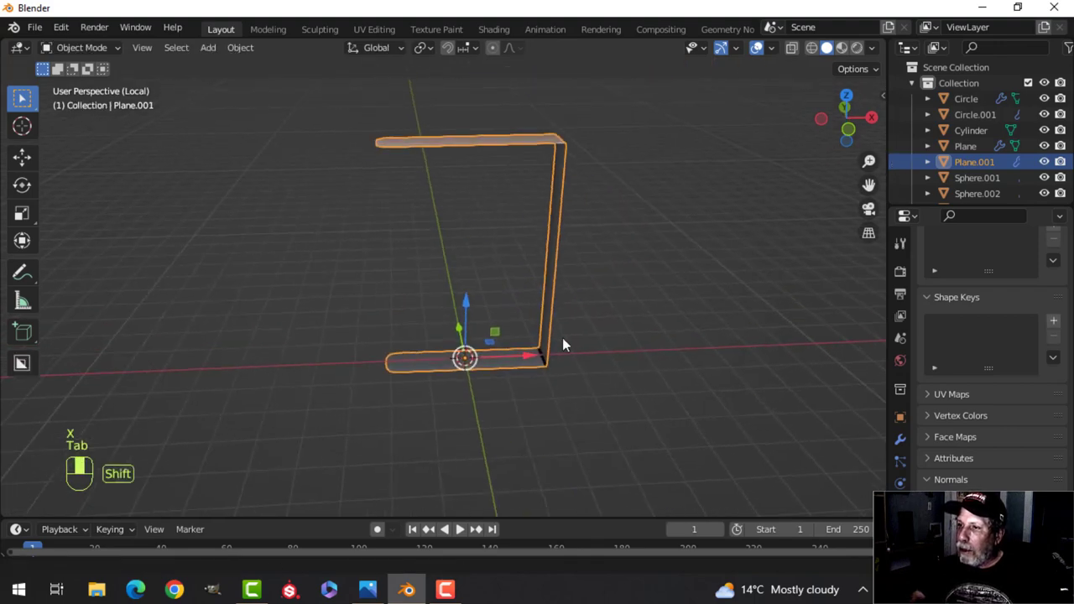
- Deselect the page block, leave local view, and inspect how the pages sit inside the cover
{"action": "key", "text": "alt+a"}
{"action": "middle_click_drag", "start_coordinate": [521, 300], "coordinate": [453, 356]}
{"action": "key", "text": "slash"}
{"action": "scroll", "coordinate": [471, 344], "scroll_direction": "up", "scroll_amount": 4}
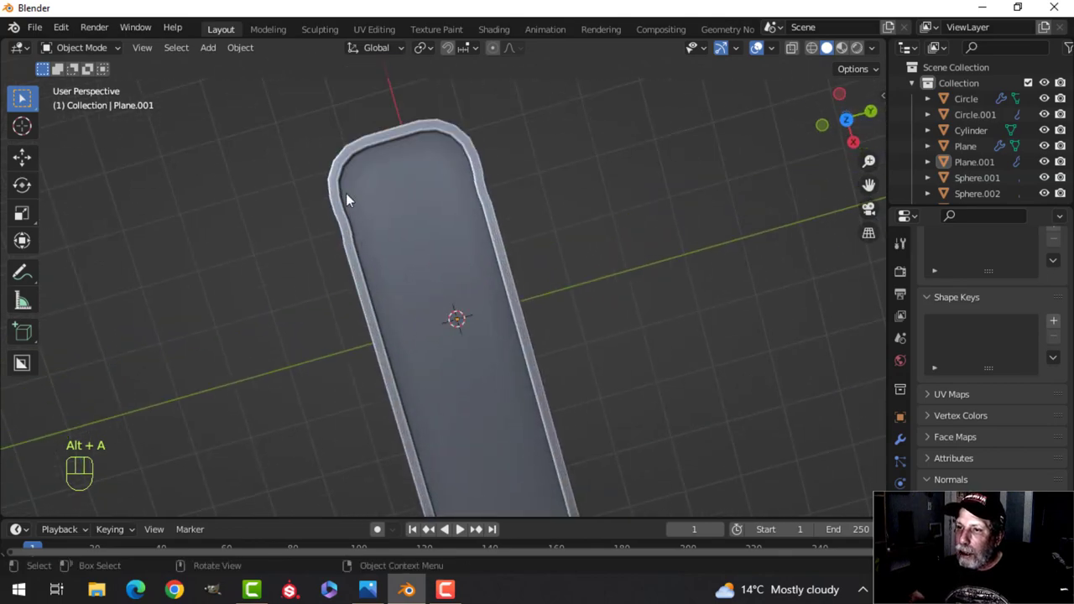
{"action": "scroll", "coordinate": [377, 252], "scroll_direction": "down", "scroll_amount": 4}
{"action": "middle_click_drag", "start_coordinate": [422, 317], "coordinate": [464, 372]}
{"action": "scroll", "coordinate": [473, 314], "scroll_direction": "down", "scroll_amount": 2}
{"action": "middle_click_drag", "start_coordinate": [473, 314], "coordinate": [492, 257]}
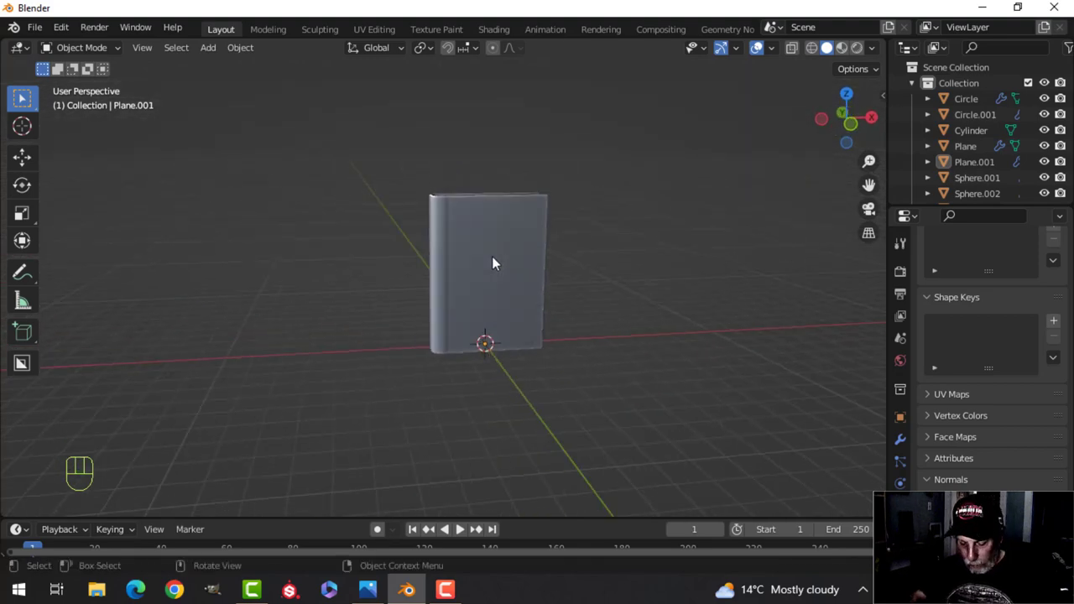
- Unhide all objects, select the whole birdcage, and move it about 50.462 m along X toward the book
{"action": "key", "text": "alt+h"}
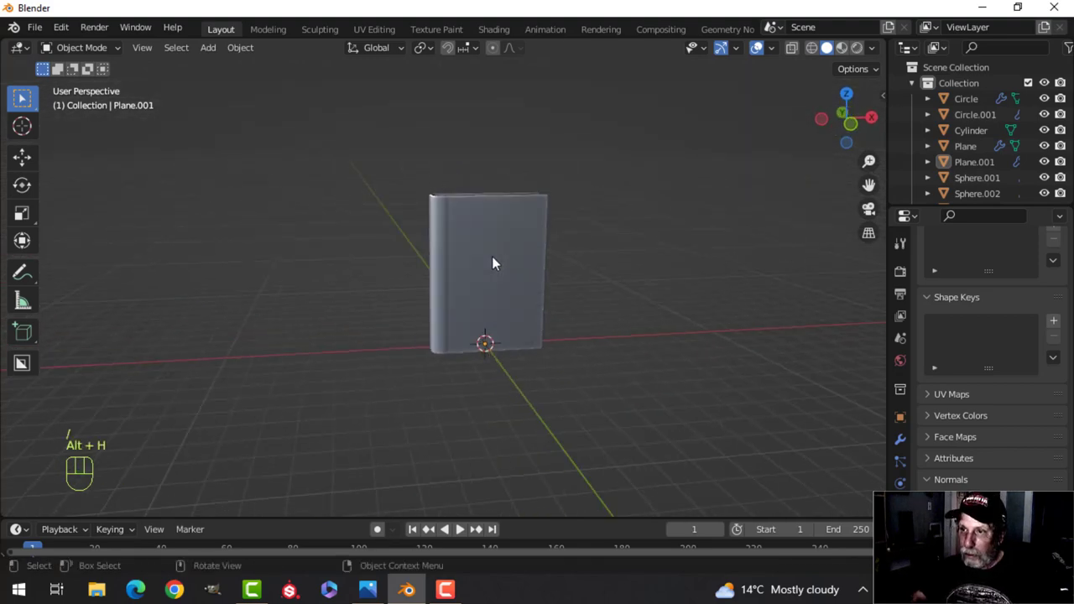
{"action": "scroll", "coordinate": [491, 260], "scroll_direction": "down", "scroll_amount": 5}
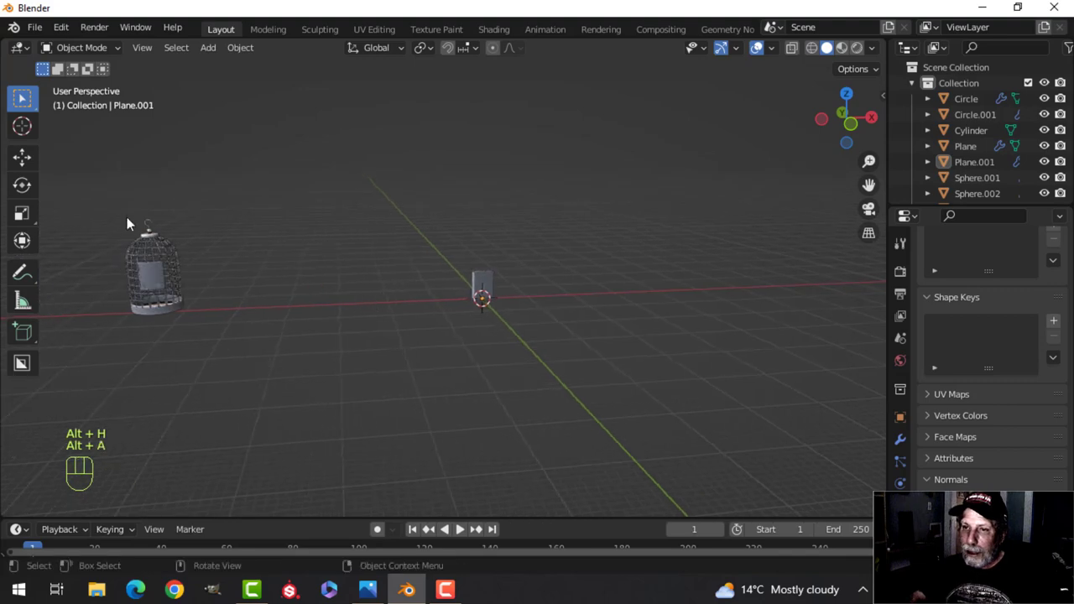
{"action": "left_click_drag", "start_coordinate": [101, 185], "coordinate": [228, 357]}
{"action": "middle_click_drag", "start_coordinate": [228, 357], "coordinate": [271, 332], "text": "shift"}
{"action": "left_click_drag", "start_coordinate": [246, 246], "coordinate": [513, 275]}
{"action": "scroll", "coordinate": [579, 285], "scroll_direction": "up", "scroll_amount": 2}
{"action": "middle_click_drag", "start_coordinate": [586, 289], "coordinate": [481, 300], "text": "shift"}
- Move the birdcage parts into a new collection named Birdcage and collapse that collection in the Outliner
{"action": "key", "text": "m"}
{"action": "left_click", "coordinate": [492, 292]}
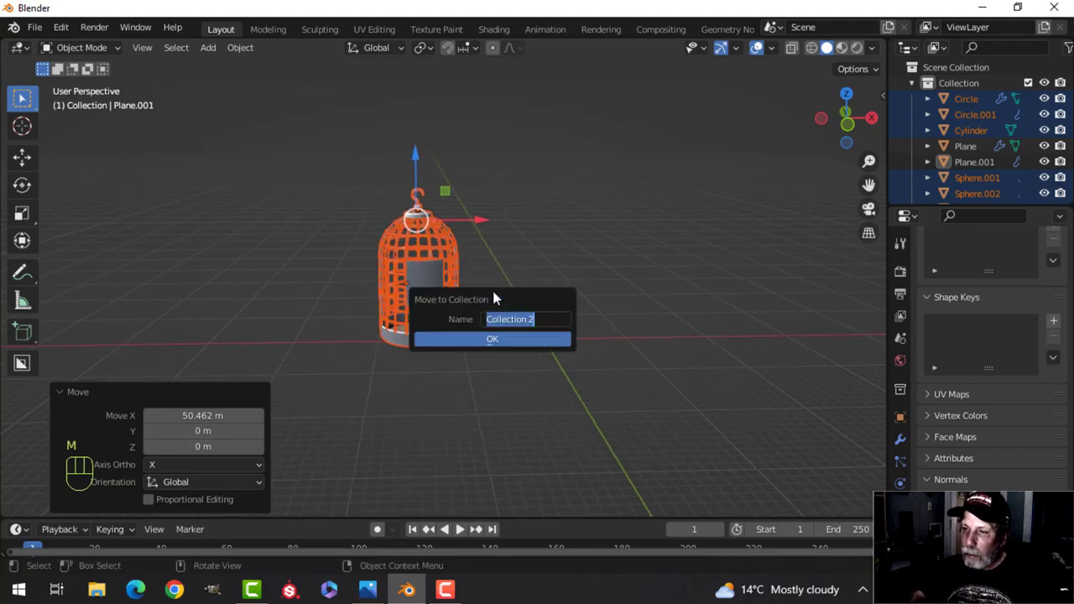
{"action": "type", "text": "Birdcage"}
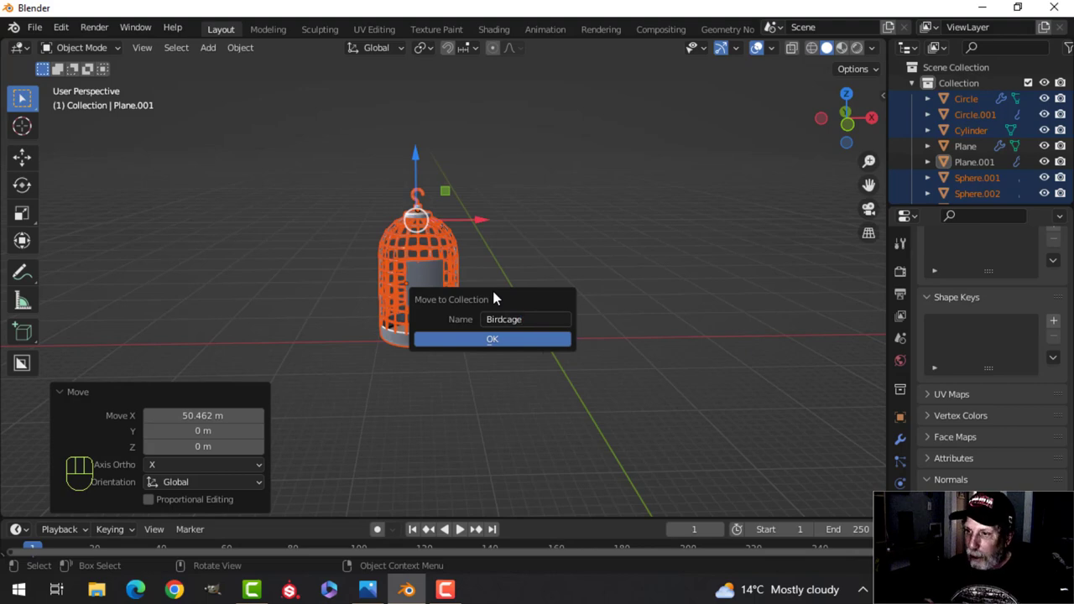
{"action": "left_click", "coordinate": [505, 340]}
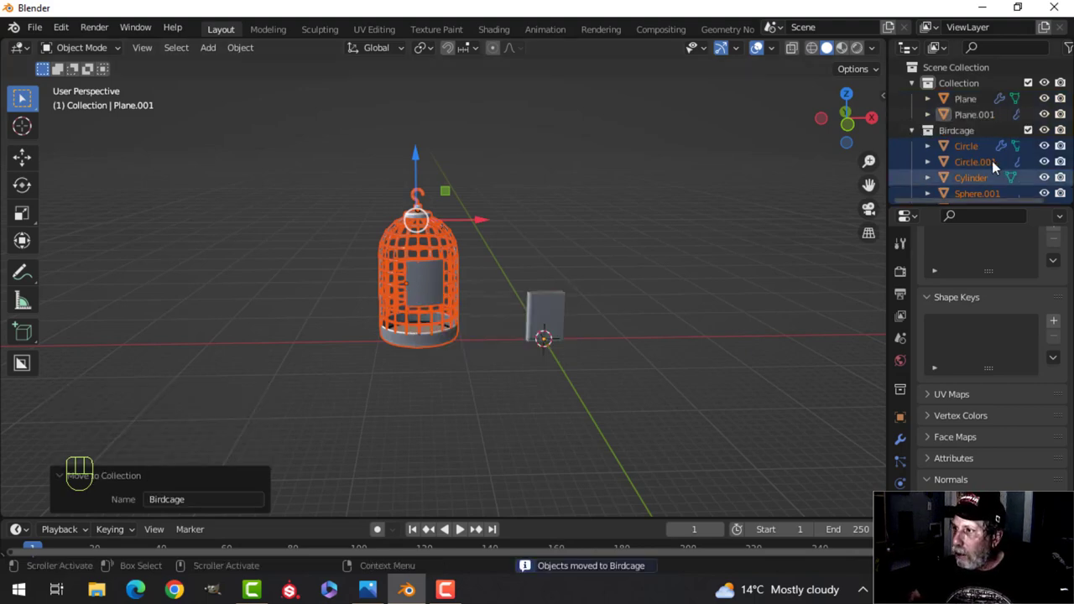
{"action": "left_click", "coordinate": [912, 130]}
{"action": "scroll", "coordinate": [572, 267], "scroll_direction": "up", "scroll_amount": 2}
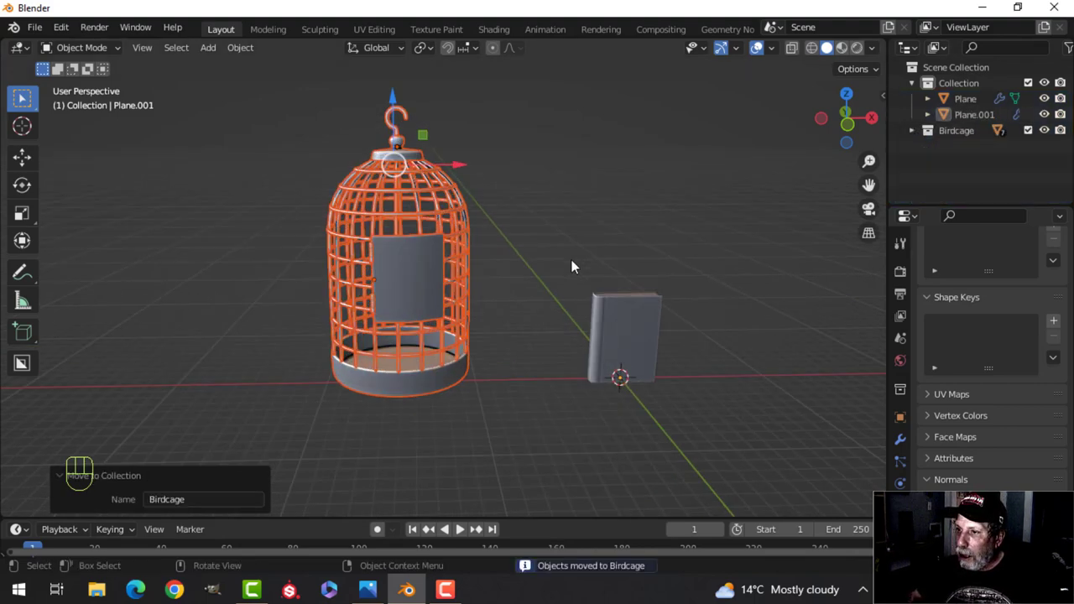
- Select the book's cover and page block and move them into a new collection named Book
{"action": "key", "text": "alt+a"}
{"action": "scroll", "coordinate": [596, 265], "scroll_direction": "down", "scroll_amount": 4}
{"action": "scroll", "coordinate": [553, 239], "scroll_direction": "up", "scroll_amount": 1}
{"action": "left_click_drag", "start_coordinate": [495, 213], "coordinate": [602, 369]}
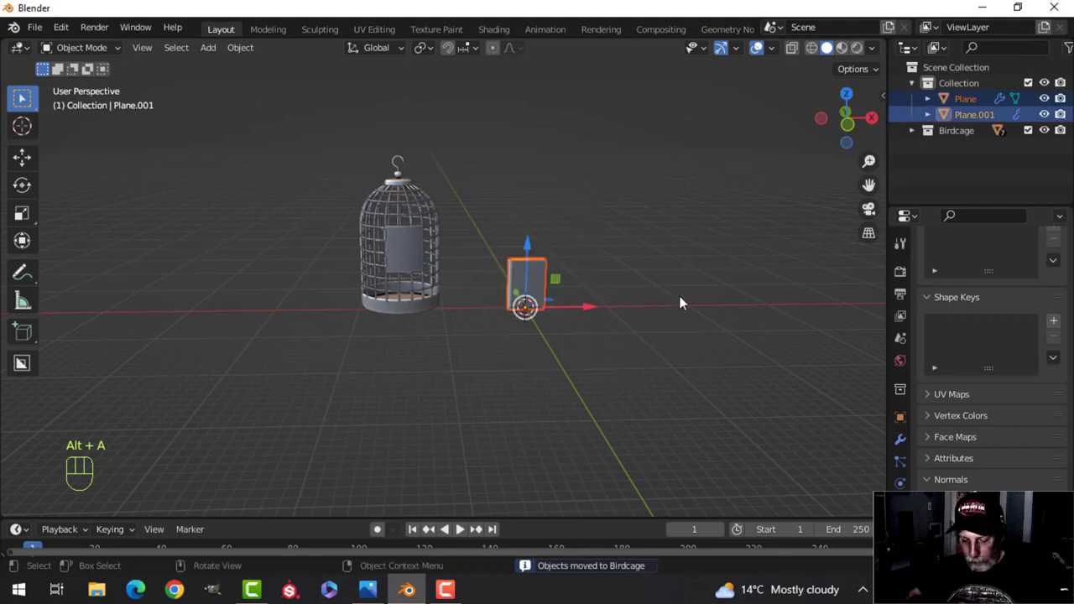
{"action": "key", "text": "m"}
{"action": "left_click", "coordinate": [680, 297]}
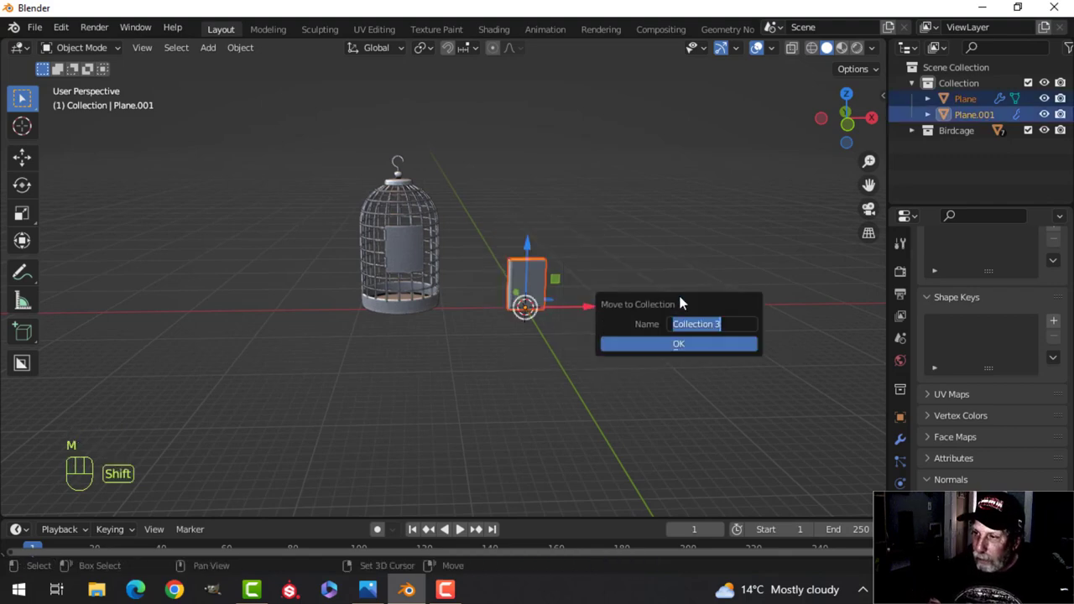
{"action": "left_click", "coordinate": [678, 343]}
- Select all geometry of both book parts in Edit Mode and scale it by about 1.482, then by about 0.912
{"action": "key", "text": "Tab"}
{"action": "key", "text": "a"}
{"action": "scroll", "coordinate": [629, 309], "scroll_direction": "up", "scroll_amount": 3}
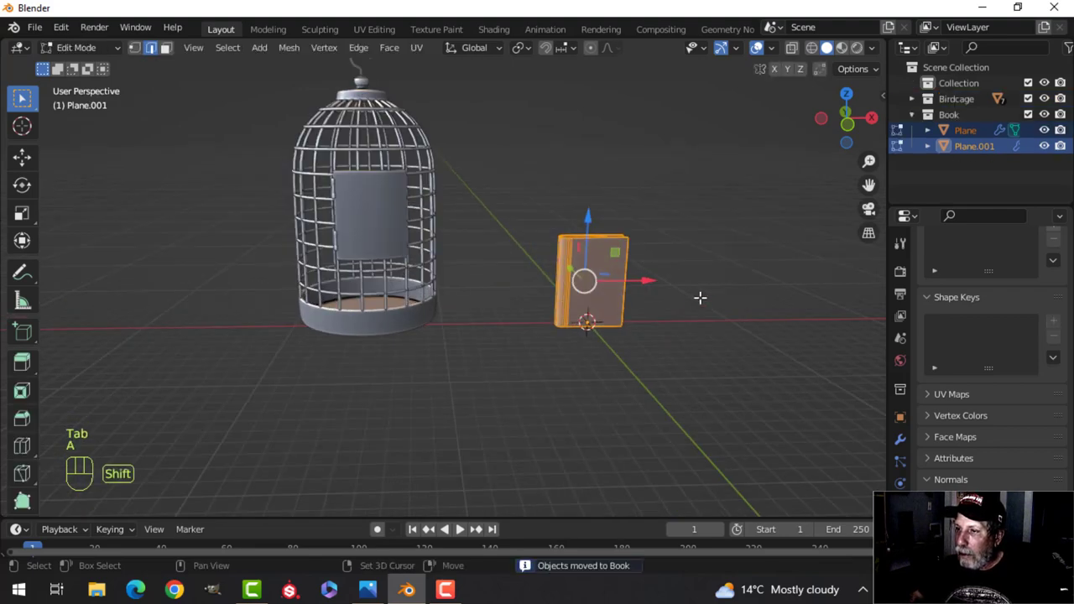
{"action": "middle_click_drag", "start_coordinate": [700, 297], "coordinate": [652, 314], "text": "shift"}
{"action": "key", "text": "s"}
{"action": "left_click", "coordinate": [731, 265]}
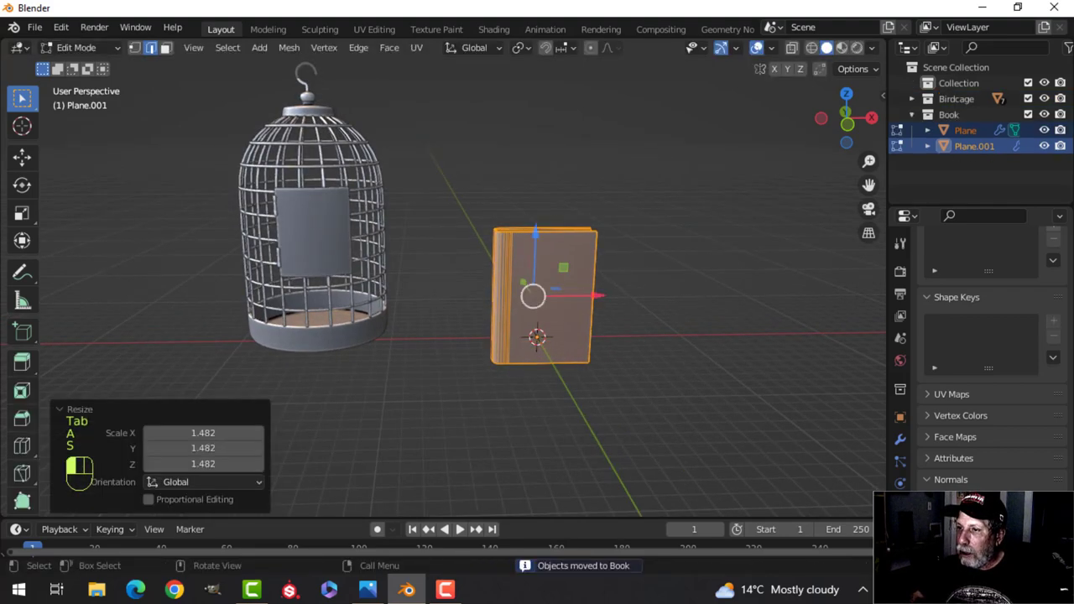
{"action": "key", "text": "s"}
{"action": "left_click", "coordinate": [671, 267]}
- Raise the book in front view so its base rests on the ground line, then return to Object Mode and deselect everything
{"action": "key", "text": "KP_1"}
{"action": "key", "text": "g"}
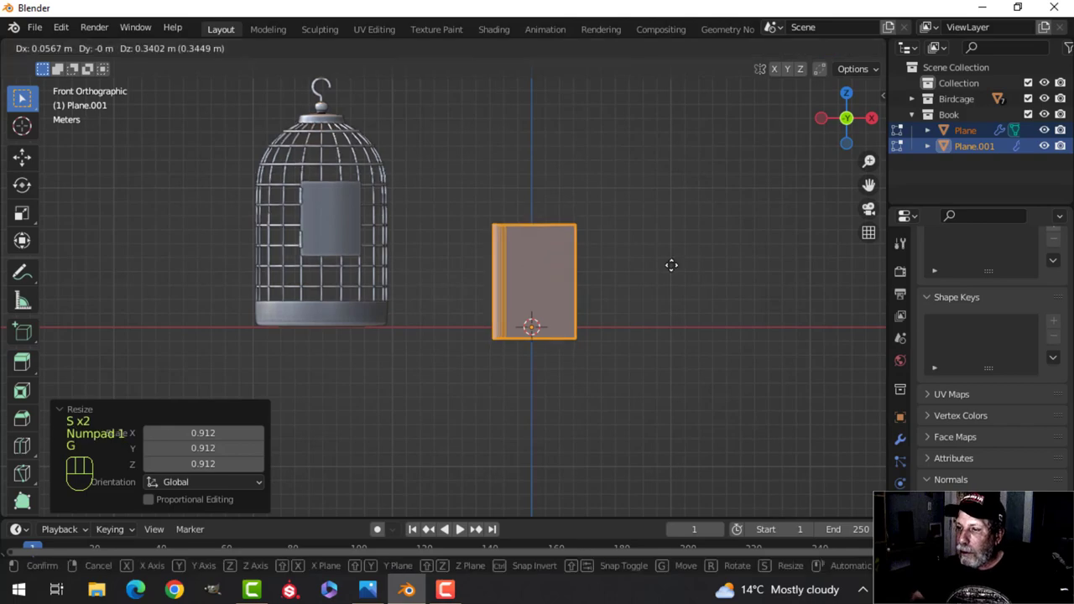
{"action": "left_click", "coordinate": [672, 257]}
{"action": "key", "text": "Tab"}
{"action": "key", "text": "alt+a"}
- Examine the birdcage and the resized book side by side from several angles and distances
{"action": "middle_click_drag", "start_coordinate": [487, 225], "coordinate": [564, 306]}
{"action": "scroll", "coordinate": [617, 261], "scroll_direction": "up", "scroll_amount": 4}
{"action": "middle_click_drag", "start_coordinate": [564, 306], "coordinate": [530, 285]}
{"action": "middle_click_drag", "start_coordinate": [344, 302], "coordinate": [564, 325], "text": "shift"}
{"action": "scroll", "coordinate": [439, 242], "scroll_direction": "down", "scroll_amount": 2}
{"action": "middle_click_drag", "start_coordinate": [440, 252], "coordinate": [355, 243]}
{"action": "scroll", "coordinate": [393, 251], "scroll_direction": "up", "scroll_amount": 2}
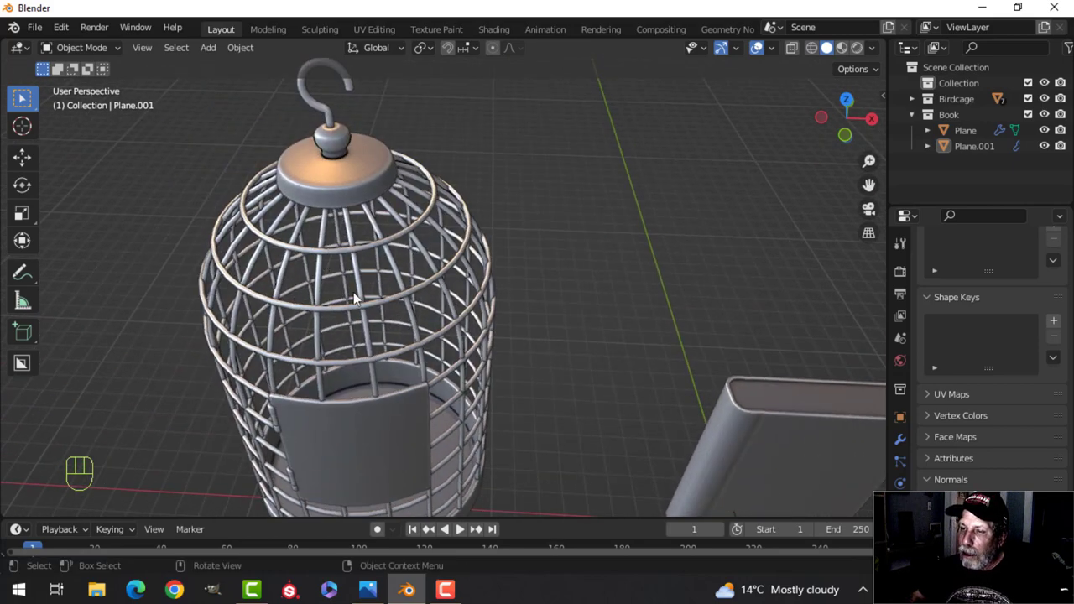
{"action": "scroll", "coordinate": [352, 293], "scroll_direction": "up", "scroll_amount": 1}
{"action": "scroll", "coordinate": [350, 295], "scroll_direction": "down", "scroll_amount": 6}
{"action": "middle_click_drag", "start_coordinate": [420, 327], "coordinate": [462, 283]}
{"action": "scroll", "coordinate": [461, 284], "scroll_direction": "up", "scroll_amount": 3}
{"action": "scroll", "coordinate": [461, 284], "scroll_direction": "up", "scroll_amount": 1}
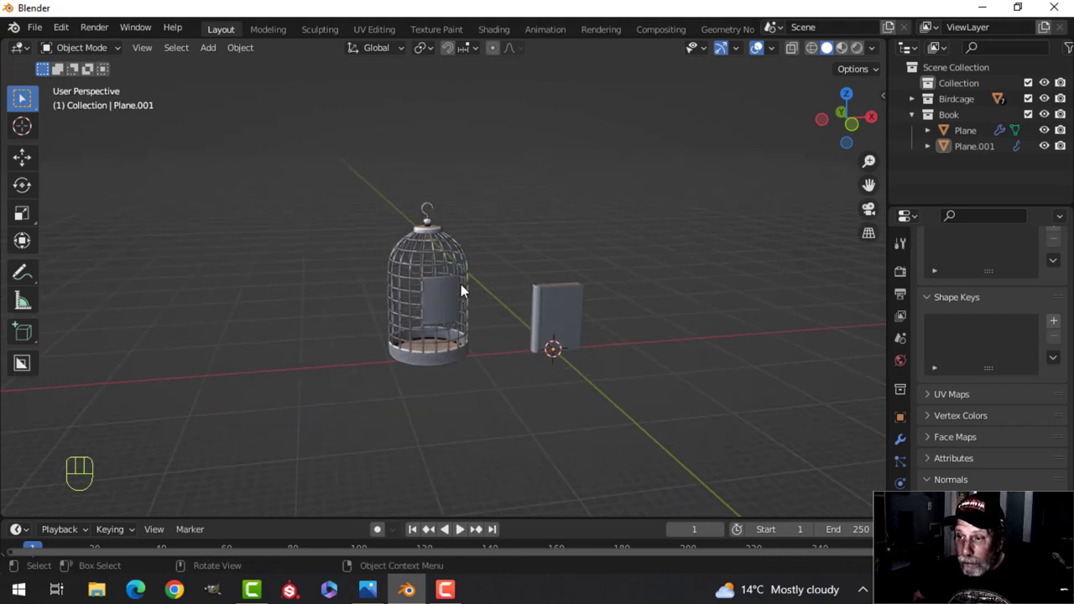
- Select the whole birdcage, isolate it in Local View, and show the Statistics overlay to read its geometry counts
{"action": "scroll", "coordinate": [460, 287], "scroll_direction": "up", "scroll_amount": 1}
{"action": "middle_click_drag", "start_coordinate": [467, 280], "coordinate": [499, 254]}
{"action": "left_click_drag", "start_coordinate": [347, 123], "coordinate": [509, 470]}
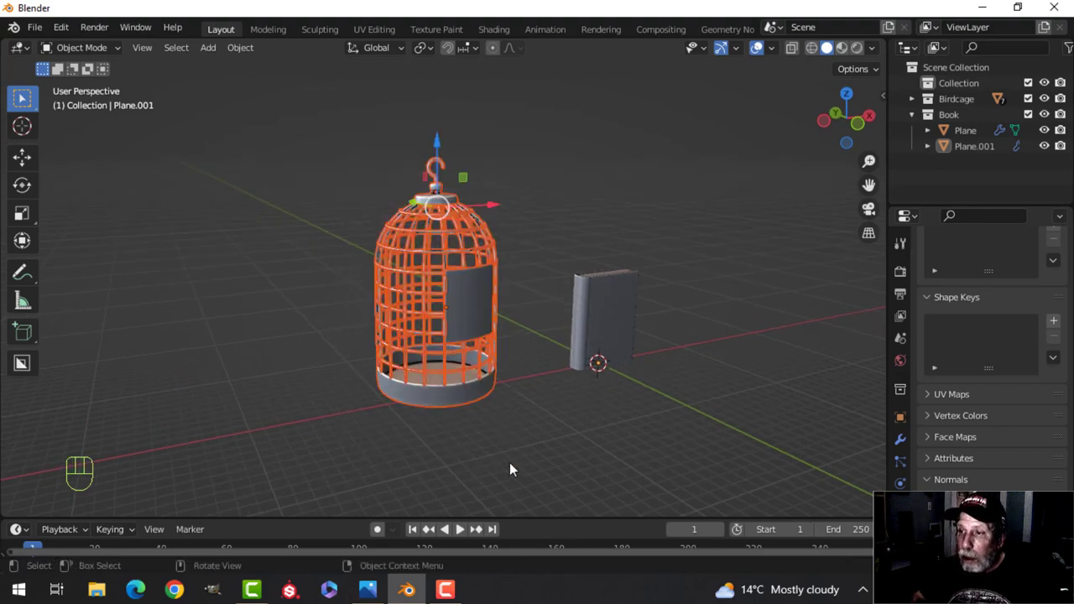
{"action": "key", "text": "KP_Divide"}
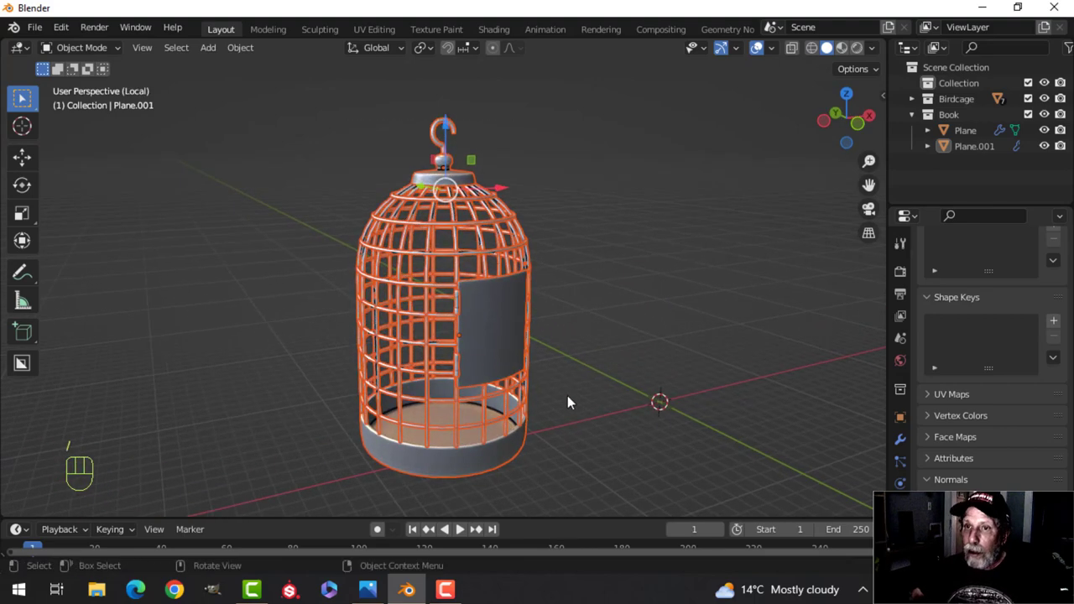
{"action": "left_click", "coordinate": [772, 50]}
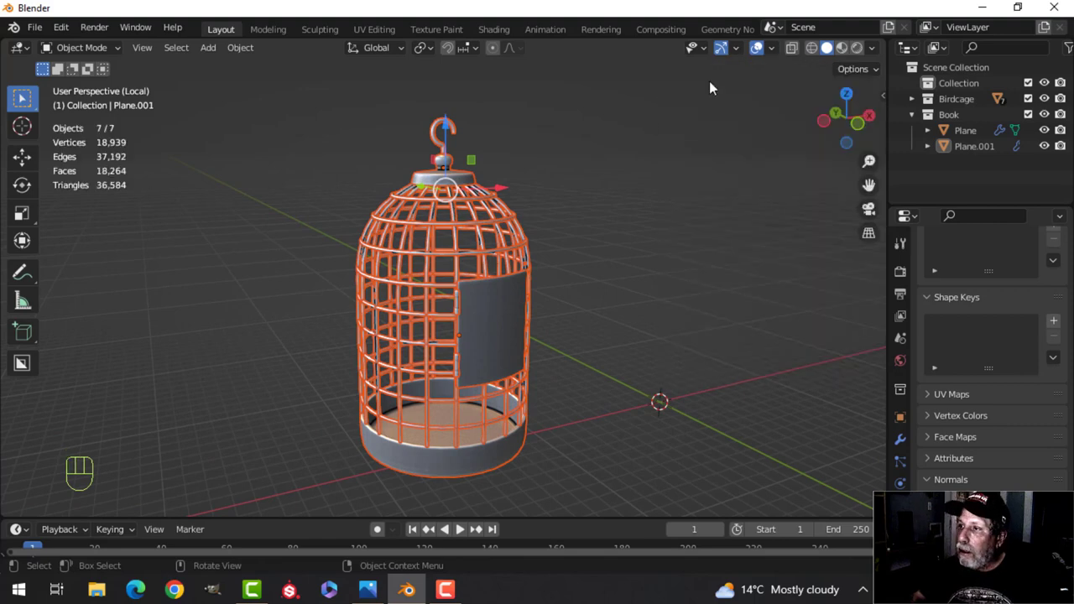
- Turn off the Statistics overlay, then leave Local View with nothing selected
{"action": "left_click", "coordinate": [772, 50]}
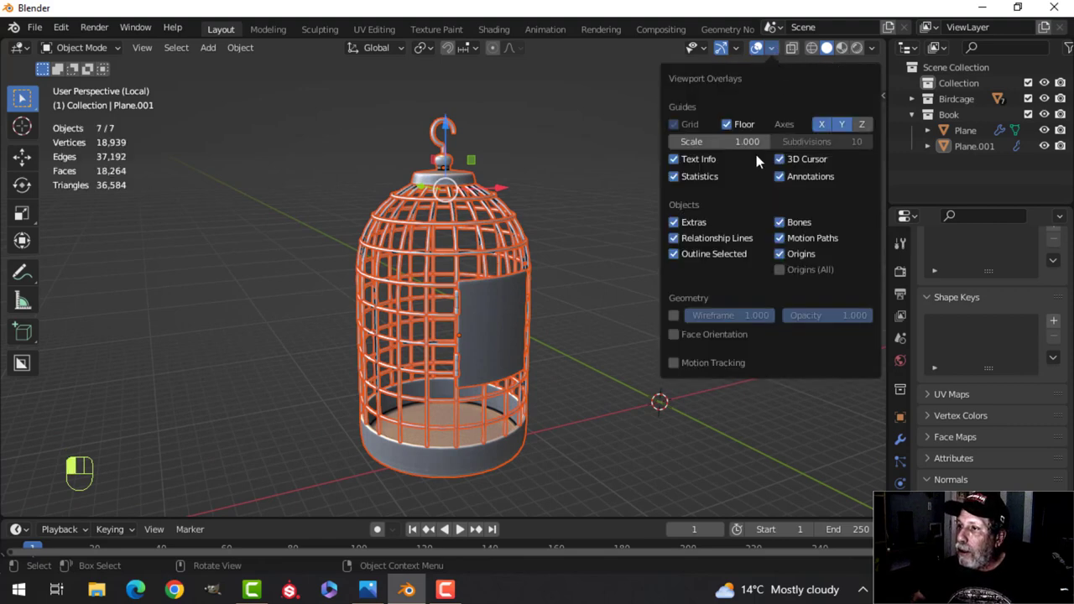
{"action": "left_click", "coordinate": [699, 176]}
{"action": "key", "text": "alt+a"}
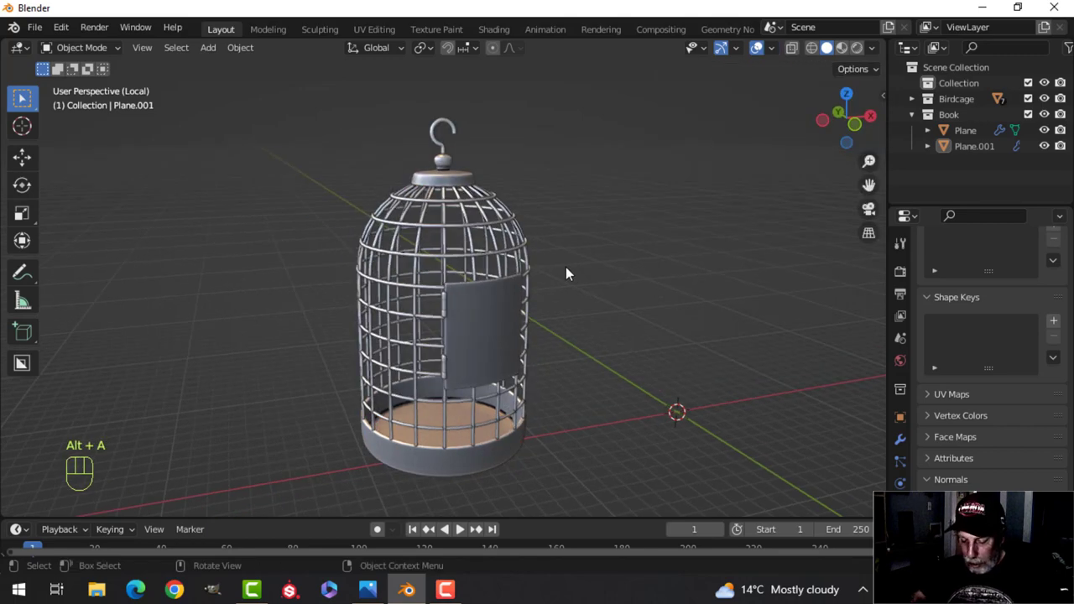
{"action": "key", "text": "slash"}
{"action": "key", "text": "alt+a"}
- Open the book cover in Edit Mode, clear its selection, and switch to face selection
{"action": "middle_click_drag", "start_coordinate": [647, 298], "coordinate": [590, 316]}
{"action": "scroll", "coordinate": [590, 316], "scroll_direction": "up", "scroll_amount": 3}
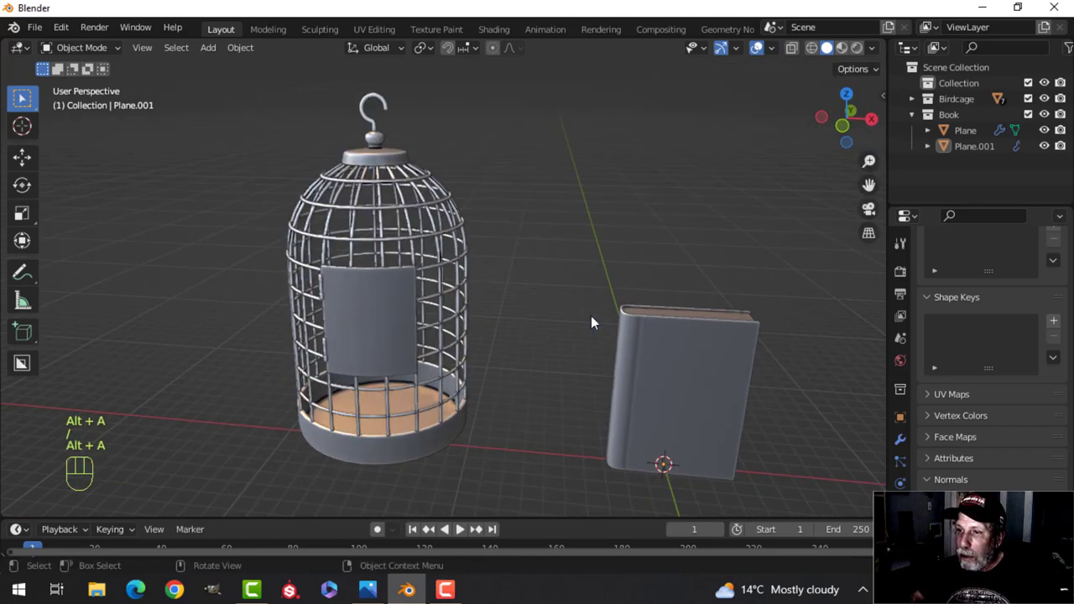
{"action": "middle_click_drag", "start_coordinate": [651, 332], "coordinate": [428, 252], "text": "shift"}
{"action": "scroll", "coordinate": [438, 285], "scroll_direction": "up", "scroll_amount": 2}
{"action": "mouse_move", "coordinate": [428, 285]}
{"action": "middle_mouse_down"}
{"action": "mouse_move", "coordinate": [569, 267]}
{"action": "mouse_move", "coordinate": [414, 276]}
{"action": "middle_mouse_up"}
{"action": "left_click", "coordinate": [413, 268]}
{"action": "key", "text": "Tab"}
{"action": "middle_click", "coordinate": [427, 274], "text": "alt"}
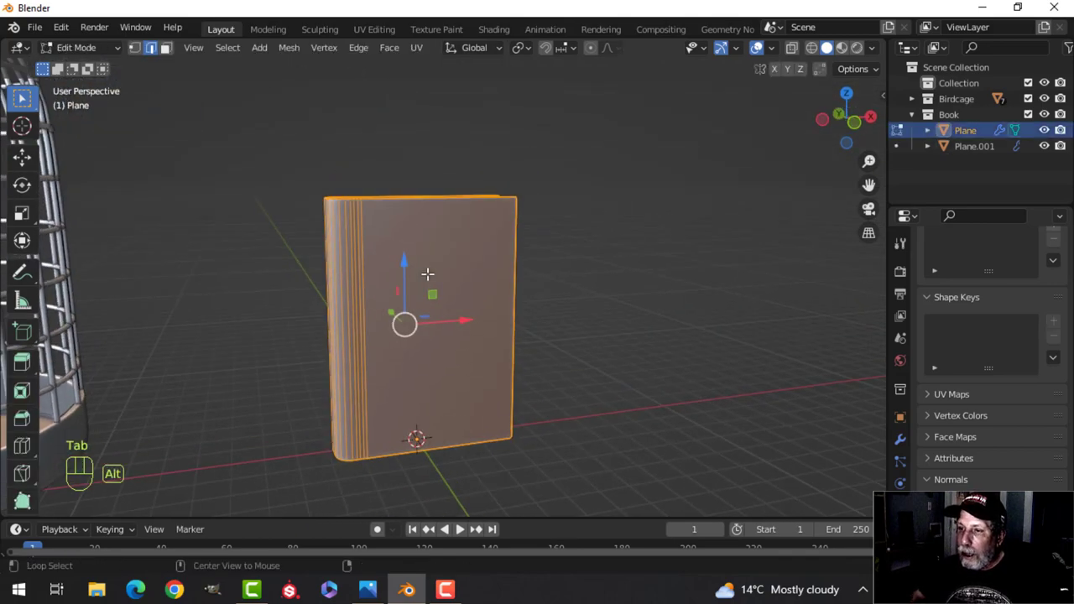
{"action": "key", "text": "alt+a"}
{"action": "key", "text": "3"}
- Select the large front cover face, snap the 3D cursor to it, and return to Object Mode
{"action": "left_click", "coordinate": [460, 261]}
{"action": "scroll", "coordinate": [446, 276], "scroll_direction": "down", "scroll_amount": 3}
{"action": "scroll", "coordinate": [446, 276], "scroll_direction": "up", "scroll_amount": 3}
{"action": "scroll", "coordinate": [411, 305], "scroll_direction": "down", "scroll_amount": 3}
{"action": "middle_click_drag", "start_coordinate": [446, 276], "coordinate": [344, 294]}
{"action": "scroll", "coordinate": [411, 305], "scroll_direction": "up", "scroll_amount": 3}
{"action": "scroll", "coordinate": [361, 245], "scroll_direction": "up", "scroll_amount": 2}
{"action": "middle_click_drag", "start_coordinate": [251, 281], "coordinate": [377, 257], "text": "shift"}
{"action": "key", "text": "alt+a"}
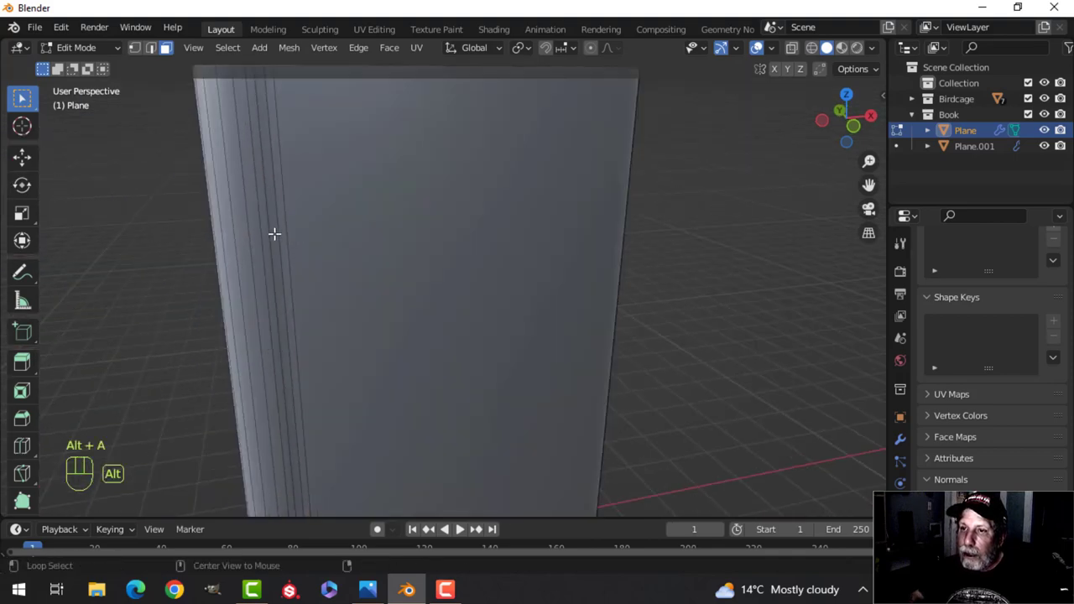
{"action": "middle_click_drag", "start_coordinate": [274, 234], "coordinate": [288, 250], "text": "shift"}
{"action": "left_click", "coordinate": [436, 231]}
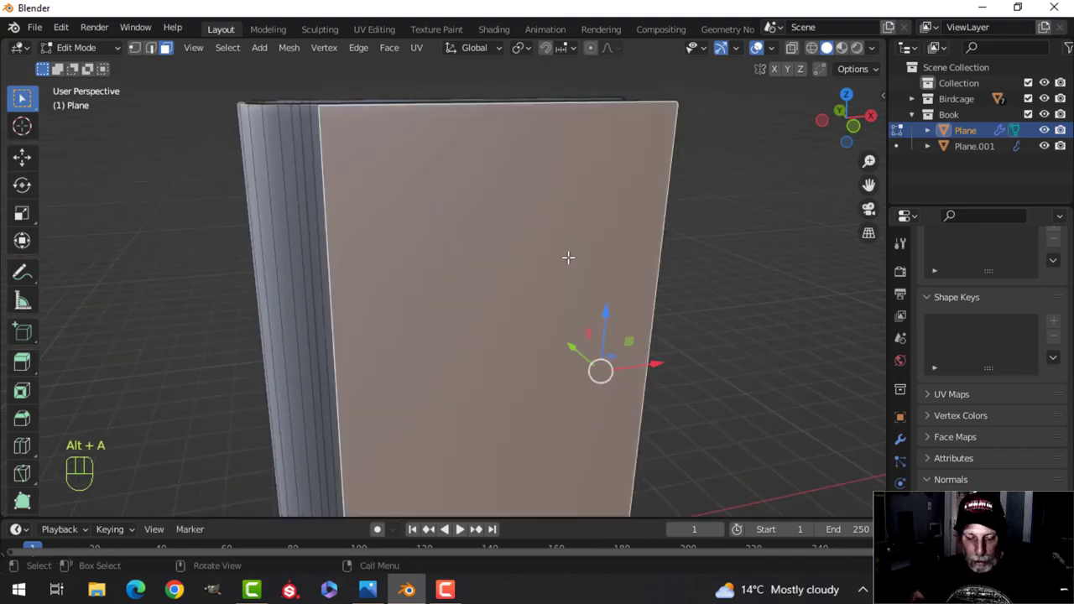
{"action": "key", "text": "shift+s"}
{"action": "left_click", "coordinate": [557, 350]}
{"action": "key", "text": "Tab"}
- Add a 2 m plane at the 3D cursor on the book's front cover
{"action": "middle_click_drag", "start_coordinate": [531, 275], "coordinate": [551, 271]}
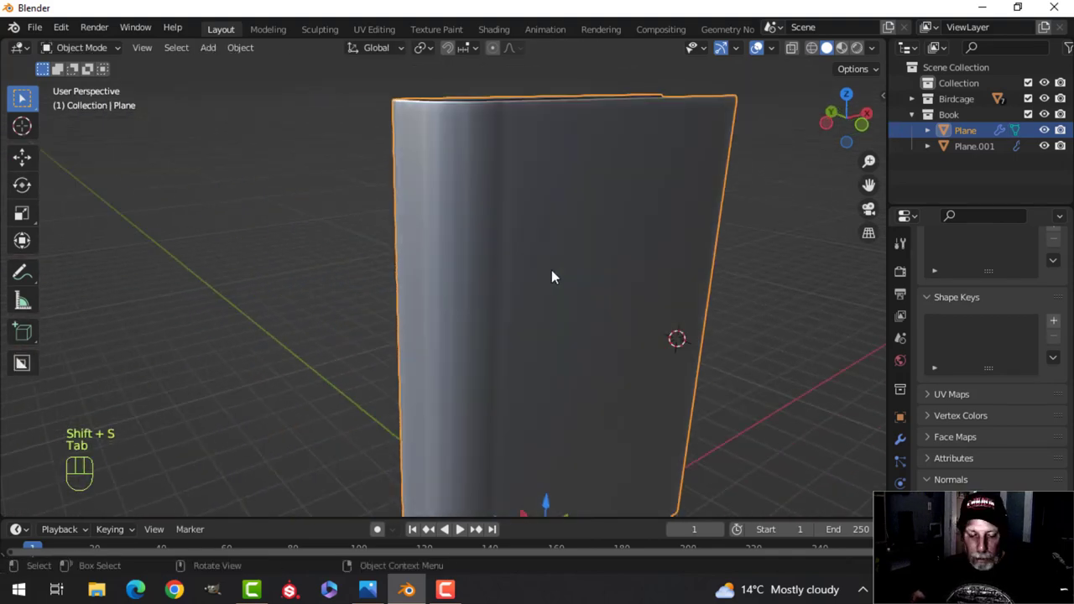
{"action": "key", "text": "shift+a"}
{"action": "mouse_move", "coordinate": [515, 235]}
{"action": "left_click", "coordinate": [623, 238]}
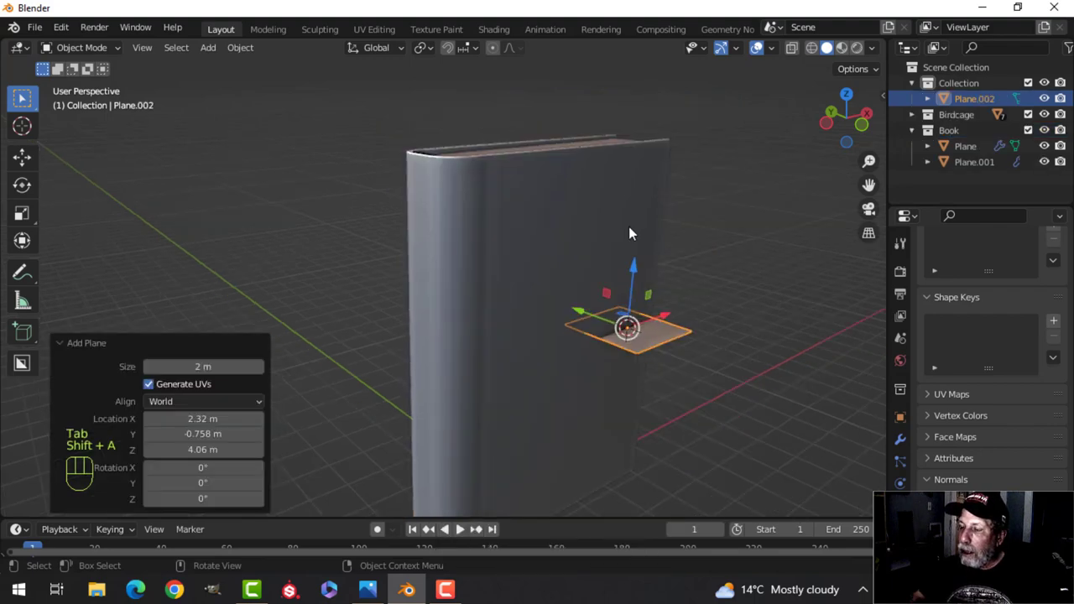
- Rotate all of the new plane's geometry 90° about the X axis in Edit Mode
{"action": "middle_click_drag", "start_coordinate": [629, 226], "coordinate": [629, 298]}
{"action": "key", "text": "Tab"}
{"action": "key", "text": "a"}
{"action": "key", "text": "r"}
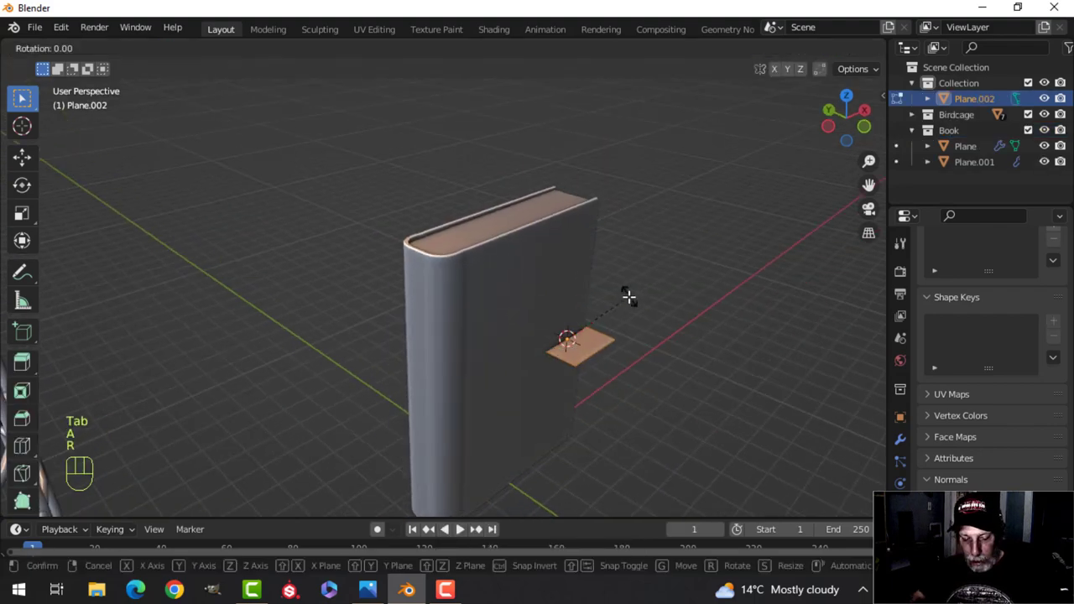
{"action": "type", "text": "x"}
{"action": "type", "text": "90"}
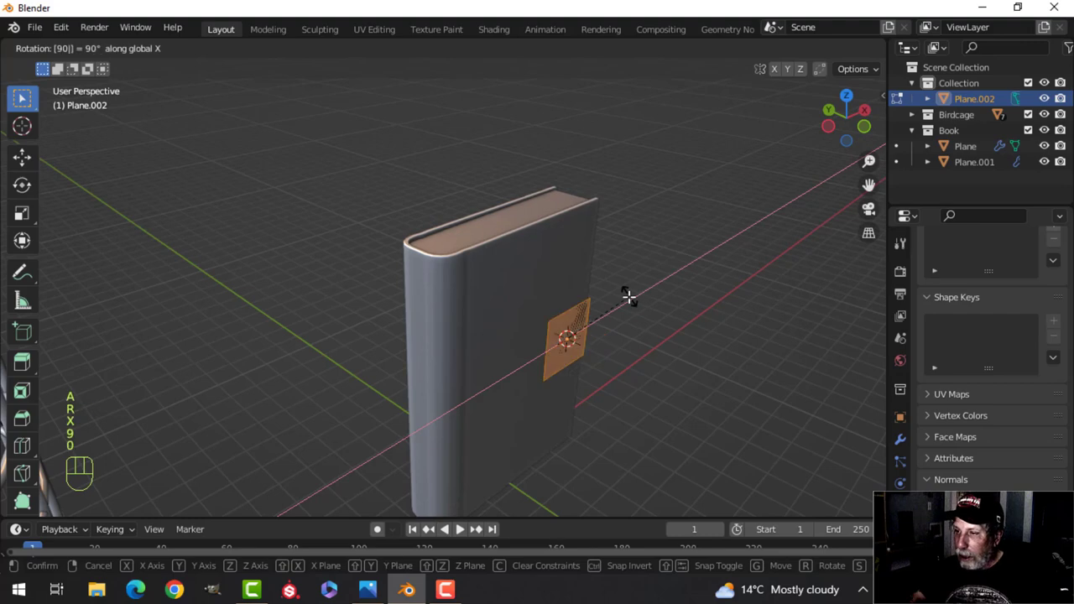
{"action": "key", "text": "Return"}
- Move the plane about -1.636 m along X and 2.155 m along Z to the upper part of the front cover
{"action": "middle_click_drag", "start_coordinate": [629, 295], "coordinate": [635, 260]}
{"action": "left_click_drag", "start_coordinate": [563, 311], "coordinate": [494, 308]}
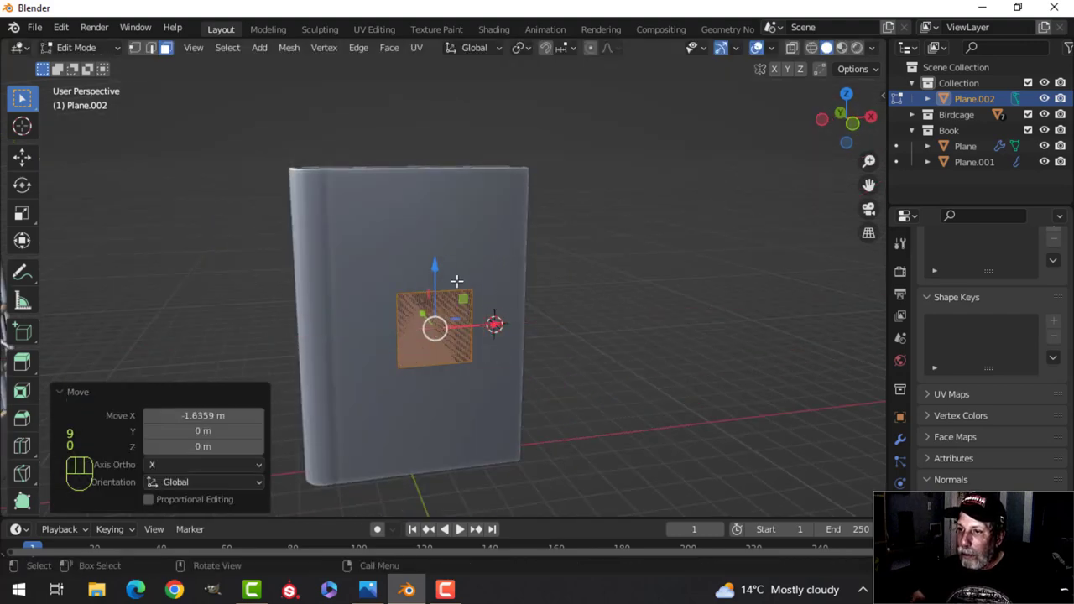
{"action": "left_click_drag", "start_coordinate": [433, 263], "coordinate": [426, 177]}
{"action": "middle_click_drag", "start_coordinate": [496, 207], "coordinate": [457, 252], "text": "shift"}
- Widen the plane along X into a rectangular title panel and shift it about -0.324 m along X
{"action": "middle_click_drag", "start_coordinate": [457, 252], "coordinate": [451, 251]}
{"action": "key", "text": "s"}
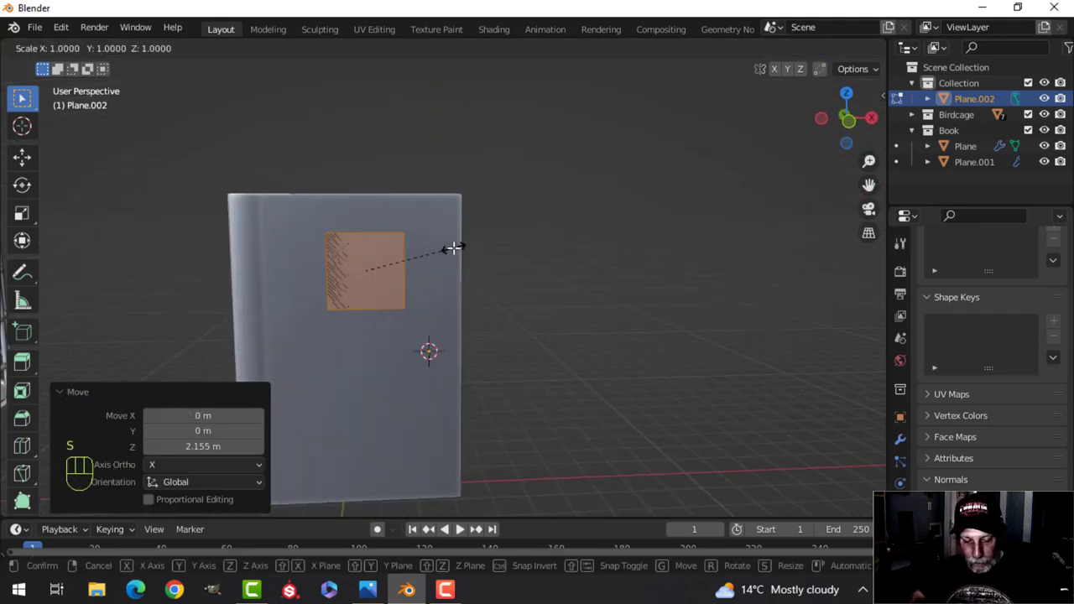
{"action": "key", "text": "x"}
{"action": "left_click", "coordinate": [526, 250]}
{"action": "left_click_drag", "start_coordinate": [431, 271], "coordinate": [411, 271]}
- Nudge the title panel slightly outward along Y from the front cover, then return to Object Mode and deselect it
{"action": "middle_click_drag", "start_coordinate": [412, 271], "coordinate": [444, 247]}
{"action": "middle_click_drag", "start_coordinate": [688, 369], "coordinate": [580, 230], "text": "shift"}
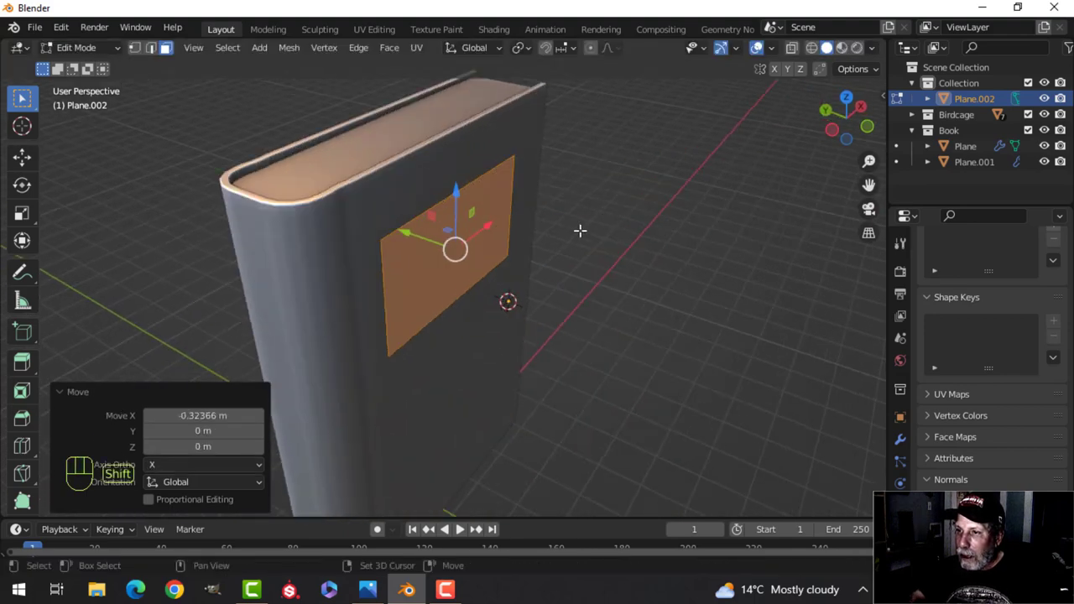
{"action": "middle_click_drag", "start_coordinate": [520, 251], "coordinate": [511, 199]}
{"action": "scroll", "coordinate": [540, 274], "scroll_direction": "up", "scroll_amount": 3}
{"action": "middle_click_drag", "start_coordinate": [457, 168], "coordinate": [475, 188]}
{"action": "left_click_drag", "start_coordinate": [423, 156], "coordinate": [427, 158]}
{"action": "key", "text": "Tab"}
{"action": "scroll", "coordinate": [653, 276], "scroll_direction": "down", "scroll_amount": 5}
{"action": "middle_click_drag", "start_coordinate": [626, 232], "coordinate": [626, 265], "text": "shift"}
{"action": "key", "text": "alt+a"}
- Add a Solidify modifier to the title panel plane
{"action": "middle_click_drag", "start_coordinate": [637, 322], "coordinate": [626, 260]}
{"action": "middle_click_drag", "start_coordinate": [625, 331], "coordinate": [623, 261], "text": "shift"}
{"action": "left_click", "coordinate": [491, 180]}
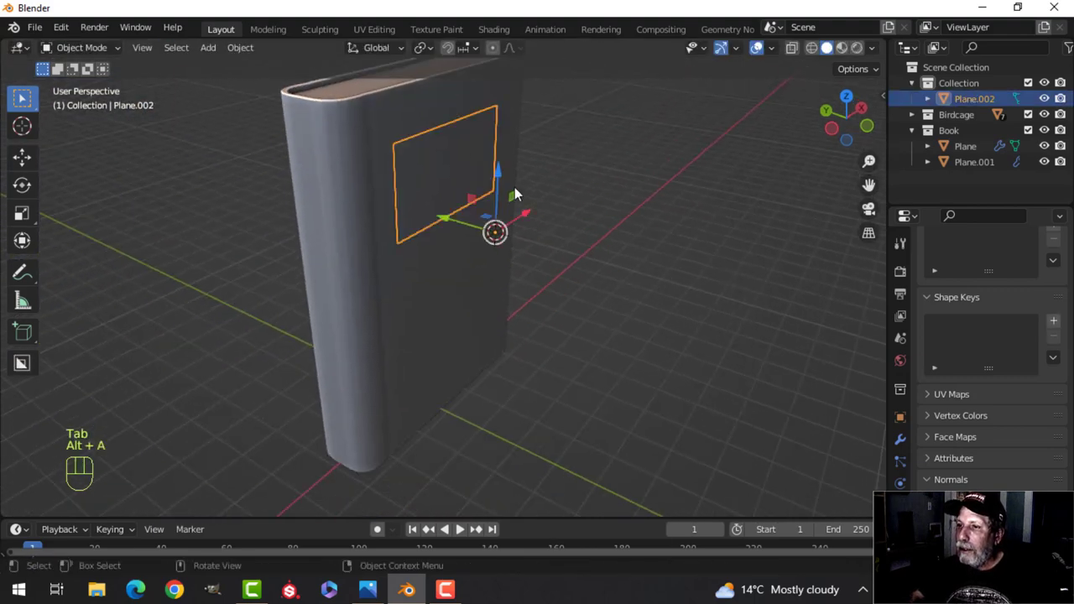
{"action": "left_click", "coordinate": [899, 441]}
{"action": "left_click", "coordinate": [949, 268]}
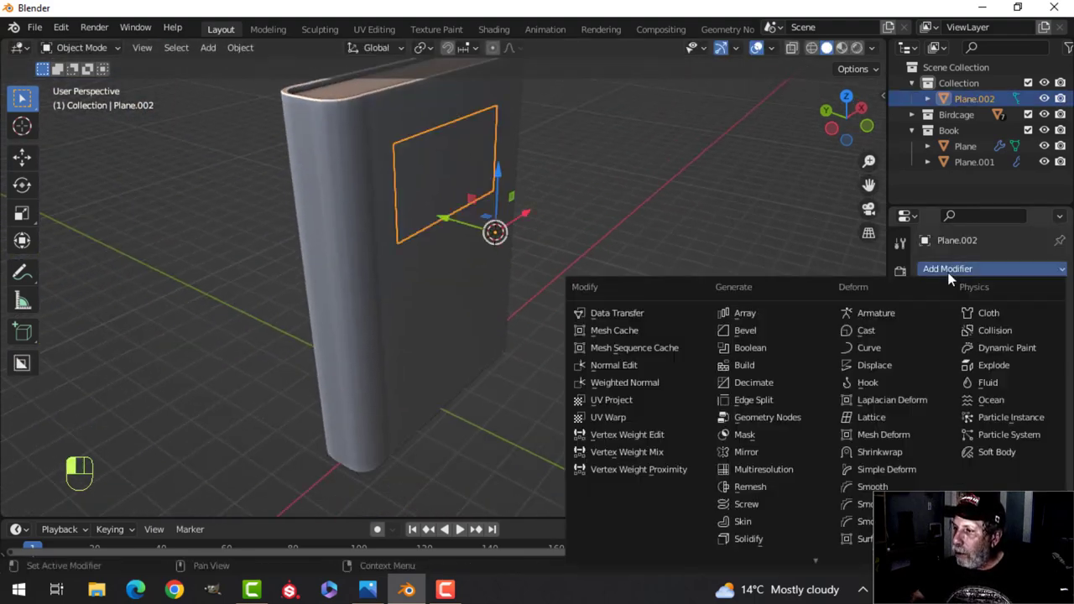
{"action": "left_click", "coordinate": [761, 539]}
- Deselect everything, hide the overlays and gizmos, and examine the book with its title panel beside the birdcage
{"action": "middle_click_drag", "start_coordinate": [599, 331], "coordinate": [552, 411]}
{"action": "scroll", "coordinate": [636, 408], "scroll_direction": "up", "scroll_amount": 5}
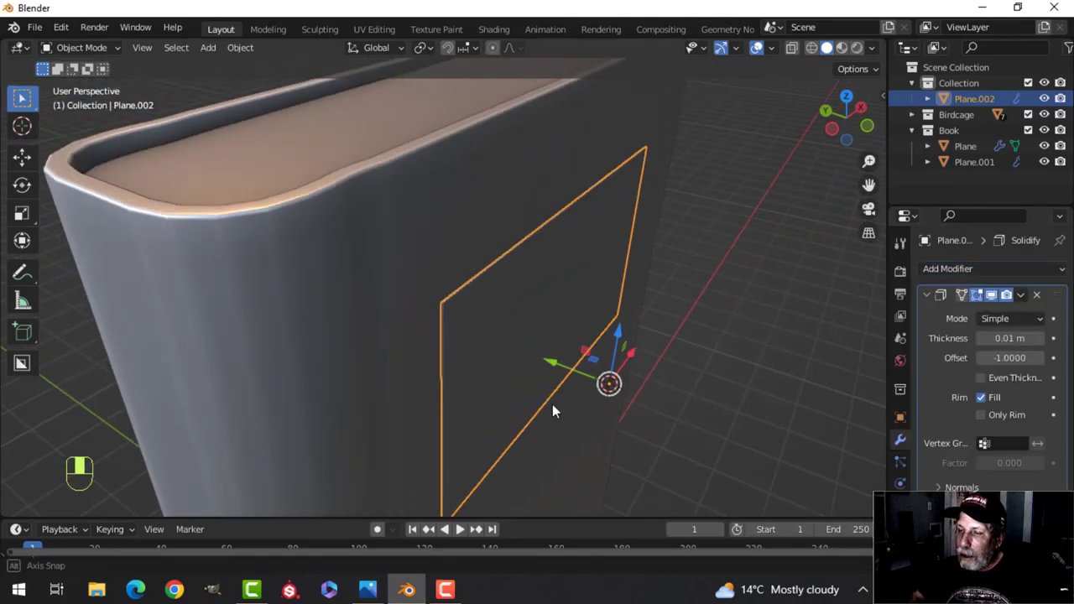
{"action": "key", "text": "alt+a"}
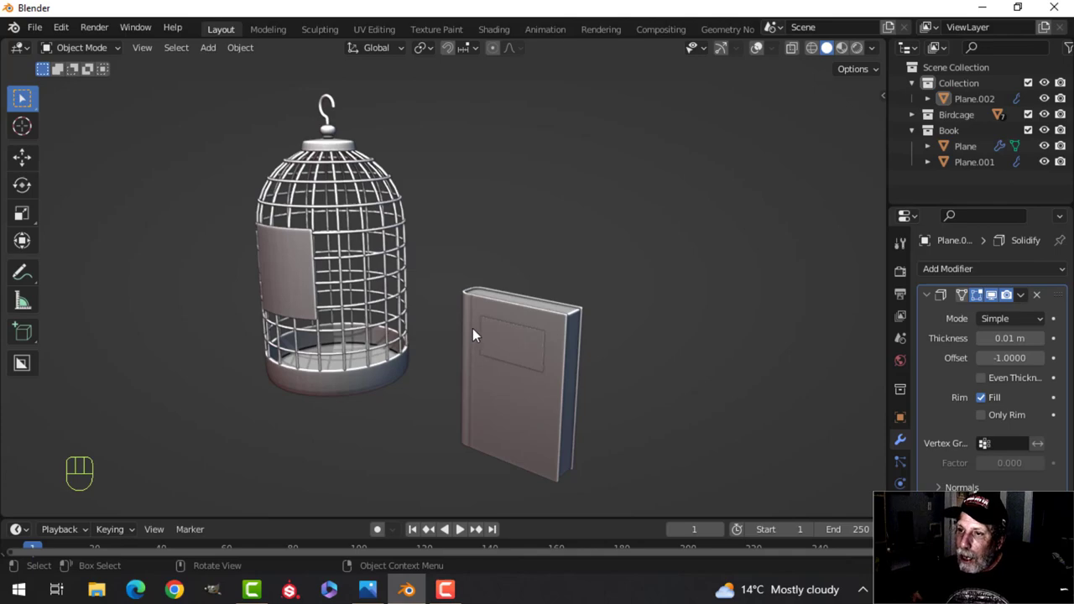
{"action": "middle_click_drag", "start_coordinate": [473, 334], "coordinate": [461, 363]}
{"action": "scroll", "coordinate": [461, 351], "scroll_direction": "up", "scroll_amount": 1}
{"action": "scroll", "coordinate": [453, 357], "scroll_direction": "down", "scroll_amount": 1}
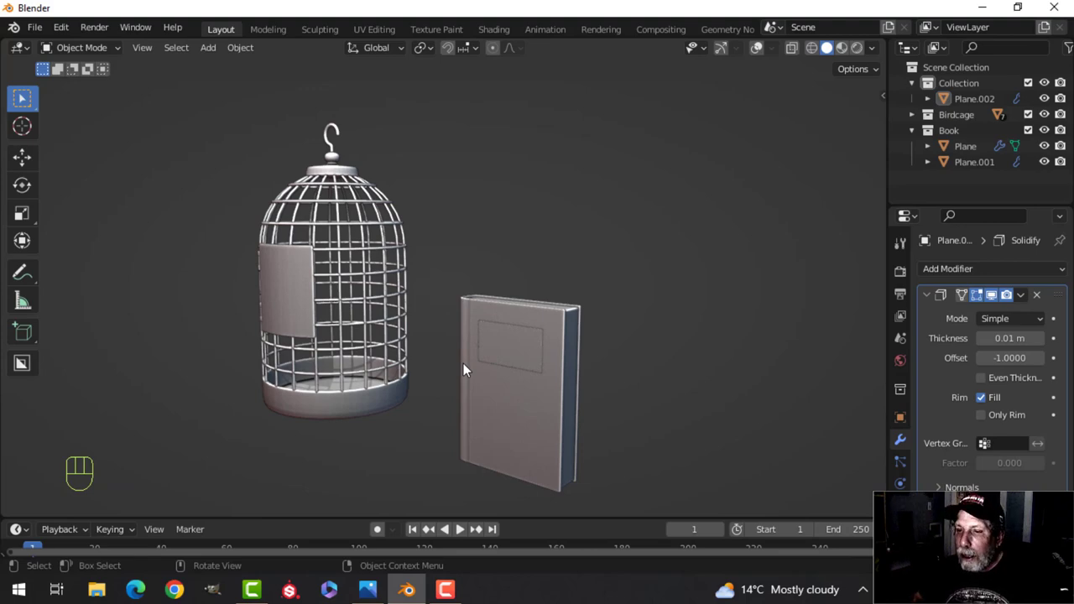
{"action": "middle_click_drag", "start_coordinate": [491, 360], "coordinate": [636, 355]}
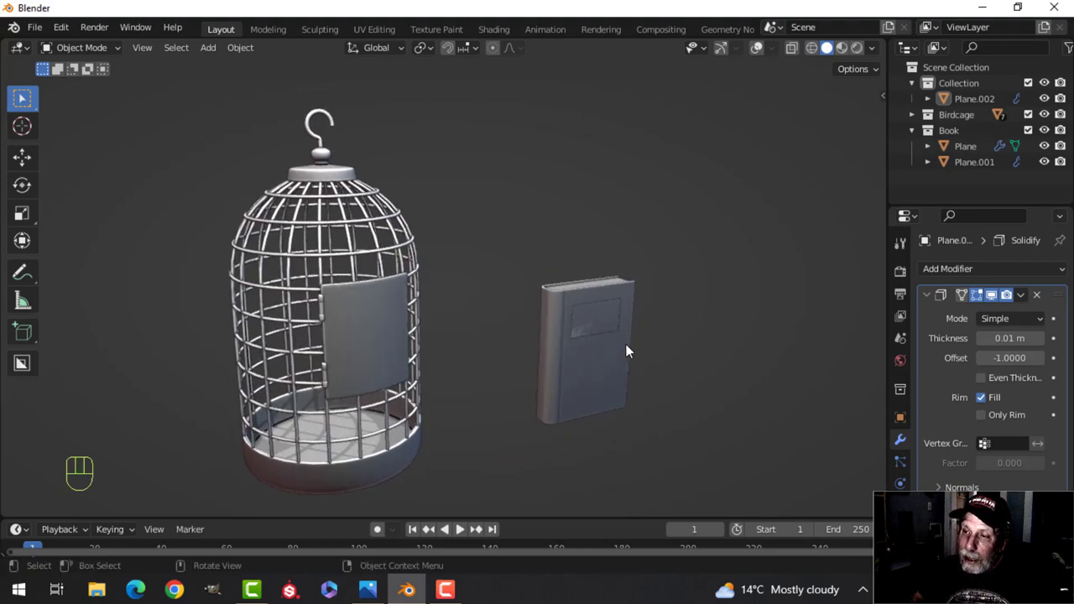